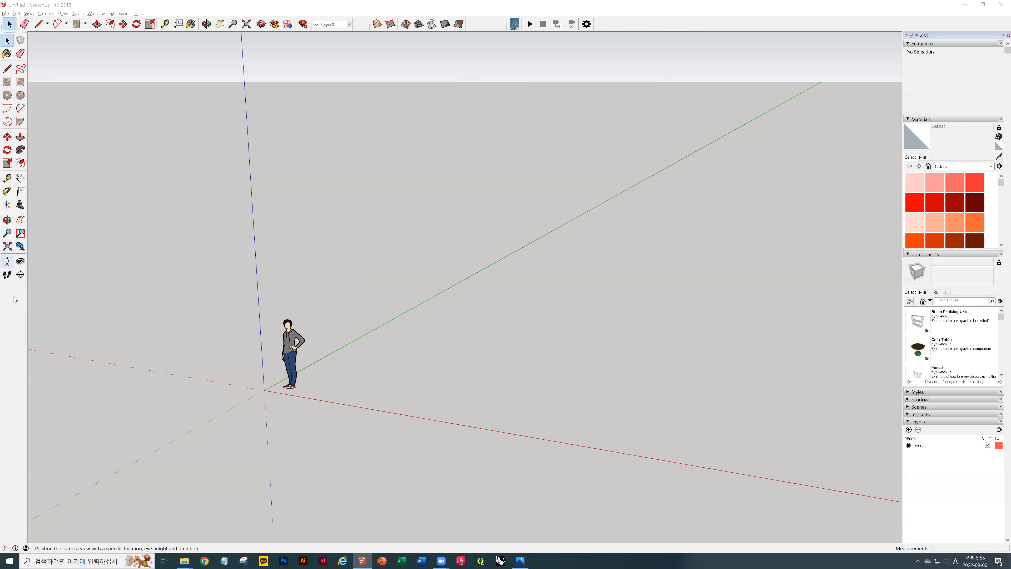
# Turn the Large Tool Set toolbar off and back on.
pyautogui.rightClick(831, 24)
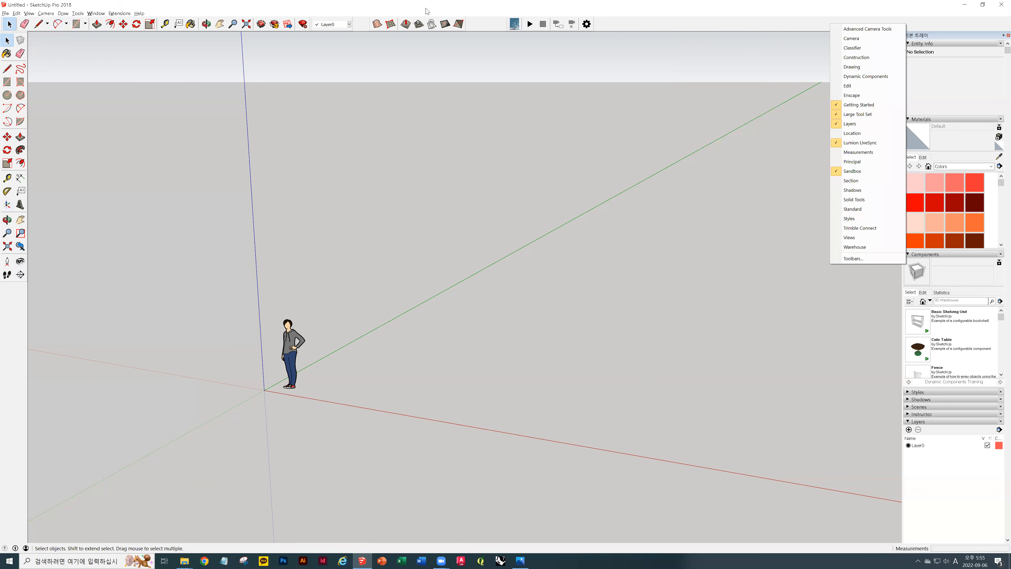
pyautogui.click(869, 115)
pyautogui.rightClick(819, 26)
pyautogui.click(855, 118)
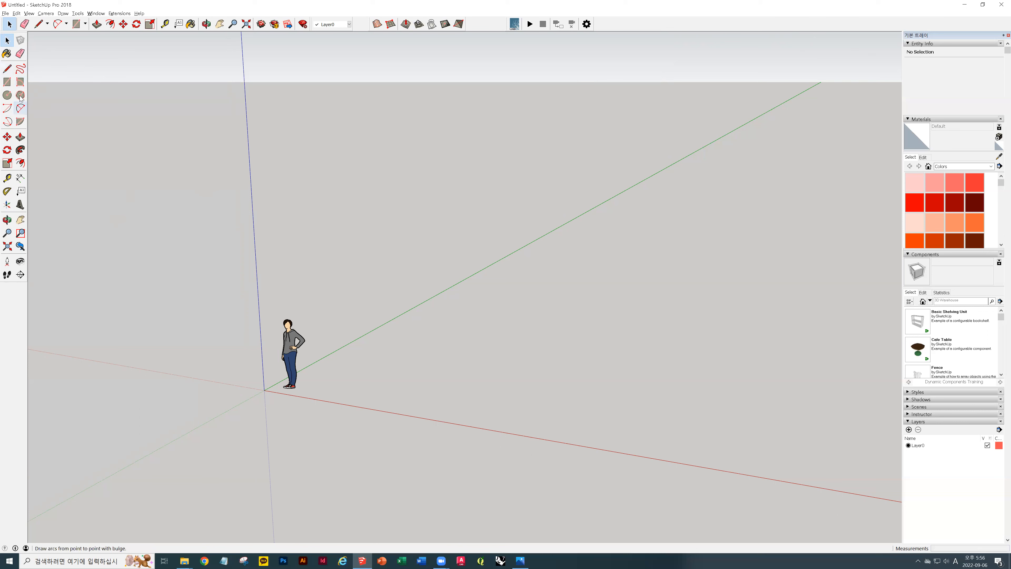
# Switch to the 단축키.png reference card, examine the Large Tool Set shortcuts, and return to SketchUp with the Select tool active.
pyautogui.click(20, 71)
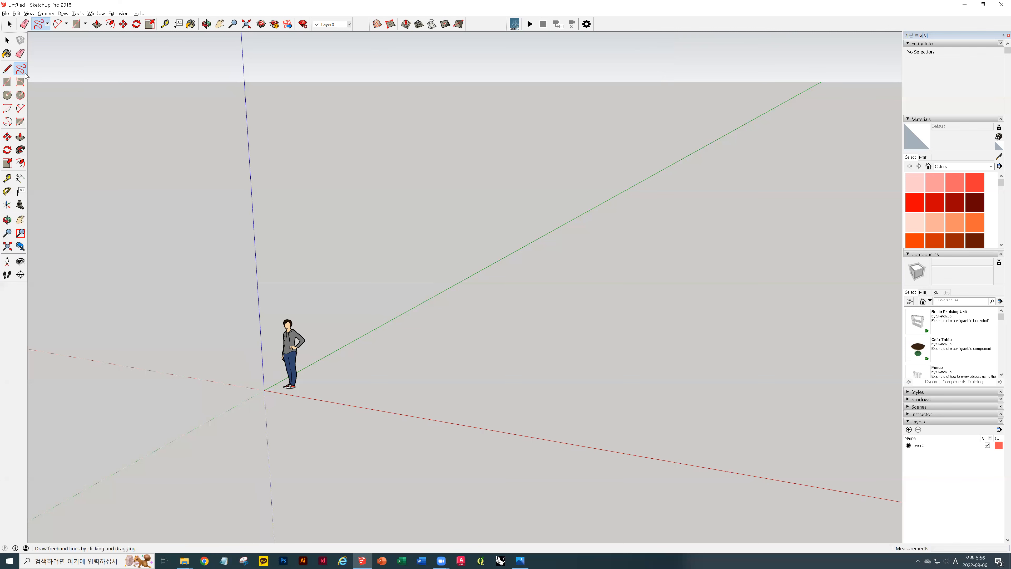
pyautogui.hotkey('alt', 'Tab')
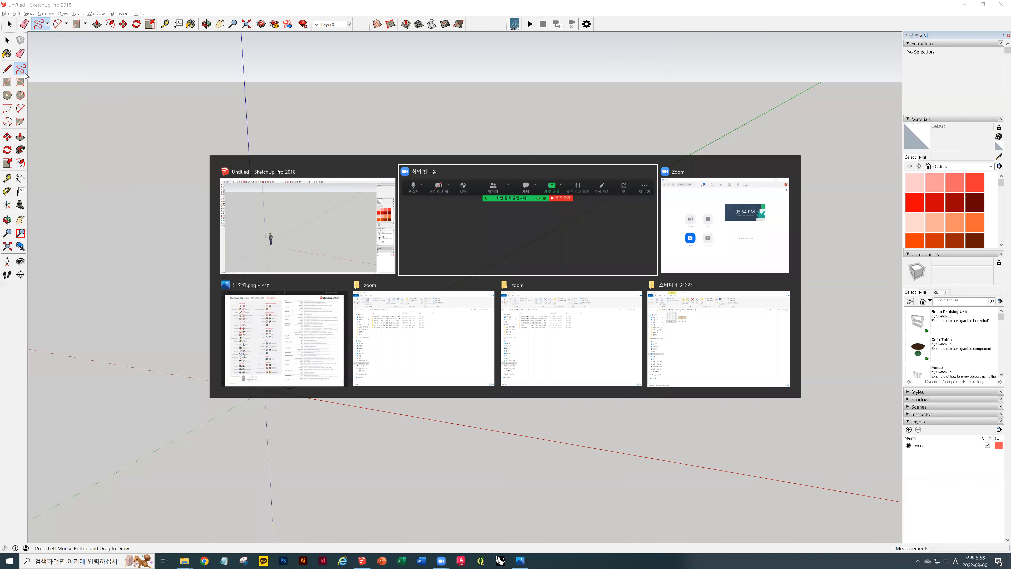
pyautogui.hotkey('alt', 'Tab')
pyautogui.hotkey('alt', 'Tab')
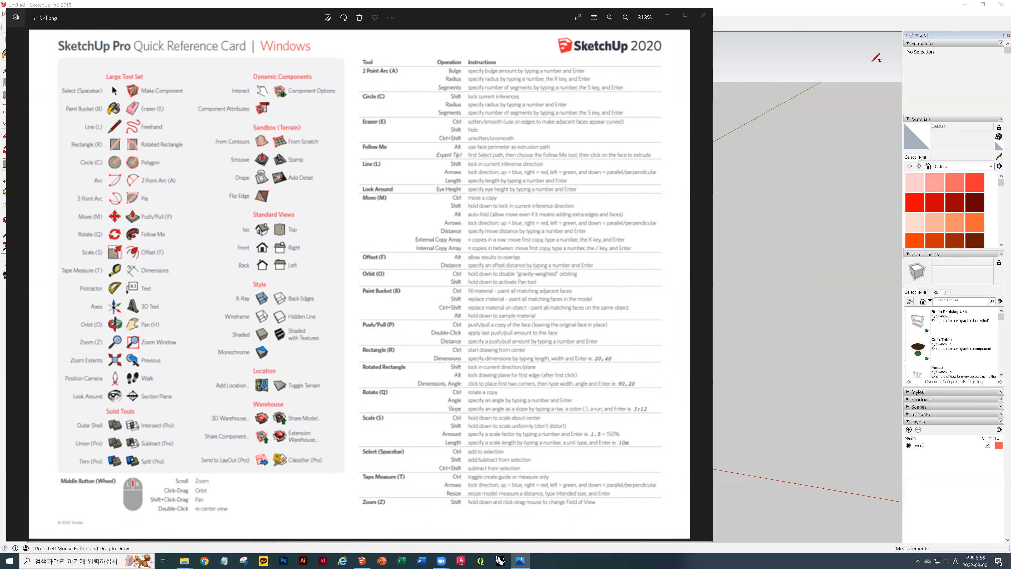
pyautogui.moveTo(90, 74); pyautogui.dragTo(152, 72)
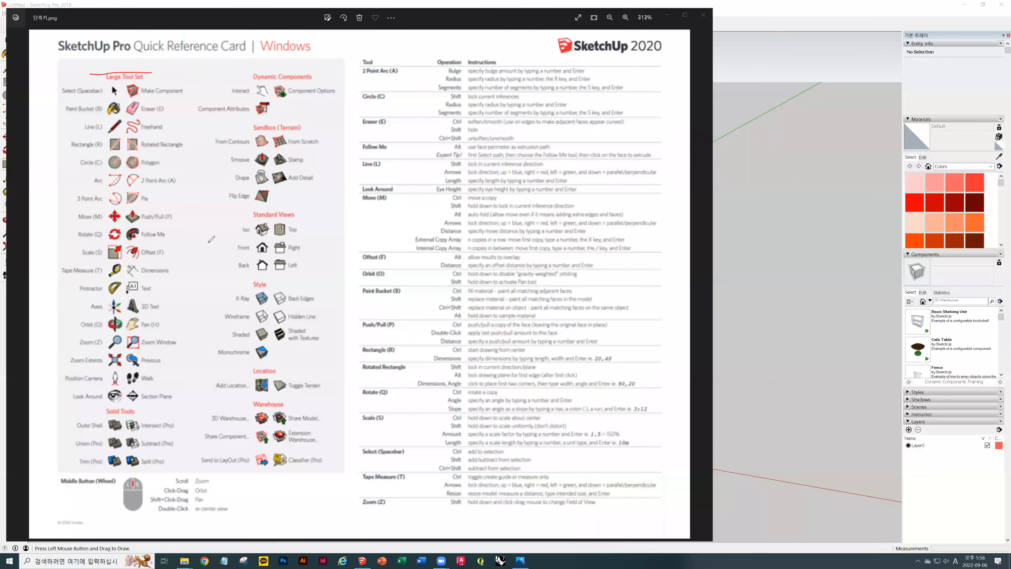
pyautogui.moveTo(65, 350)
pyautogui.mouseDown()
pyautogui.moveTo(67, 162)
pyautogui.moveTo(75, 80)
pyautogui.moveTo(88, 79)
pyautogui.mouseUp()
pyautogui.hotkey('ctrl', 'z')
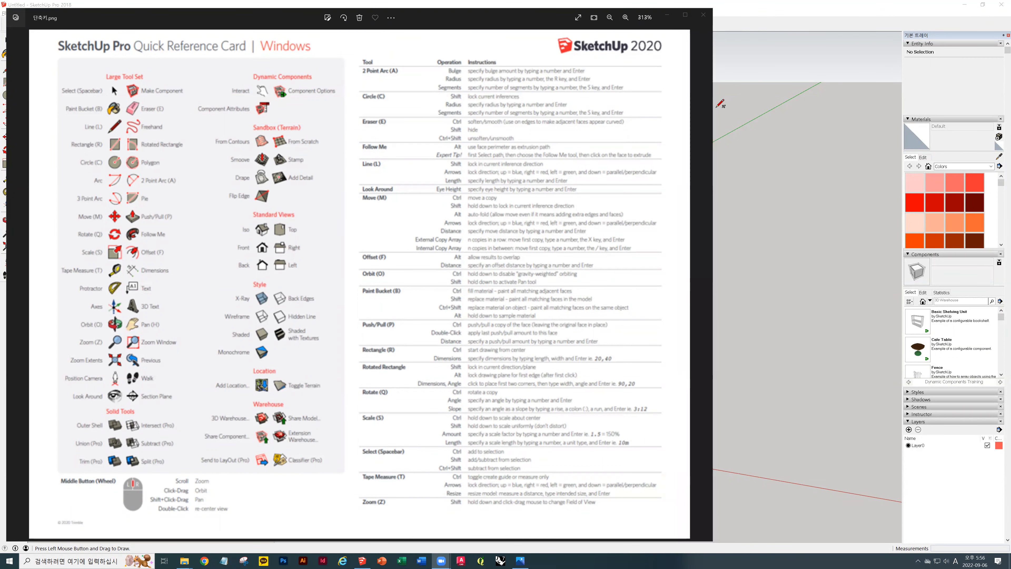
pyautogui.click(672, 15)
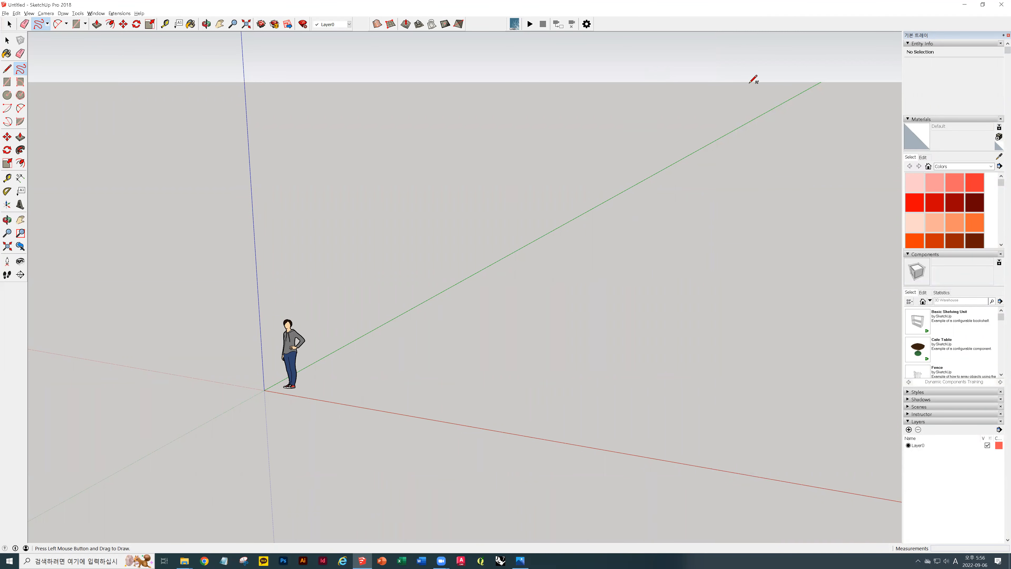
pyautogui.press('space')
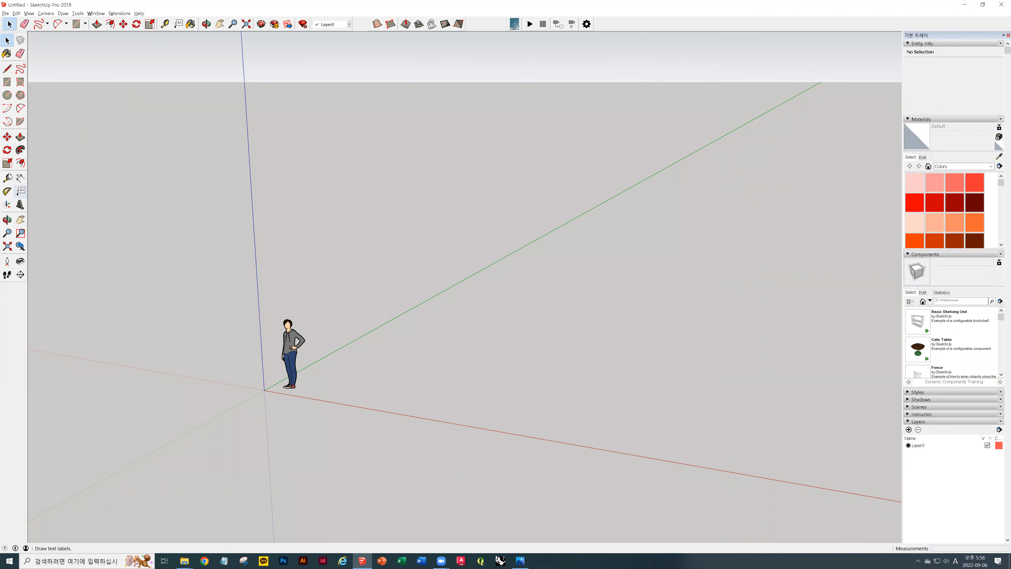
# Pan the perspective view in several directions to examine how the axes and scale figure shift.
pyautogui.click(220, 24)
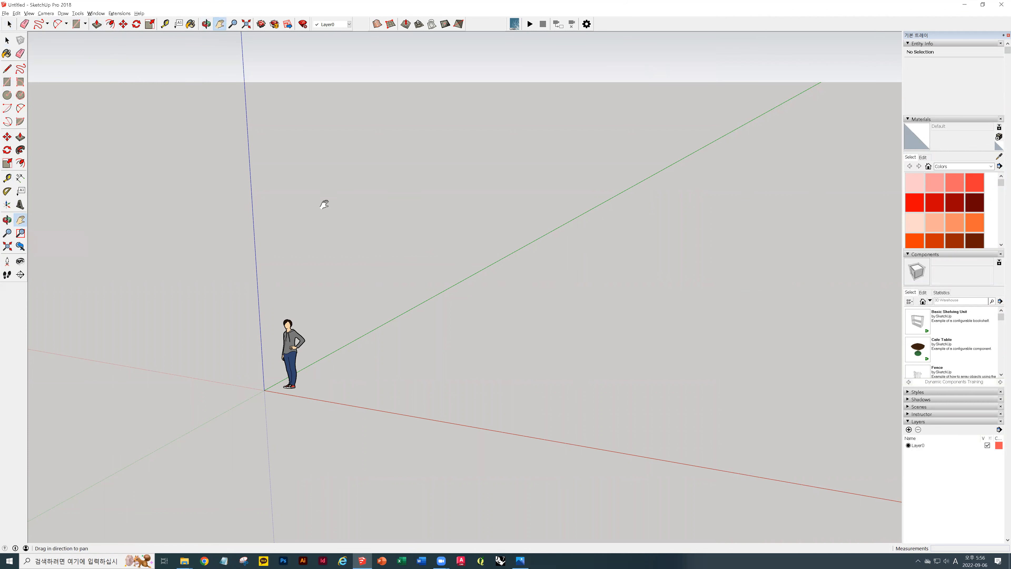
pyautogui.moveTo(320, 194); pyautogui.dragTo(733, 223)
pyautogui.moveTo(652, 212); pyautogui.dragTo(232, 190)
pyautogui.moveTo(410, 186); pyautogui.dragTo(641, 195)
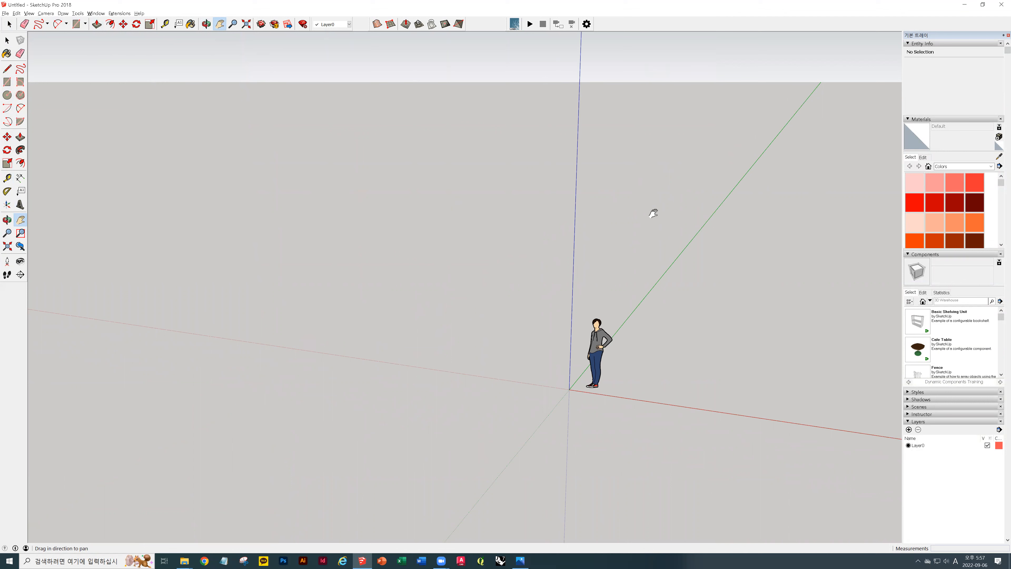
pyautogui.moveTo(726, 225); pyautogui.dragTo(327, 205)
pyautogui.moveTo(399, 219); pyautogui.dragTo(802, 212)
pyautogui.moveTo(602, 178); pyautogui.dragTo(537, 307)
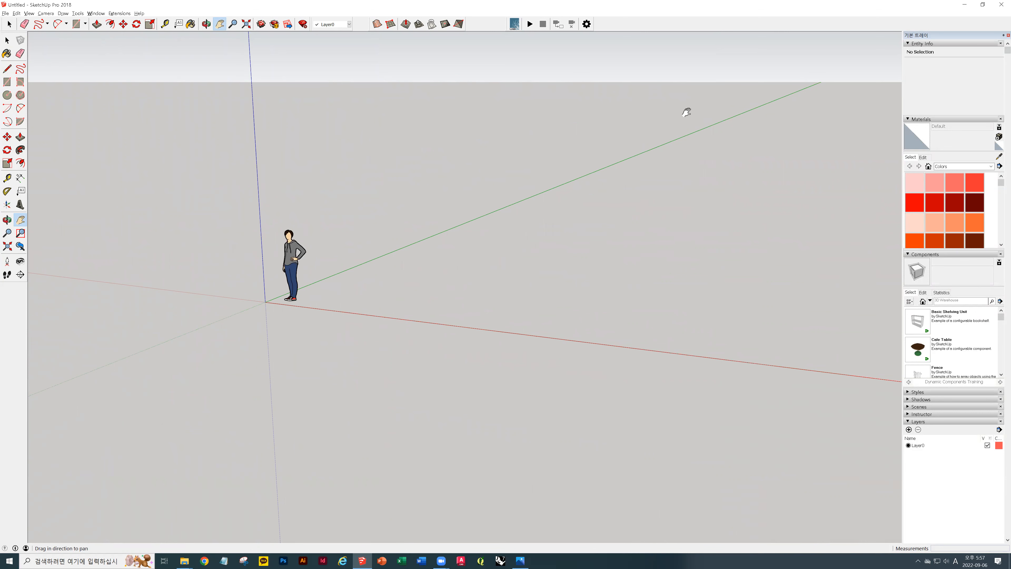
pyautogui.moveTo(473, 271); pyautogui.dragTo(477, 238)
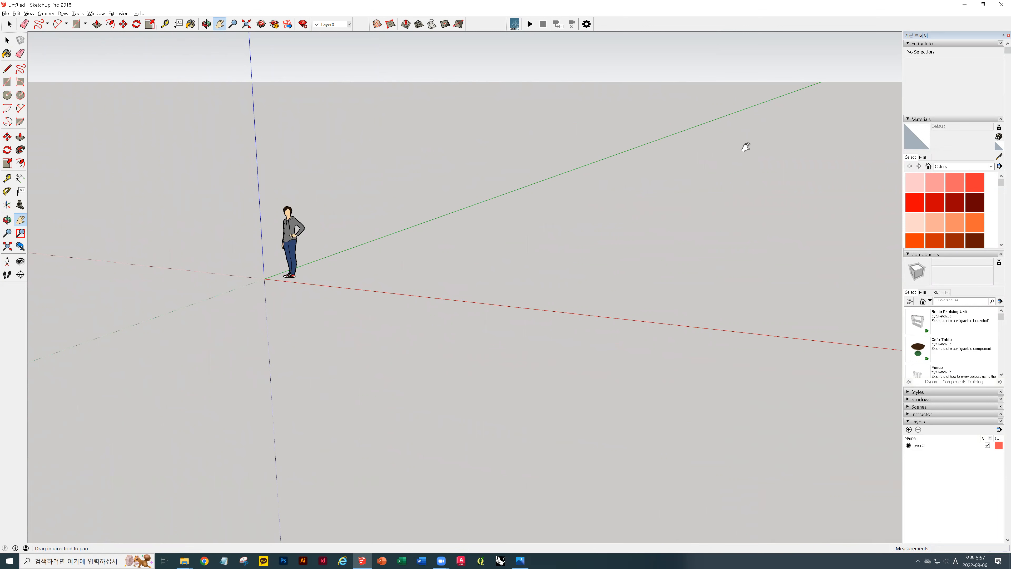
pyautogui.moveTo(748, 147); pyautogui.dragTo(633, 239)
pyautogui.moveTo(237, 183); pyautogui.dragTo(287, 156)
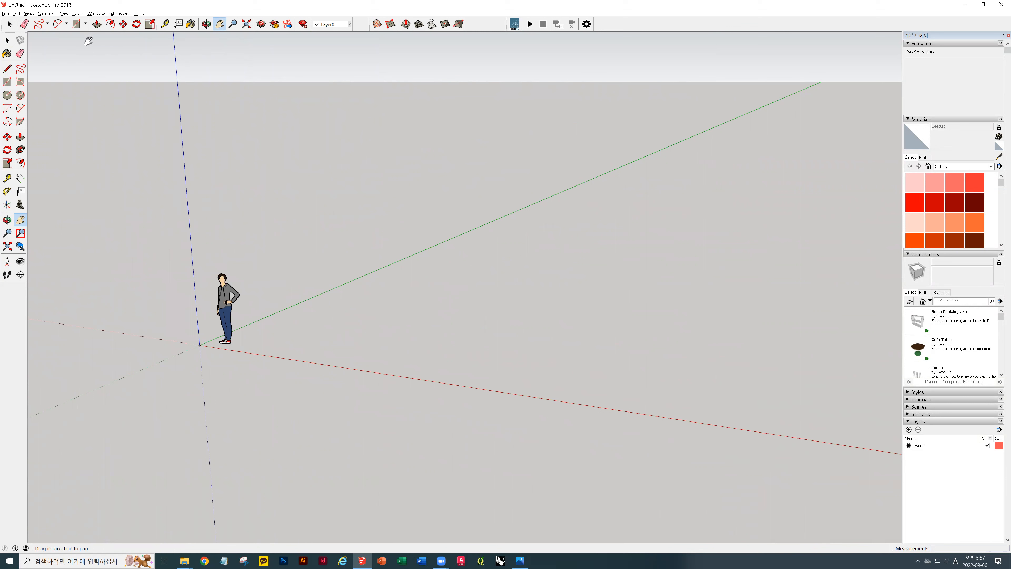
# Switch the camera to Parallel Projection.
pyautogui.click(32, 14)
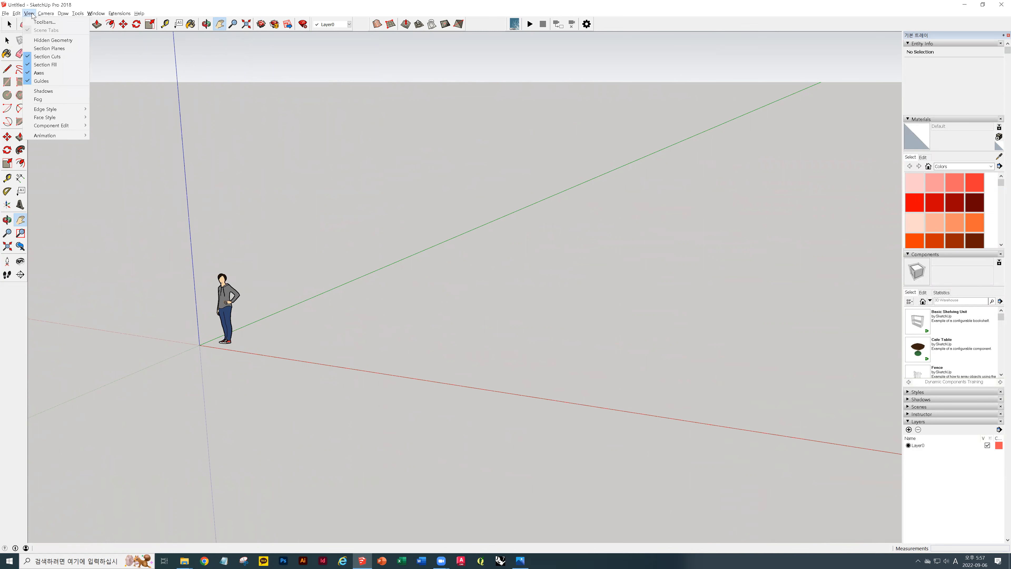
pyautogui.moveTo(46, 14)
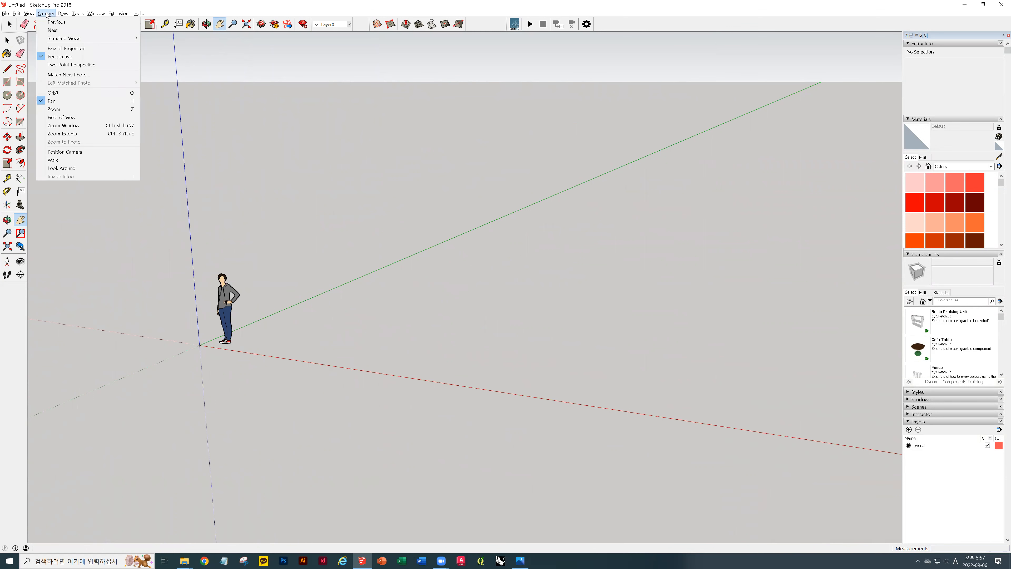
pyautogui.click(70, 49)
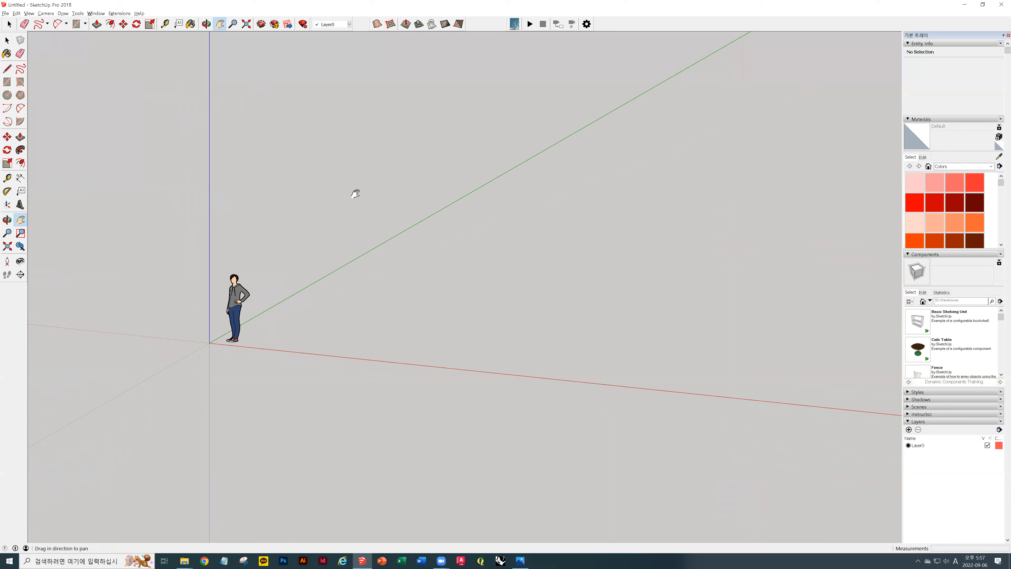
# Pan the parallel-projection view back and forth to examine the axes and scale figure.
pyautogui.moveTo(583, 317); pyautogui.dragTo(737, 337)
pyautogui.moveTo(409, 354); pyautogui.dragTo(163, 334)
pyautogui.moveTo(357, 350); pyautogui.dragTo(171, 342)
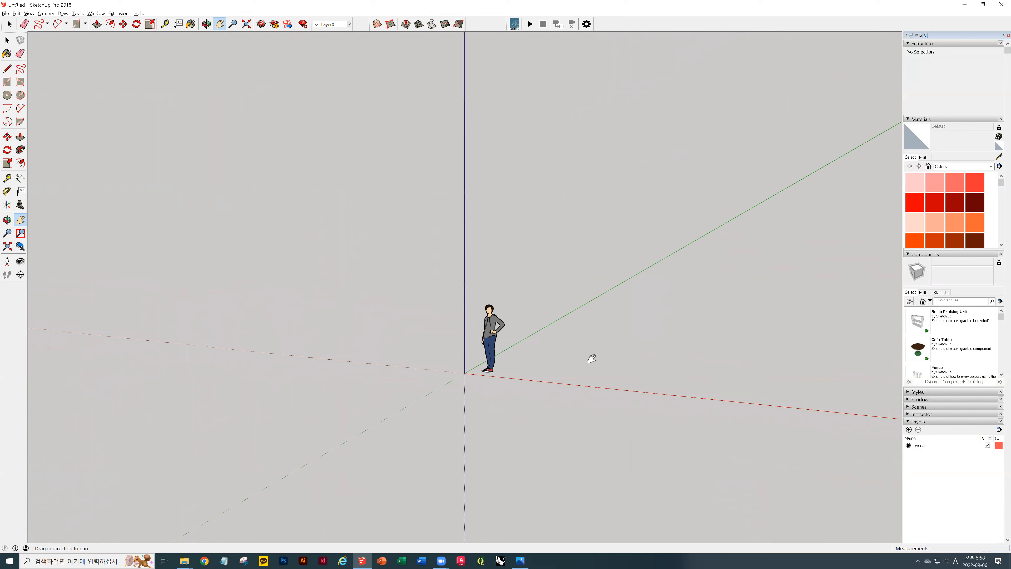
pyautogui.moveTo(632, 294); pyautogui.dragTo(514, 281)
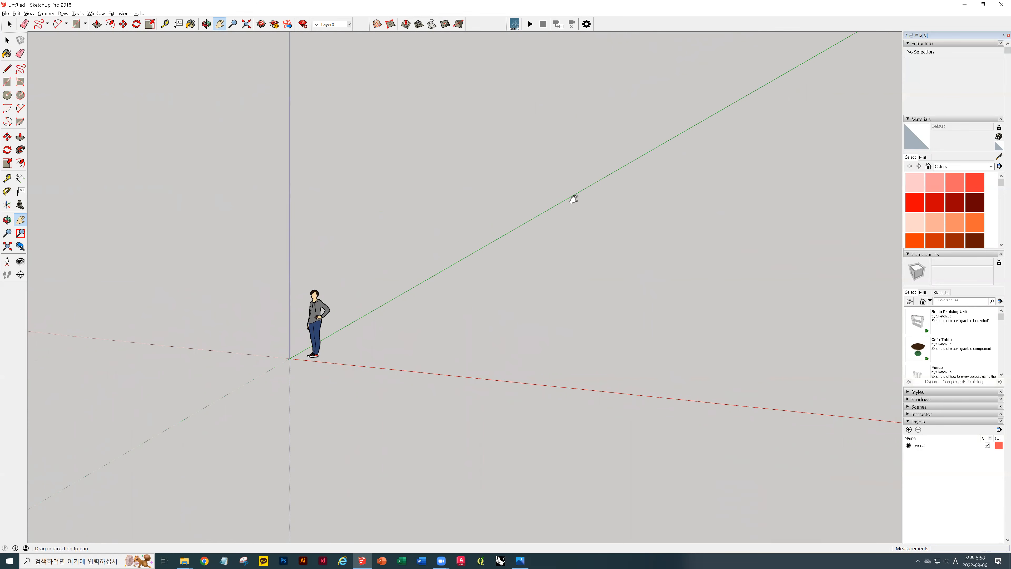
pyautogui.moveTo(666, 282); pyautogui.dragTo(518, 296)
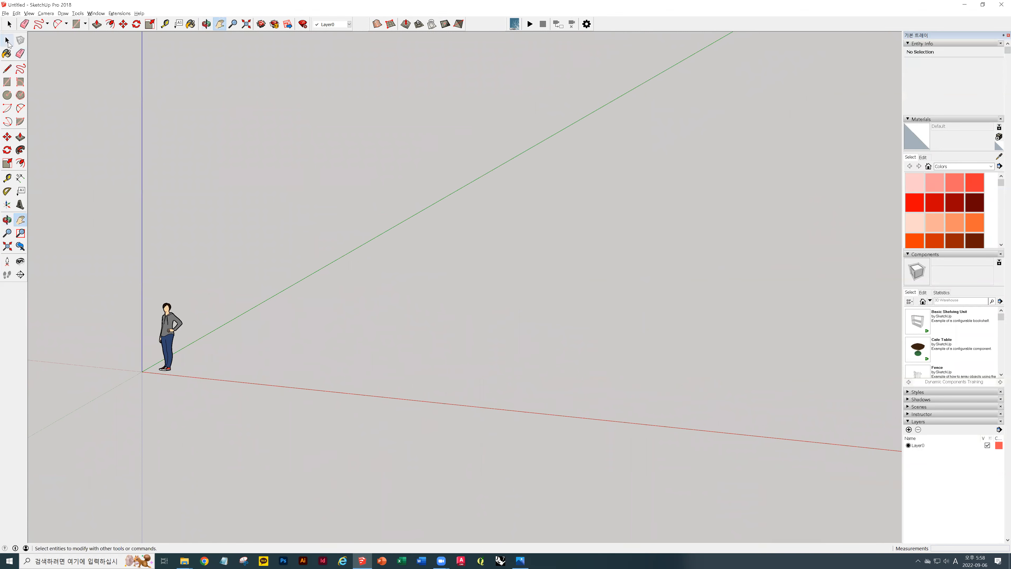
pyautogui.press('space')
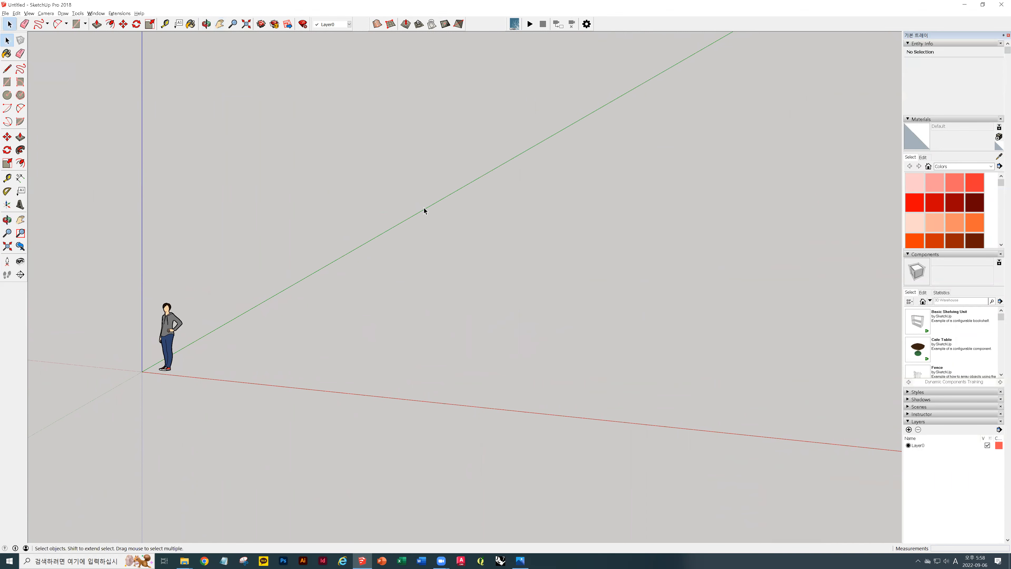
pyautogui.press('o')
pyautogui.moveTo(556, 277); pyautogui.dragTo(455, 248)
pyautogui.moveTo(341, 230); pyautogui.dragTo(612, 253)
pyautogui.press('space')
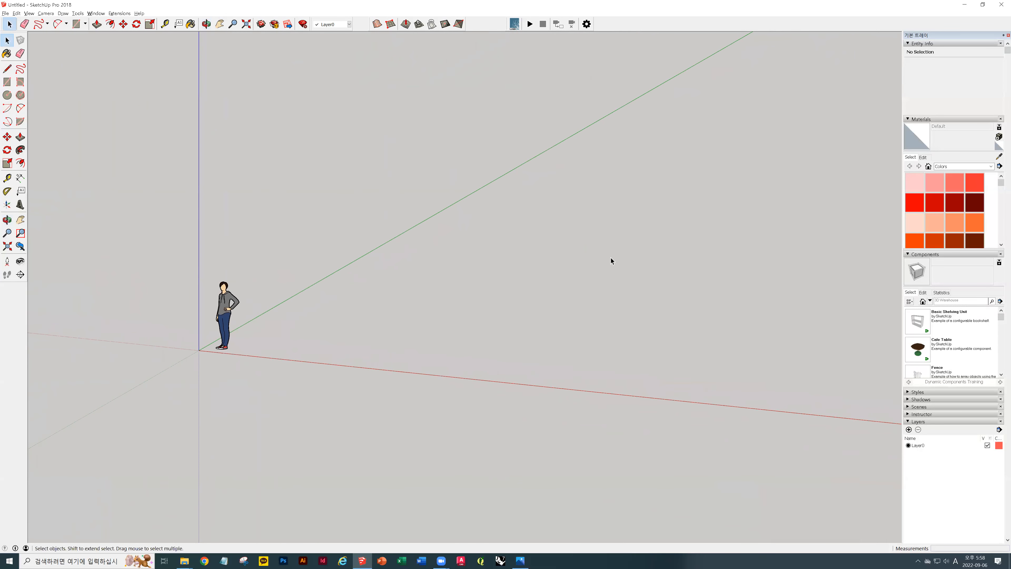
pyautogui.keyDown('shift'); pyautogui.moveTo(290, 345); pyautogui.dragTo(373, 221, button='middle'); pyautogui.keyUp('shift')
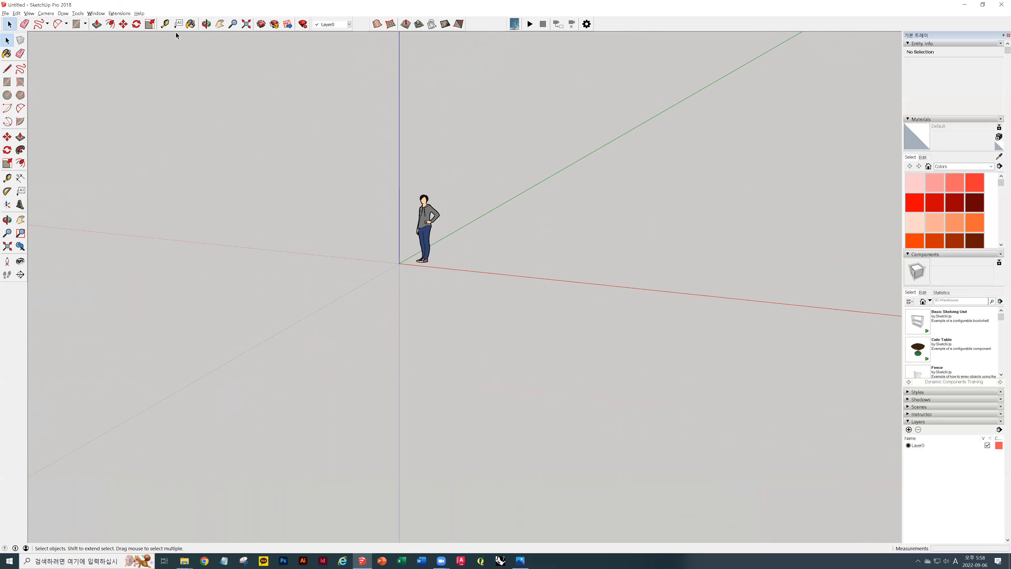
# Orbit the parallel-projection view around the scale figure with the Orbit tool, and return to the Select tool.
pyautogui.click(206, 24)
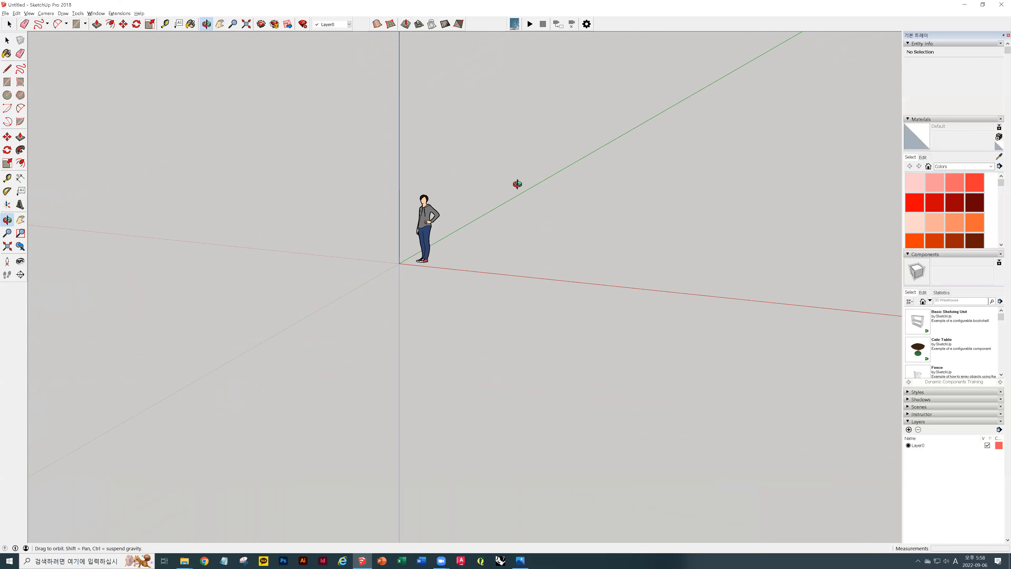
pyautogui.click(5, 222)
pyautogui.moveTo(503, 209); pyautogui.dragTo(474, 221)
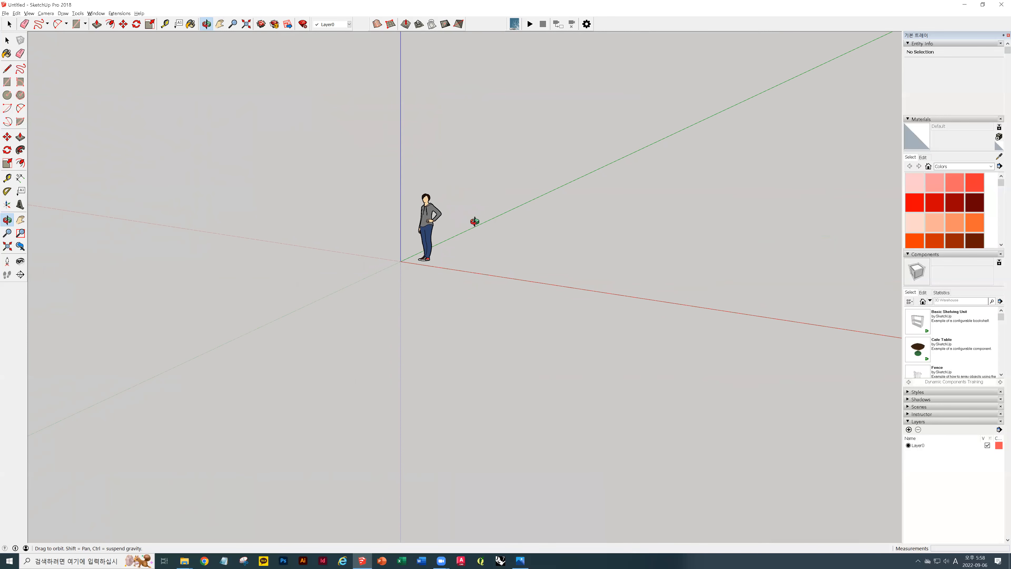
pyautogui.moveTo(485, 244); pyautogui.dragTo(377, 176)
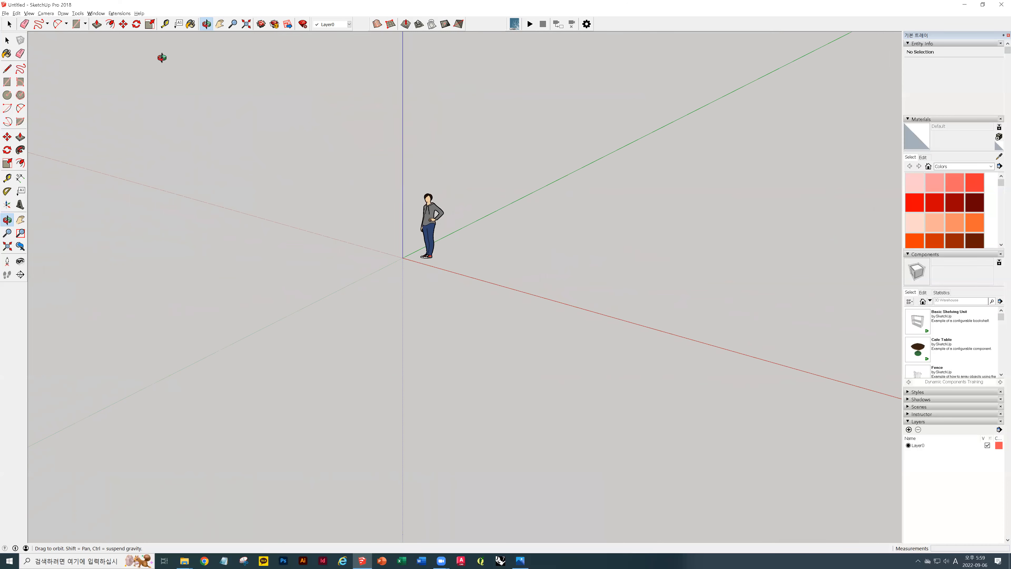
pyautogui.moveTo(564, 226); pyautogui.dragTo(675, 261)
pyautogui.press('space')
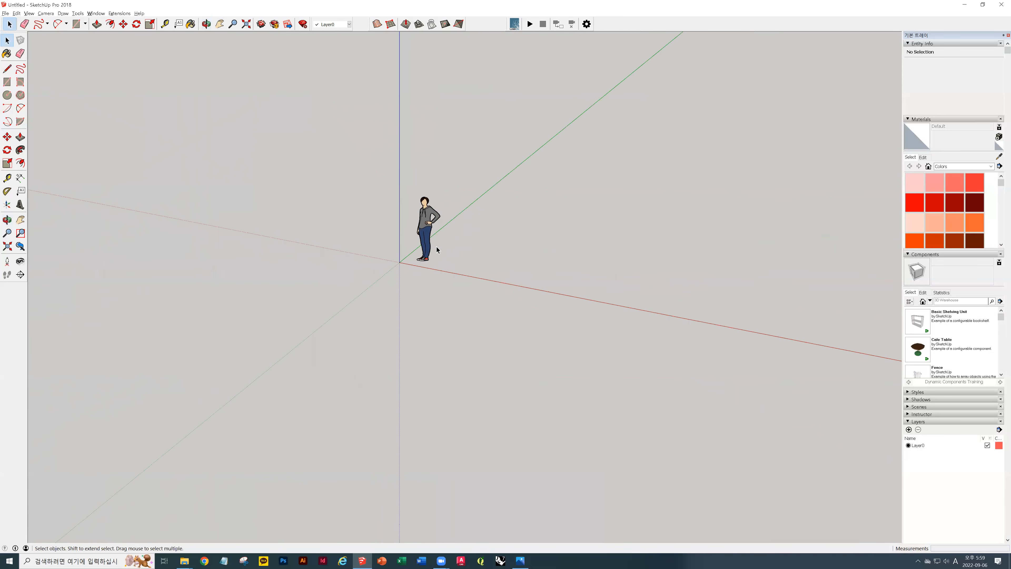
# Pan and orbit around the scale figure without leaving the Select tool, selecting and deselecting the figure along the way.
pyautogui.keyDown('shift'); pyautogui.moveTo(613, 247); pyautogui.dragTo(683, 256, button='middle'); pyautogui.keyUp('shift')
pyautogui.moveTo(472, 288); pyautogui.dragTo(564, 258, button='middle')
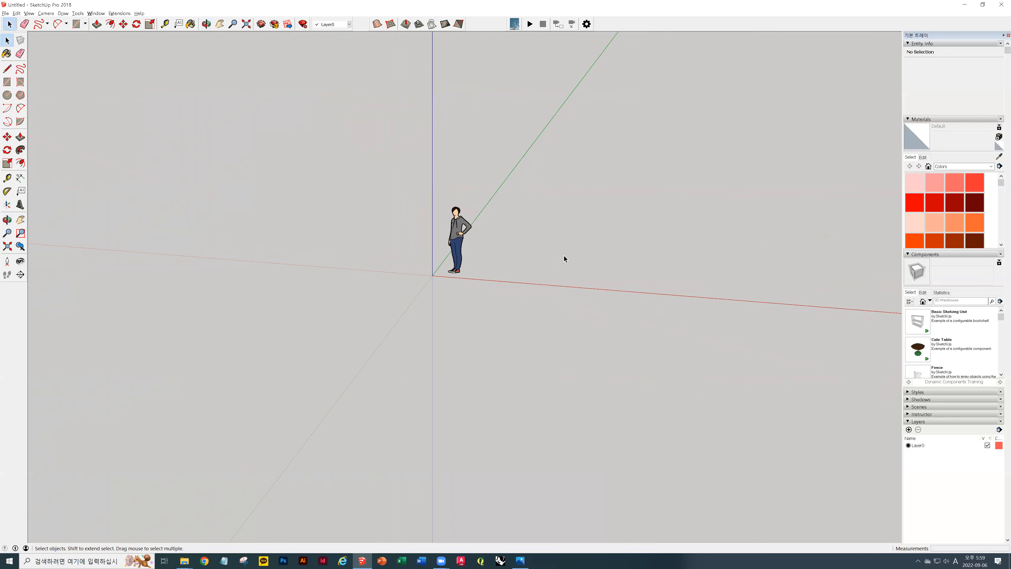
pyautogui.keyDown('shift'); pyautogui.moveTo(628, 242); pyautogui.dragTo(568, 161, button='middle'); pyautogui.keyUp('shift')
pyautogui.keyDown('shift'); pyautogui.moveTo(534, 262); pyautogui.dragTo(610, 280, button='middle'); pyautogui.keyUp('shift')
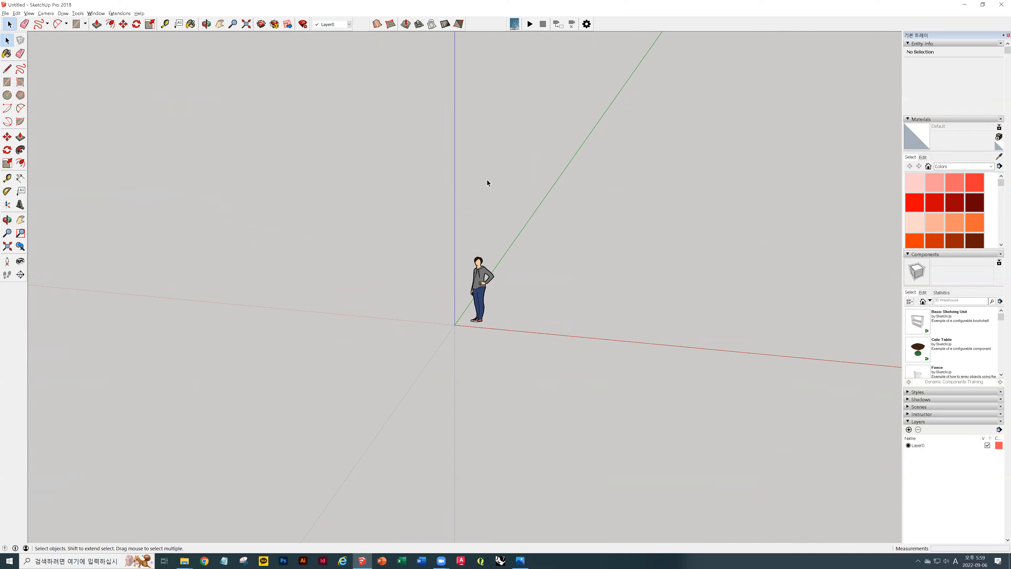
pyautogui.moveTo(641, 203); pyautogui.dragTo(595, 234, button='middle')
pyautogui.moveTo(658, 215); pyautogui.dragTo(493, 208)
pyautogui.click(481, 293)
pyautogui.moveTo(487, 277)
pyautogui.mouseDown()
pyautogui.moveTo(604, 271)
pyautogui.moveTo(488, 276)
pyautogui.mouseUp()
pyautogui.click(489, 278)
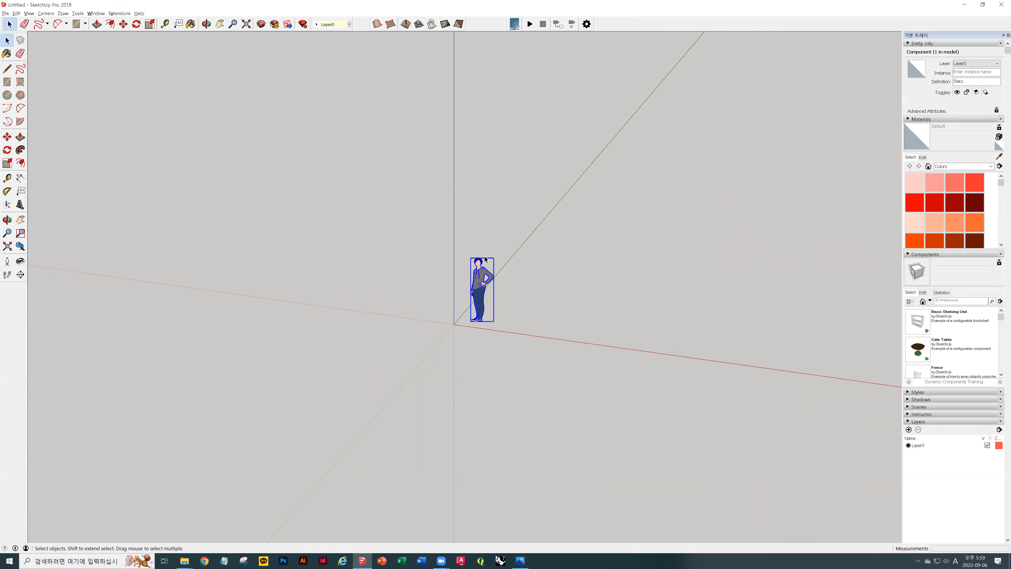
pyautogui.moveTo(593, 219); pyautogui.dragTo(491, 230)
pyautogui.keyDown('shift'); pyautogui.moveTo(648, 257); pyautogui.dragTo(590, 254, button='middle'); pyautogui.keyUp('shift')
pyautogui.moveTo(527, 178); pyautogui.dragTo(603, 306, button='middle')
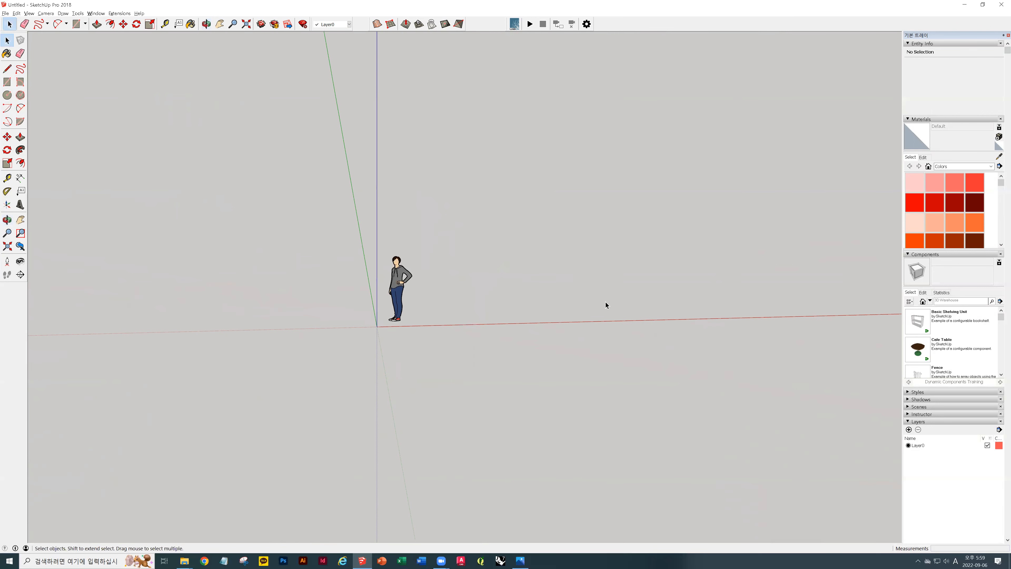
pyautogui.keyDown('shift'); pyautogui.moveTo(641, 244); pyautogui.dragTo(441, 281, button='middle'); pyautogui.keyUp('shift')
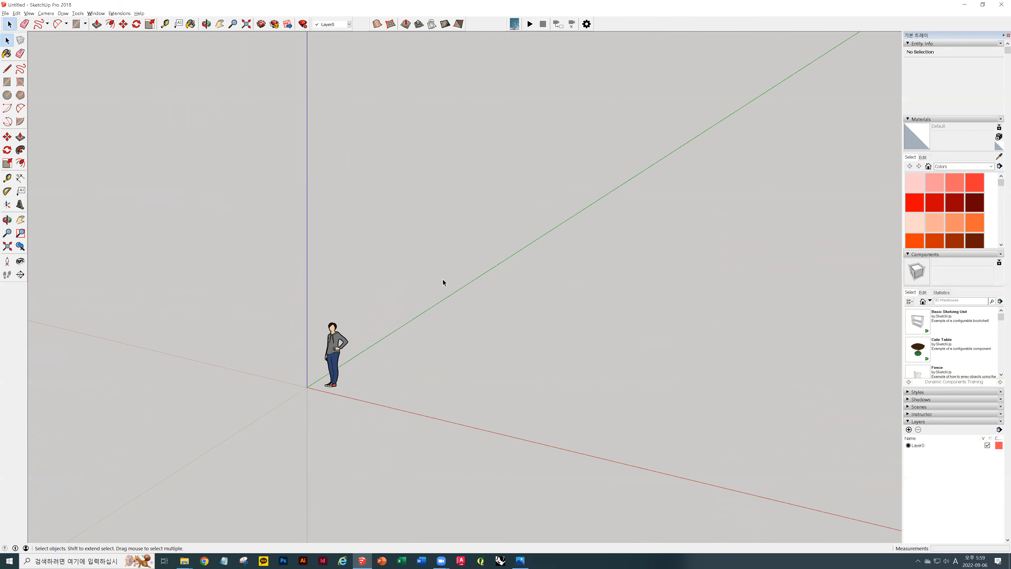
pyautogui.moveTo(443, 280); pyautogui.dragTo(565, 279, button='middle')
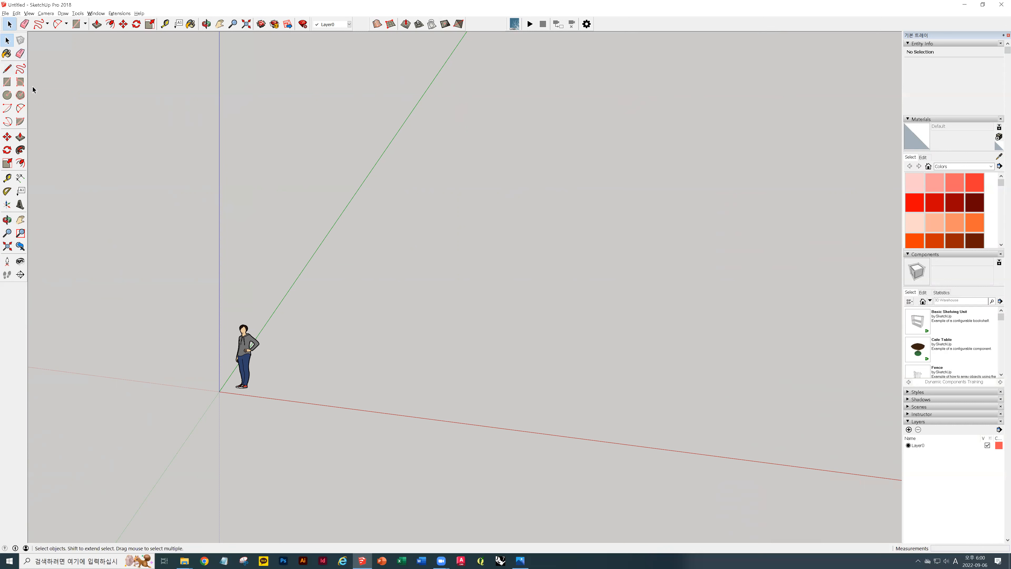
# Draw a free-standing vertical line about 4.6 m long, parallel to the blue axis, with the Line tool.
pyautogui.click(9, 68)
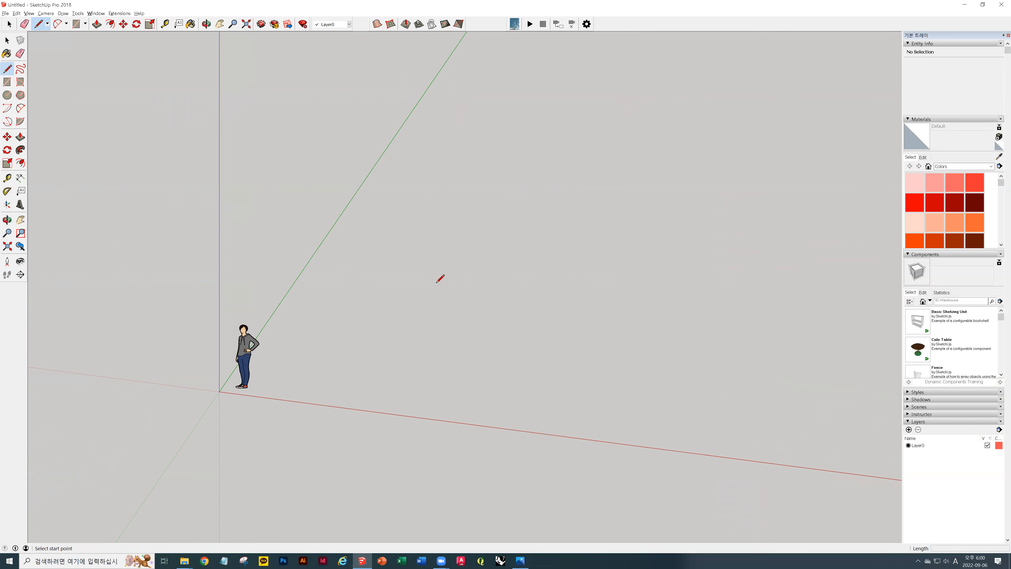
pyautogui.click(404, 277)
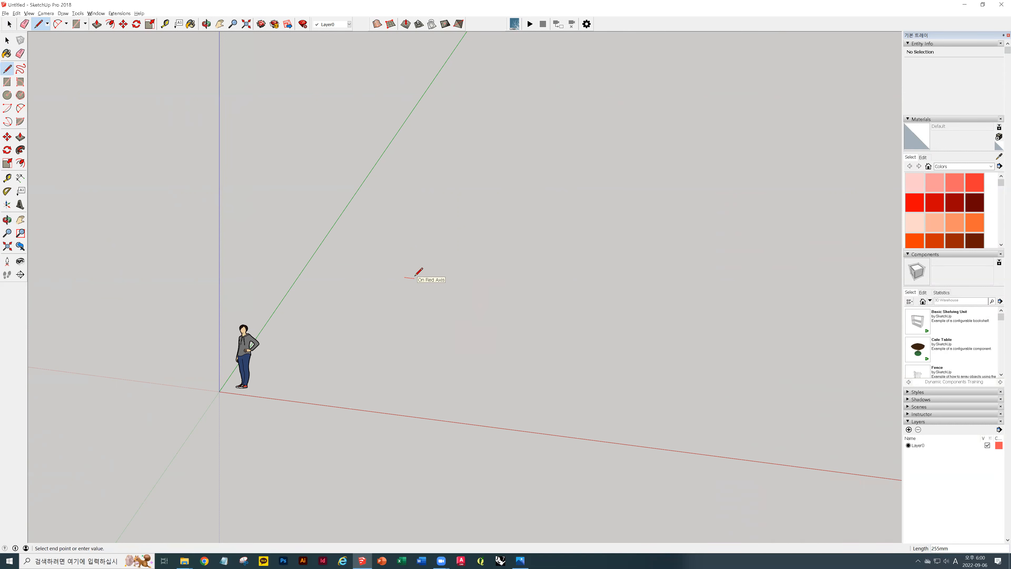
pyautogui.click(481, 303)
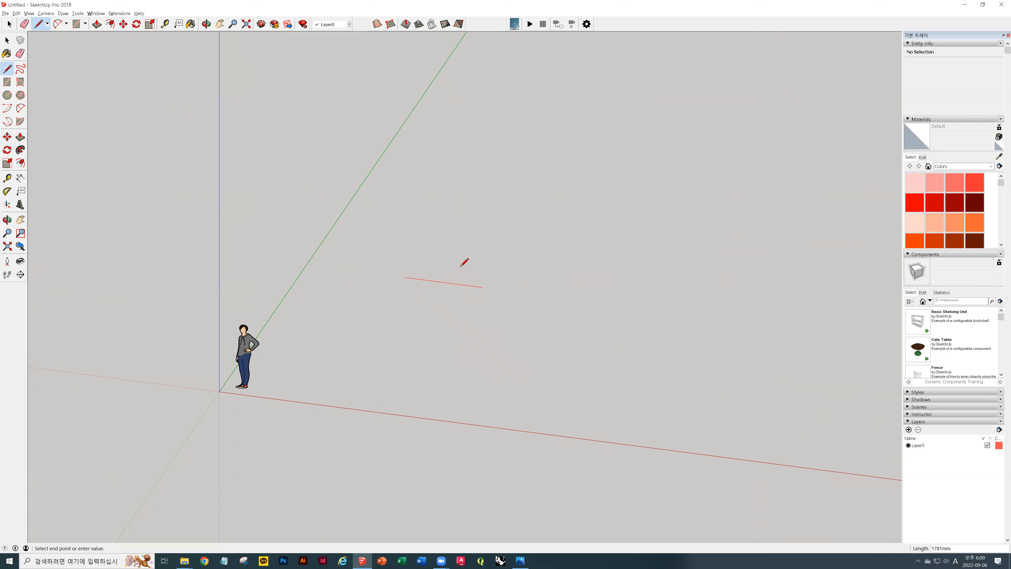
pyautogui.click(405, 102)
pyautogui.press('Escape')
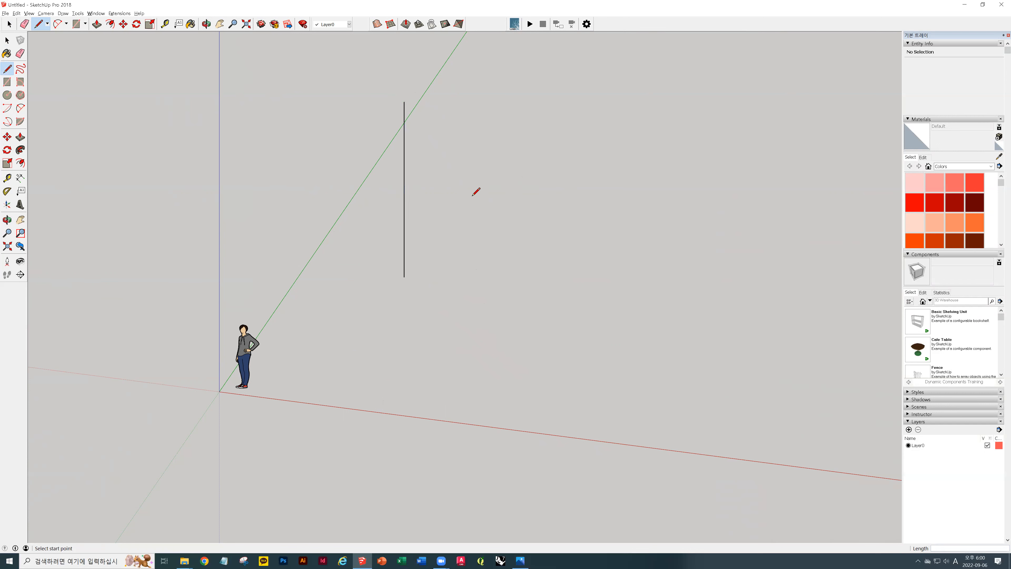
pyautogui.press('space')
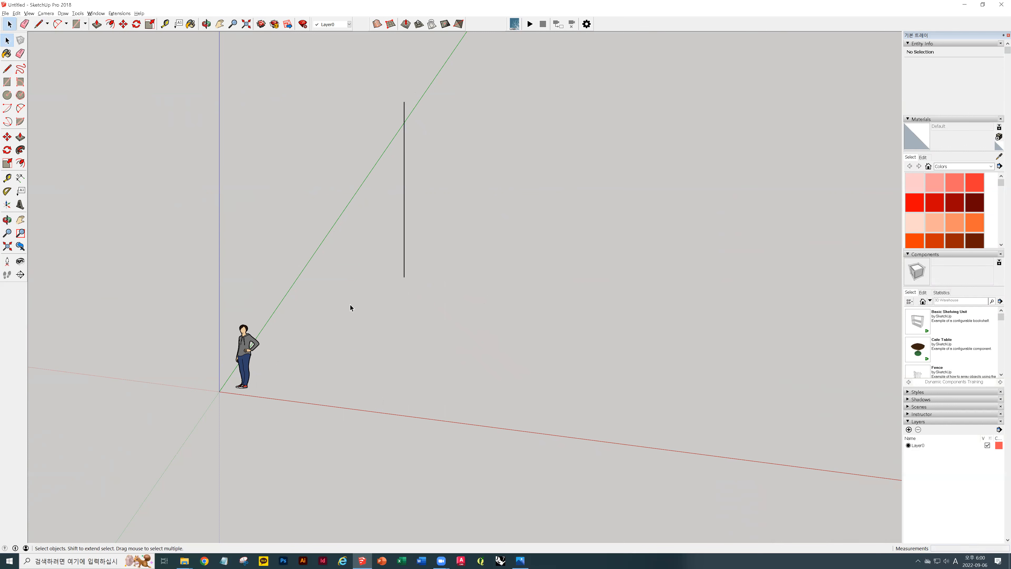
# Delete the free-standing vertical line.
pyautogui.moveTo(344, 262); pyautogui.dragTo(453, 282, button='middle')
pyautogui.press('space')
pyautogui.click(434, 265)
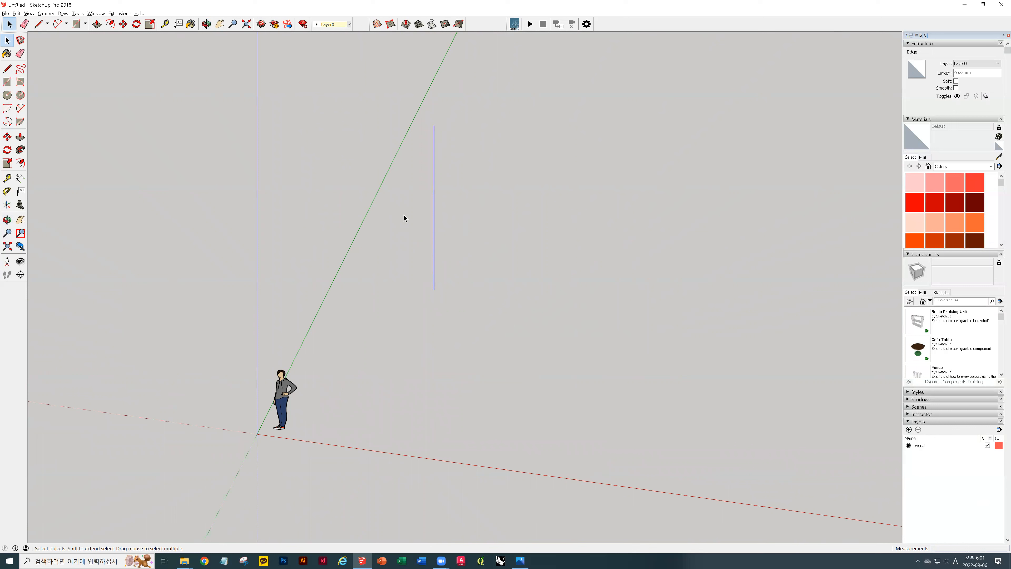
pyautogui.press('Delete')
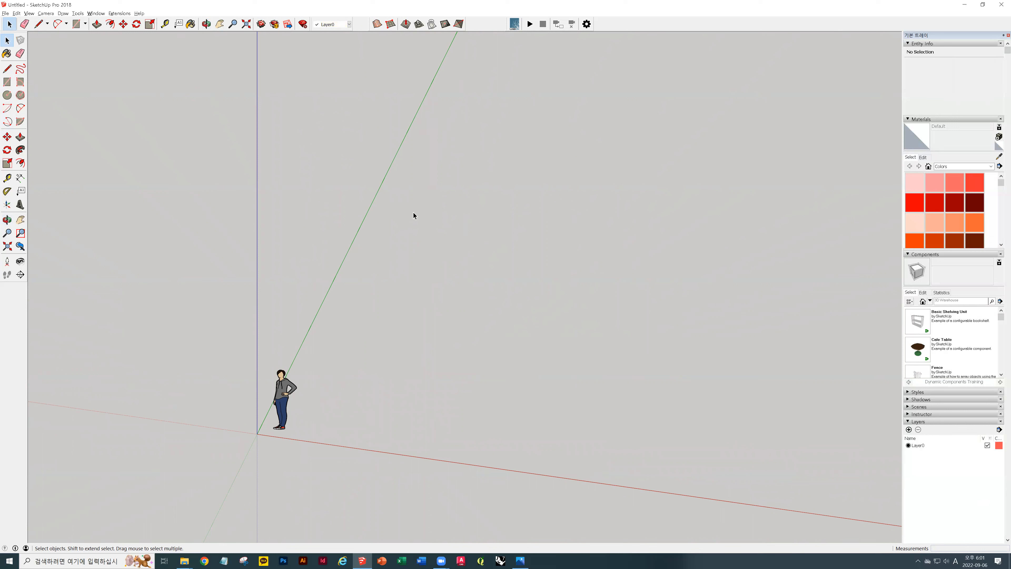
# Draw a closed rectangle on the ground with the Line tool, about 2.9 m along the red axis and 6.2 m along the green.
pyautogui.press('l')
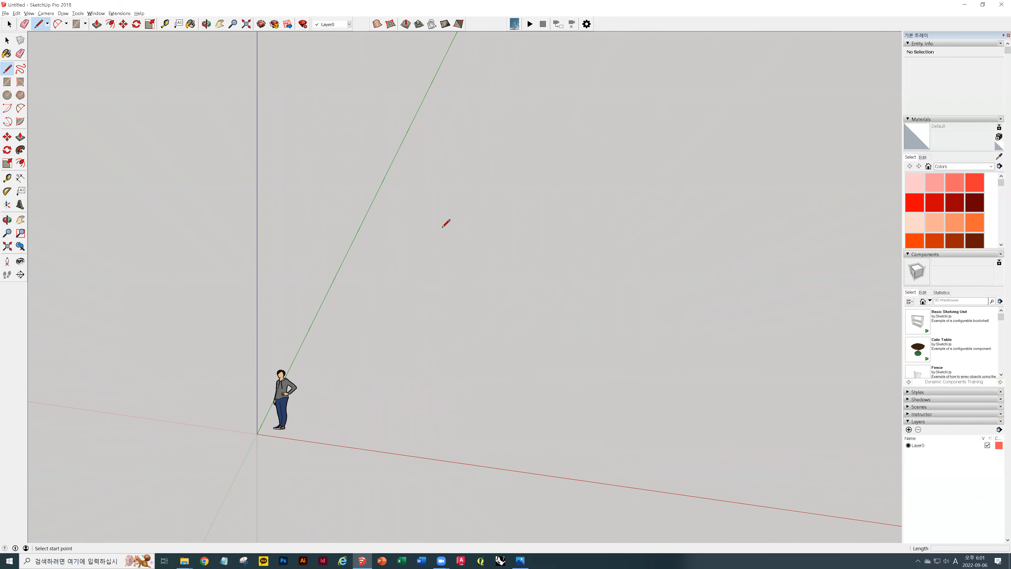
pyautogui.click(429, 261)
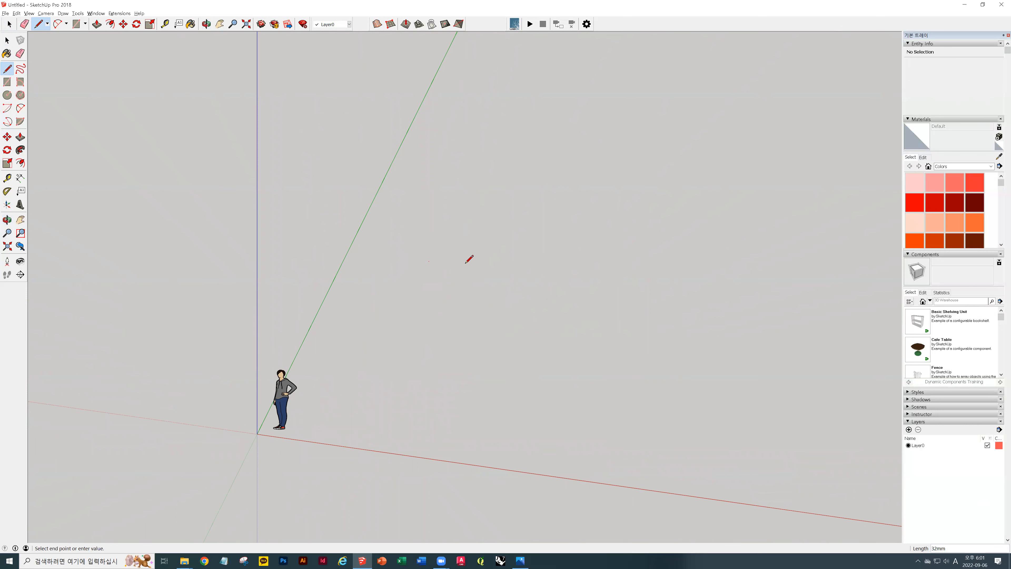
pyautogui.click(547, 278)
pyautogui.click(615, 142)
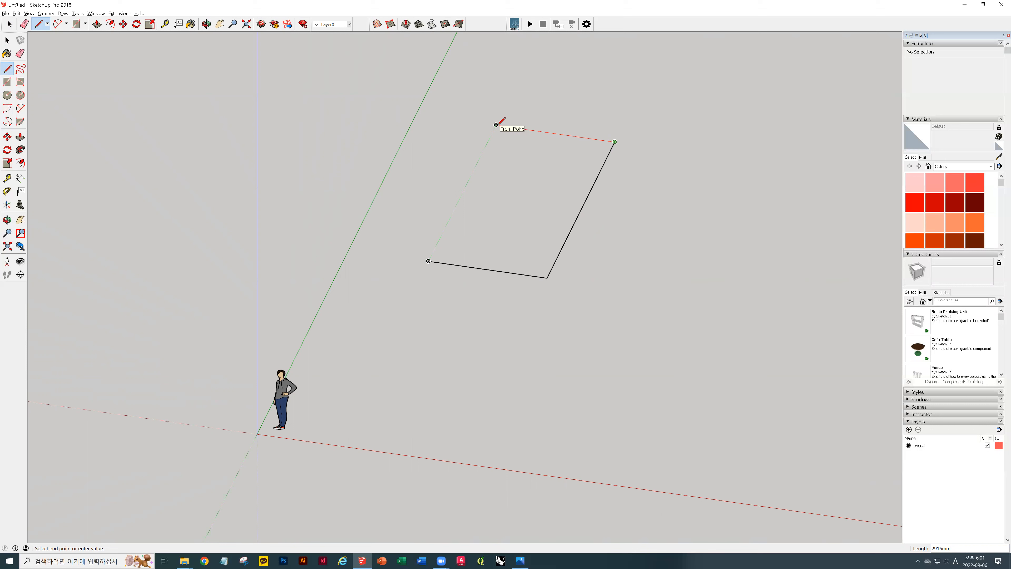
pyautogui.click(496, 125)
pyautogui.click(429, 261)
pyautogui.press('space')
# Examine the rectangular face from several angles and check the camera's projection setting.
pyautogui.moveTo(568, 228); pyautogui.dragTo(487, 187, button='middle')
pyautogui.press('space')
pyautogui.moveTo(514, 282); pyautogui.dragTo(90, 76, button='middle')
pyautogui.press('space')
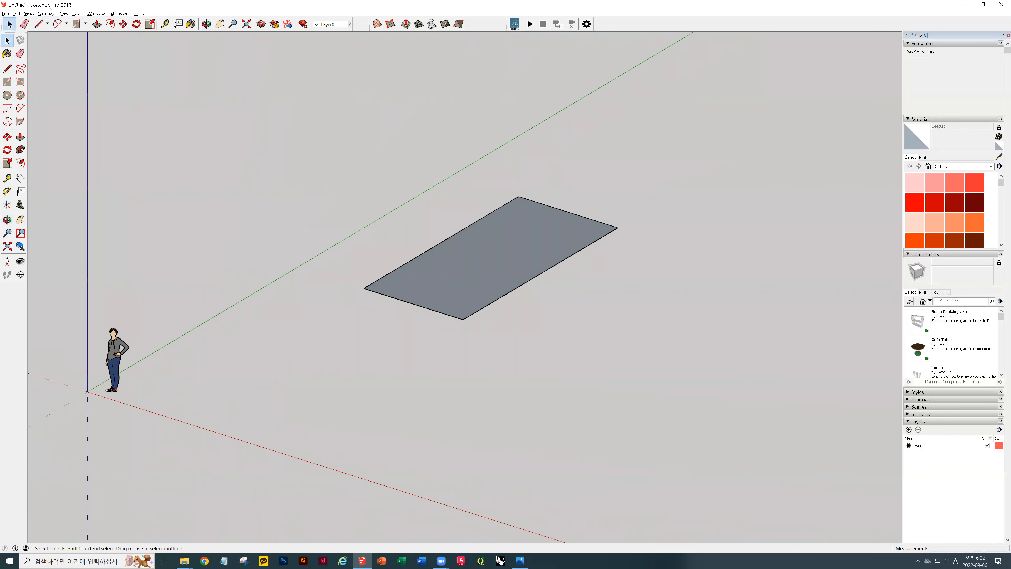
pyautogui.click(42, 14)
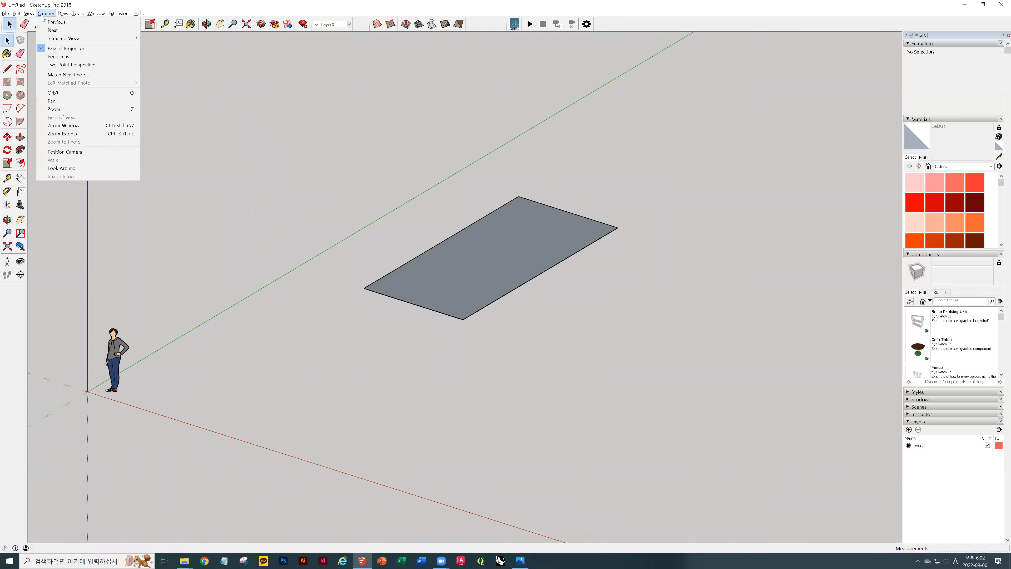
pyautogui.click(622, 294)
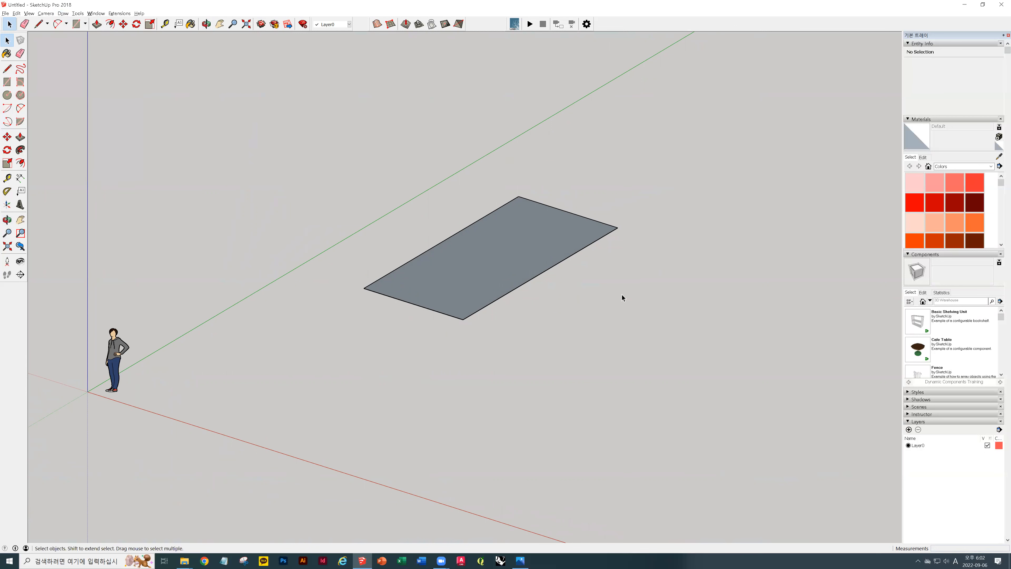
pyautogui.moveTo(635, 230); pyautogui.dragTo(578, 329, button='middle')
pyautogui.moveTo(579, 329); pyautogui.dragTo(360, 323)
pyautogui.press('space')
pyautogui.moveTo(576, 341); pyautogui.dragTo(533, 298, button='middle')
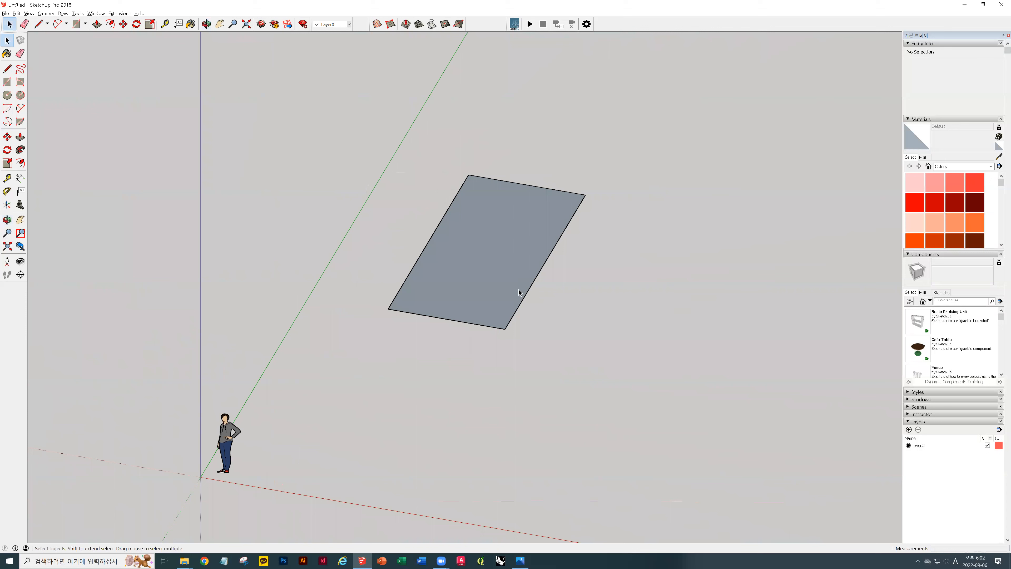
pyautogui.press('l')
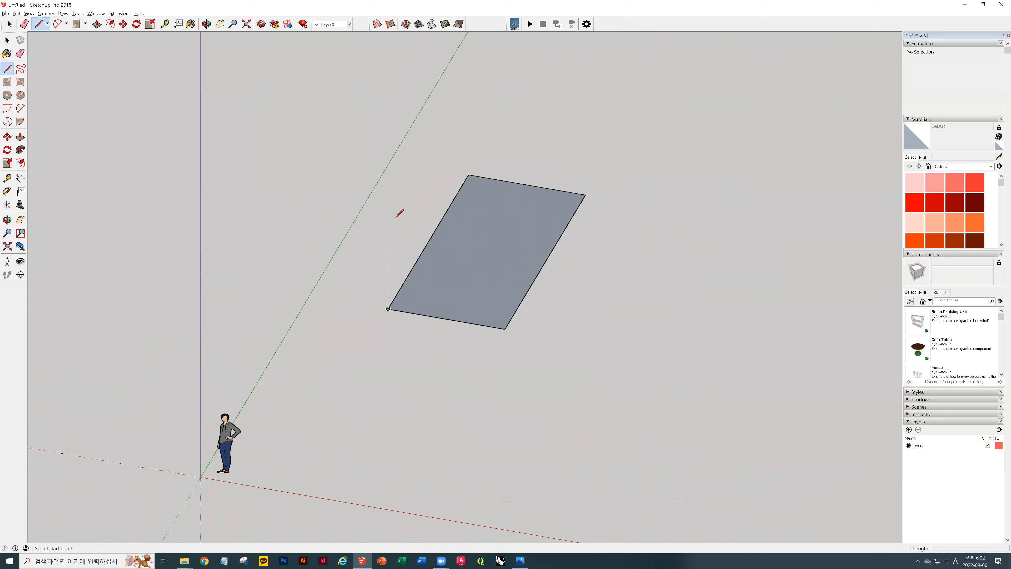
pyautogui.press('space')
pyautogui.moveTo(642, 262); pyautogui.dragTo(546, 316, button='middle')
pyautogui.moveTo(526, 232); pyautogui.dragTo(444, 190, button='middle')
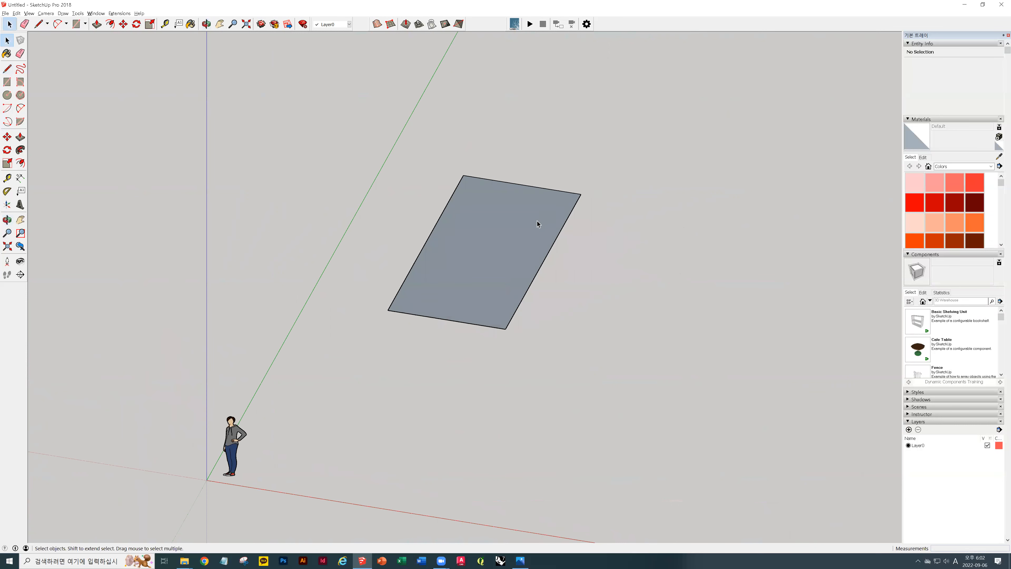
# Delete only the rectangle's face, keeping its edges, and undo the deletion.
pyautogui.click(454, 212)
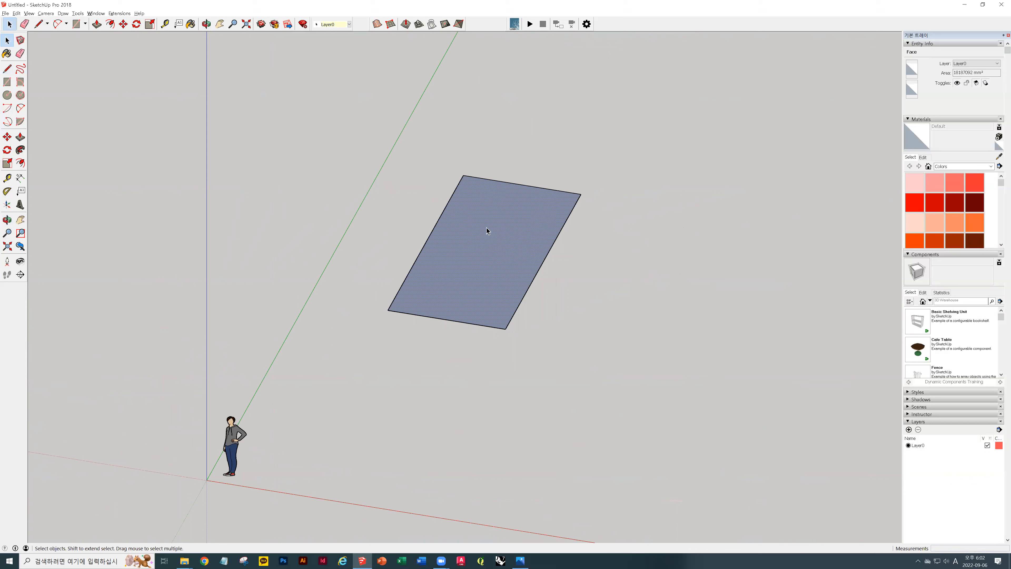
pyautogui.press('Delete')
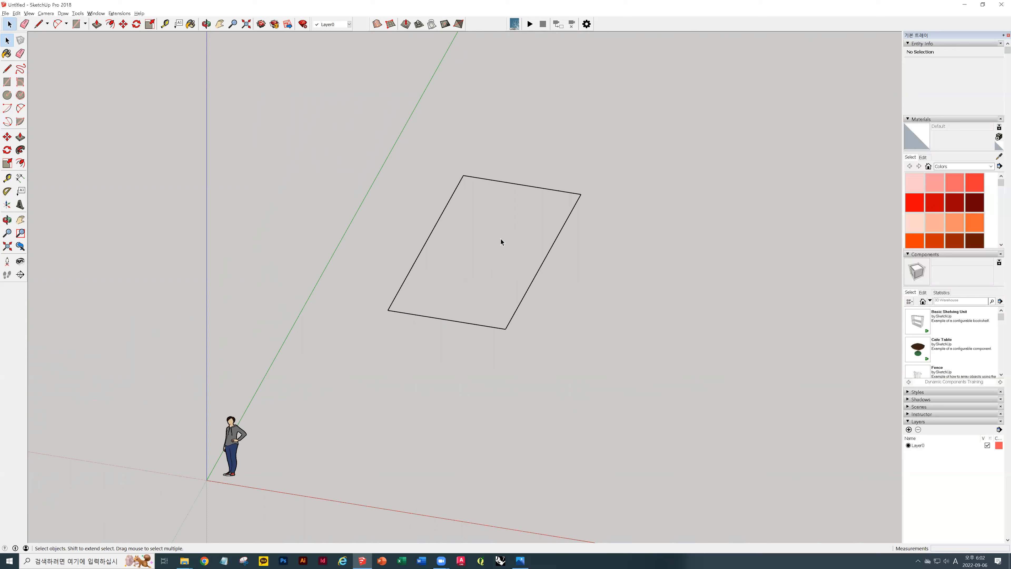
pyautogui.hotkey('ctrl', 'z')
# Redraw the rectangle's missing long edge parallel to the green axis from the far corner, stopping just short of the near corner.
pyautogui.moveTo(452, 174)
pyautogui.mouseDown(button='middle')
pyautogui.moveTo(488, 167)
pyautogui.moveTo(451, 171)
pyautogui.moveTo(438, 153)
pyautogui.mouseUp(button='middle')
pyautogui.press('l')
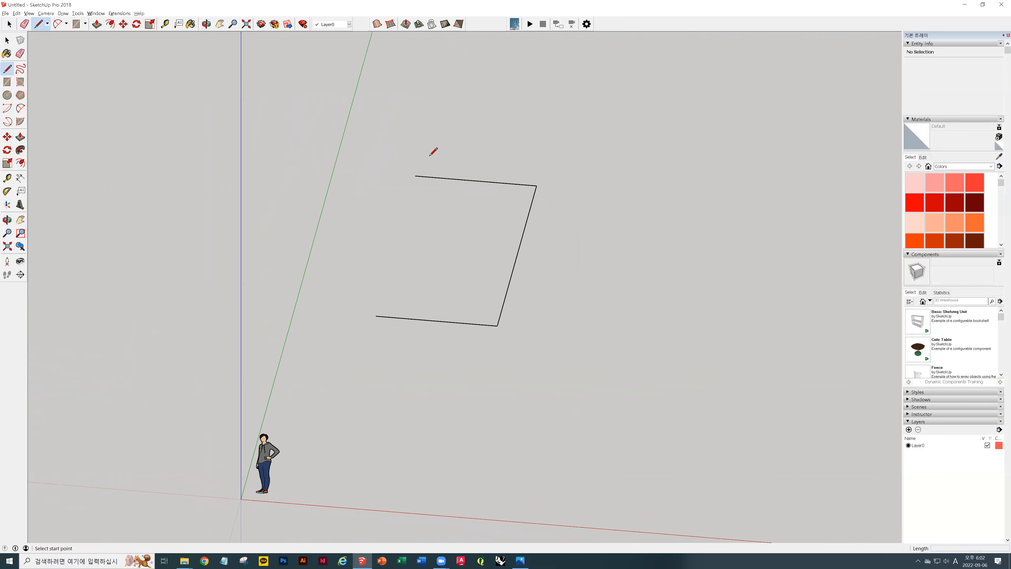
pyautogui.click(416, 176)
pyautogui.press('Escape')
pyautogui.moveTo(519, 225); pyautogui.dragTo(432, 282, button='middle')
pyautogui.scroll(3, 432, 282)
pyautogui.press('space')
pyautogui.press('l')
# Bridge the small gap at the rectangle's near corner with a short line so the outline closes into a face.
pyautogui.click(400, 274)
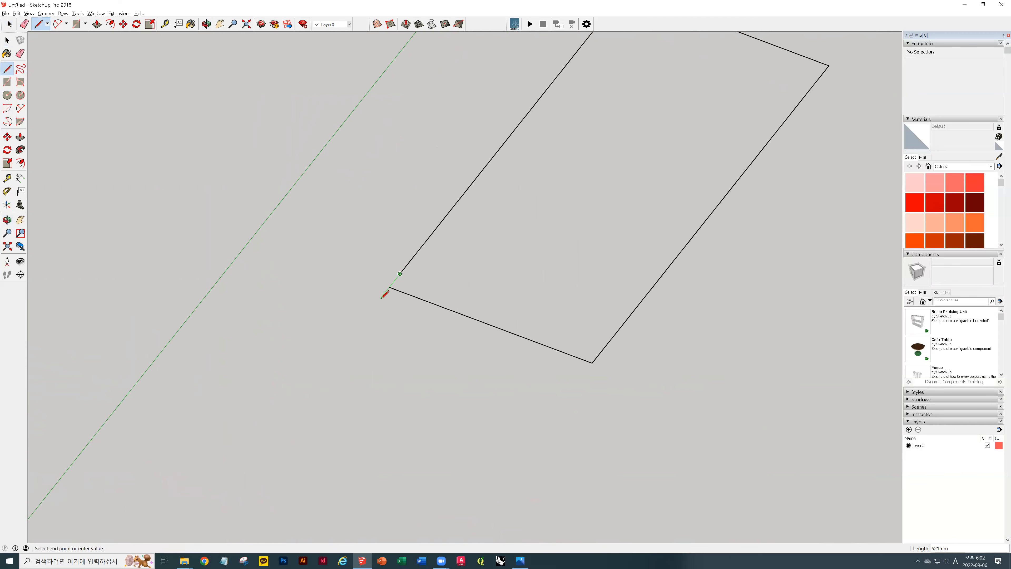
pyautogui.click(390, 287)
pyautogui.moveTo(523, 275); pyautogui.dragTo(456, 295, button='middle')
pyautogui.scroll(-5, 492, 277)
pyautogui.scroll(2, 516, 265)
pyautogui.press('space')
pyautogui.scroll(3, 449, 244)
pyautogui.moveTo(449, 244); pyautogui.dragTo(407, 240, button='middle')
pyautogui.keyDown('shift'); pyautogui.moveTo(477, 253); pyautogui.dragTo(418, 288, button='middle'); pyautogui.keyUp('shift')
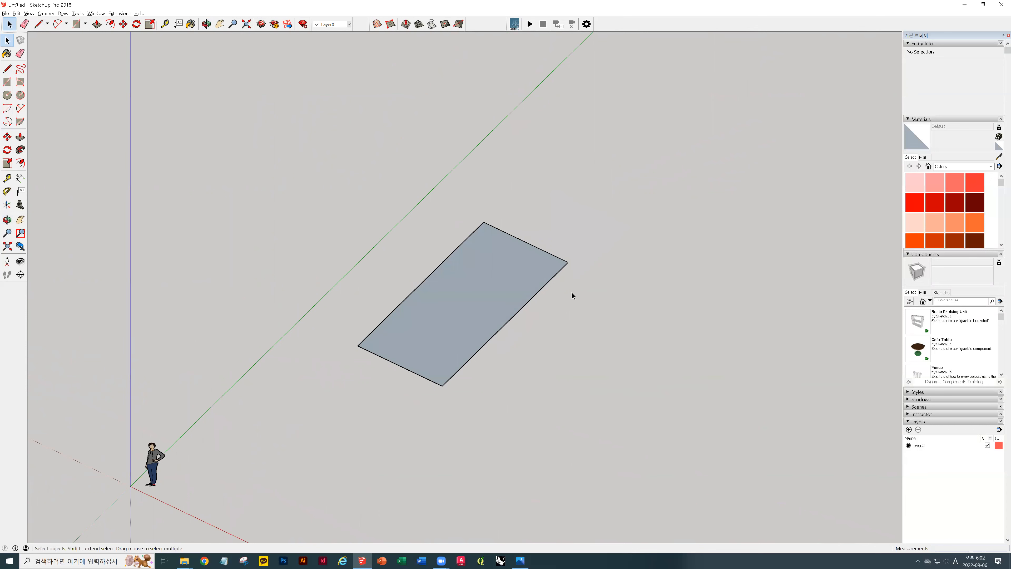
# Draw a vertical rectangular face with the Line tool, rising from the base's long edge nearest the green axis.
pyautogui.press('l')
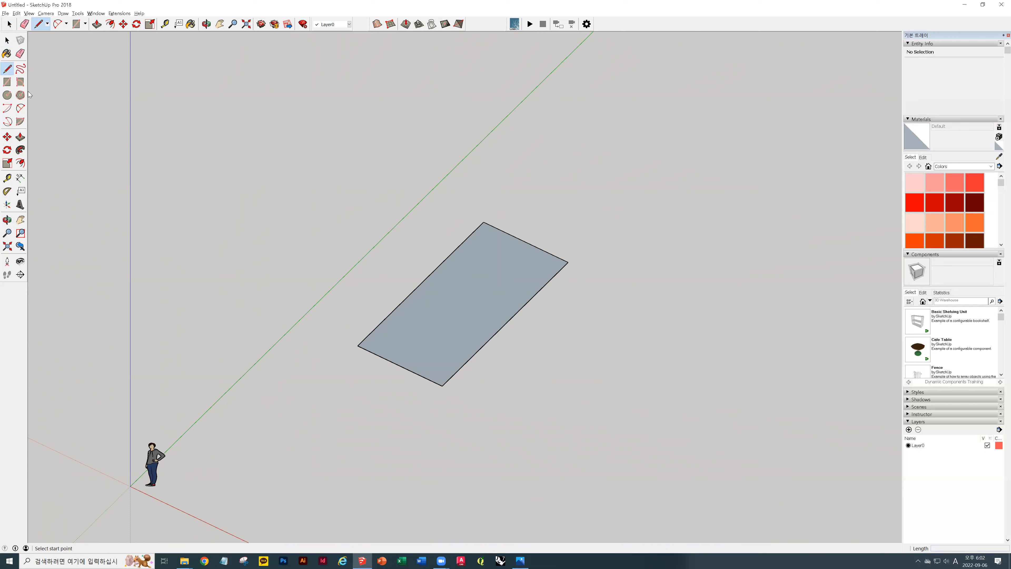
pyautogui.click(485, 222)
pyautogui.click(489, 151)
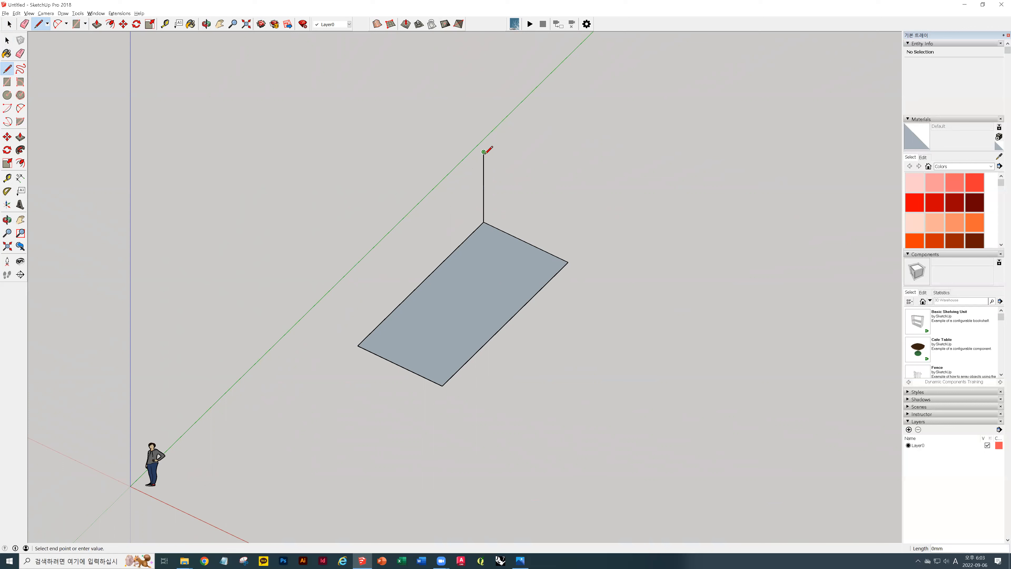
pyautogui.click(357, 275)
pyautogui.click(357, 345)
# Draw the vertical face at the base's far short end, level with the top of the existing side wall.
pyautogui.moveTo(372, 294)
pyautogui.mouseDown(button='middle')
pyautogui.moveTo(429, 199)
pyautogui.moveTo(401, 354)
pyautogui.moveTo(564, 212)
pyautogui.moveTo(510, 253)
pyautogui.moveTo(352, 303)
pyautogui.moveTo(464, 291)
pyautogui.moveTo(470, 258)
pyautogui.mouseUp(button='middle')
pyautogui.click(458, 188)
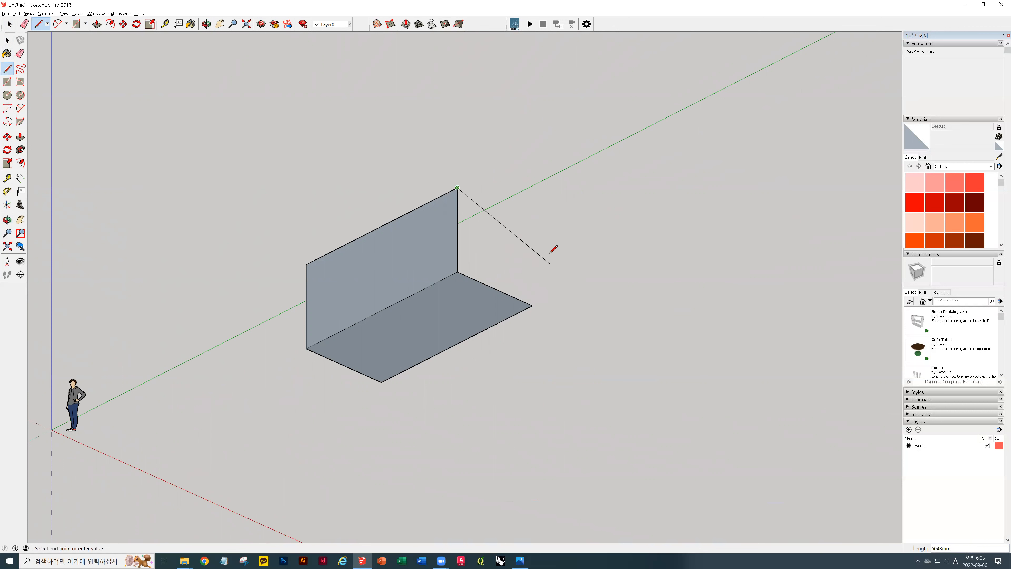
pyautogui.click(533, 221)
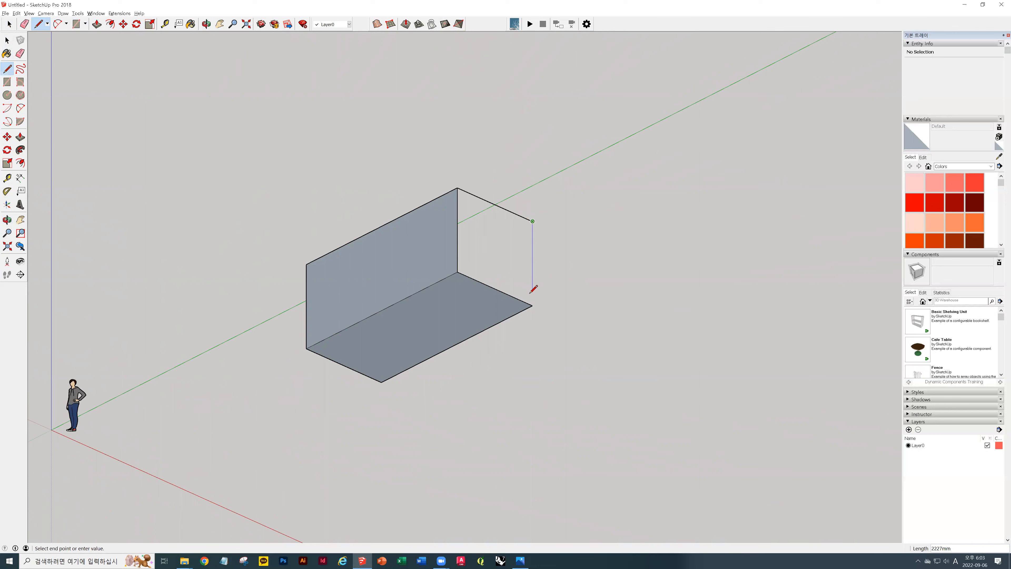
pyautogui.click(533, 305)
# Try to draw the top edge of the open long side from the end face's upper corner, and undo the line.
pyautogui.click(533, 221)
pyautogui.moveTo(476, 246); pyautogui.dragTo(500, 311, button='middle')
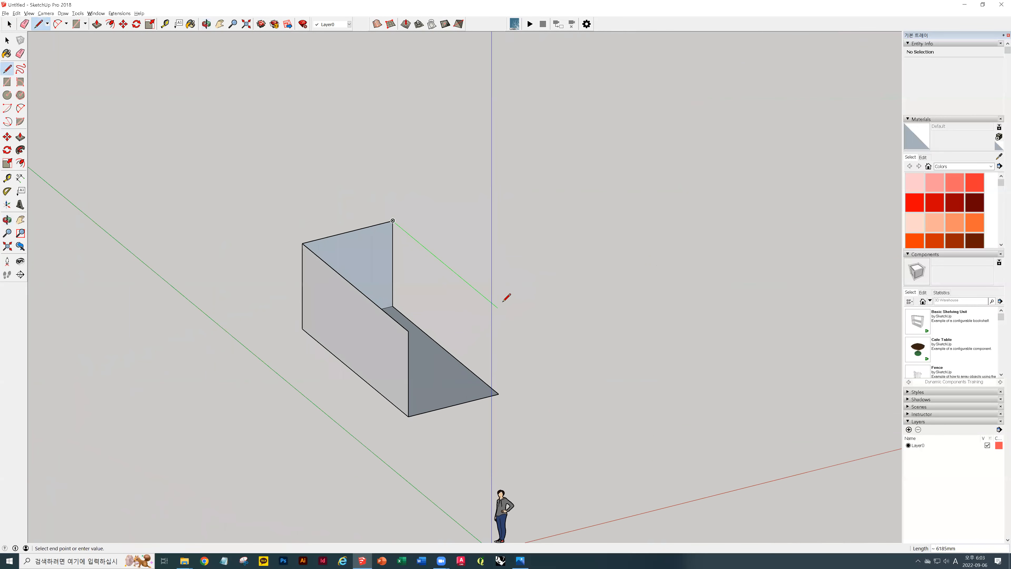
pyautogui.press('o')
pyautogui.moveTo(502, 296); pyautogui.dragTo(455, 295)
pyautogui.press('l')
pyautogui.moveTo(455, 295)
pyautogui.mouseDown(button='middle')
pyautogui.moveTo(623, 257)
pyautogui.moveTo(503, 262)
pyautogui.moveTo(573, 253)
pyautogui.moveTo(559, 245)
pyautogui.mouseUp(button='middle')
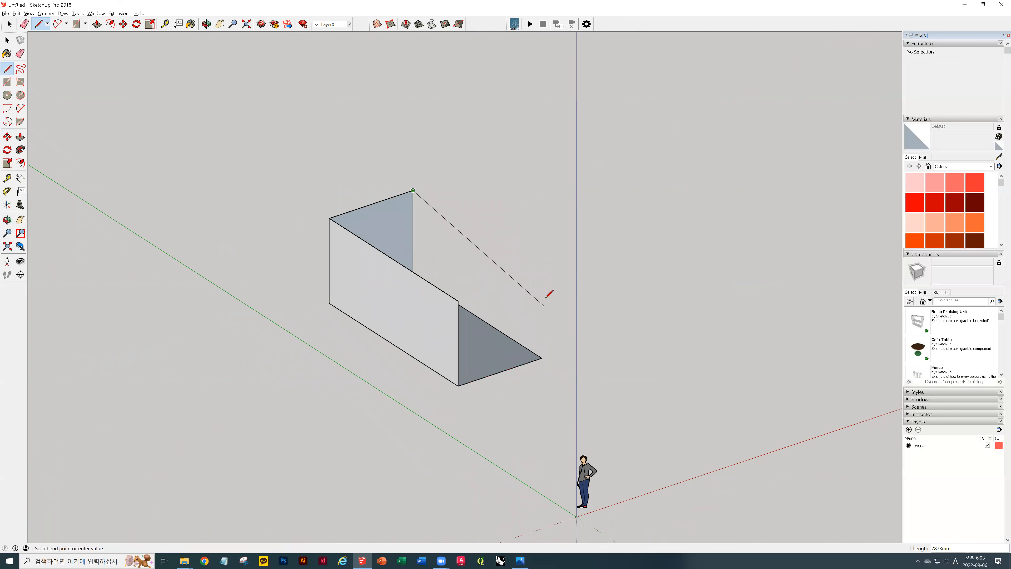
pyautogui.click(536, 269)
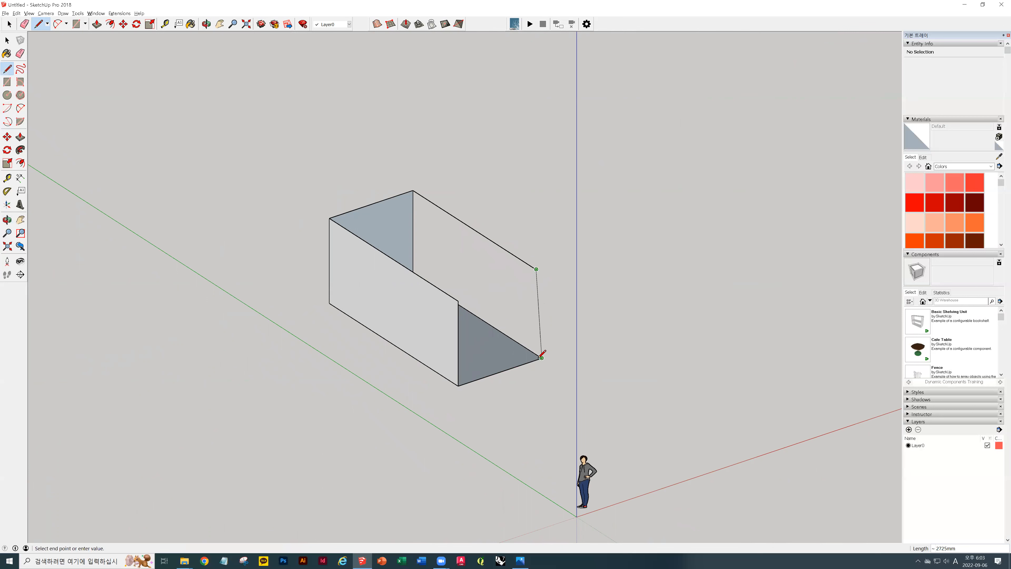
pyautogui.hotkey('ctrl', 'z')
pyautogui.moveTo(508, 256); pyautogui.dragTo(563, 290, button='middle')
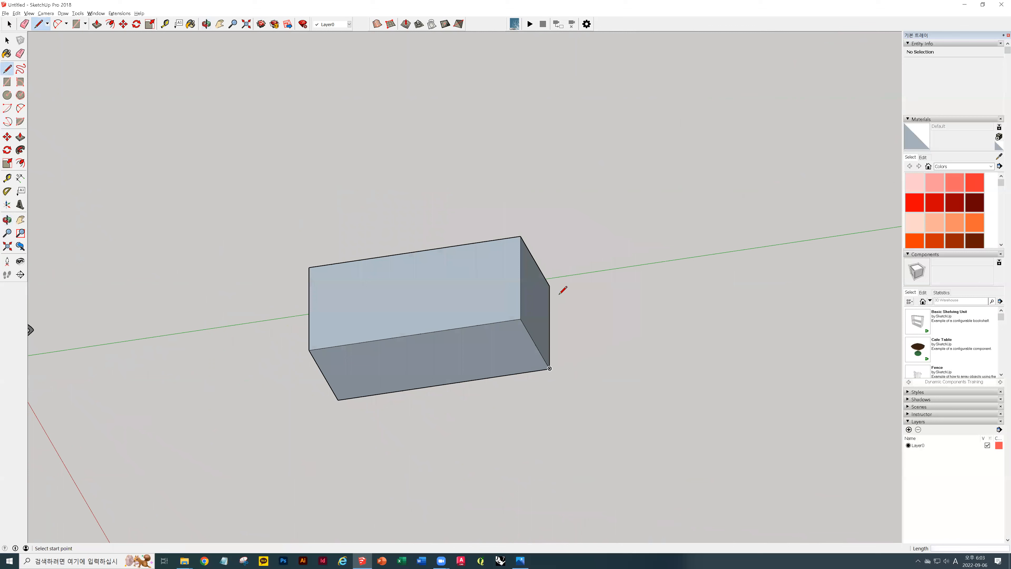
# Draw the box's remaining top edges, about 6.2 m along green and 2.9 m along red, aligning the new corner above the base corner.
pyautogui.click(550, 285)
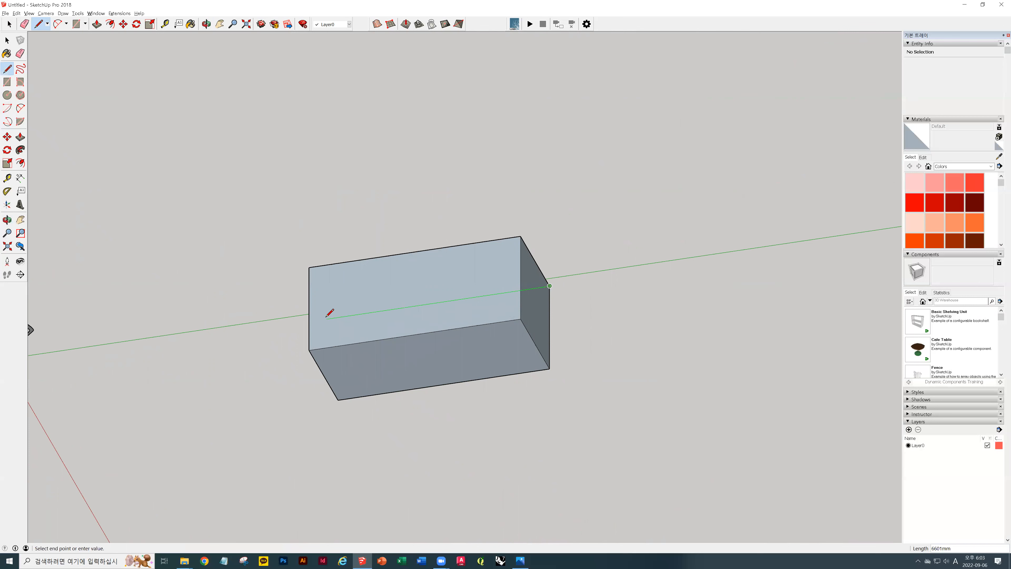
pyautogui.moveTo(338, 316); pyautogui.dragTo(280, 296, button='middle')
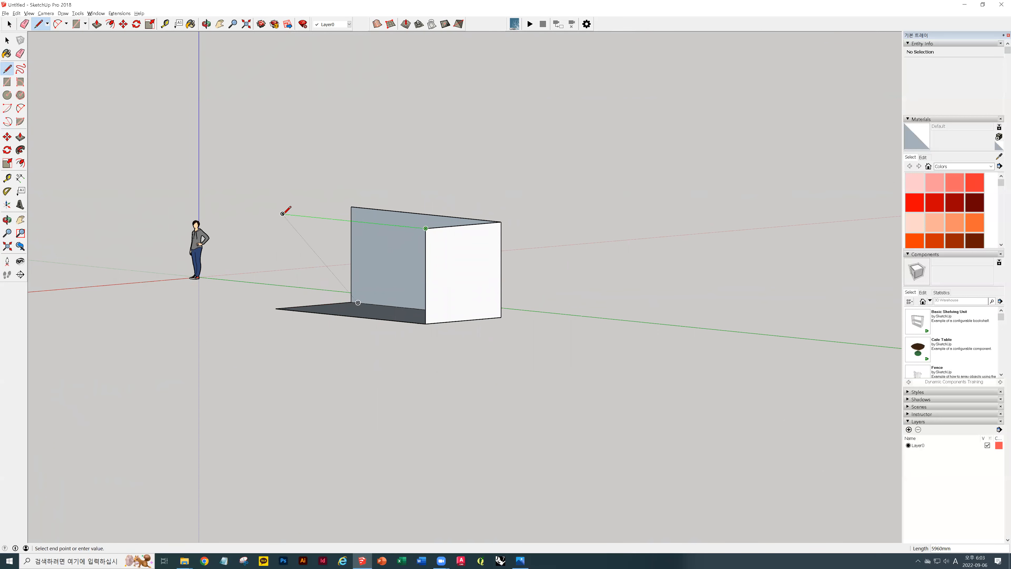
pyautogui.moveTo(348, 204); pyautogui.dragTo(569, 215, button='middle')
pyautogui.click(587, 208)
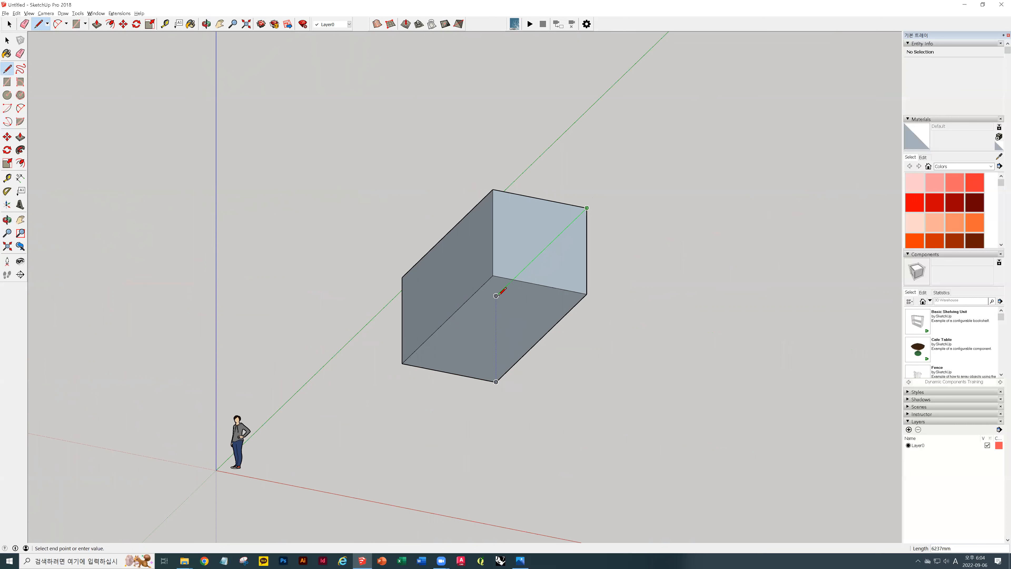
pyautogui.click(402, 277)
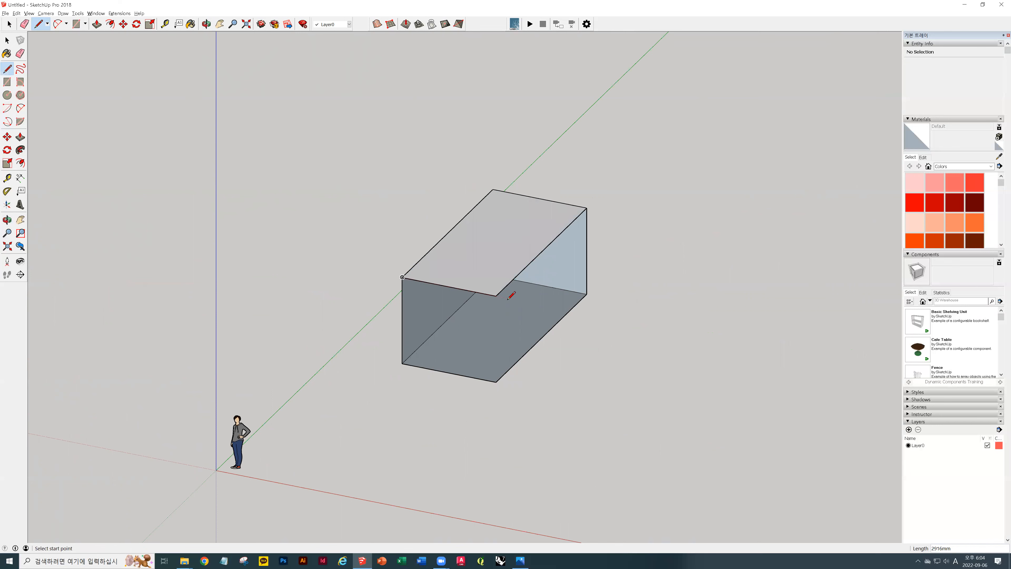
# Draw the last vertical edge from the open top corner down to the base corner to close the box, and inspect it.
pyautogui.click(496, 295)
pyautogui.click(495, 381)
pyautogui.press('space')
pyautogui.moveTo(496, 382); pyautogui.dragTo(568, 330, button='middle')
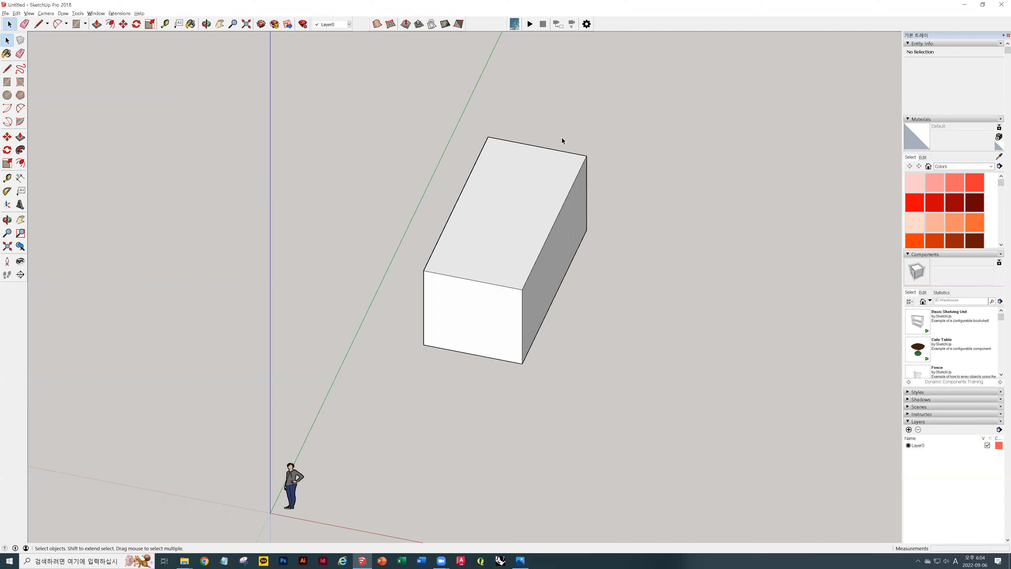
pyautogui.moveTo(549, 275); pyautogui.dragTo(489, 305, button='middle')
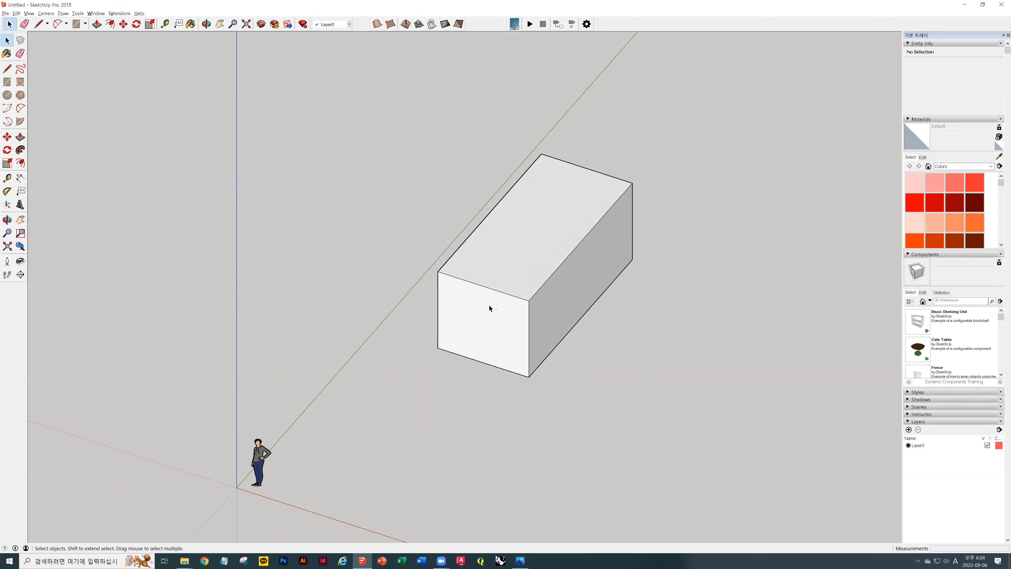
# Delete the box's top and all four side walls with their edges, keeping only the rectangular base face.
pyautogui.click(489, 305)
pyautogui.press('Delete')
pyautogui.press('Delete')
pyautogui.press('Delete')
pyautogui.press('Delete')
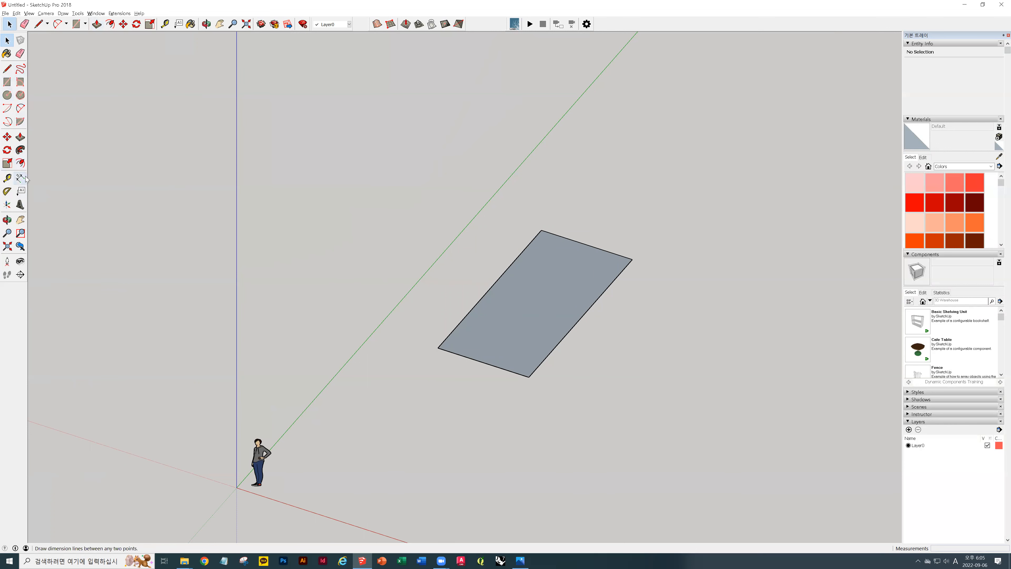
pyautogui.click(20, 137)
pyautogui.click(549, 285)
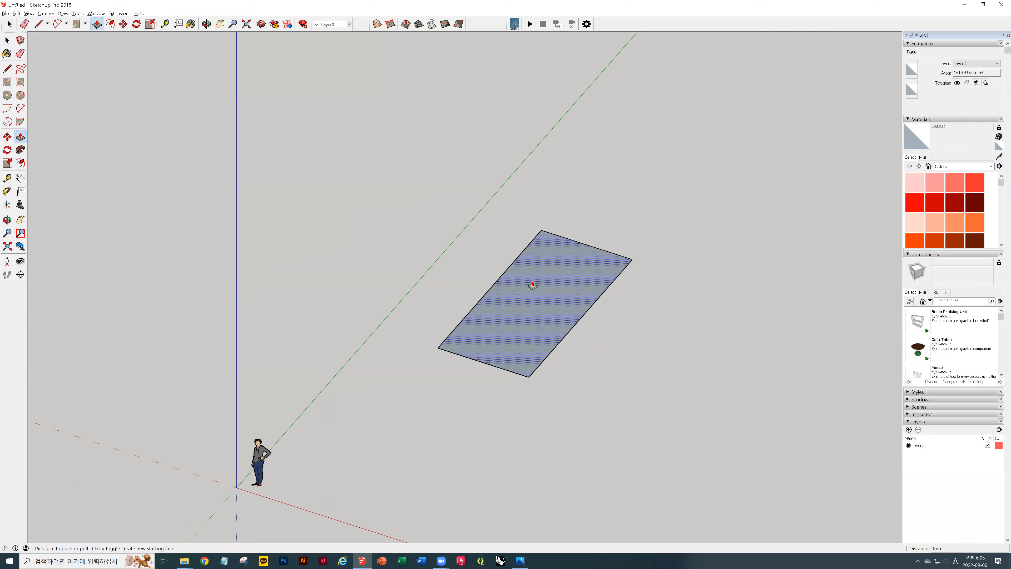
pyautogui.moveTo(542, 285); pyautogui.dragTo(526, 218)
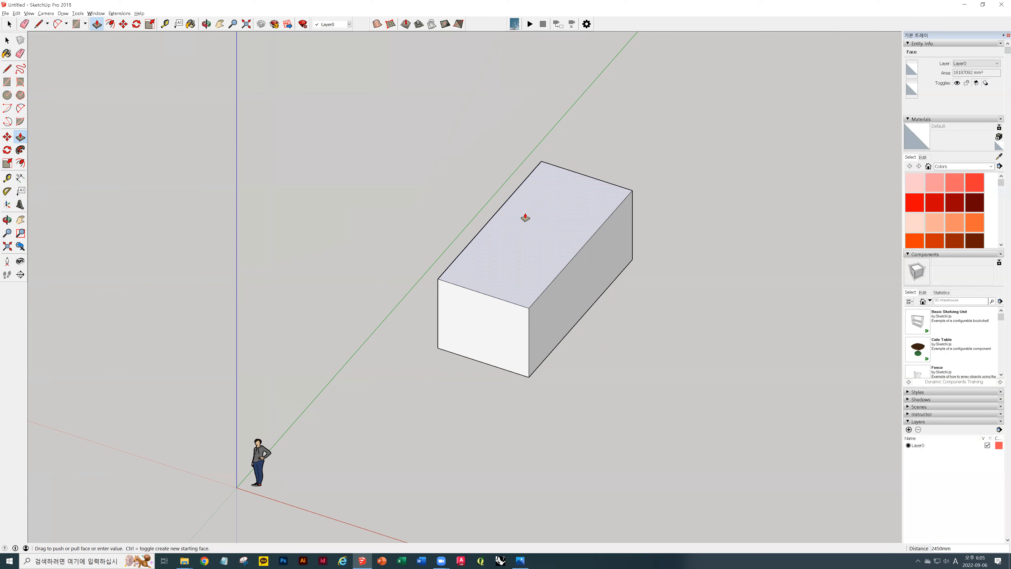
pyautogui.press('Escape')
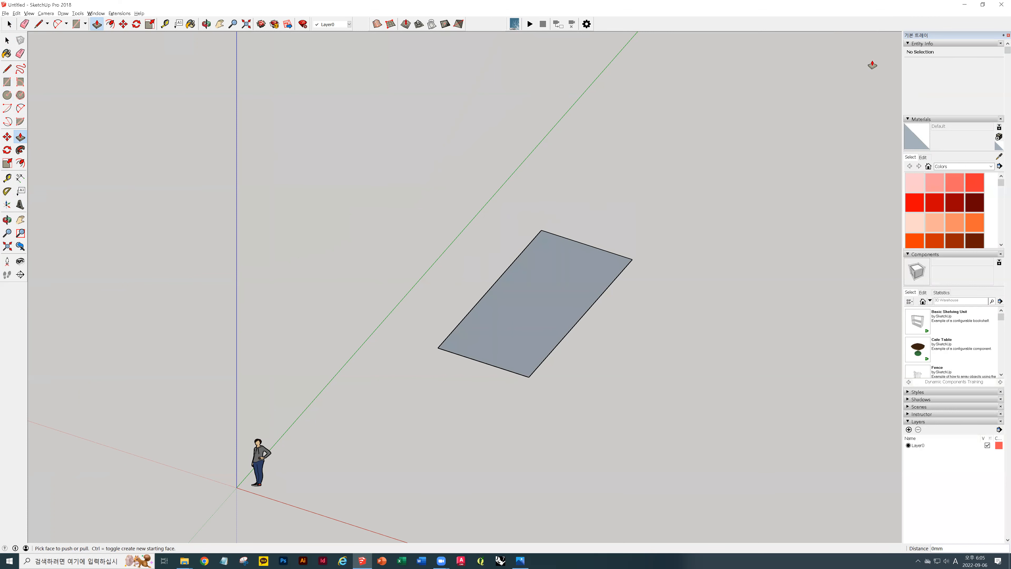
# Push/Pull the rectangular base face upward by 3000 mm to form a box.
pyautogui.moveTo(904, 539)
pyautogui.mouseDown()
pyautogui.moveTo(979, 540)
pyautogui.moveTo(945, 564)
pyautogui.moveTo(912, 527)
pyautogui.moveTo(956, 529)
pyautogui.moveTo(965, 565)
pyautogui.moveTo(893, 528)
pyautogui.moveTo(967, 519)
pyautogui.moveTo(900, 538)
pyautogui.moveTo(907, 513)
pyautogui.mouseUp()
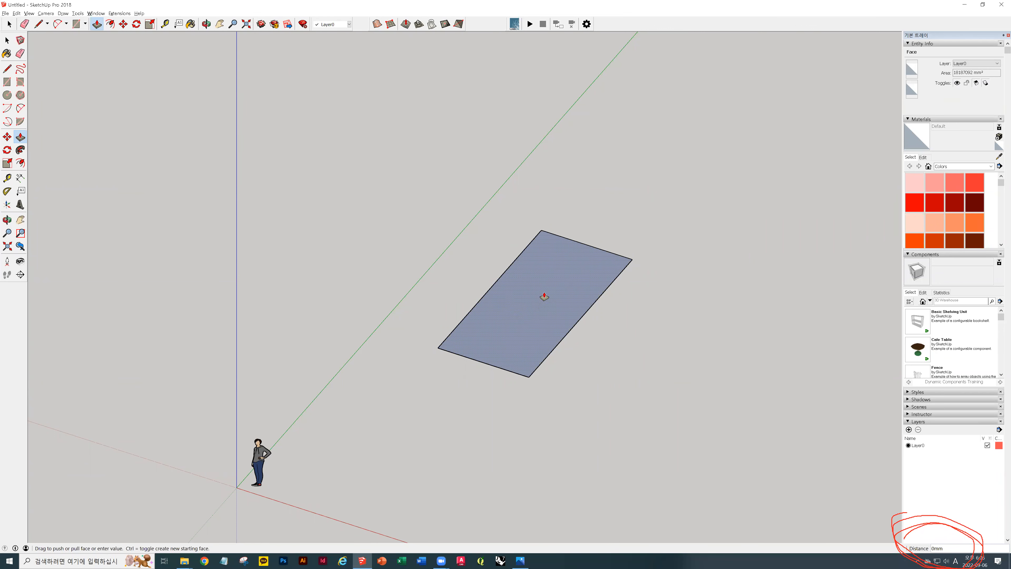
pyautogui.click(543, 295)
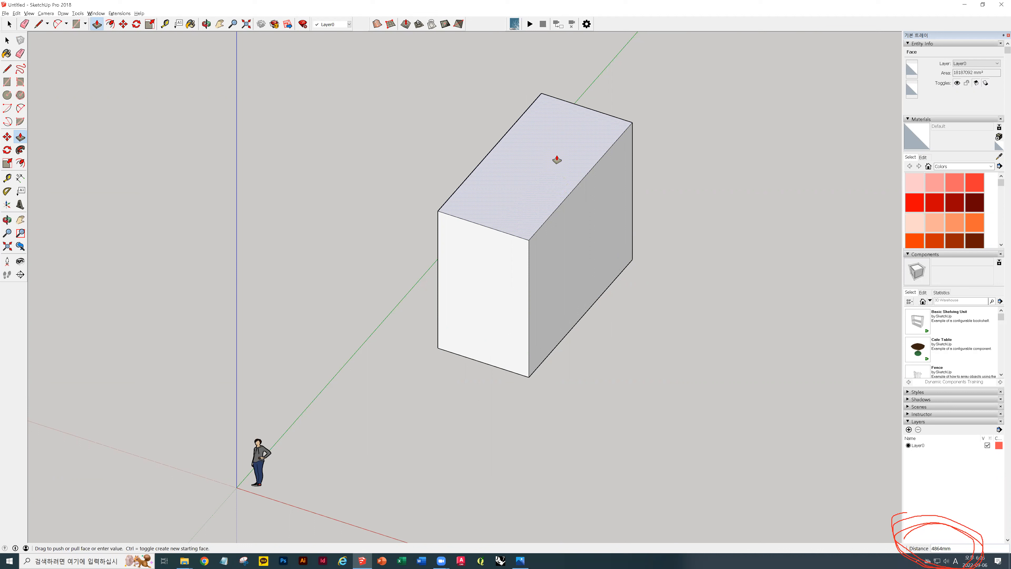
pyautogui.moveTo(557, 160); pyautogui.dragTo(563, 231)
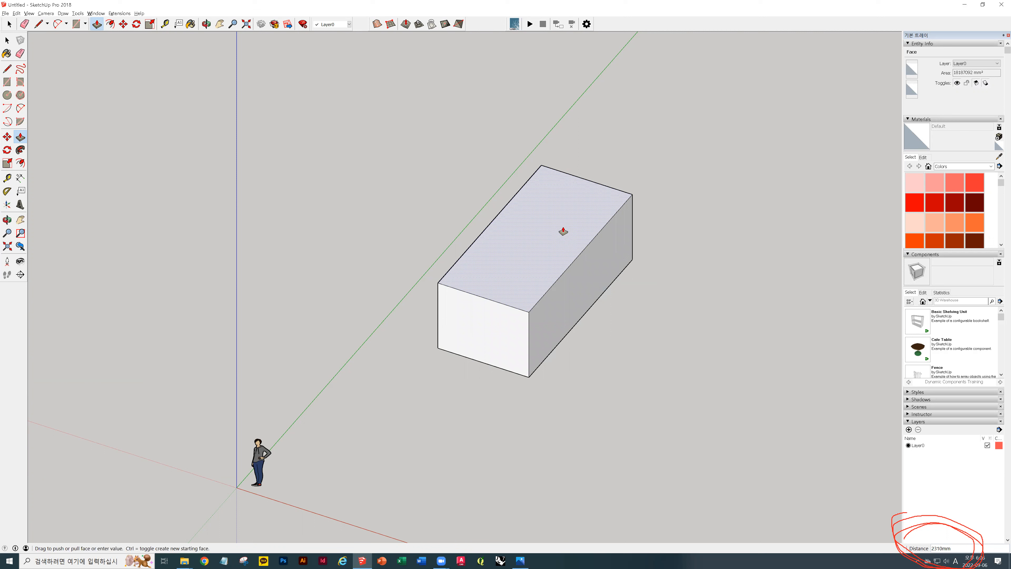
pyautogui.moveTo(563, 231); pyautogui.dragTo(563, 169)
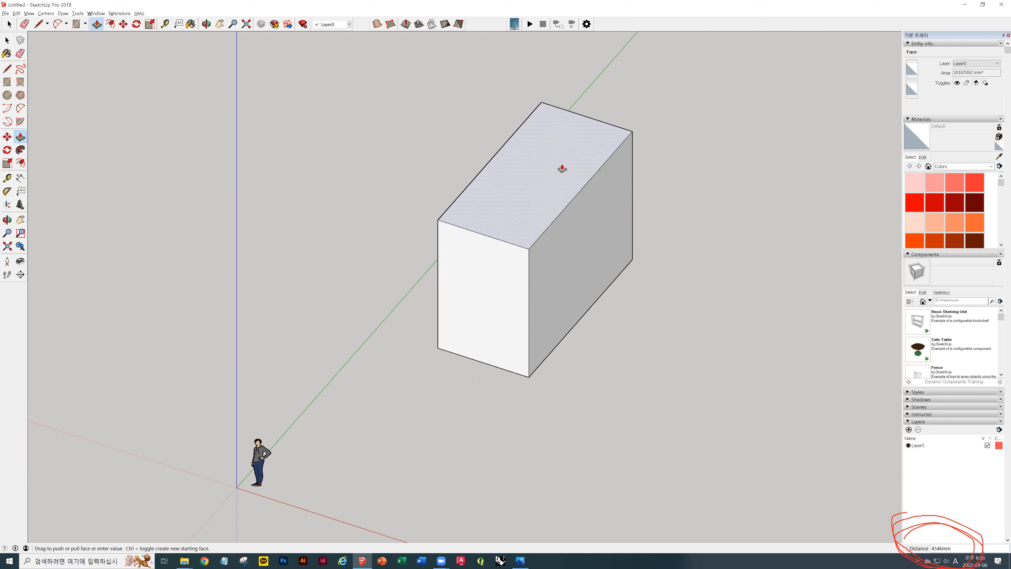
pyautogui.write('3000')
pyautogui.press('Return')
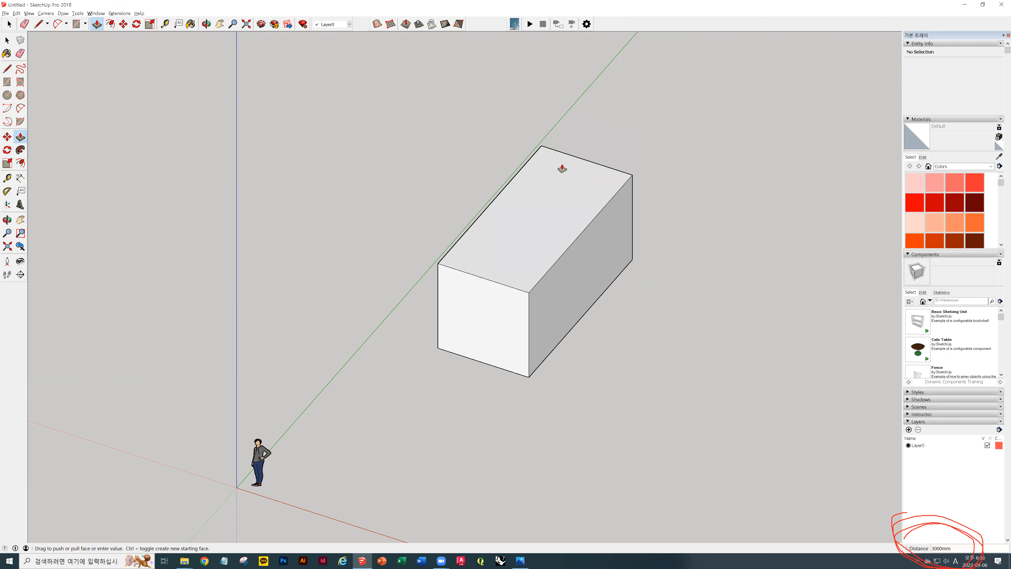
# Erase the stray vertical edge beside the corner on the box's long side facing the green axis, and inspect the box.
pyautogui.press('o')
pyautogui.moveTo(650, 235); pyautogui.dragTo(781, 160)
pyautogui.moveTo(781, 159); pyautogui.dragTo(569, 223, button='middle')
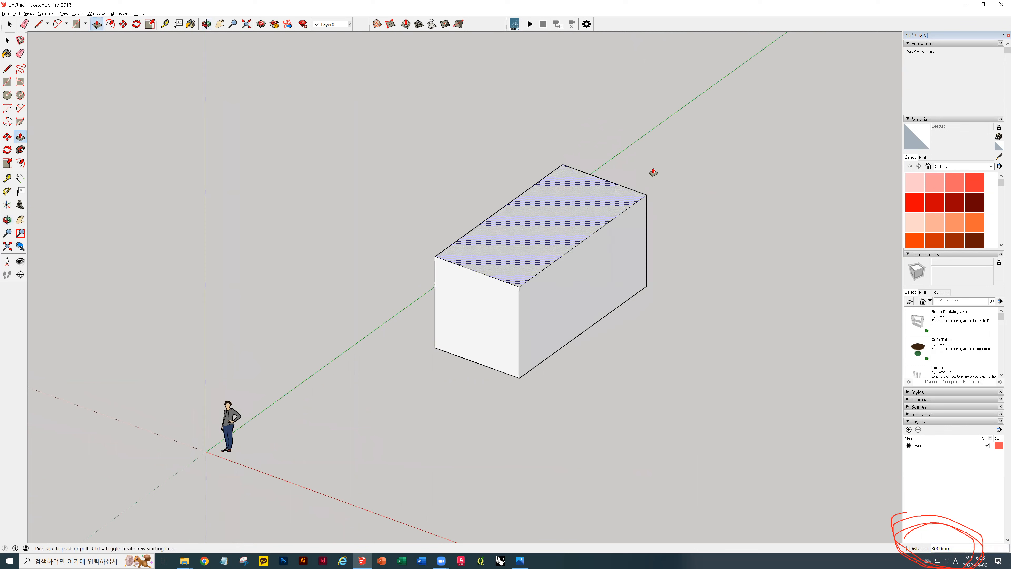
pyautogui.moveTo(661, 190); pyautogui.dragTo(445, 325, button='middle')
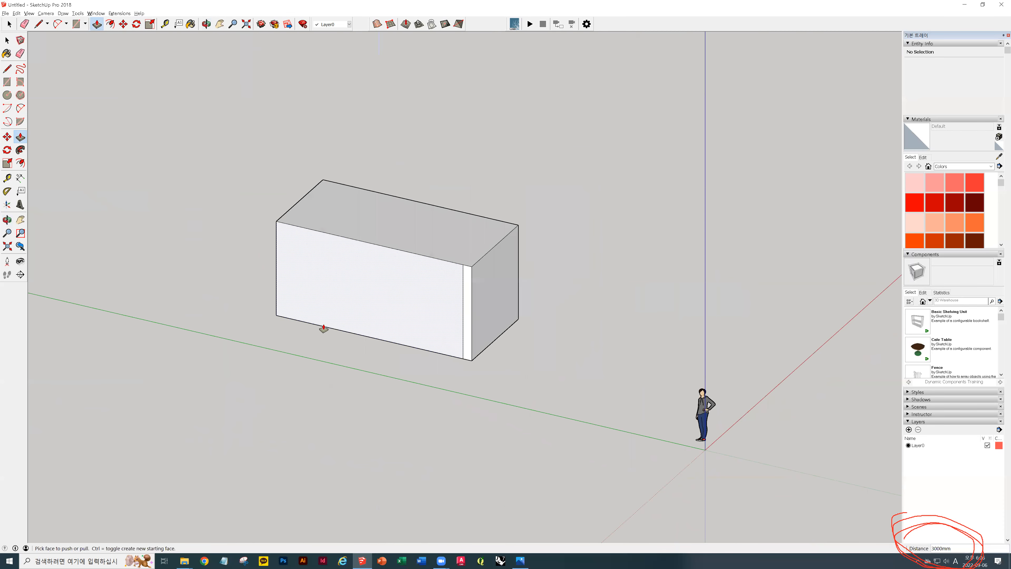
pyautogui.scroll(3, 462, 334)
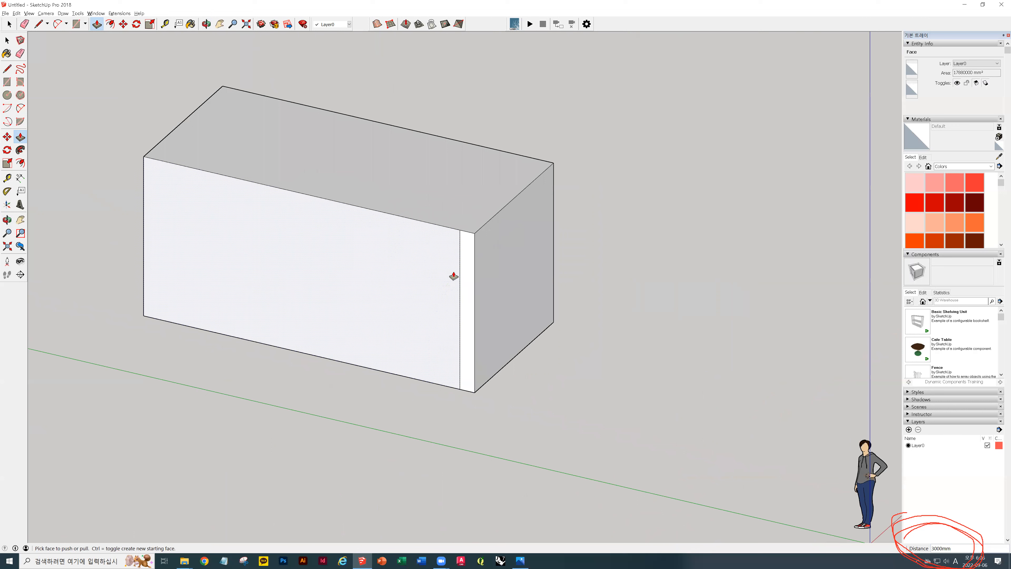
pyautogui.moveTo(442, 292)
pyautogui.mouseDown(button='middle')
pyautogui.moveTo(445, 280)
pyautogui.moveTo(534, 284)
pyautogui.moveTo(530, 265)
pyautogui.moveTo(442, 271)
pyautogui.moveTo(558, 241)
pyautogui.moveTo(465, 248)
pyautogui.mouseUp(button='middle')
pyautogui.scroll(-3, 442, 271)
pyautogui.press('e')
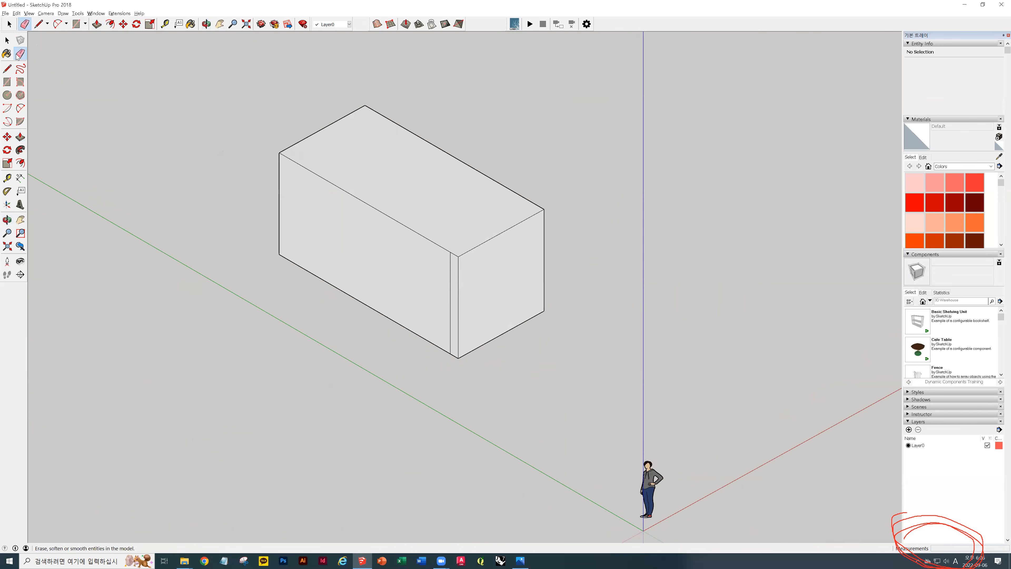
pyautogui.click(452, 286)
pyautogui.press('space')
pyautogui.moveTo(523, 233)
pyautogui.mouseDown(button='middle')
pyautogui.moveTo(342, 198)
pyautogui.moveTo(322, 219)
pyautogui.moveTo(557, 239)
pyautogui.mouseUp(button='middle')
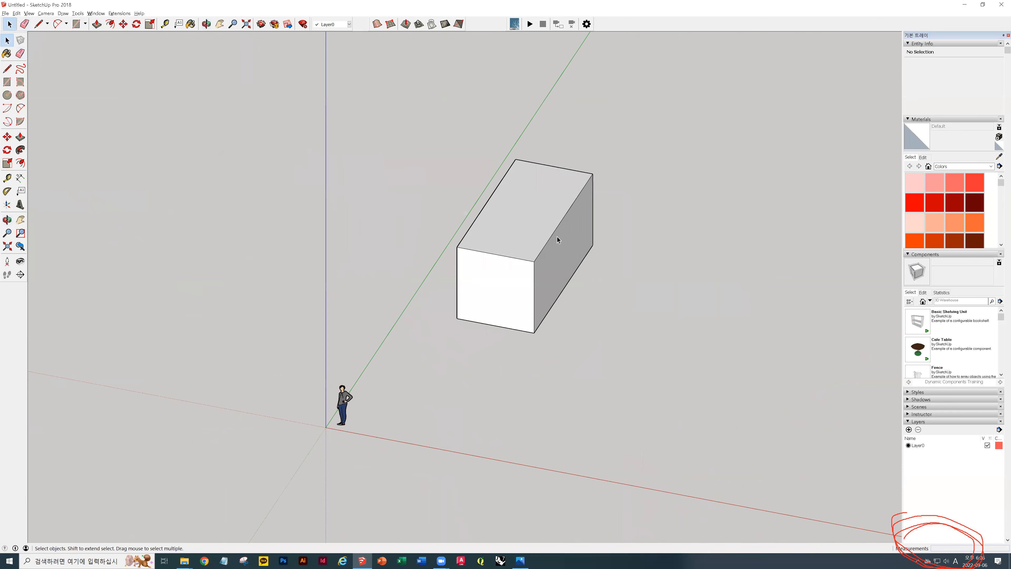
pyautogui.moveTo(597, 122); pyautogui.dragTo(542, 291, button='middle')
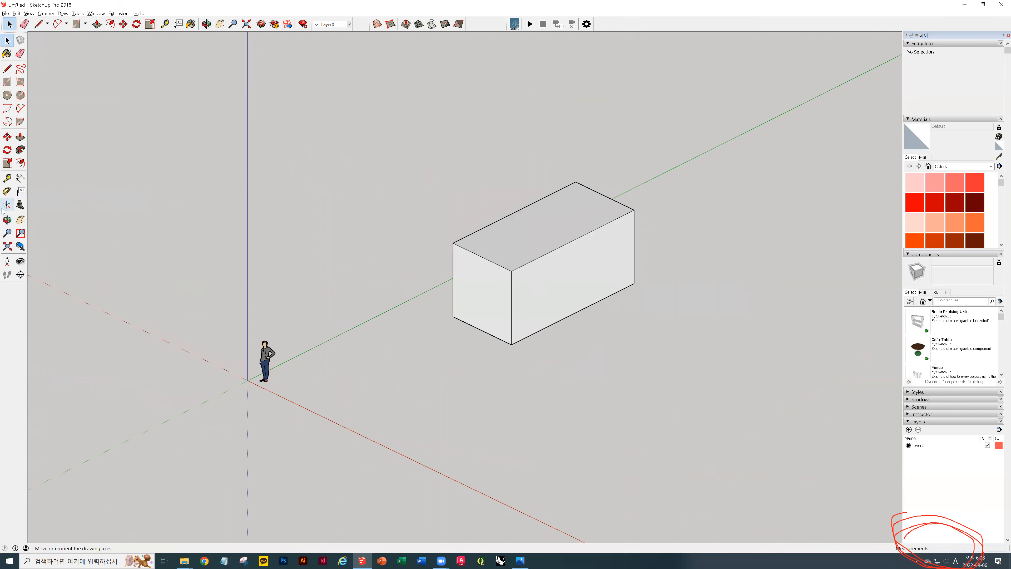
# Measure the height of the box's front vertical corner edge with the Tape Measure, from bottom corner to top corner.
pyautogui.click(7, 180)
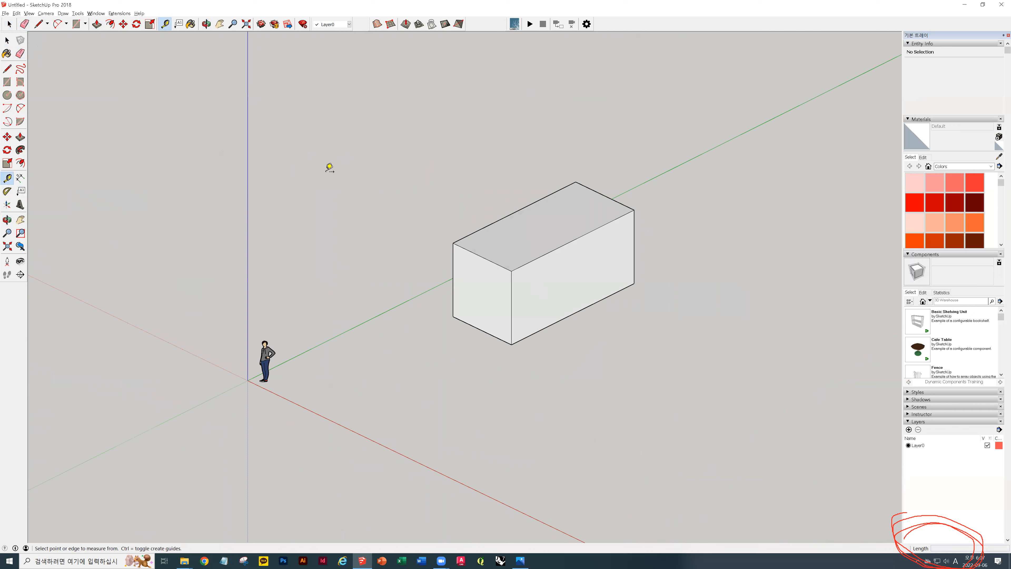
pyautogui.click(512, 343)
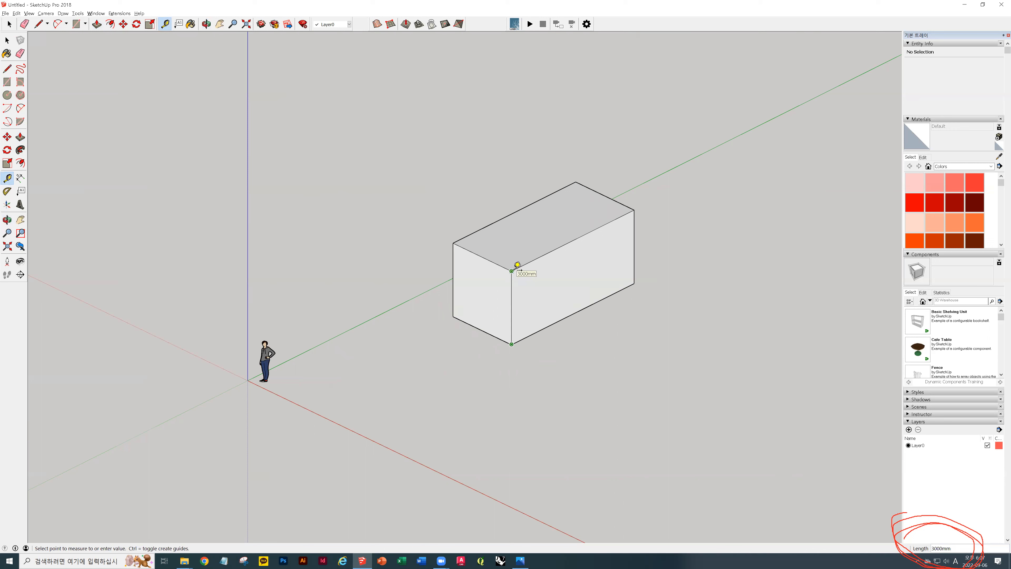
pyautogui.click(511, 271)
pyautogui.press('space')
pyautogui.moveTo(282, 284); pyautogui.dragTo(408, 167, button='middle')
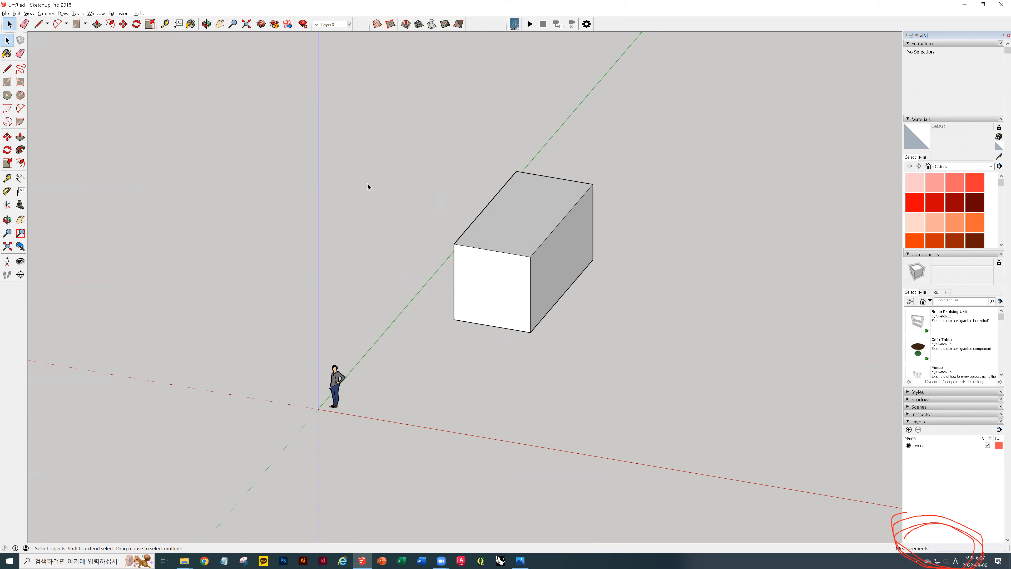
pyautogui.moveTo(463, 217); pyautogui.dragTo(683, 198, button='middle')
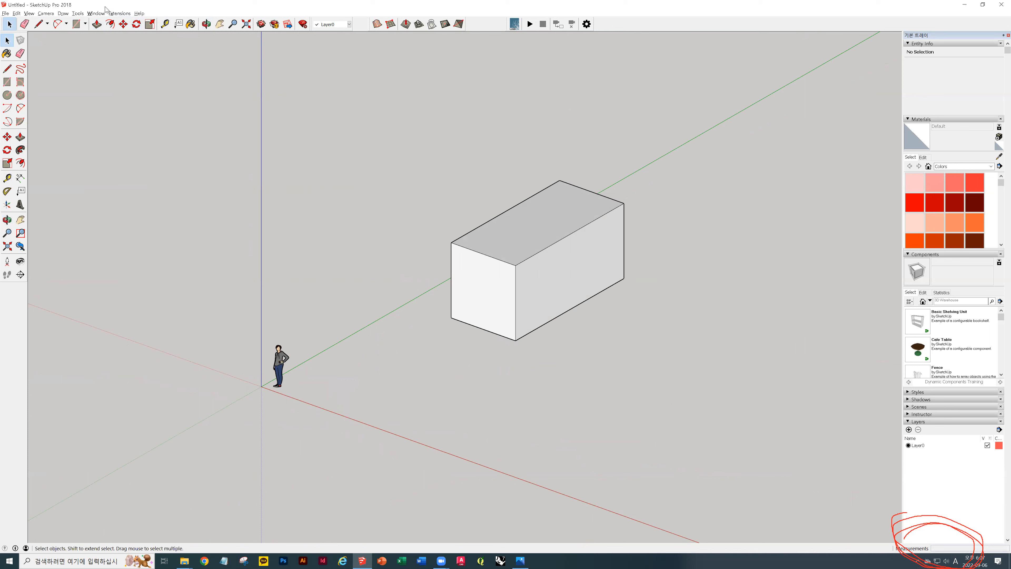
# Open the Model Info settings for the model's Units.
pyautogui.click(78, 13)
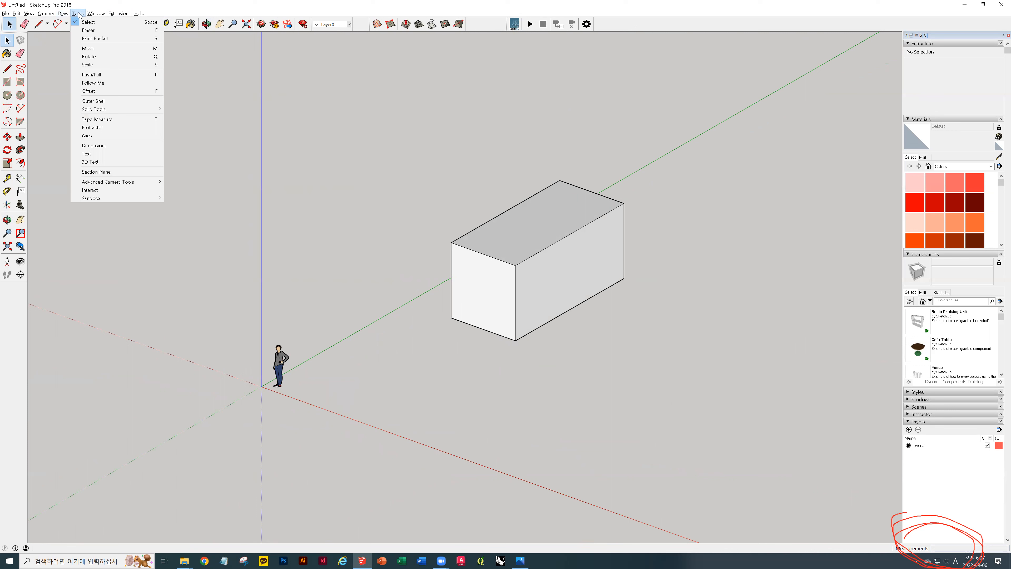
pyautogui.moveTo(19, 16)
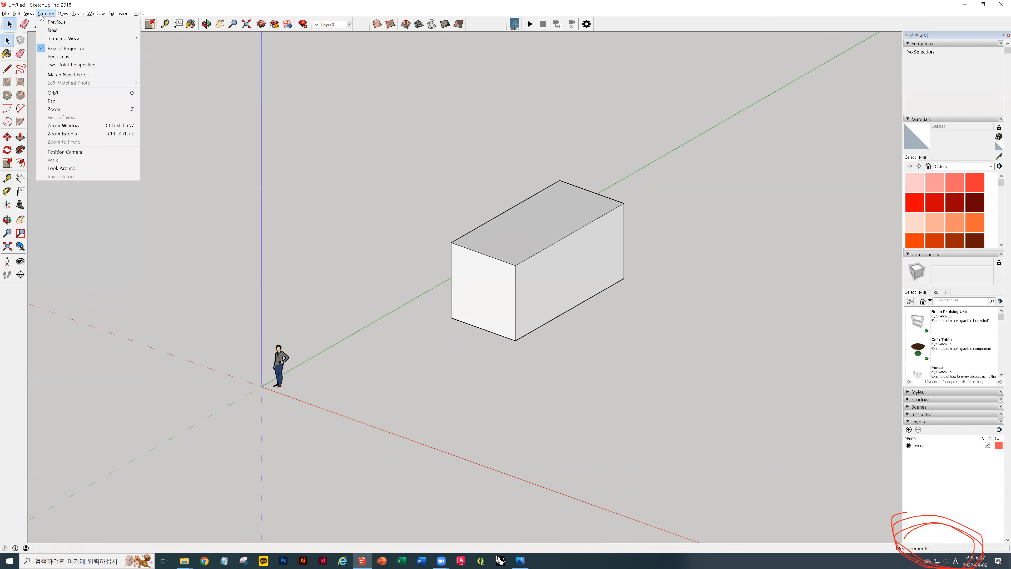
pyautogui.moveTo(110, 14)
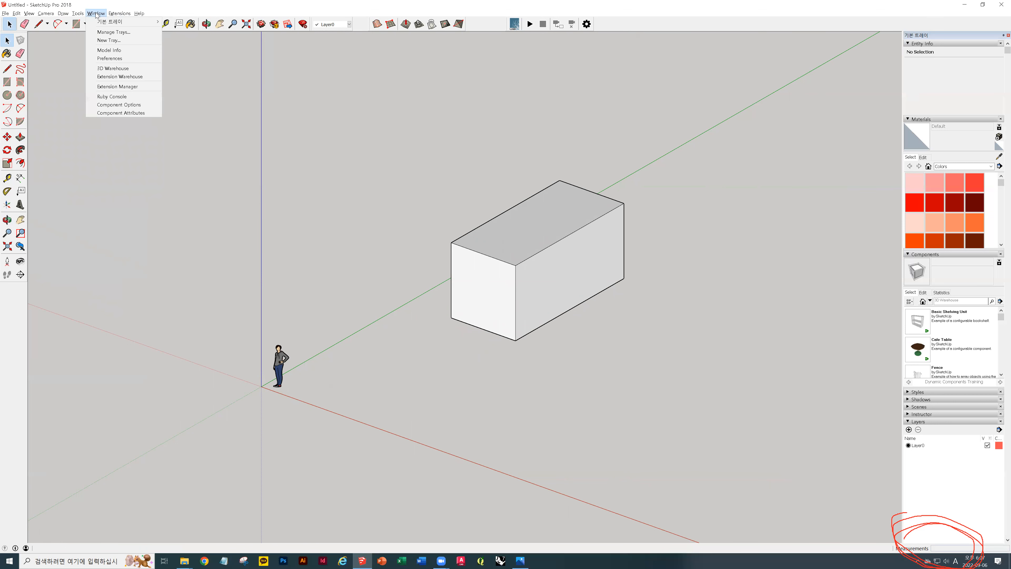
pyautogui.click(102, 49)
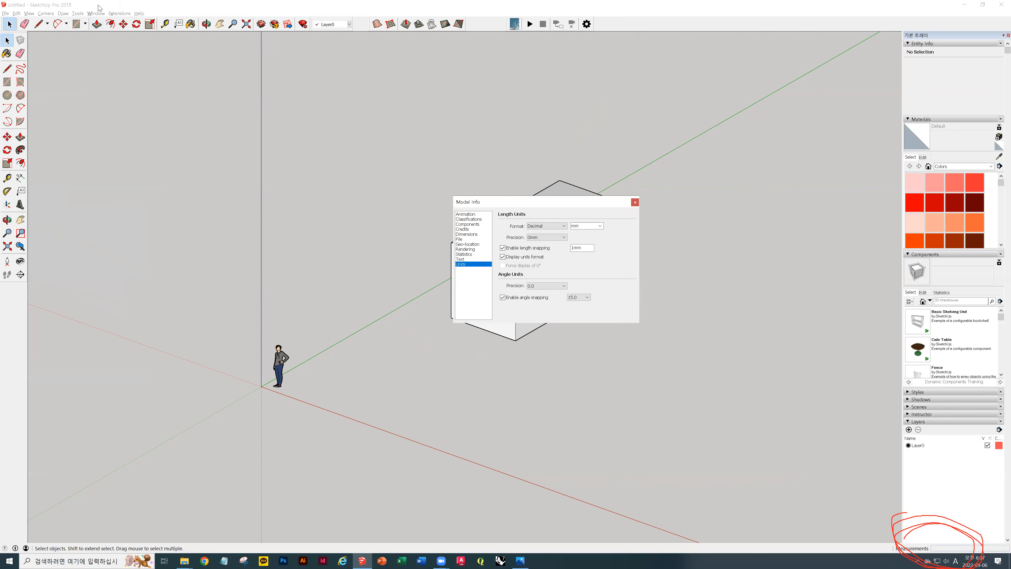
pyautogui.press('Escape')
pyautogui.click(98, 13)
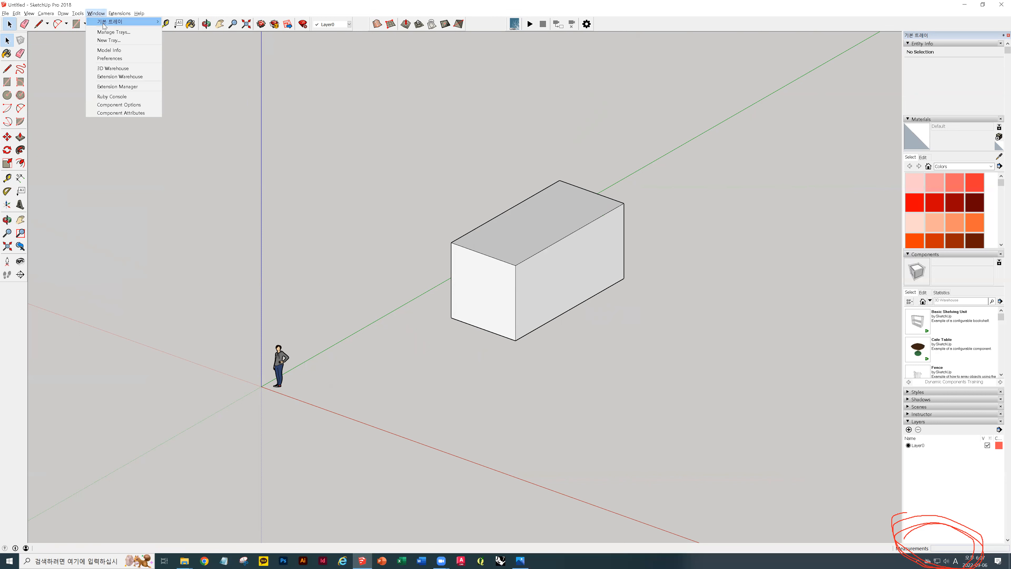
pyautogui.click(107, 49)
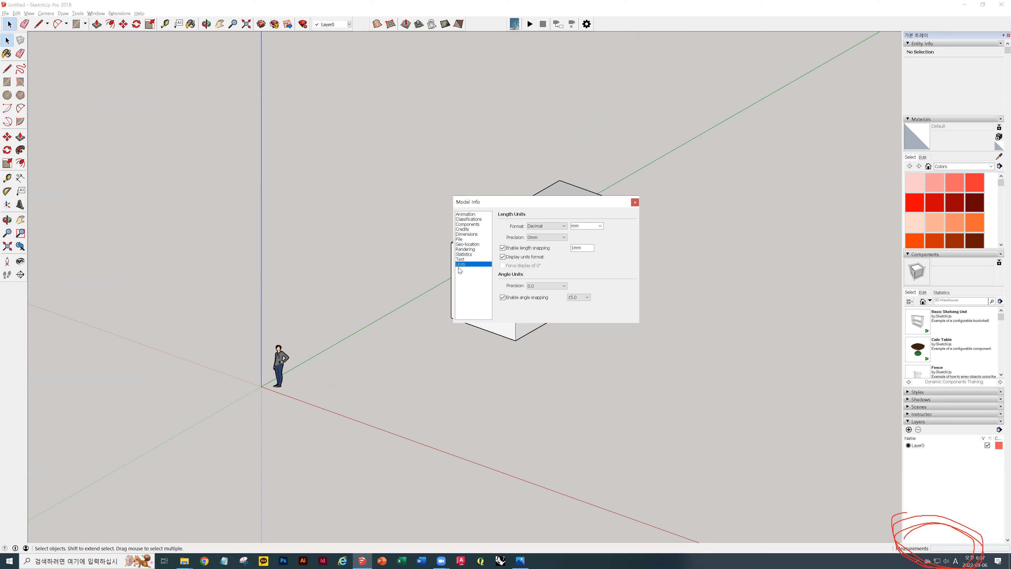
# Try the Architectural length format, and return the length units to Decimal in mm.
pyautogui.click(549, 226)
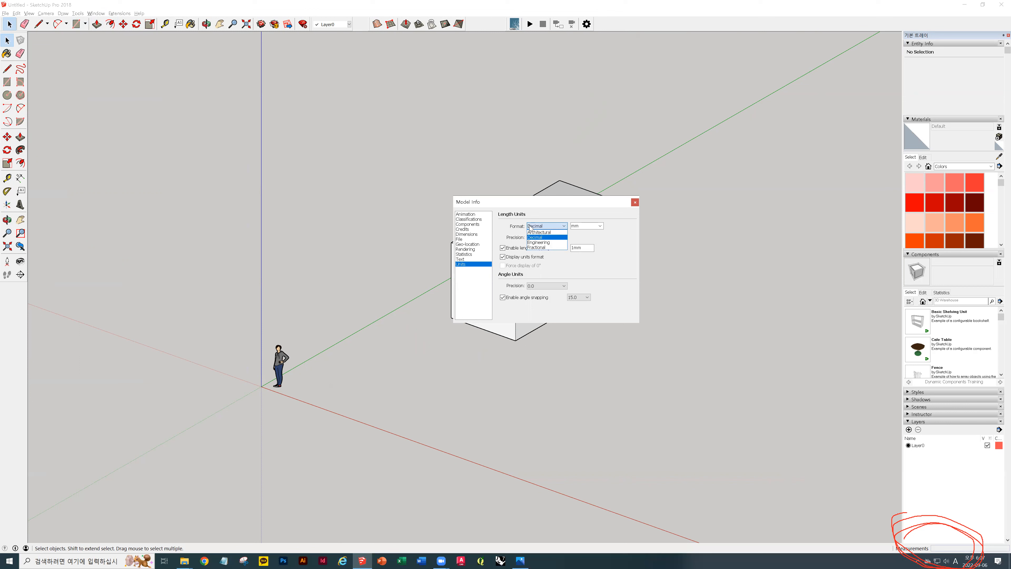
pyautogui.click(533, 238)
pyautogui.click(539, 232)
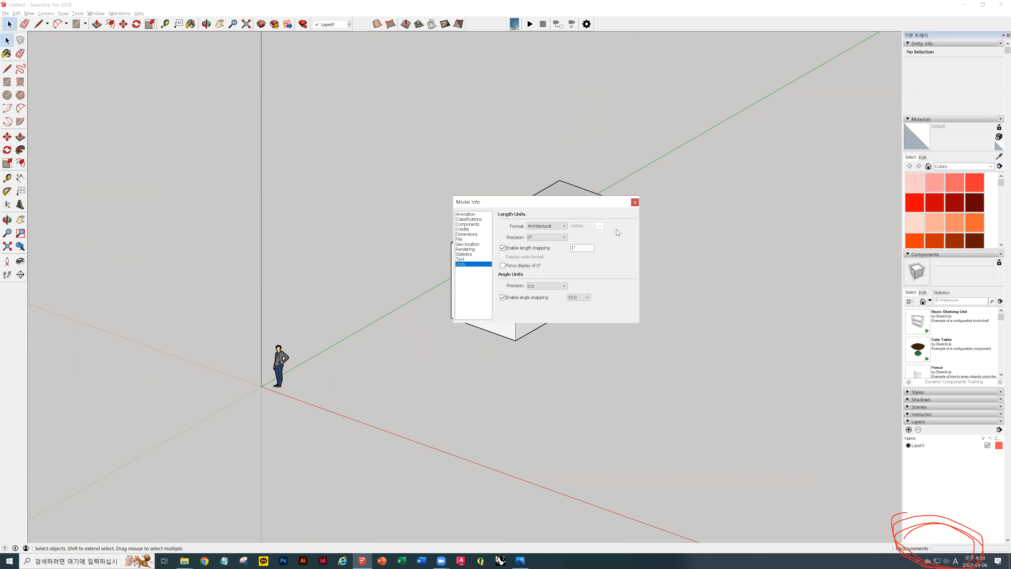
pyautogui.click(552, 226)
pyautogui.click(554, 237)
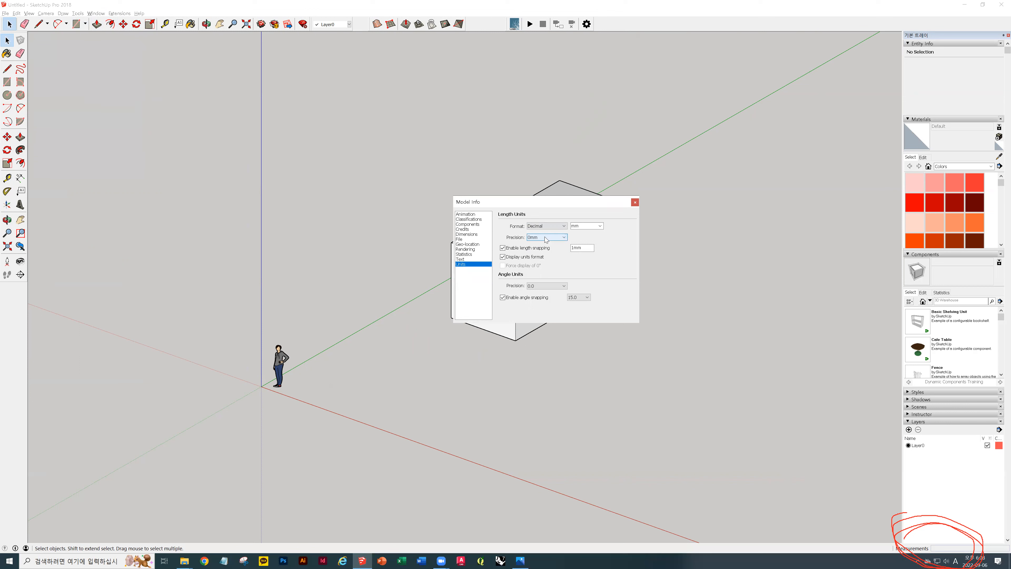
pyautogui.click(599, 226)
pyautogui.click(598, 226)
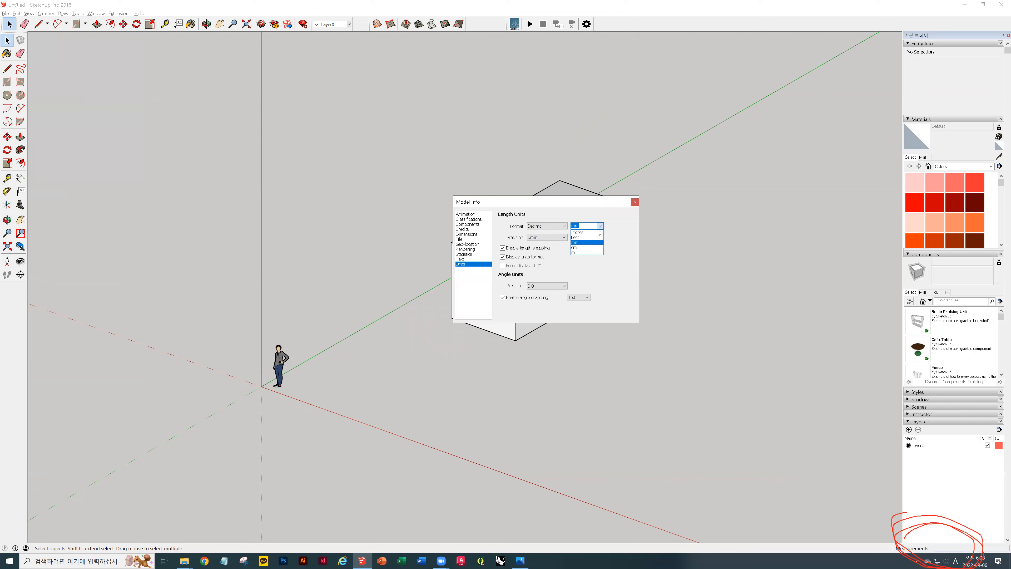
pyautogui.click(589, 244)
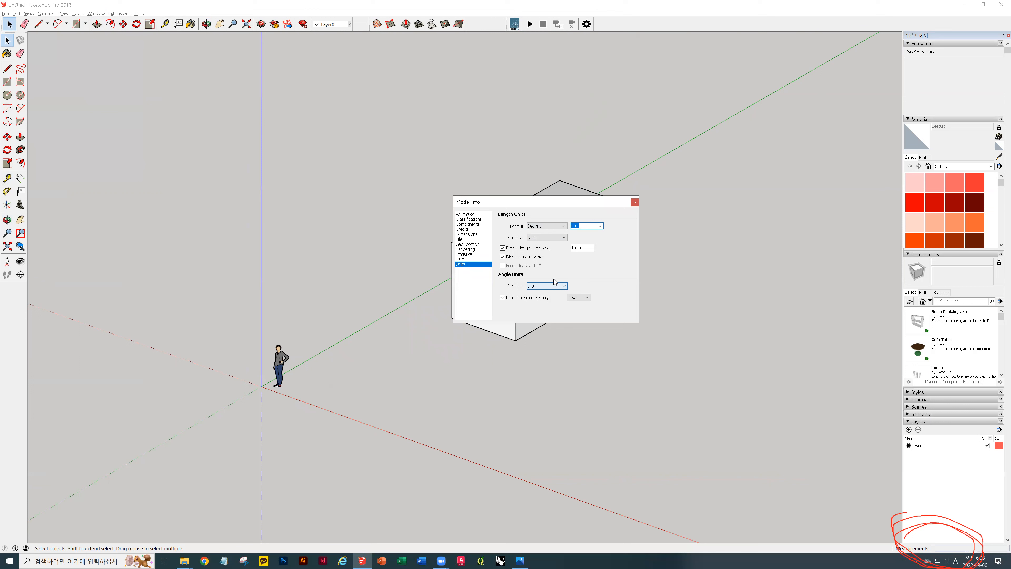
# Try a length precision of 0.00mm, return it to 0mm, and close Model Info.
pyautogui.click(540, 238)
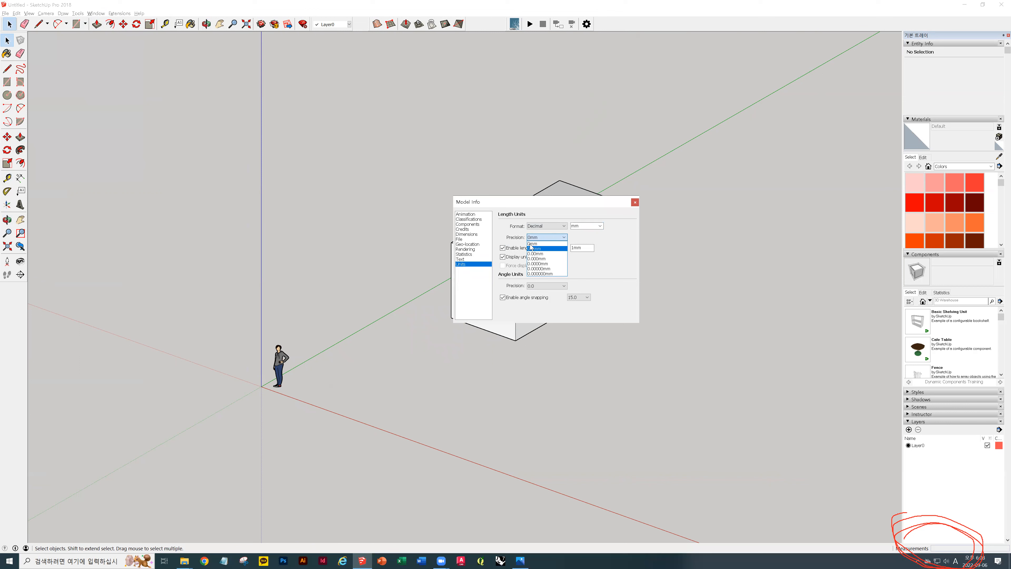
pyautogui.click(548, 253)
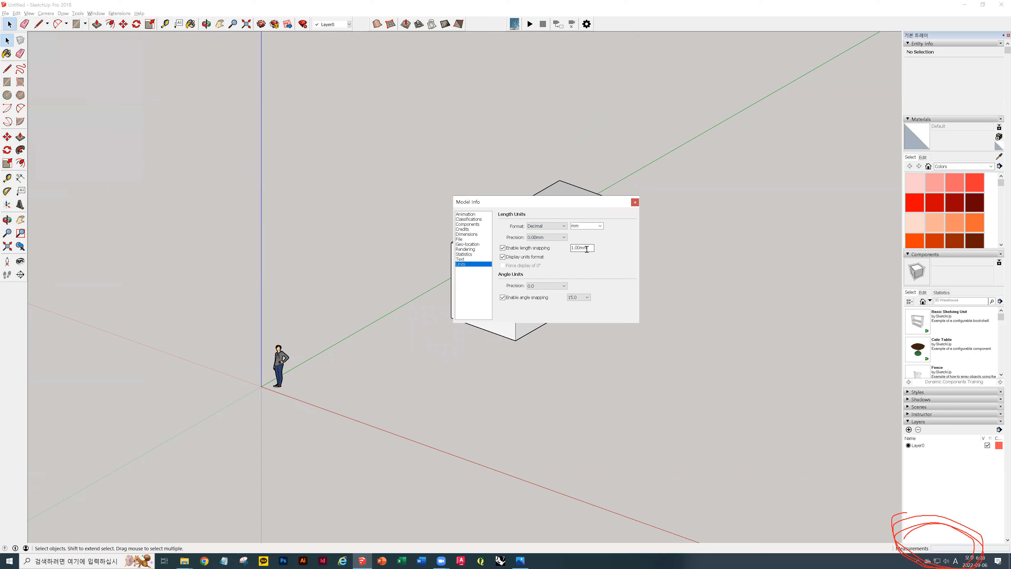
pyautogui.click(556, 239)
pyautogui.click(540, 243)
pyautogui.click(634, 203)
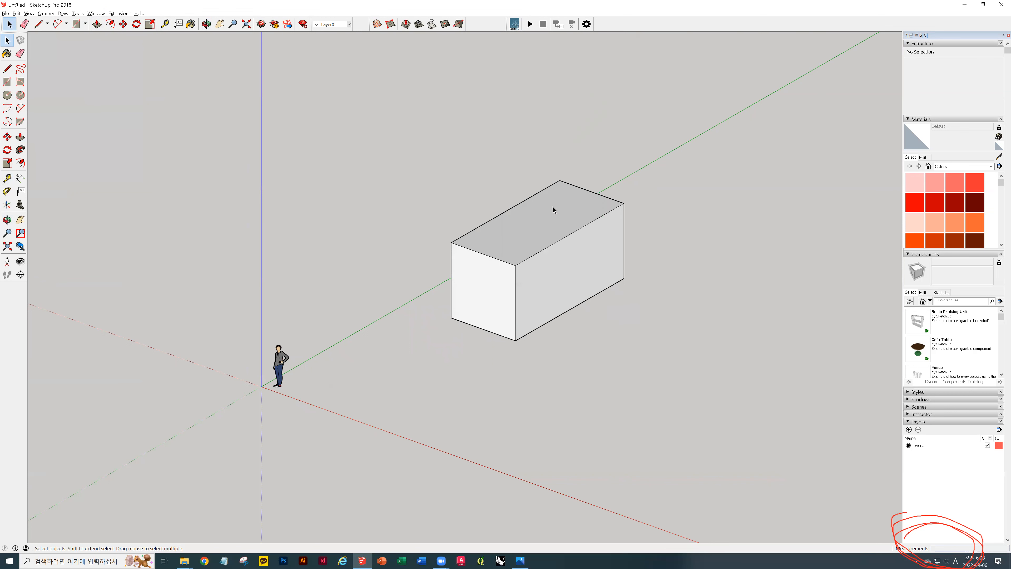
pyautogui.press('l')
pyautogui.click(516, 361)
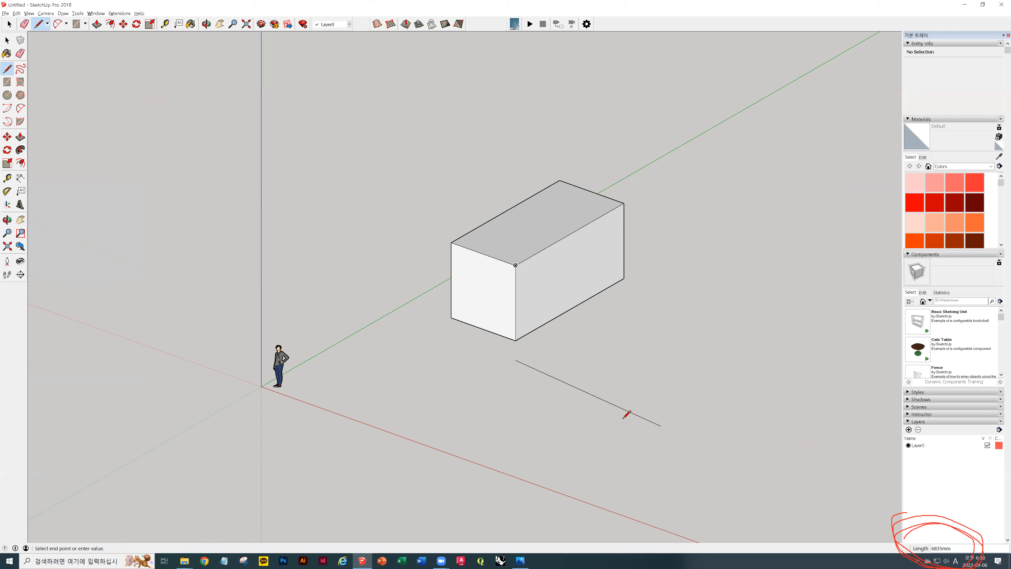
pyautogui.press('Escape')
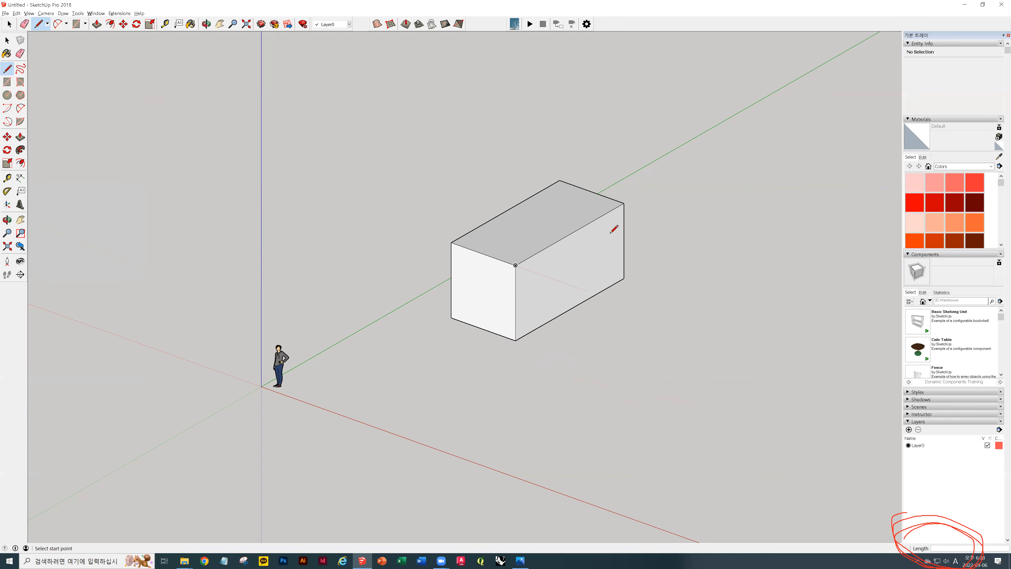
pyautogui.press('space')
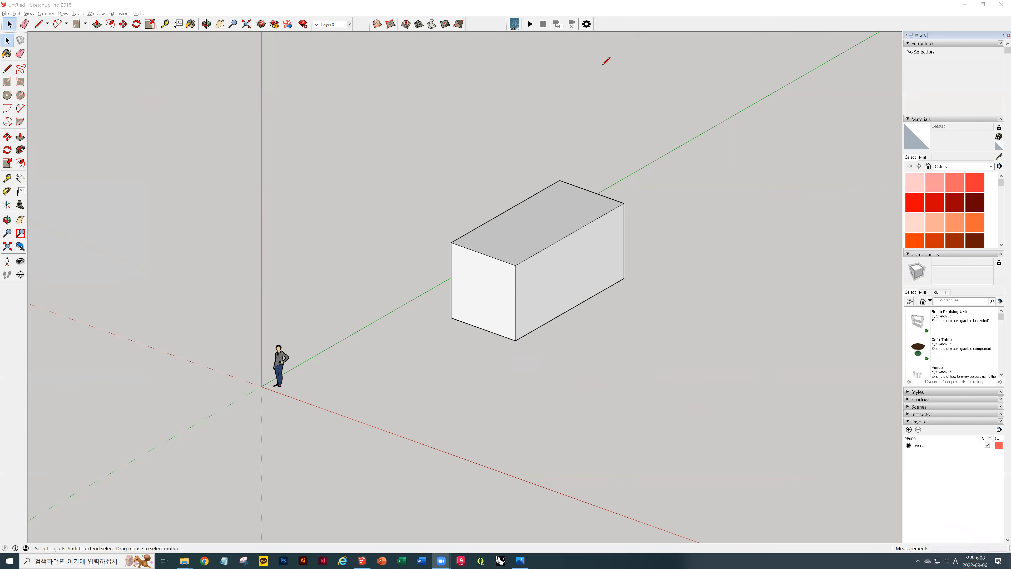
pyautogui.moveTo(492, 181); pyautogui.dragTo(511, 232, button='middle')
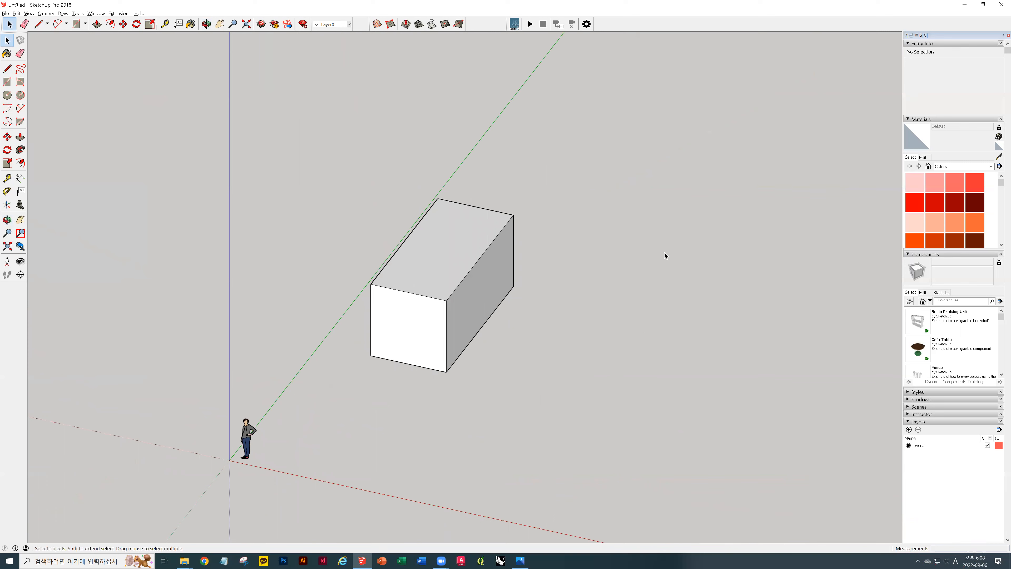
pyautogui.keyDown('shift'); pyautogui.moveTo(607, 267); pyautogui.dragTo(563, 260, button='middle'); pyautogui.keyUp('shift')
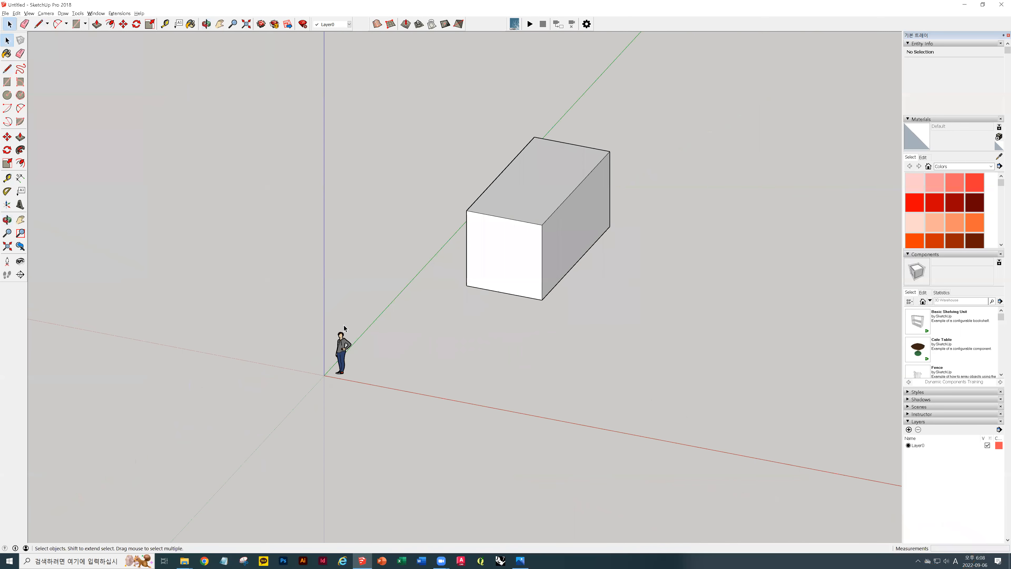
pyautogui.keyDown('shift'); pyautogui.moveTo(404, 297); pyautogui.dragTo(489, 356, button='middle'); pyautogui.keyUp('shift')
pyautogui.press('l')
pyautogui.moveTo(605, 321)
pyautogui.mouseDown(button='middle')
pyautogui.moveTo(537, 316)
pyautogui.moveTo(548, 323)
pyautogui.mouseUp(button='middle')
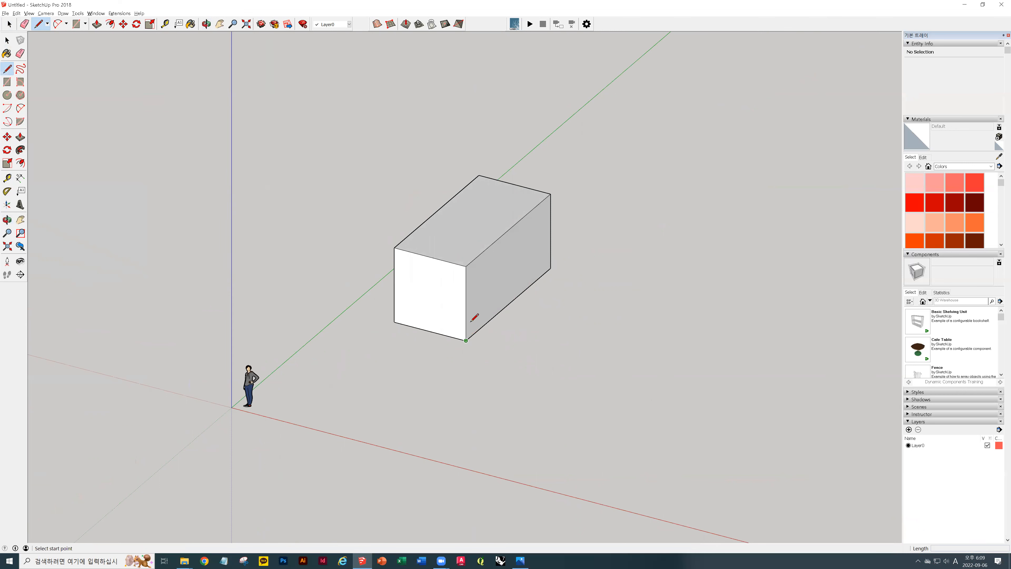
pyautogui.moveTo(419, 327)
pyautogui.mouseDown(button='middle')
pyautogui.moveTo(727, 271)
pyautogui.moveTo(693, 186)
pyautogui.moveTo(402, 334)
pyautogui.moveTo(434, 319)
pyautogui.mouseUp(button='middle')
# Try pulling the box's top face with Push/Pull.
pyautogui.press('p')
pyautogui.click(471, 226)
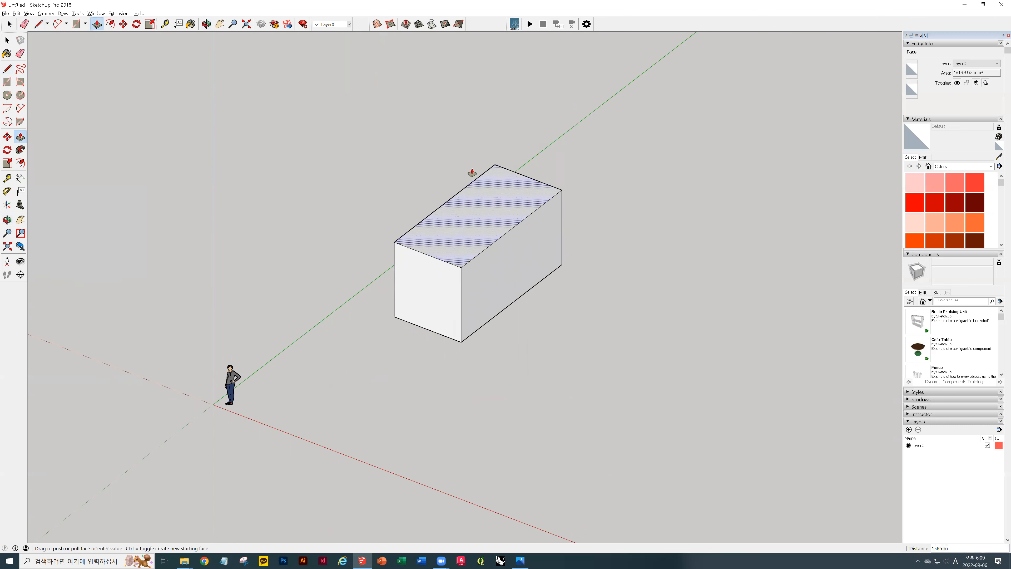
pyautogui.press('Escape')
pyautogui.moveTo(498, 267); pyautogui.dragTo(556, 282, button='middle')
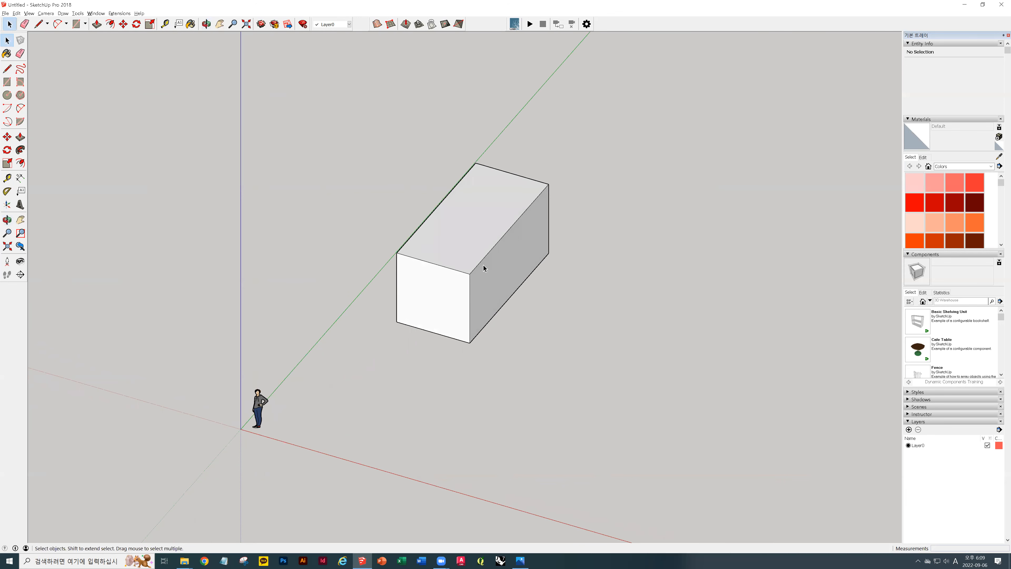
# Select the box's long top edge, and switch the selection to the top face.
pyautogui.scroll(3, 483, 263)
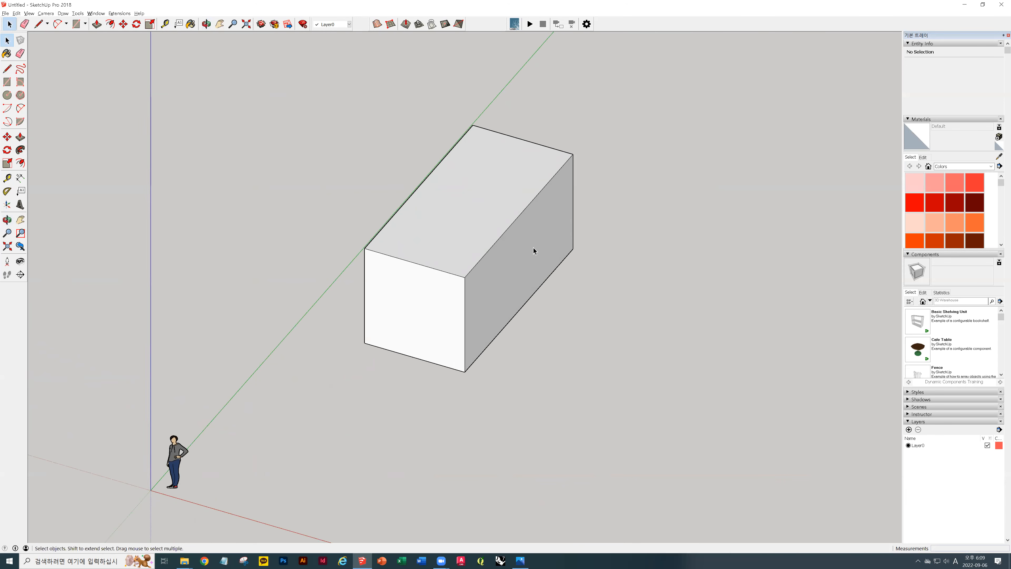
pyautogui.click(528, 205)
pyautogui.moveTo(585, 189); pyautogui.dragTo(419, 279, button='middle')
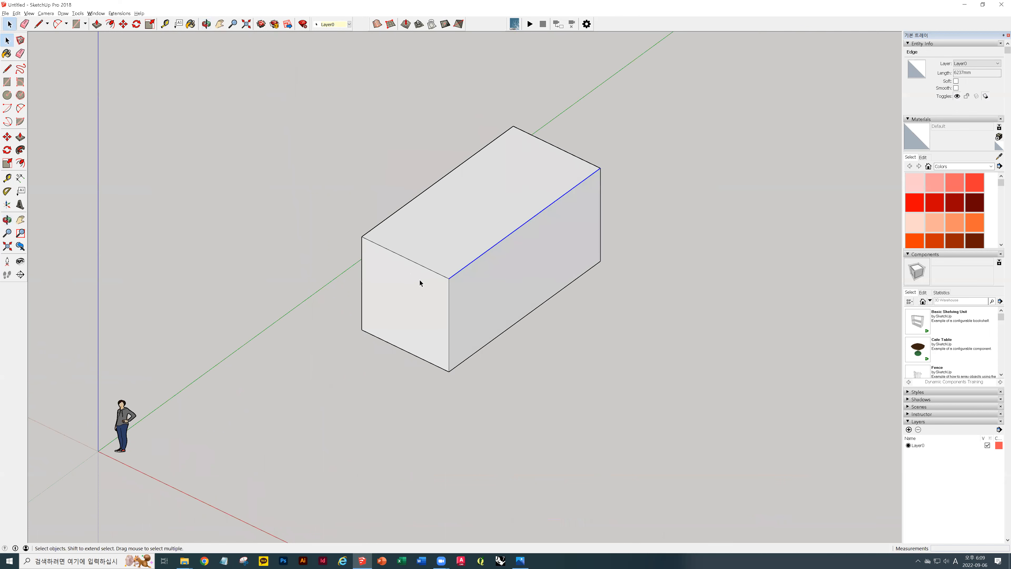
pyautogui.click(521, 177)
pyautogui.moveTo(529, 276); pyautogui.dragTo(613, 219, button='middle')
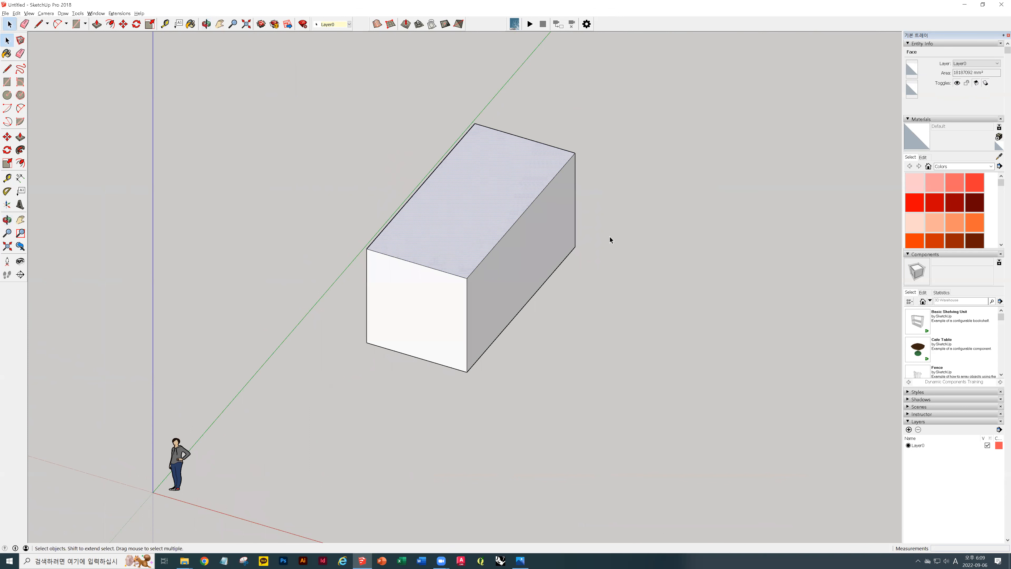
# Try moving the box's long top edge freely from its front corner, and undo the move.
pyautogui.click(514, 222)
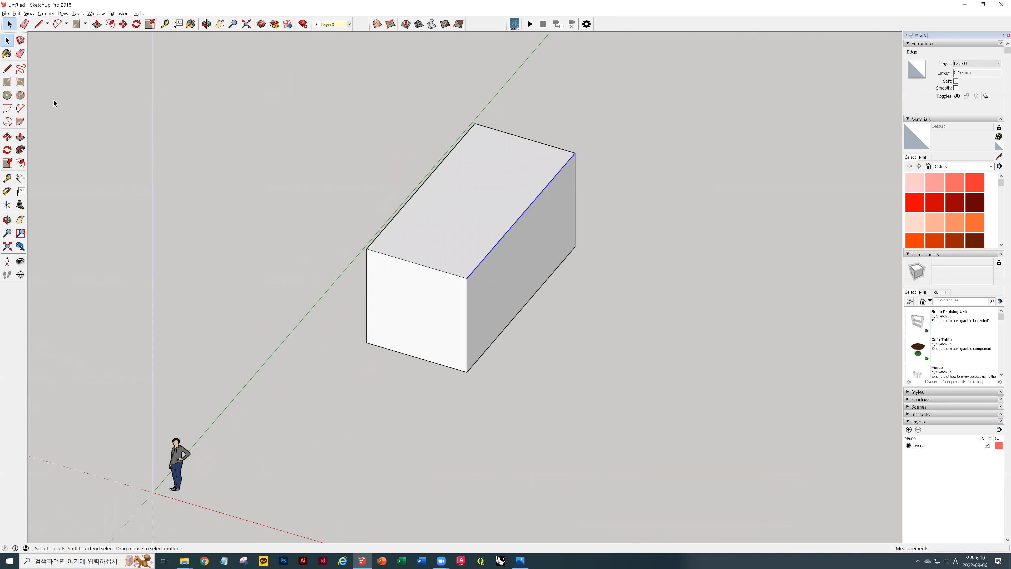
pyautogui.click(7, 140)
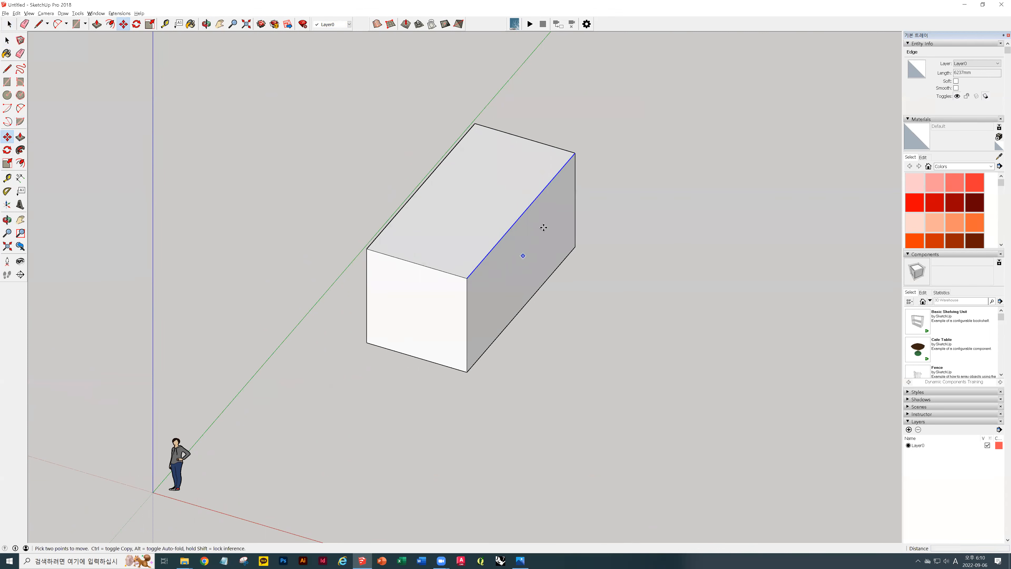
pyautogui.click(468, 278)
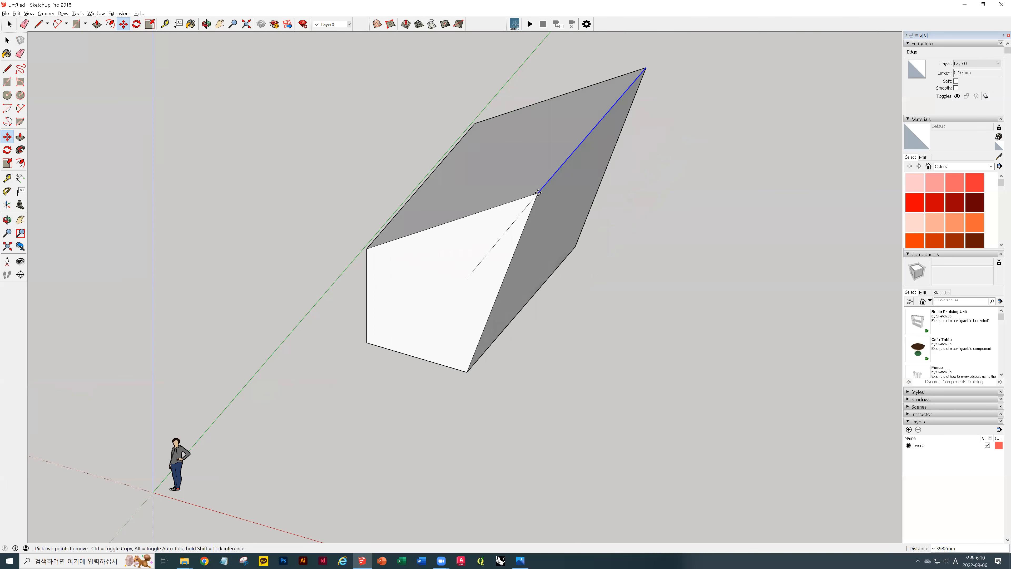
pyautogui.click(448, 269)
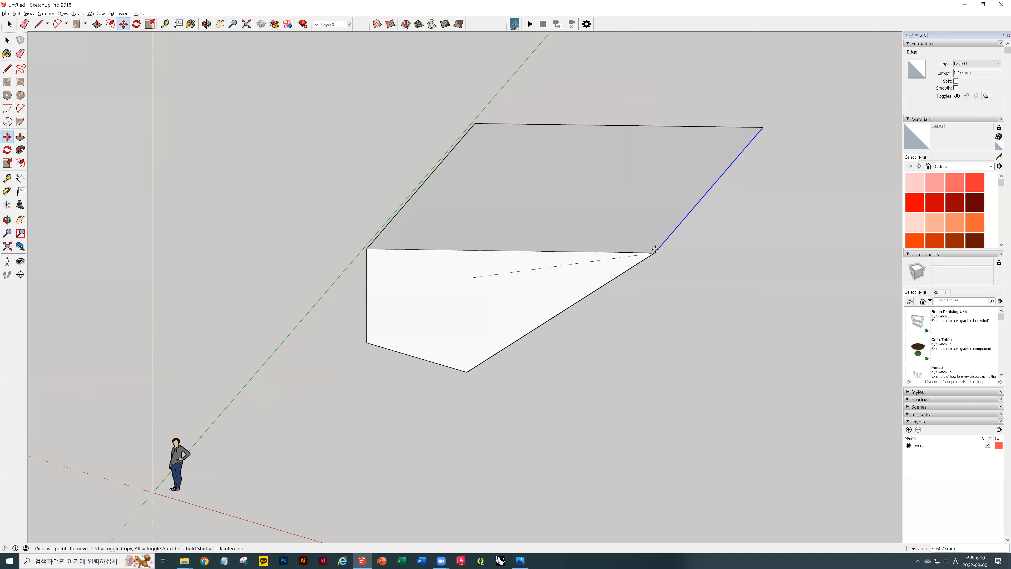
pyautogui.moveTo(571, 253); pyautogui.dragTo(206, 161, button='middle')
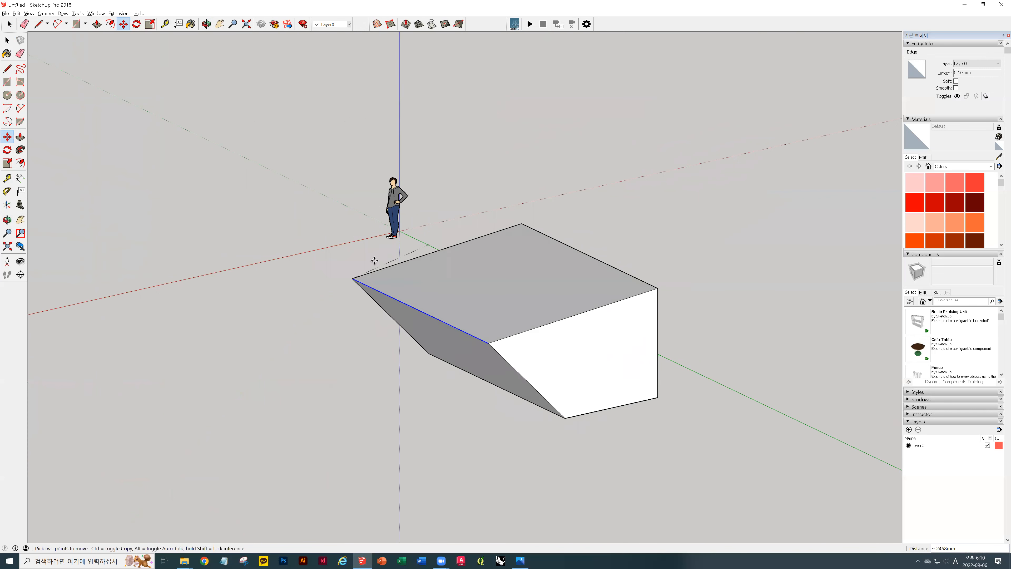
pyautogui.click(383, 165)
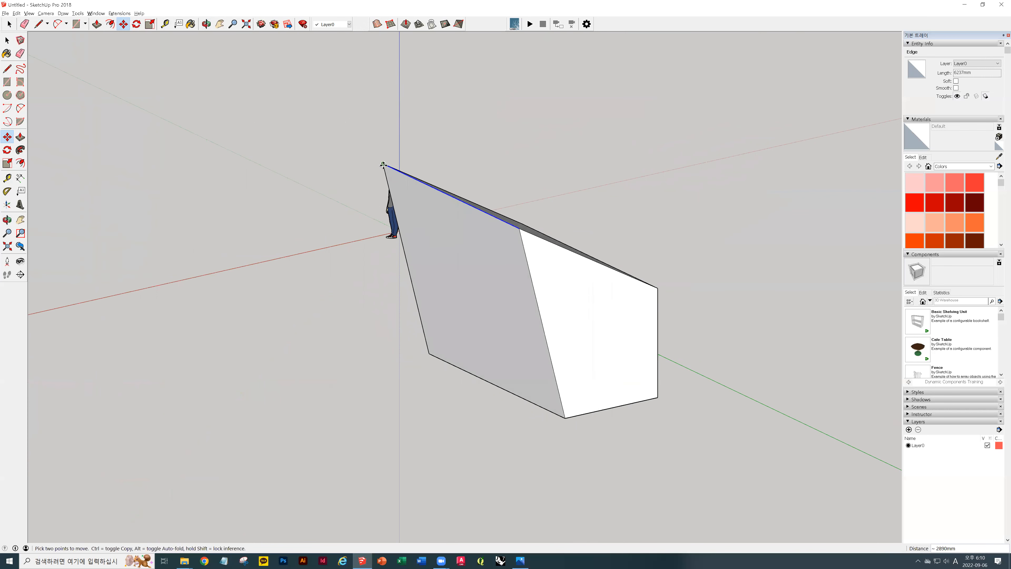
pyautogui.moveTo(407, 354); pyautogui.dragTo(971, 364, button='middle')
pyautogui.hotkey('ctrl', 'z')
pyautogui.moveTo(512, 270); pyautogui.dragTo(541, 174, button='middle')
# Try moving the box's top face from its front corner with the Move tool.
pyautogui.press('space')
pyautogui.click(546, 176)
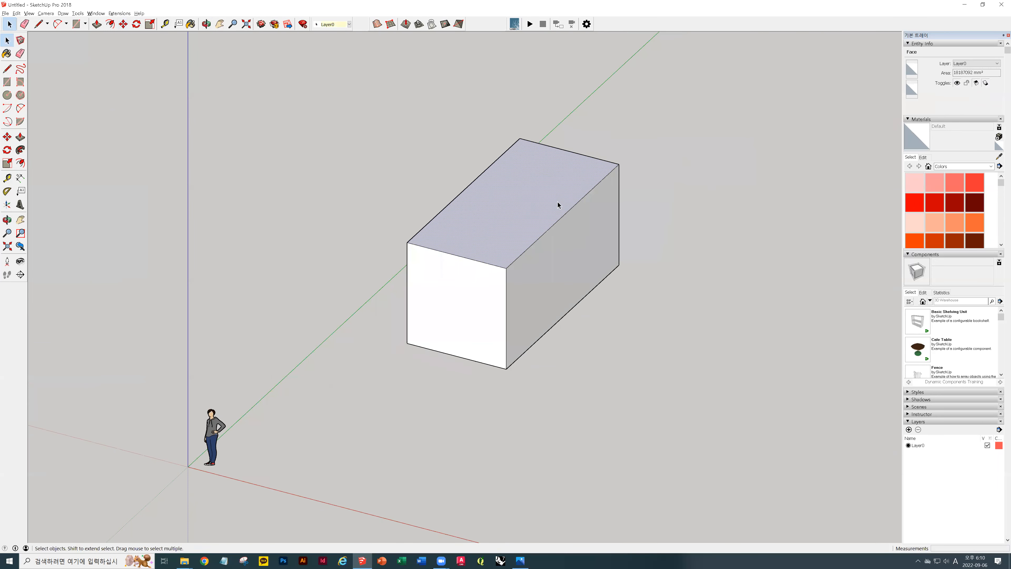
pyautogui.press('m')
pyautogui.click(507, 267)
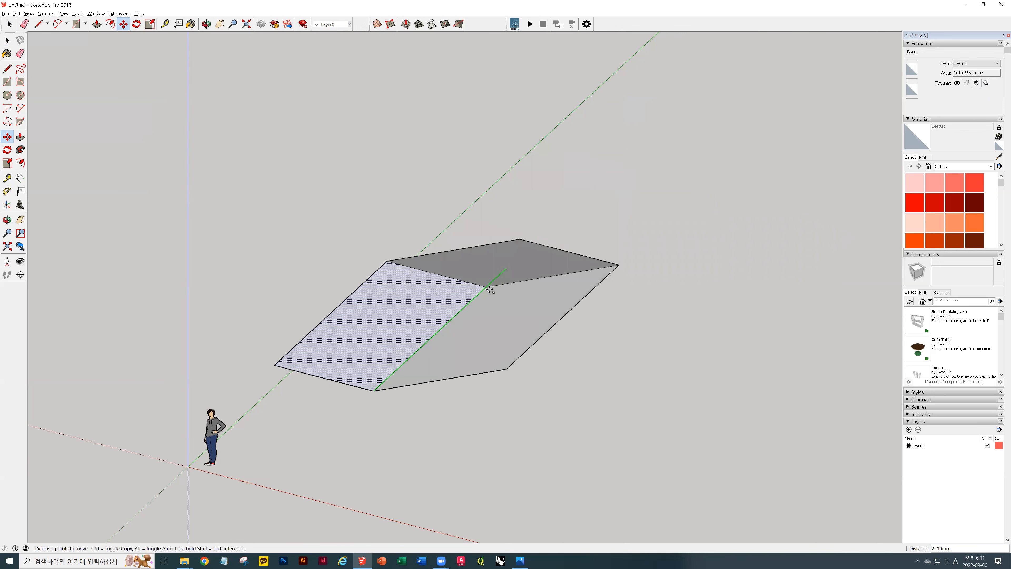
pyautogui.press('Escape')
pyautogui.press('space')
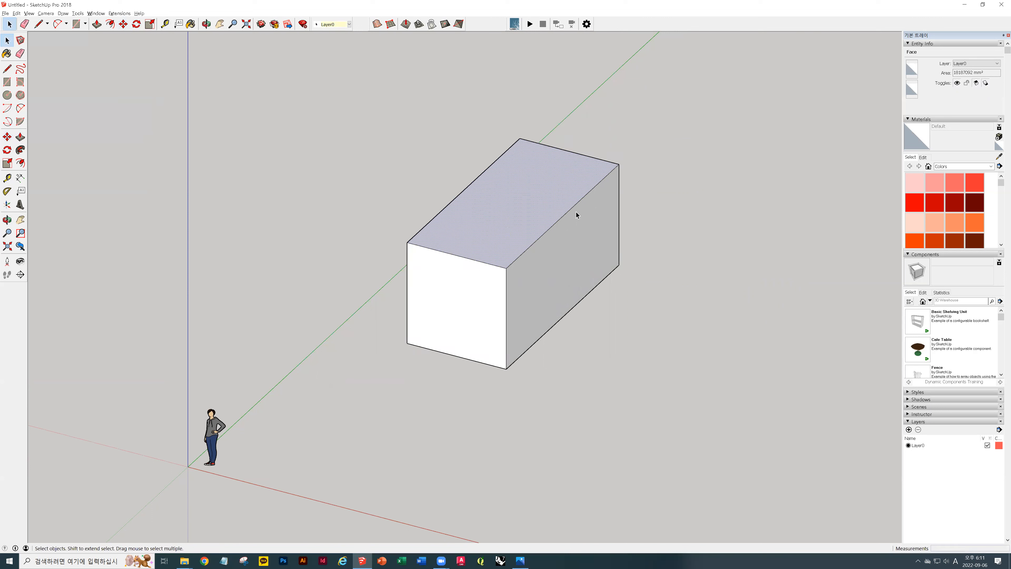
pyautogui.moveTo(510, 255); pyautogui.dragTo(400, 331, button='middle')
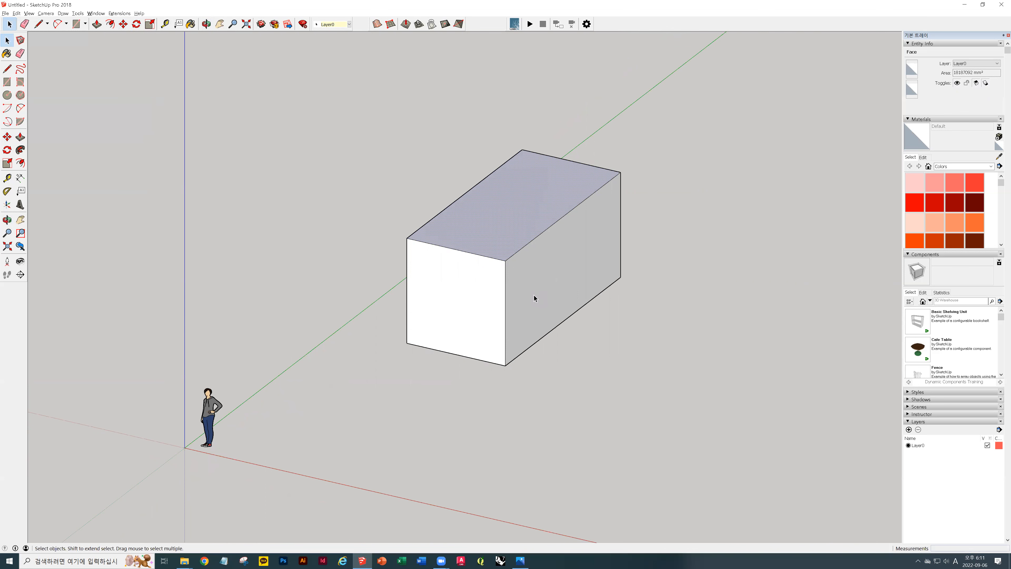
pyautogui.click(682, 271)
pyautogui.moveTo(682, 271); pyautogui.dragTo(376, 99, button='middle')
pyautogui.moveTo(602, 292); pyautogui.dragTo(559, 330, button='middle')
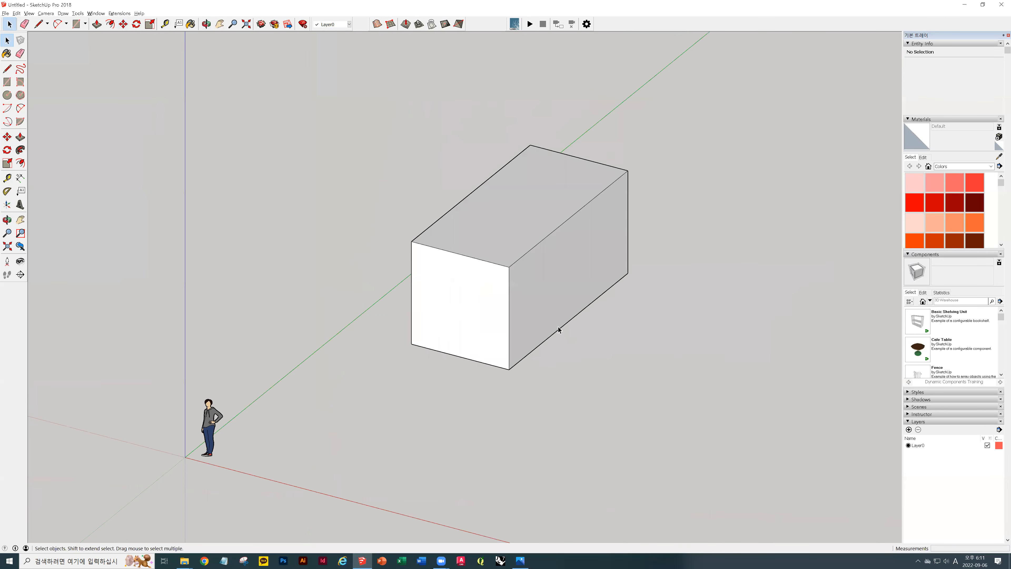
pyautogui.moveTo(638, 341); pyautogui.dragTo(505, 317, button='middle')
pyautogui.press('r')
pyautogui.press('space')
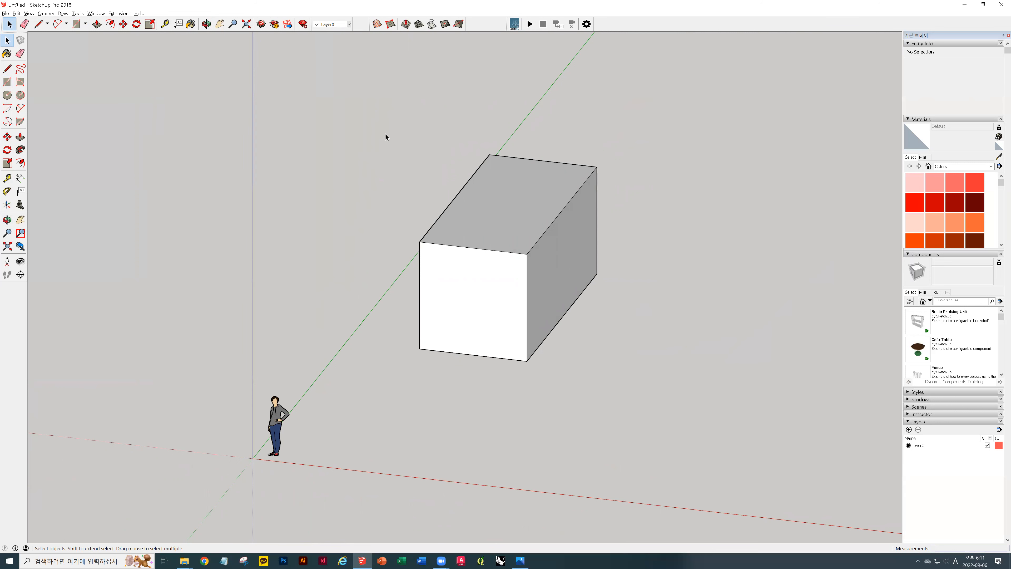
# Try selecting the whole box with a selection window, and delete the human scale figure near the origin.
pyautogui.moveTo(340, 121); pyautogui.dragTo(276, 132)
pyautogui.moveTo(325, 106); pyautogui.dragTo(736, 436)
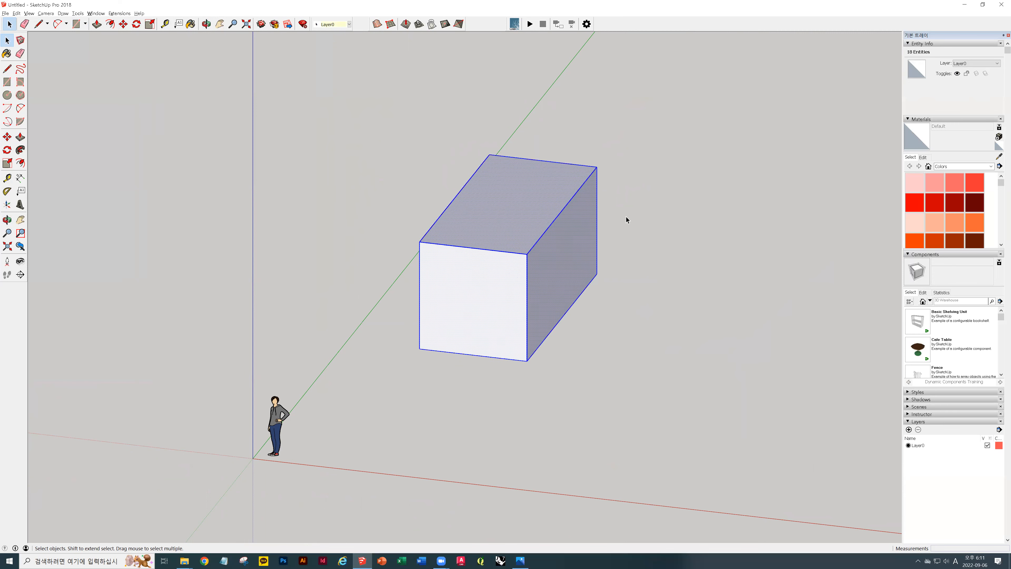
pyautogui.click(334, 407)
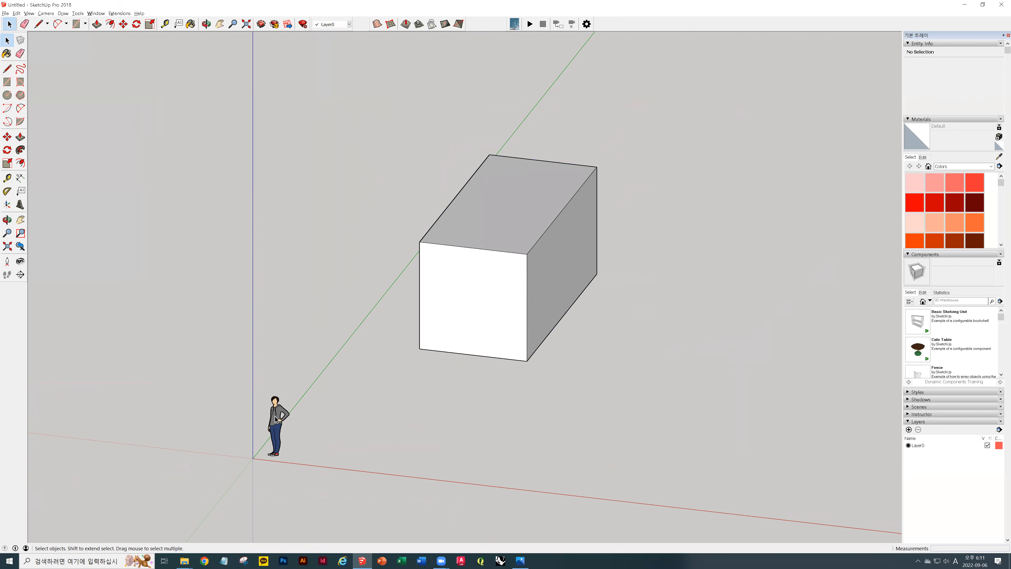
pyautogui.click(273, 415)
pyautogui.click(288, 423)
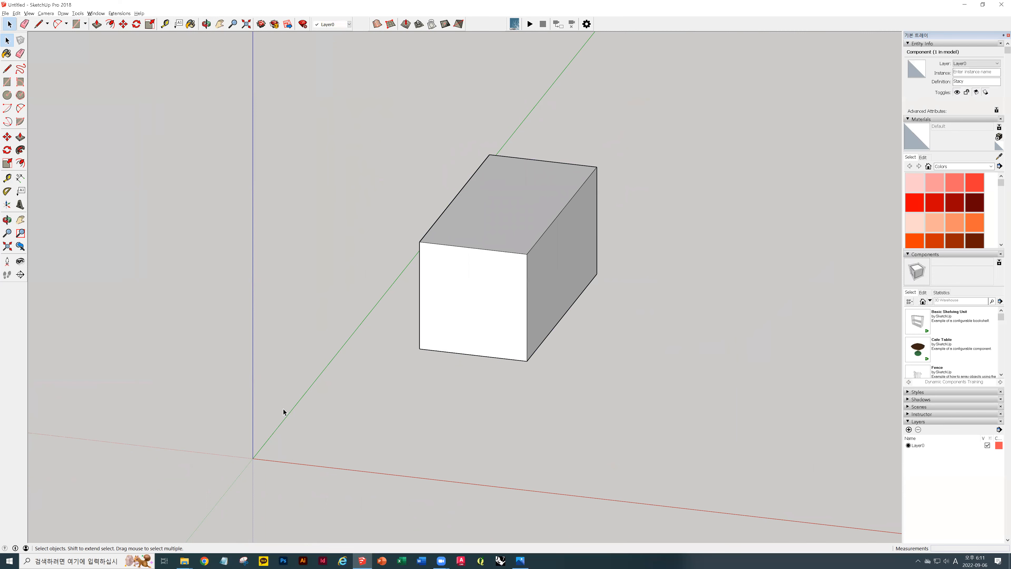
# Select all faces and edges of the box and make them a group.
pyautogui.moveTo(326, 90); pyautogui.dragTo(652, 363)
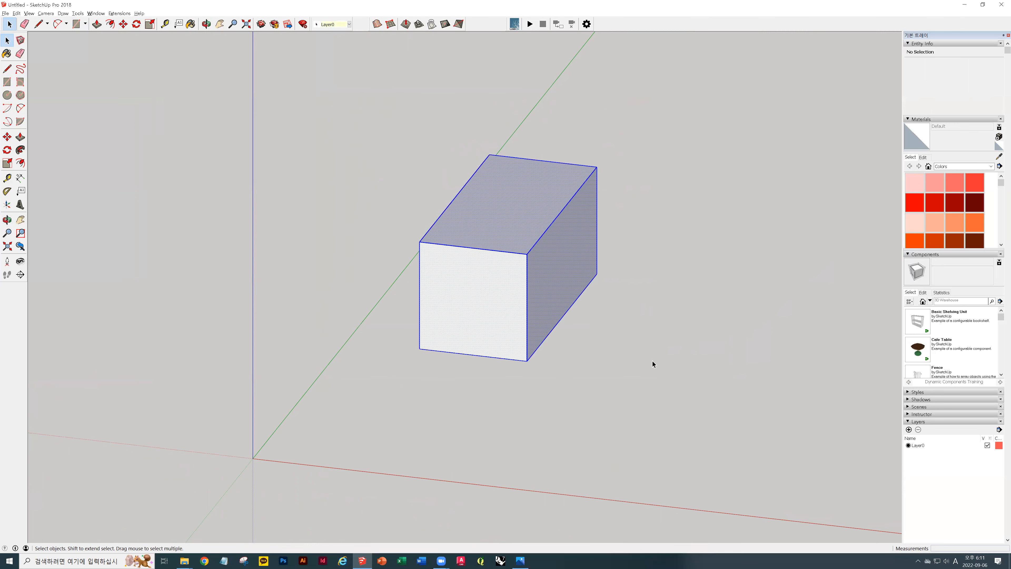
pyautogui.moveTo(521, 196); pyautogui.dragTo(331, 101, button='middle')
pyautogui.moveTo(573, 142); pyautogui.dragTo(524, 227, button='middle')
pyautogui.rightClick(524, 227)
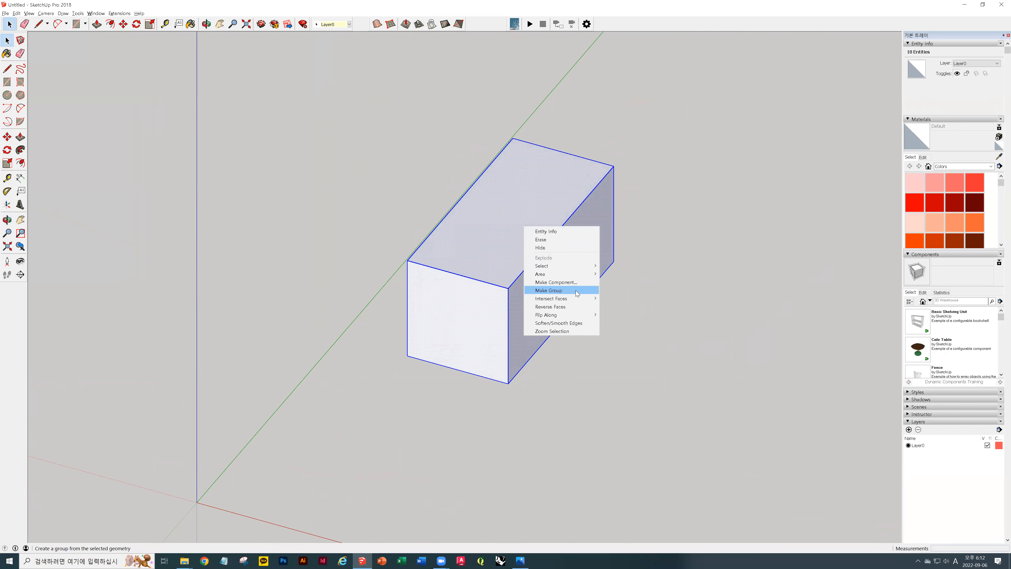
pyautogui.click(576, 290)
pyautogui.moveTo(614, 274); pyautogui.dragTo(730, 306, button='middle')
pyautogui.click(705, 297)
pyautogui.moveTo(730, 306); pyautogui.dragTo(589, 289)
# Draw a slanted line on the grouped box's top face, and select the group to check that the line is separate.
pyautogui.press('l')
pyautogui.click(513, 233)
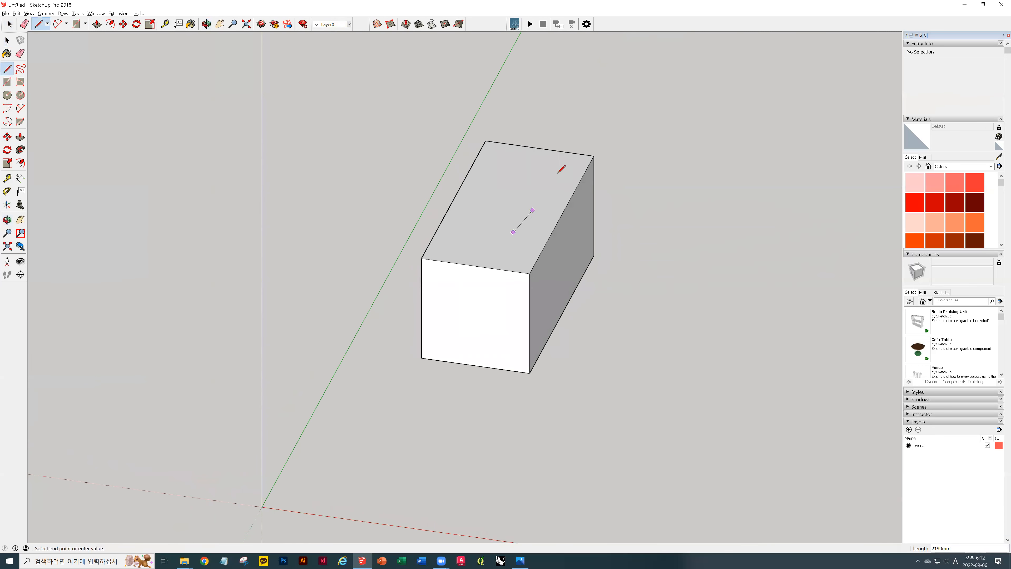
pyautogui.click(561, 166)
pyautogui.press('space')
pyautogui.click(538, 270)
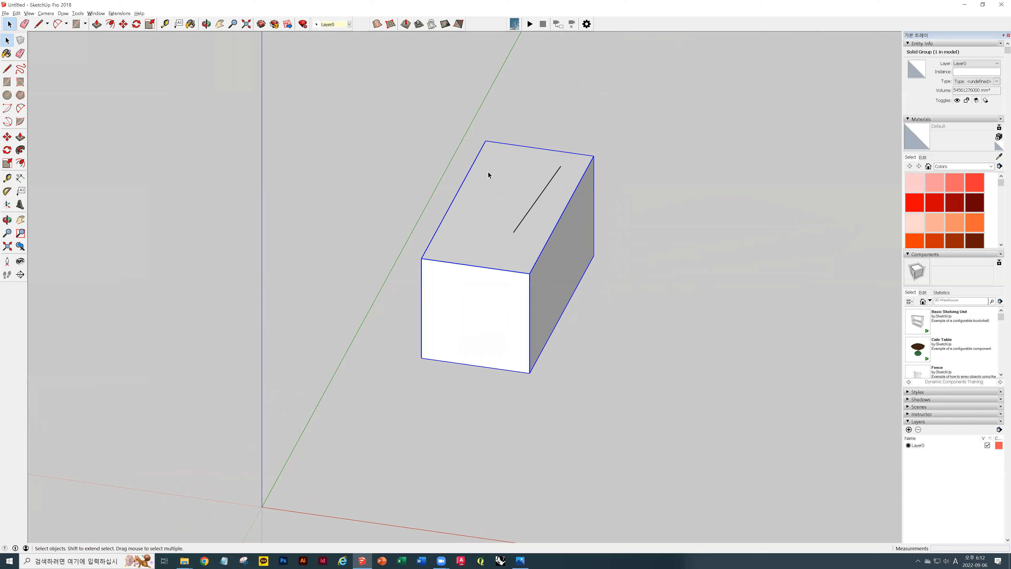
pyautogui.click(667, 219)
# Delete the loose line on top of the grouped box.
pyautogui.moveTo(593, 218); pyautogui.dragTo(536, 203, button='middle')
pyautogui.click(534, 202)
pyautogui.press('Delete')
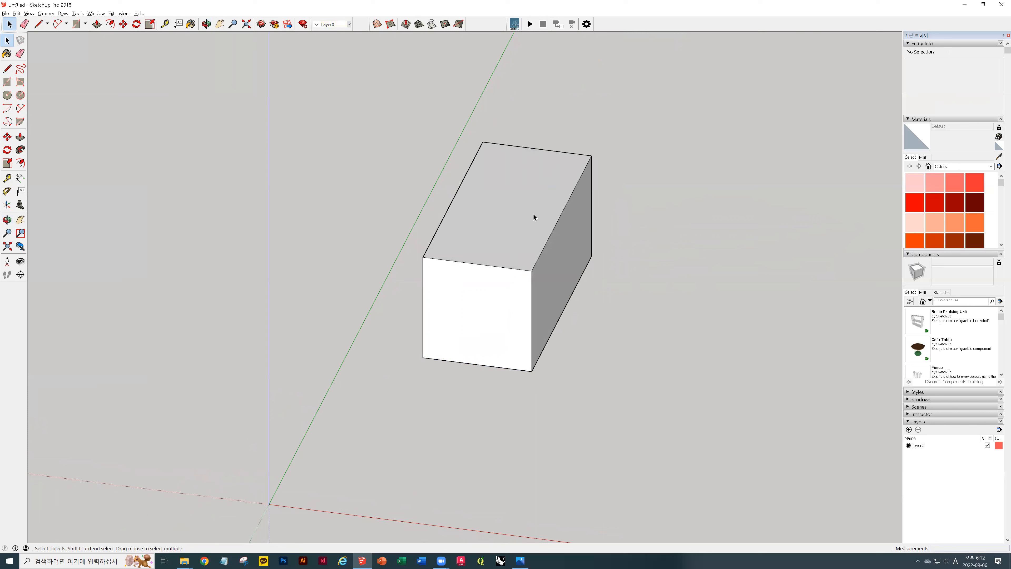
# Draw a closed four-sided outline about 1400 mm wide on the grouped box's top face with the Line tool.
pyautogui.press('l')
pyautogui.click(501, 176)
pyautogui.click(471, 230)
pyautogui.click(525, 237)
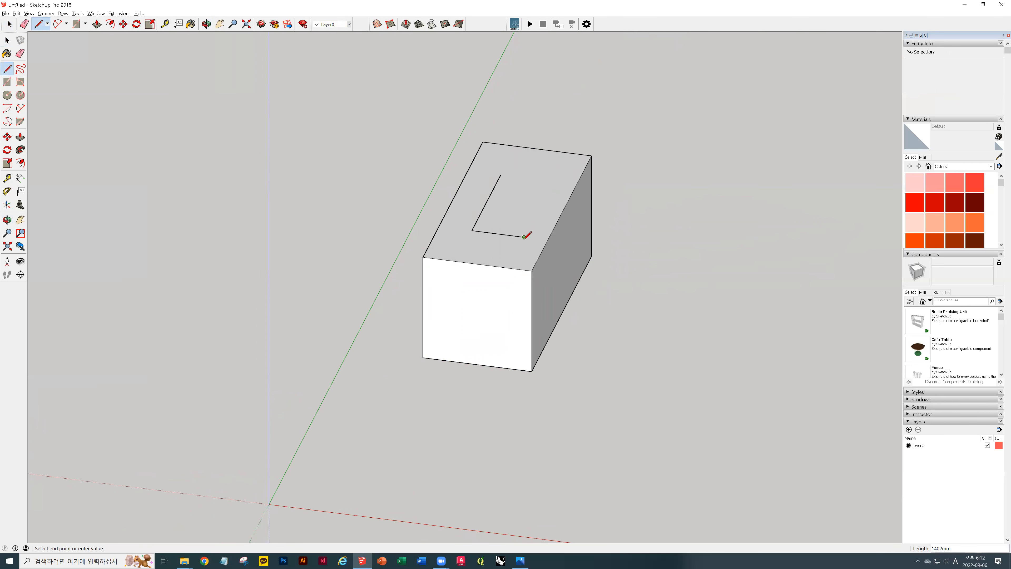
pyautogui.click(553, 181)
pyautogui.click(501, 176)
# Pull the small four-sided face on top of the grouped box upward into a smaller block with Push/Pull.
pyautogui.moveTo(552, 195); pyautogui.dragTo(493, 199, button='middle')
pyautogui.press('space')
pyautogui.click(523, 215)
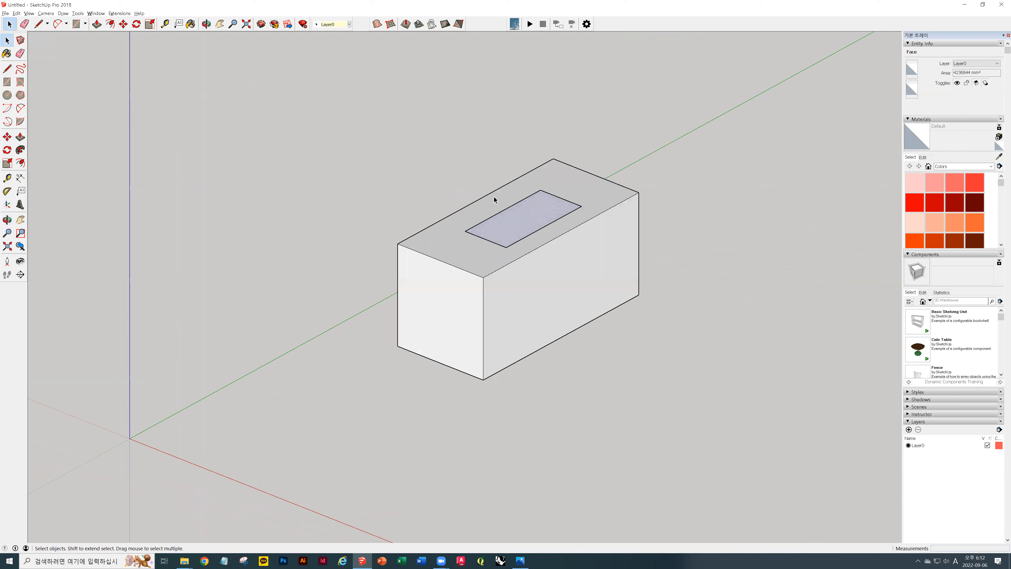
pyautogui.scroll(3, 493, 199)
pyautogui.moveTo(612, 225)
pyautogui.mouseDown(button='middle')
pyautogui.moveTo(706, 282)
pyautogui.moveTo(686, 285)
pyautogui.moveTo(600, 233)
pyautogui.mouseUp(button='middle')
pyautogui.press('p')
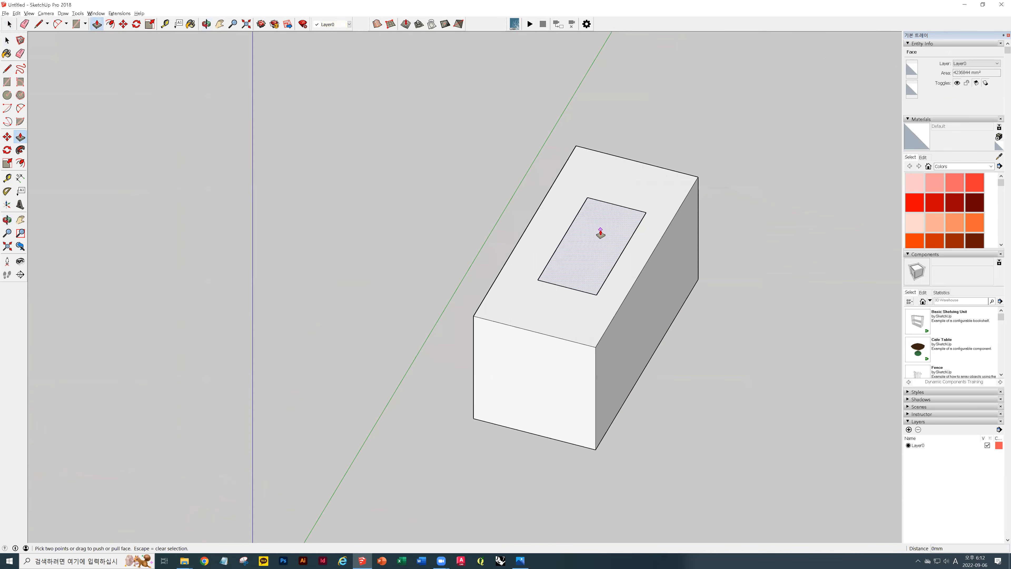
pyautogui.moveTo(601, 233); pyautogui.dragTo(592, 176)
pyautogui.press('space')
pyautogui.moveTo(713, 246); pyautogui.dragTo(643, 271, button='middle')
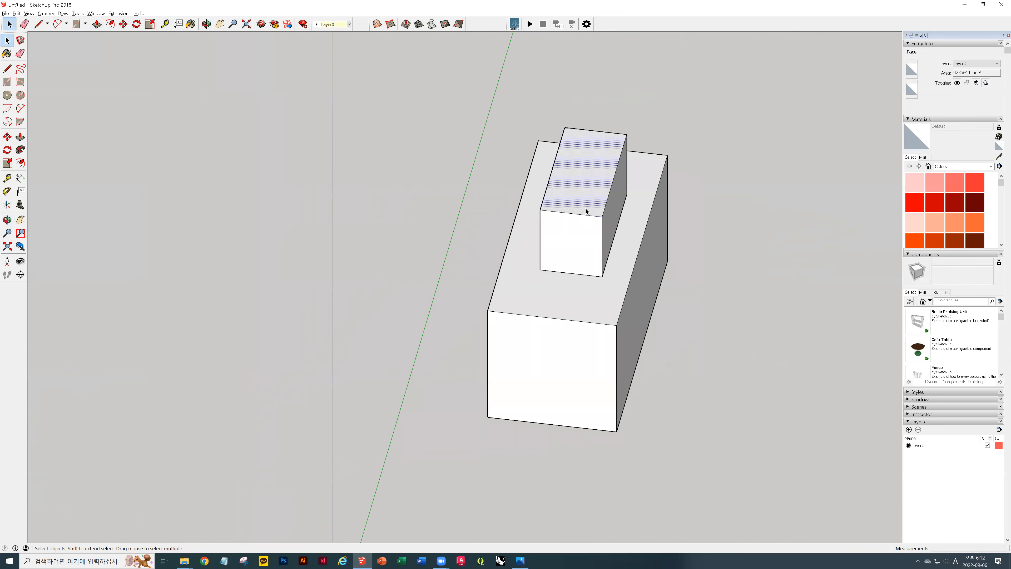
# Try to move the large grouped box about 5300 mm along the red axis, away from the small block.
pyautogui.press('Escape')
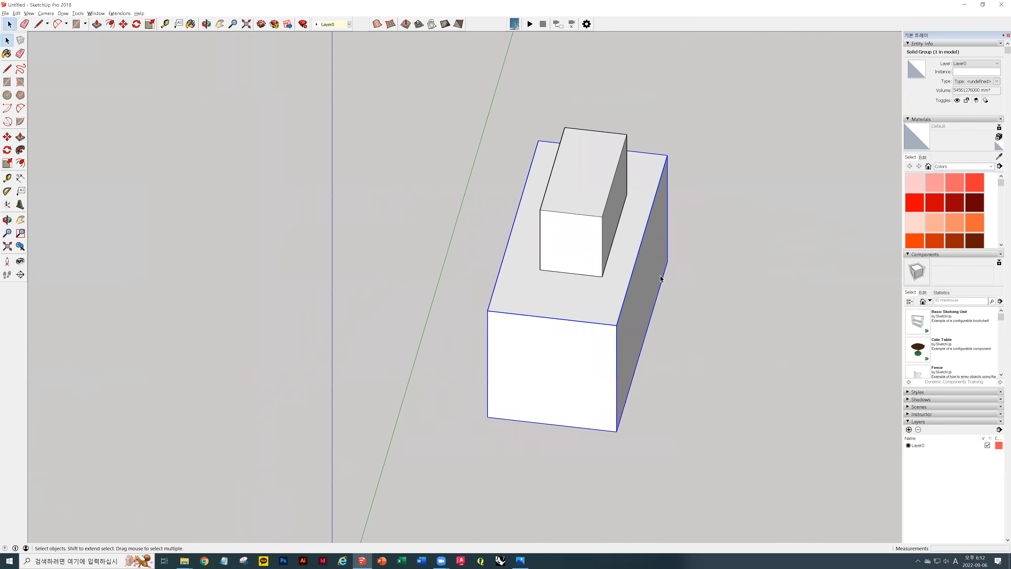
pyautogui.moveTo(734, 280); pyautogui.dragTo(557, 388, button='middle')
pyautogui.press('m')
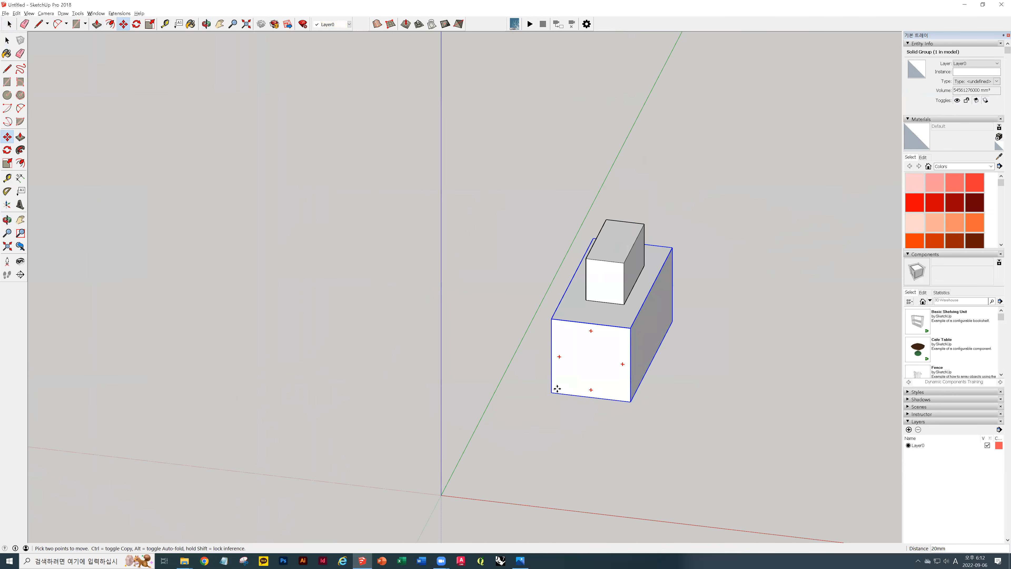
pyautogui.click(557, 389)
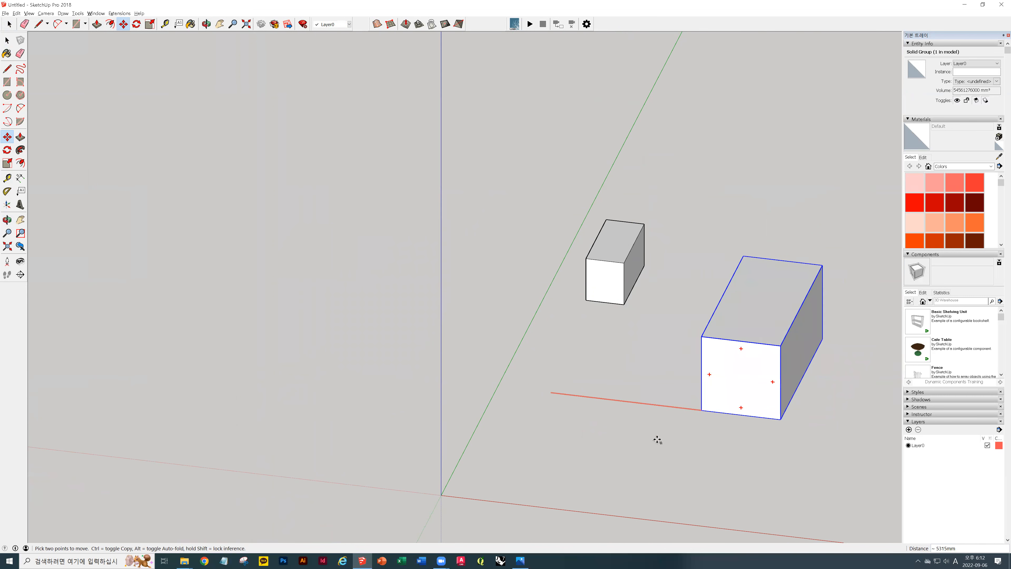
pyautogui.press('Escape')
pyautogui.press('space')
pyautogui.moveTo(499, 283); pyautogui.dragTo(403, 279, button='middle')
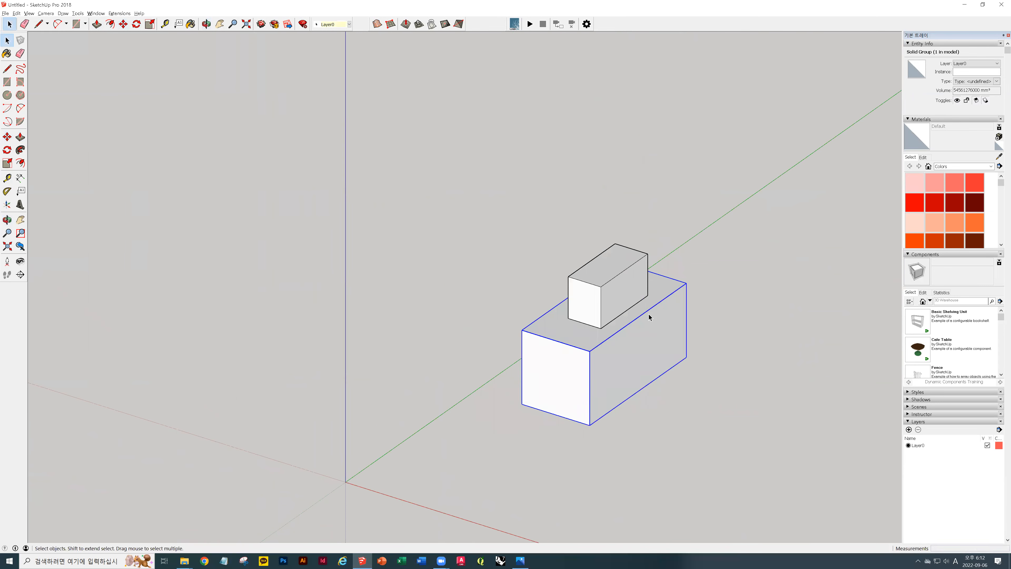
# Explode the large box's group into loose geometry.
pyautogui.rightClick(674, 317)
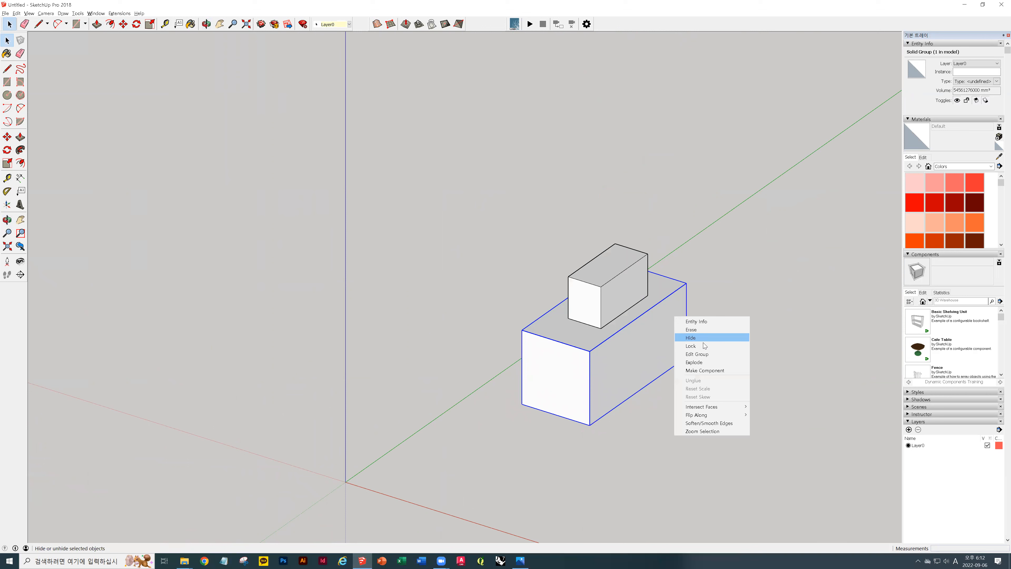
pyautogui.click(716, 350)
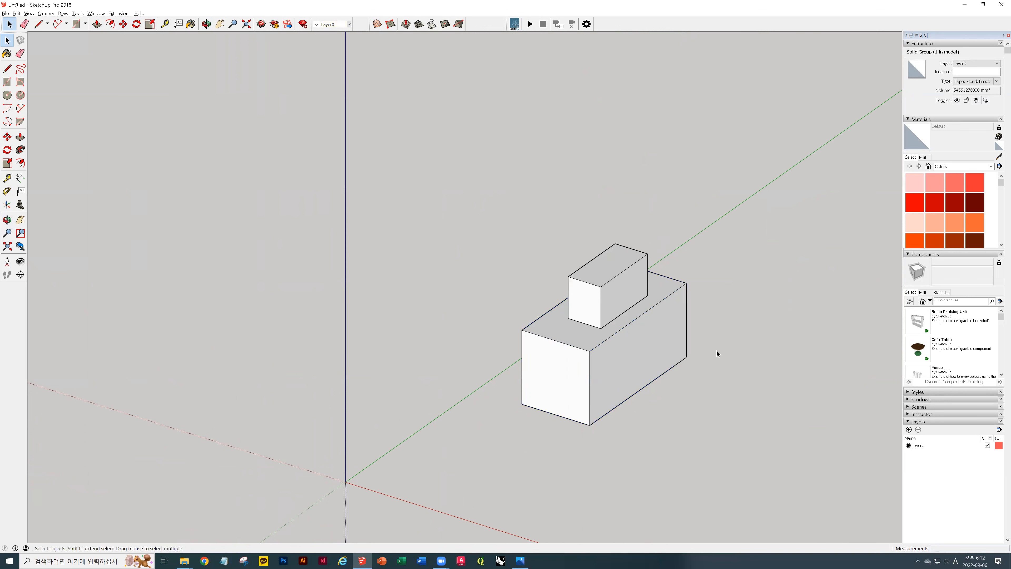
pyautogui.rightClick(652, 342)
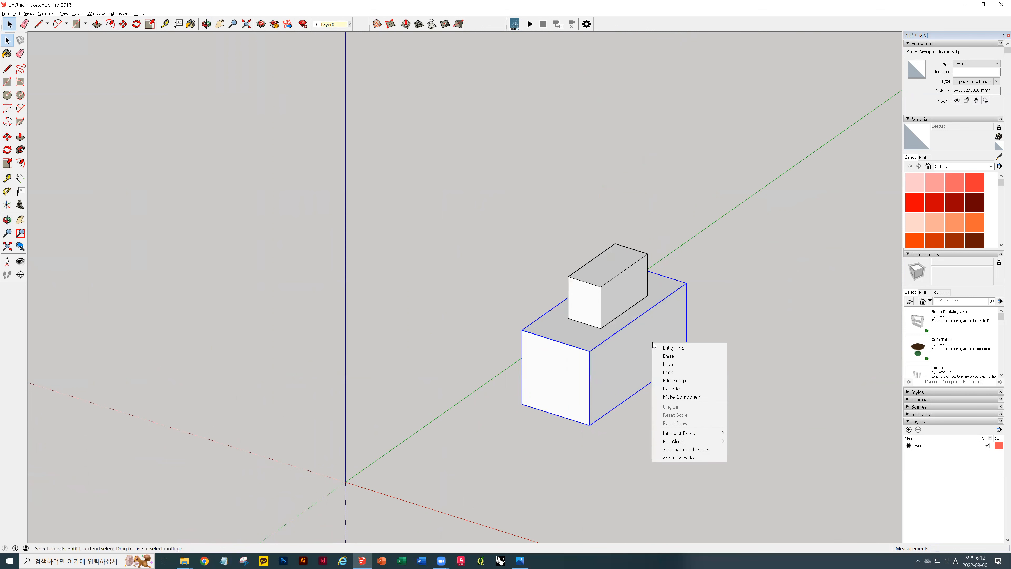
pyautogui.click(685, 389)
# Select the entire geometry of both boxes with a selection window, and clear the selection.
pyautogui.moveTo(714, 370); pyautogui.dragTo(350, 344, button='middle')
pyautogui.moveTo(350, 344); pyautogui.dragTo(742, 407)
pyautogui.click(742, 407)
pyautogui.click(619, 305)
pyautogui.moveTo(613, 303); pyautogui.dragTo(402, 275, button='middle')
pyautogui.moveTo(582, 327); pyautogui.dragTo(575, 351, button='middle')
pyautogui.click(704, 342)
pyautogui.moveTo(711, 496); pyautogui.dragTo(438, 219)
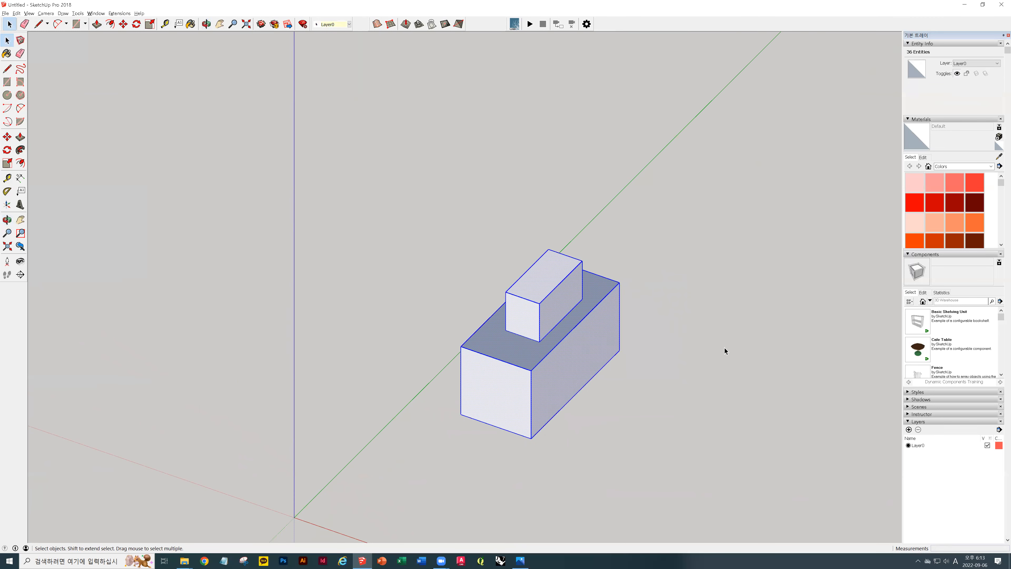
pyautogui.click(717, 361)
pyautogui.moveTo(784, 303); pyautogui.dragTo(632, 331, button='middle')
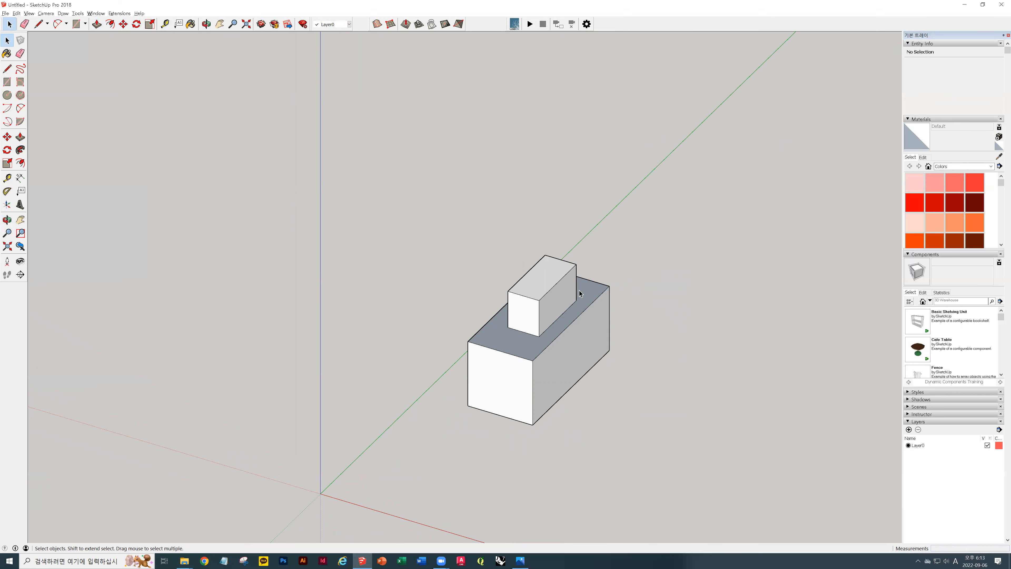
# Select the small block's upper long edge together with its adjoining faces, and clear the selection.
pyautogui.scroll(3, 569, 289)
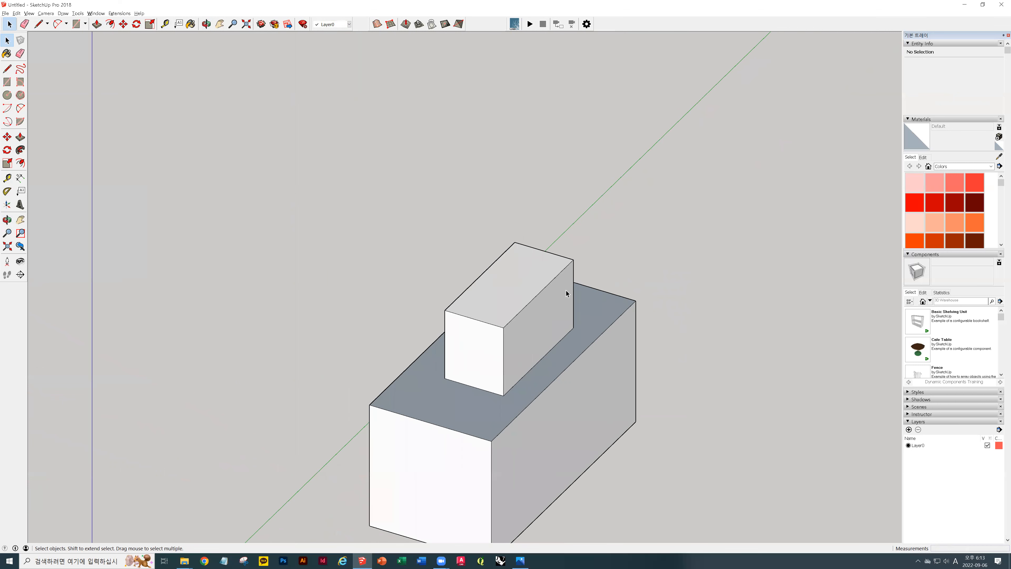
pyautogui.click(550, 284)
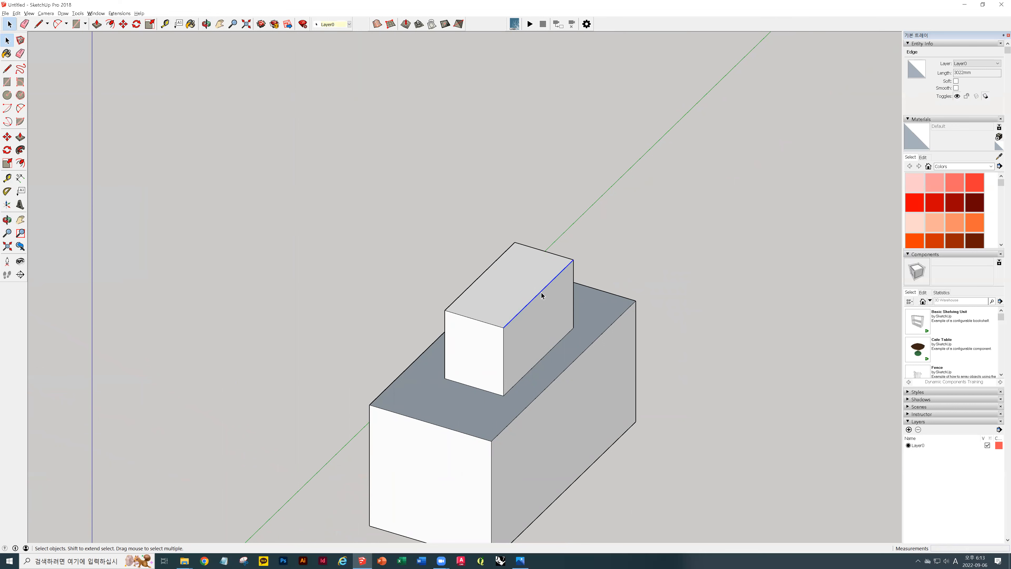
pyautogui.moveTo(687, 239); pyautogui.dragTo(532, 305, button='middle')
pyautogui.doubleClick(532, 305)
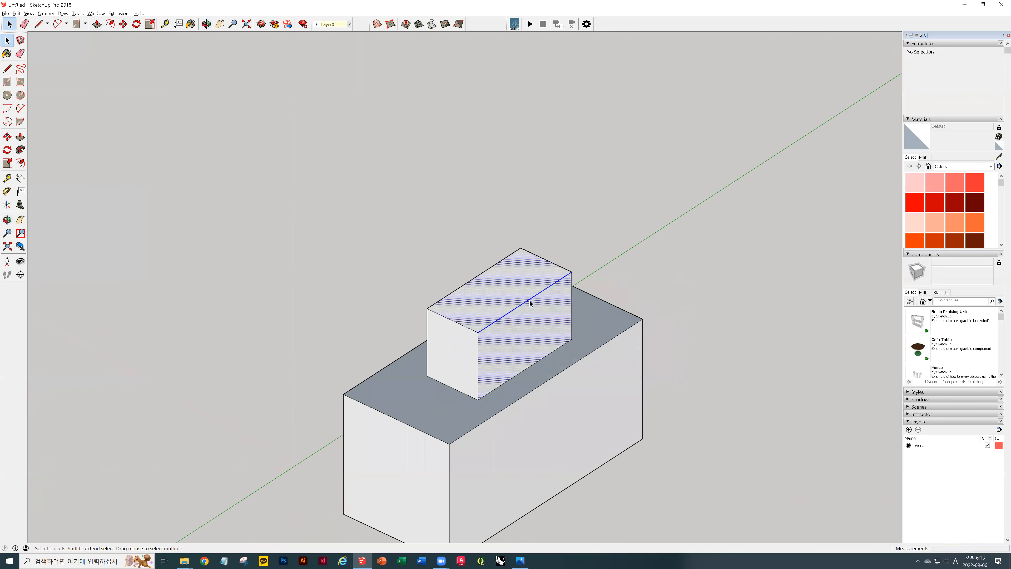
pyautogui.scroll(5, 520, 318)
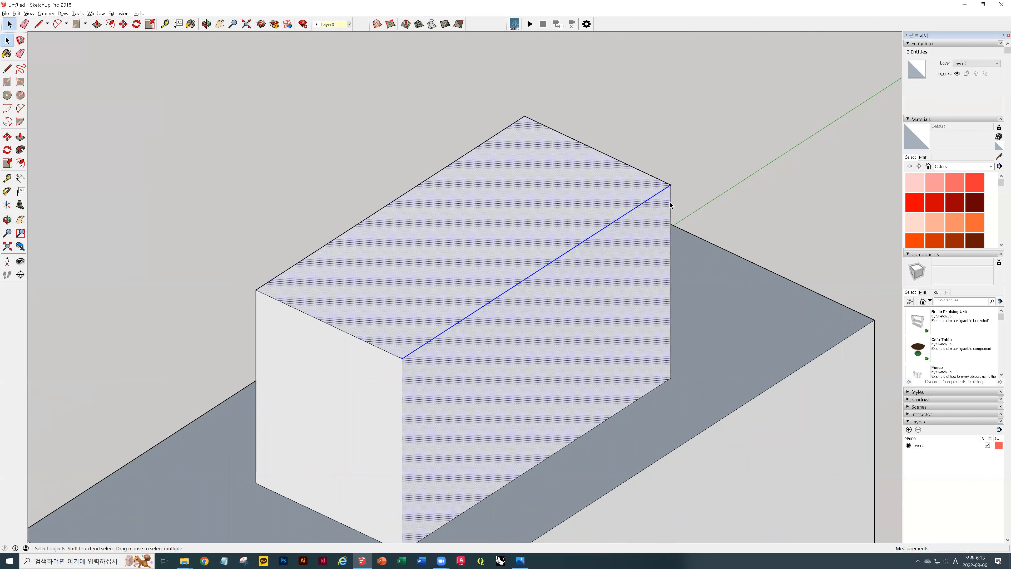
pyautogui.click(795, 115)
# Select the small block's top face together with its bounding edges, and clear the selection.
pyautogui.moveTo(653, 261); pyautogui.dragTo(578, 164, button='middle')
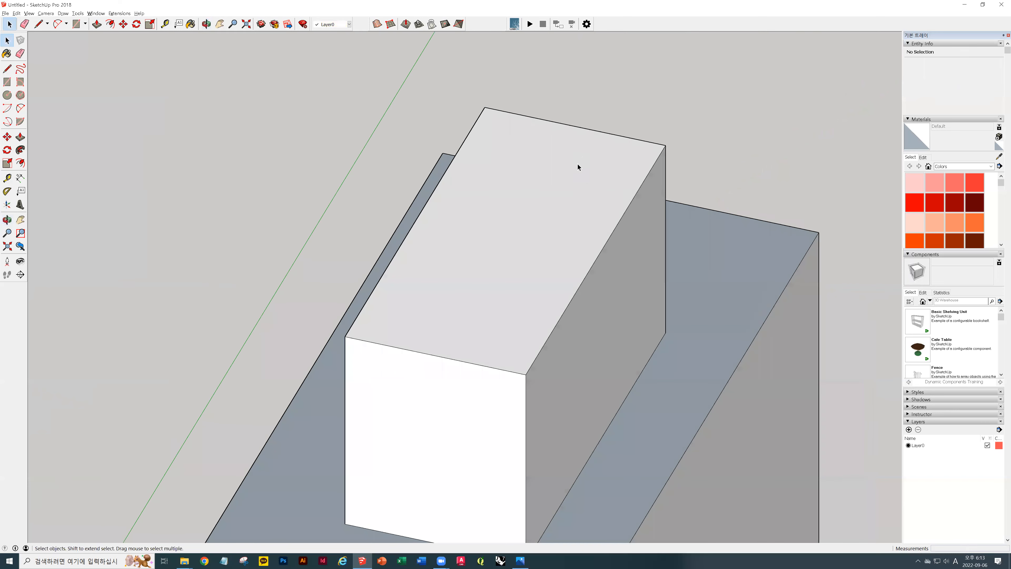
pyautogui.click(565, 177)
pyautogui.moveTo(694, 226); pyautogui.dragTo(415, 192, button='middle')
pyautogui.doubleClick(514, 217)
pyautogui.moveTo(32, 143); pyautogui.dragTo(572, 187, button='middle')
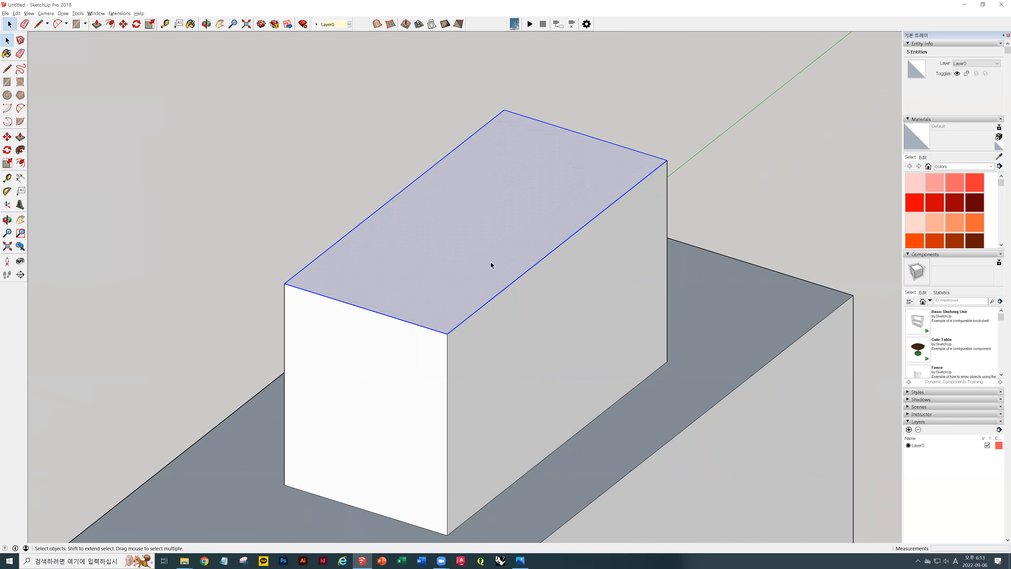
pyautogui.click(714, 197)
pyautogui.moveTo(711, 200); pyautogui.dragTo(600, 220, button='middle')
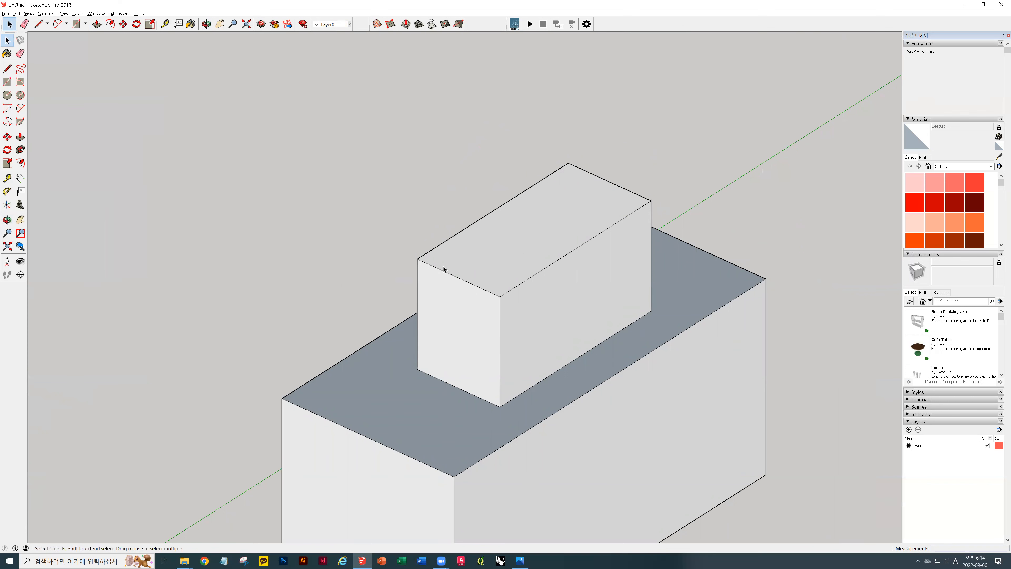
# Select all geometry connected to the small block's top face, inspect both boxes, and clear the selection.
pyautogui.moveTo(499, 296); pyautogui.dragTo(550, 276, button='middle')
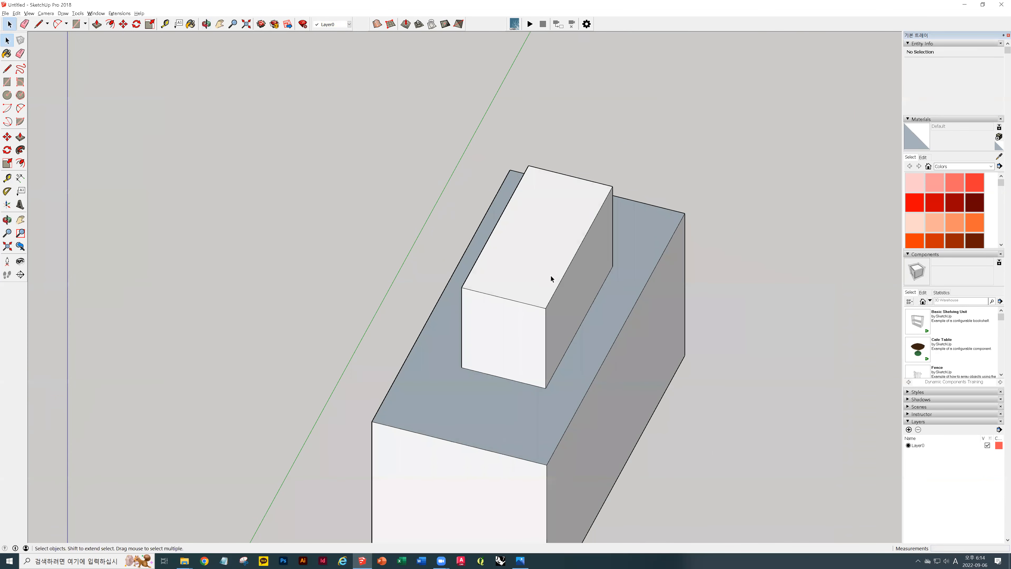
pyautogui.click(673, 243)
pyautogui.click(731, 287)
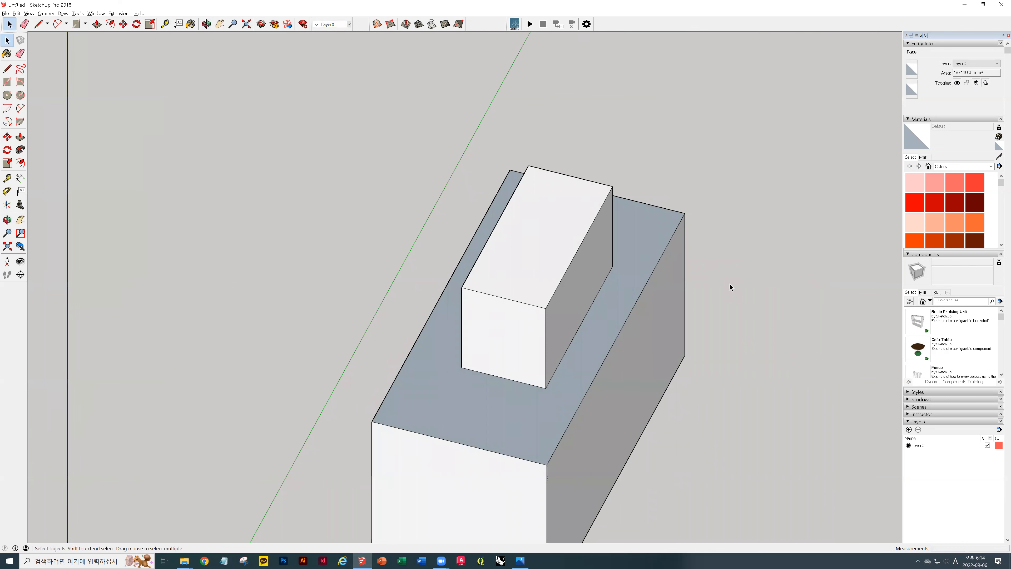
pyautogui.tripleClick(560, 215)
pyautogui.moveTo(463, 129); pyautogui.dragTo(604, 362, button='middle')
pyautogui.moveTo(580, 398)
pyautogui.mouseDown(button='middle')
pyautogui.moveTo(675, 372)
pyautogui.moveTo(572, 405)
pyautogui.mouseUp(button='middle')
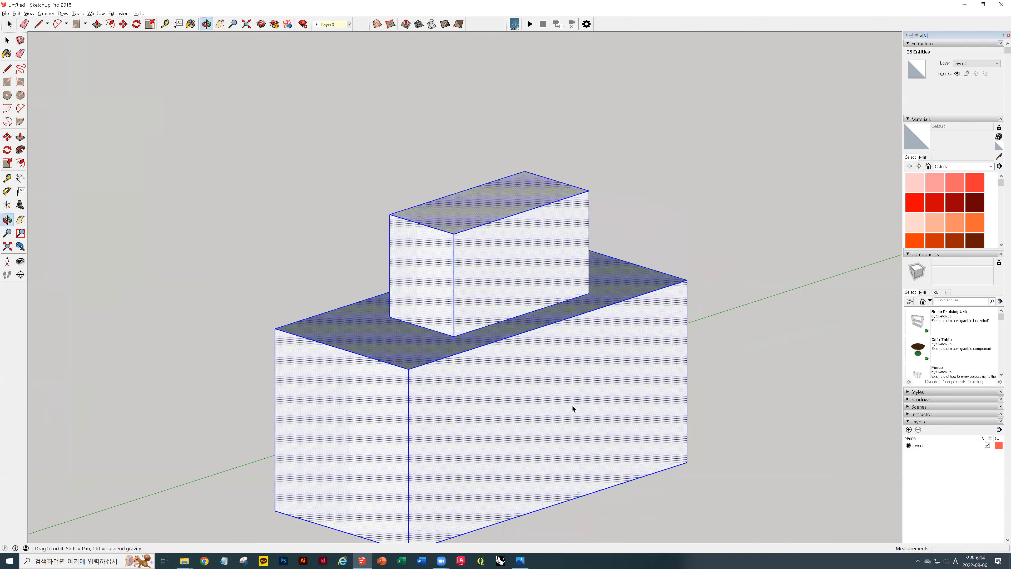
pyautogui.click(828, 312)
# Select everything connected to the large box's lower front edge, and clear the selection.
pyautogui.keyDown('shift'); pyautogui.moveTo(467, 373); pyautogui.dragTo(648, 227, button='middle'); pyautogui.keyUp('shift')
pyautogui.moveTo(576, 271); pyautogui.dragTo(629, 289, button='middle')
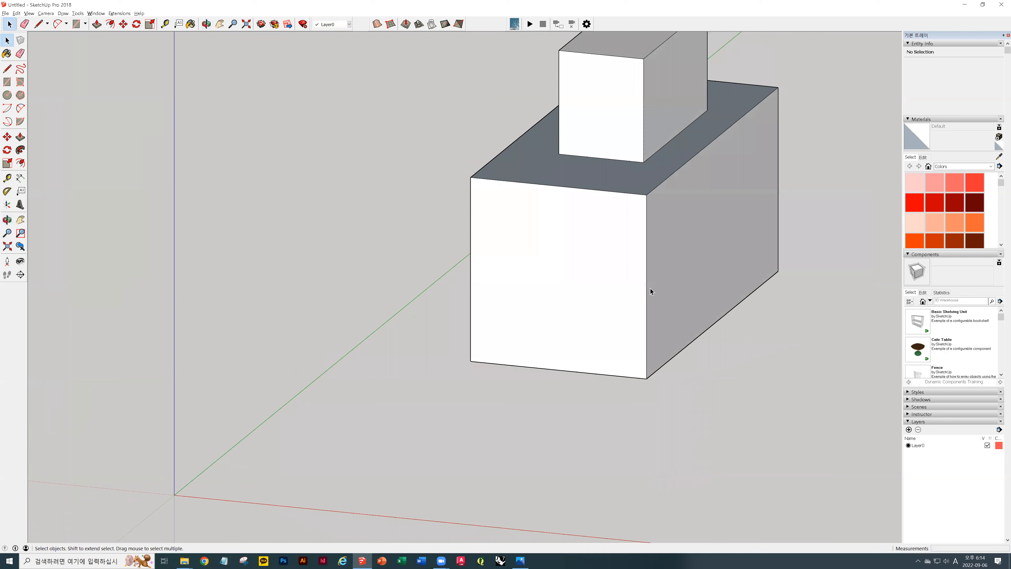
pyautogui.click(585, 372)
pyautogui.tripleClick(617, 376)
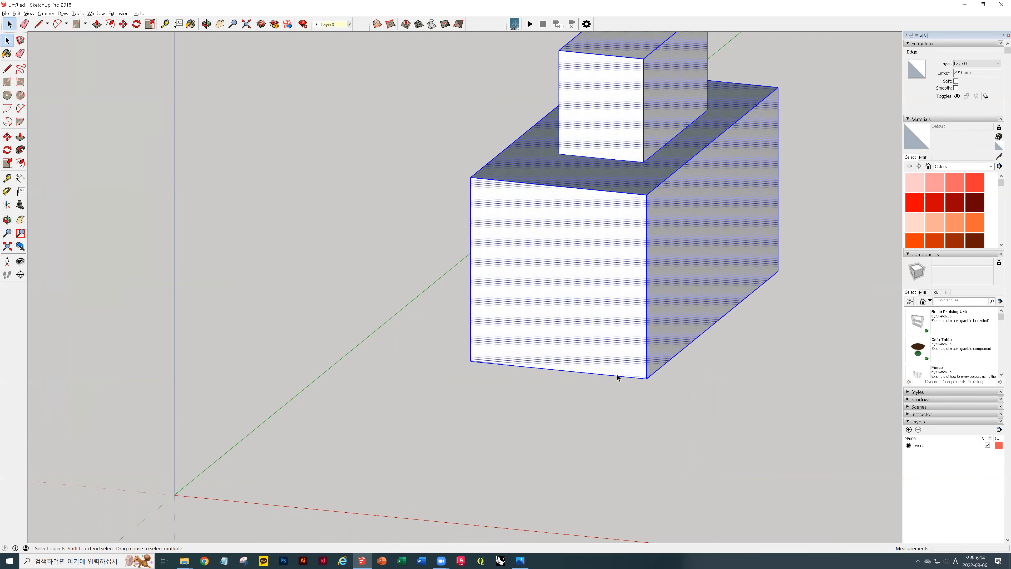
pyautogui.keyDown('shift'); pyautogui.moveTo(672, 144); pyautogui.dragTo(610, 222, button='middle'); pyautogui.keyUp('shift')
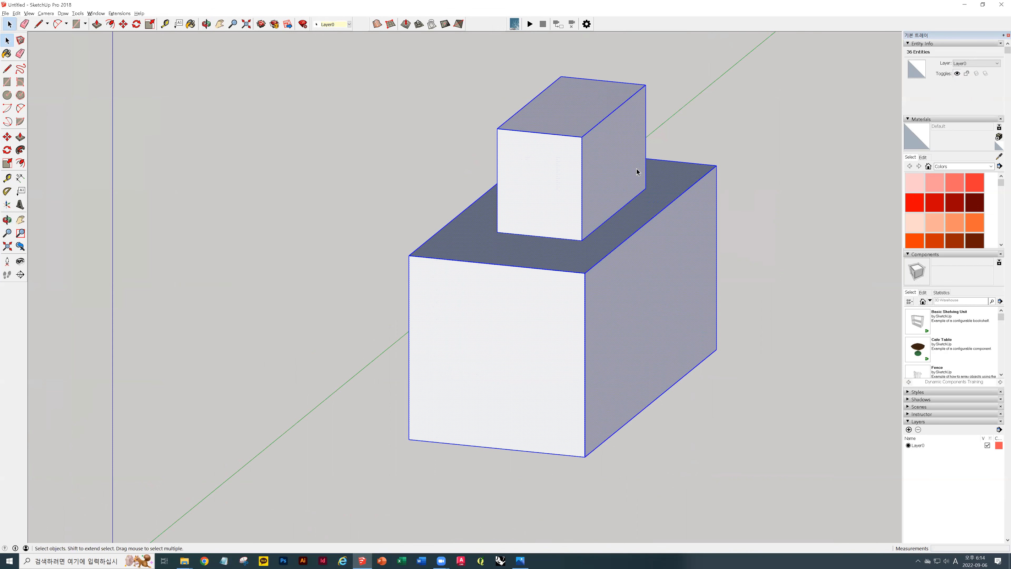
pyautogui.click(817, 185)
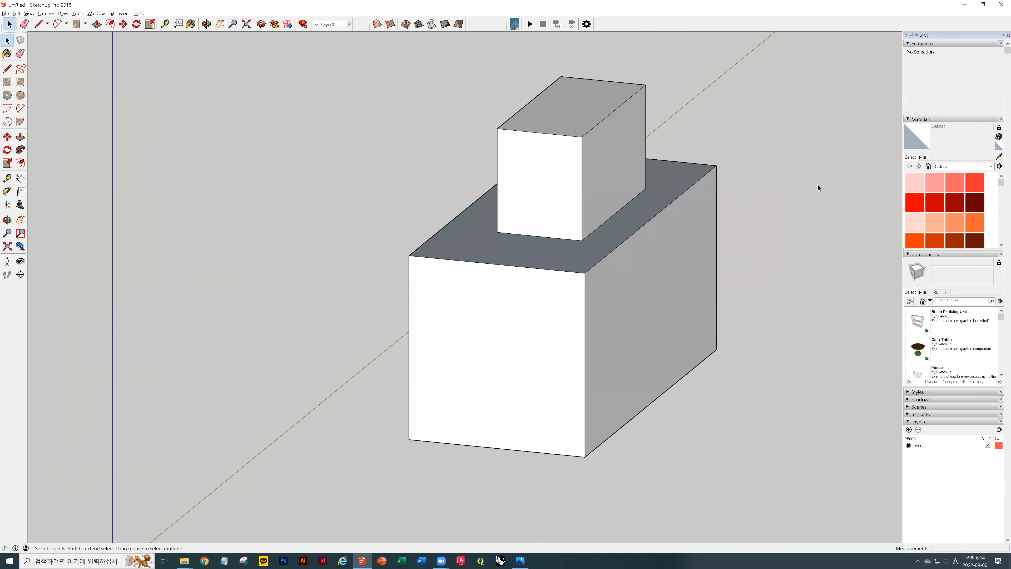
# Select the large box's group and view the commands available for it without applying any.
pyautogui.click(624, 296)
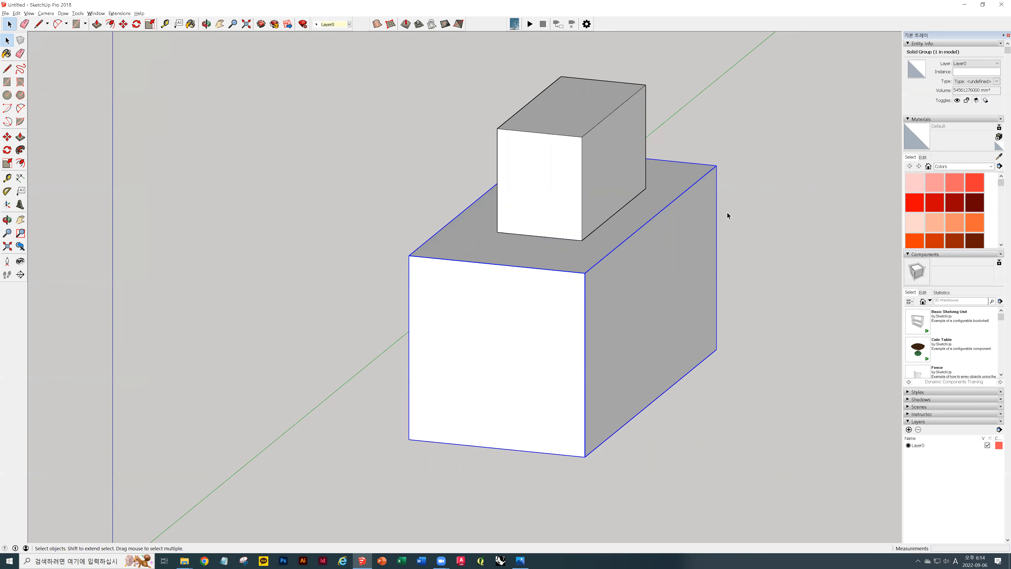
pyautogui.click(780, 225)
pyautogui.click(651, 228)
pyautogui.rightClick(651, 229)
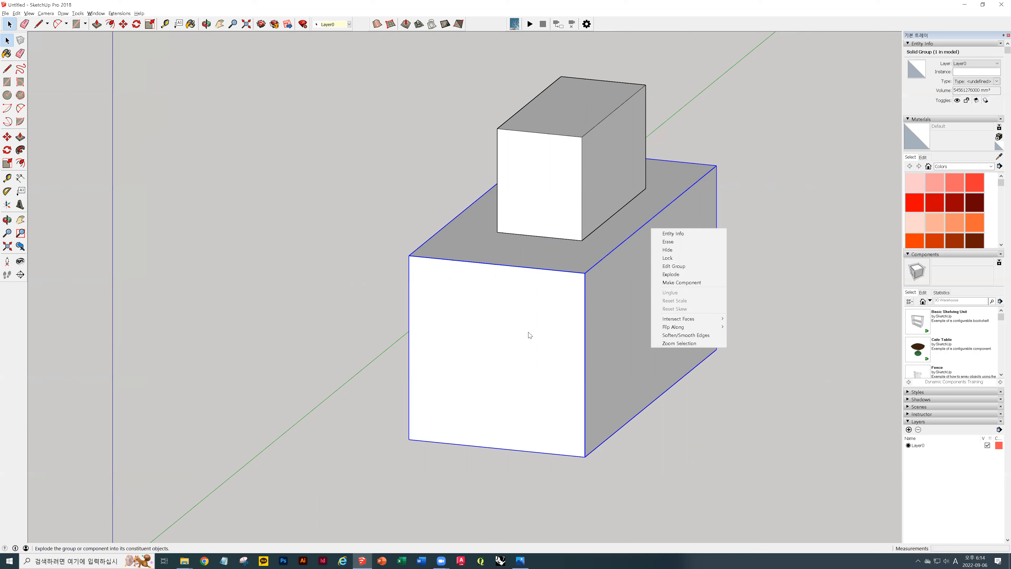
pyautogui.click(801, 253)
# Select the small block's long top edge with its two adjoining faces, and clear the selection.
pyautogui.click(603, 147)
pyautogui.moveTo(804, 178); pyautogui.dragTo(483, 229, button='middle')
pyautogui.scroll(3, 492, 239)
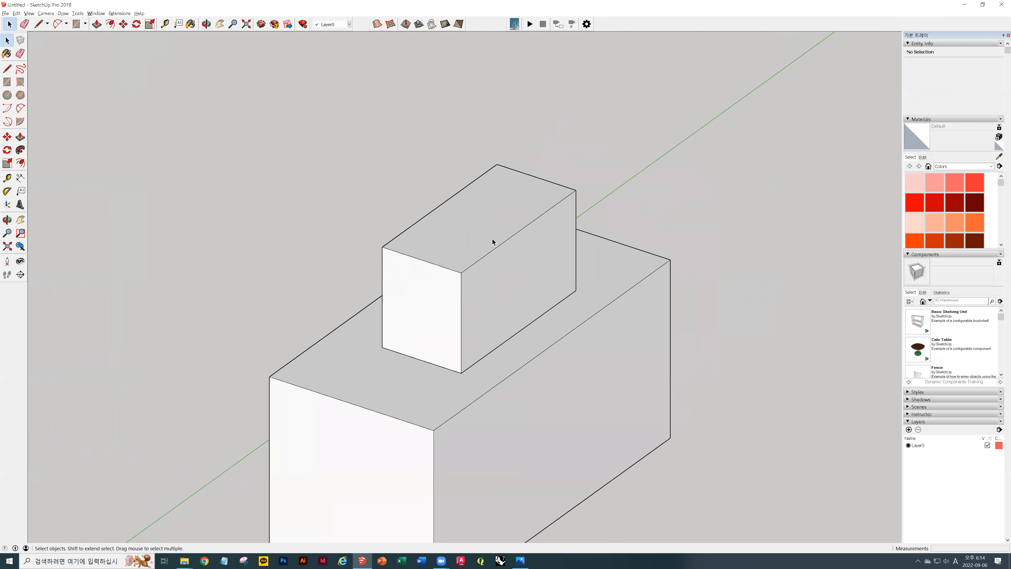
pyautogui.click(503, 246)
pyautogui.doubleClick(502, 245)
pyautogui.click(687, 187)
pyautogui.doubleClick(509, 238)
pyautogui.press('Escape')
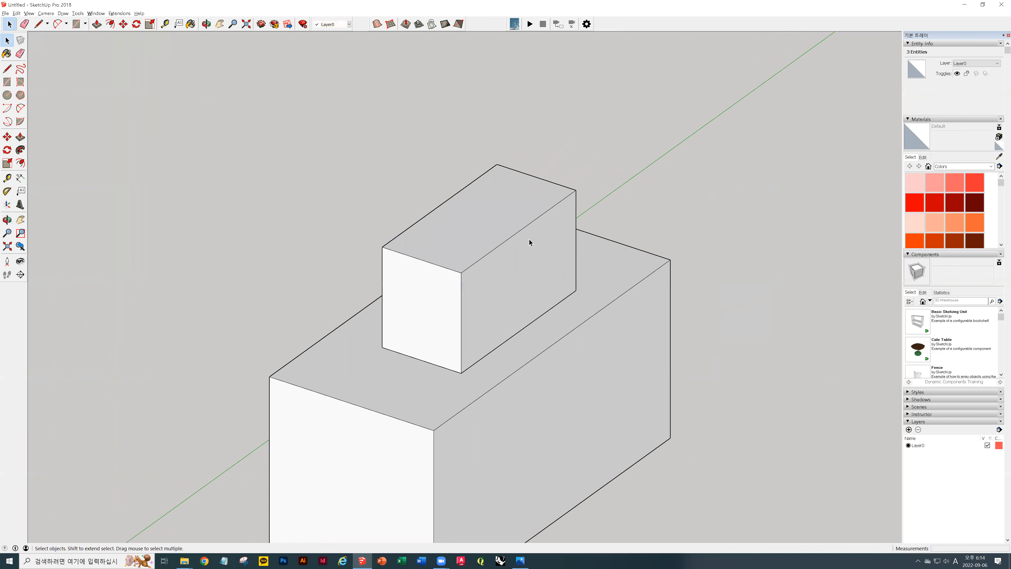
# Select the whole small block and try to move it about 5400 mm away from the large grouped box.
pyautogui.tripleClick(512, 235)
pyautogui.moveTo(615, 196); pyautogui.dragTo(367, 159, button='middle')
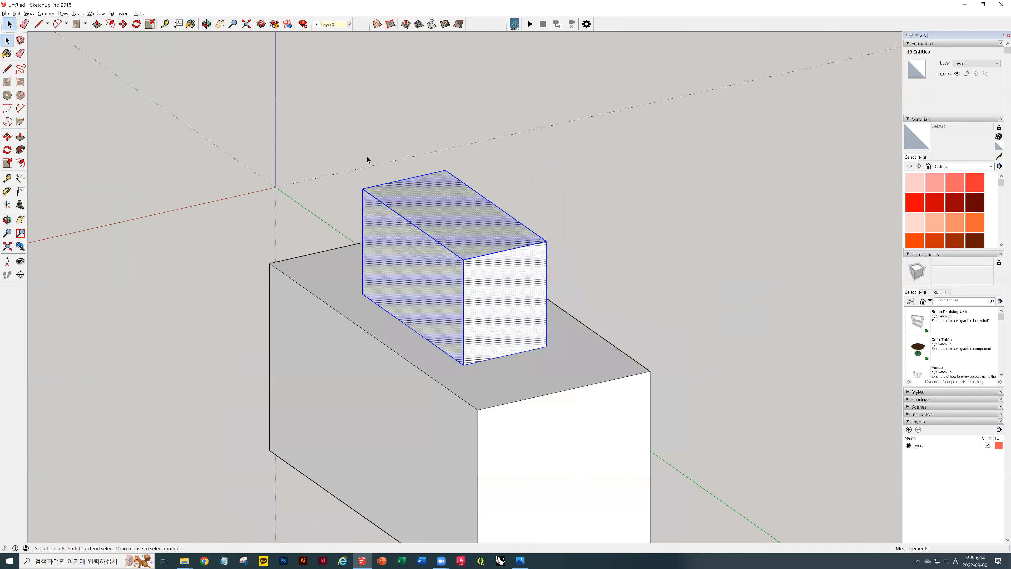
pyautogui.keyDown('shift'); pyautogui.moveTo(528, 287); pyautogui.dragTo(619, 191, button='middle'); pyautogui.keyUp('shift')
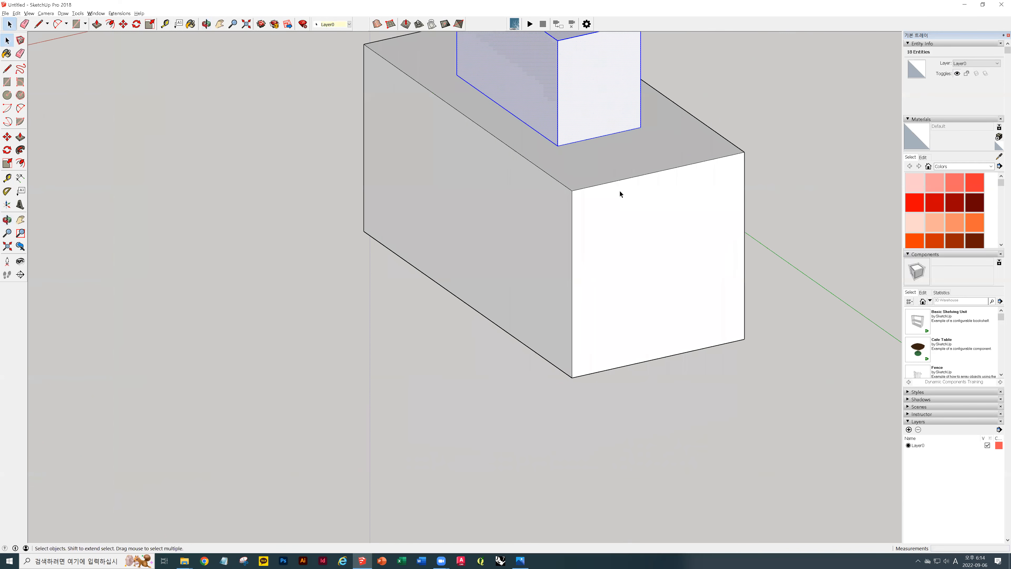
pyautogui.moveTo(549, 206); pyautogui.dragTo(433, 66, button='middle')
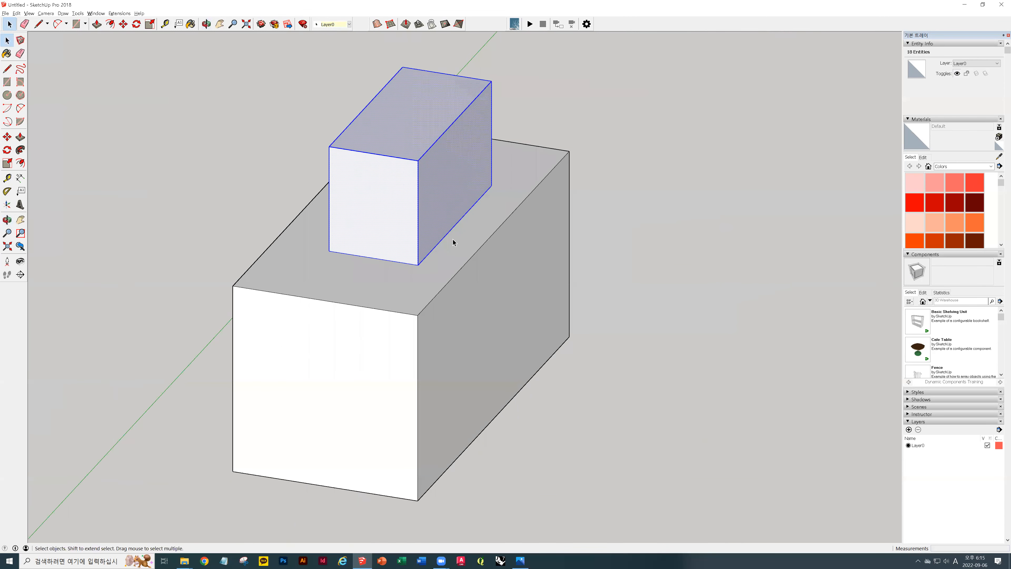
pyautogui.press('m')
pyautogui.click(336, 260)
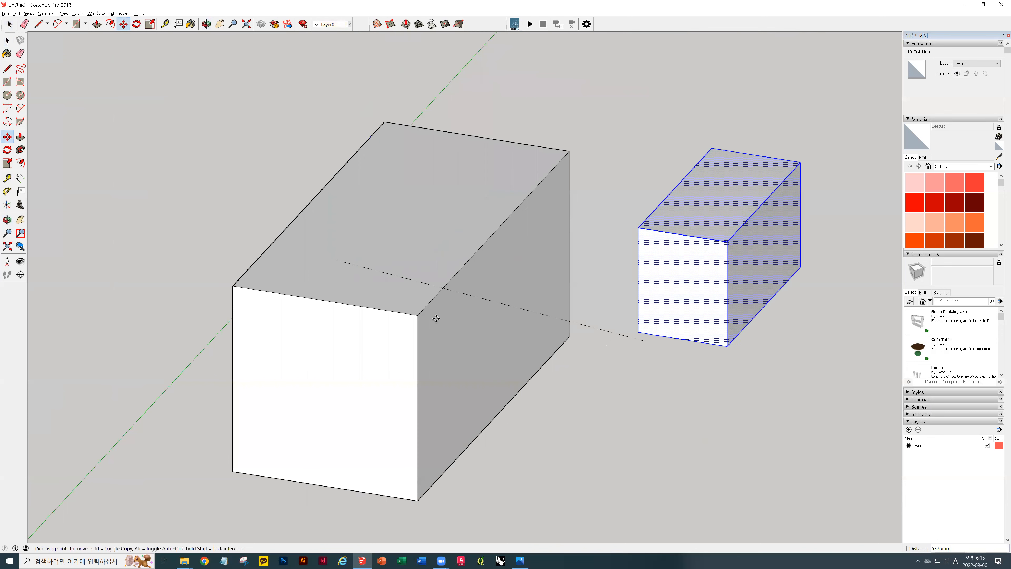
pyautogui.press('Escape')
pyautogui.press('space')
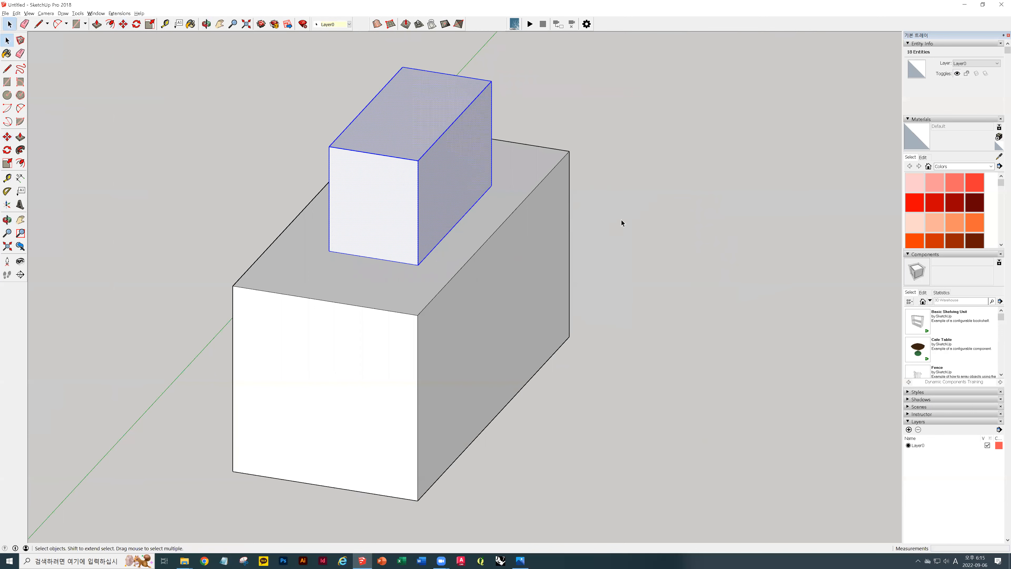
# Select the large box's group and explode it so its faces and edges become loose geometry.
pyautogui.tripleClick(487, 235)
pyautogui.rightClick(489, 235)
pyautogui.click(525, 274)
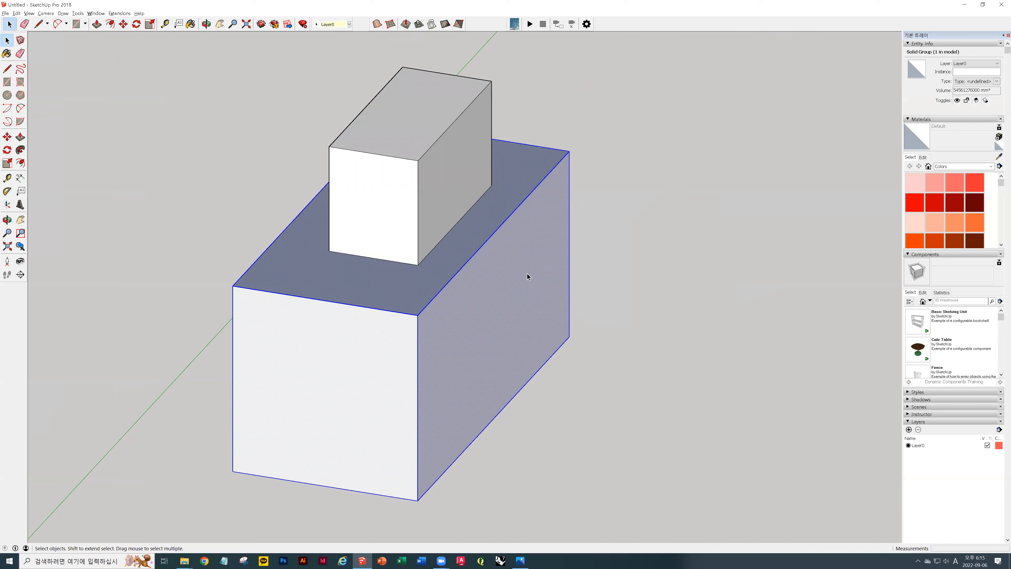
# Select all geometry and try to move both boxes together by about 1700 mm.
pyautogui.hotkey('ctrl', 'a')
pyautogui.press('m')
pyautogui.click(418, 264)
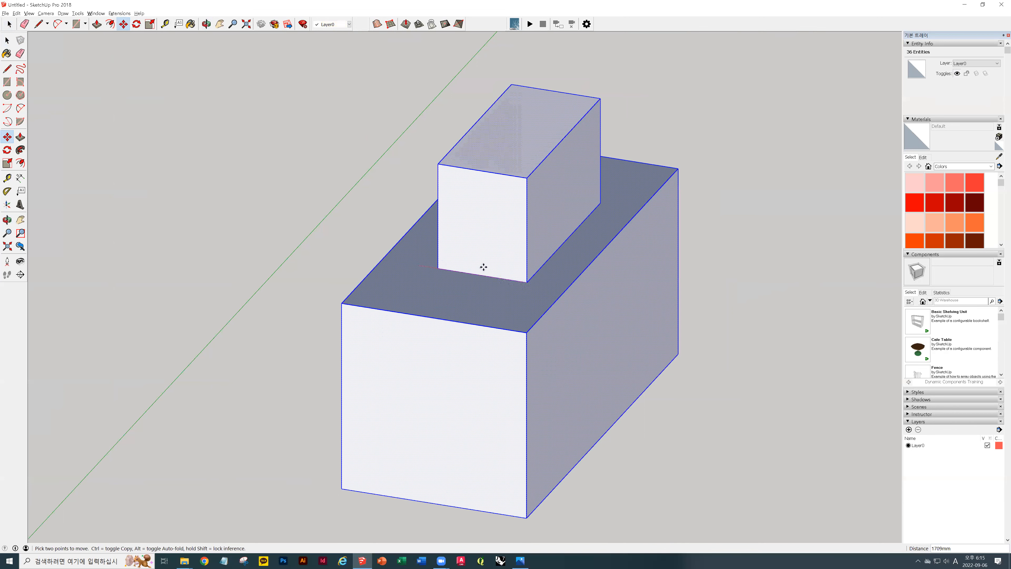
pyautogui.press('Escape')
pyautogui.press('space')
pyautogui.click(651, 234)
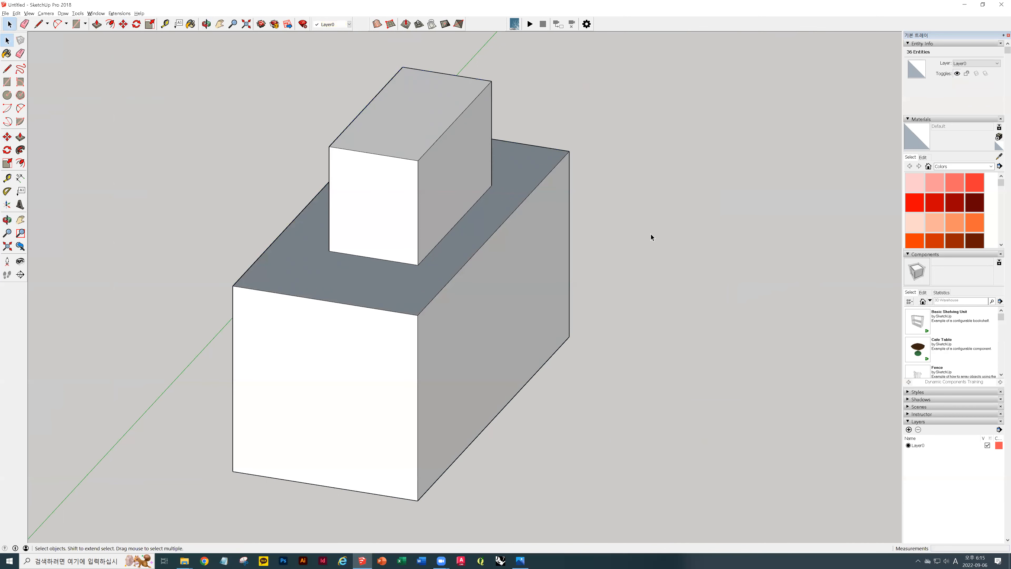
# Select the large box's group to examine it from several angles, and clear the selection.
pyautogui.moveTo(632, 190); pyautogui.dragTo(325, 352, button='middle')
pyautogui.click(325, 349)
pyautogui.moveTo(529, 296); pyautogui.dragTo(567, 338, button='middle')
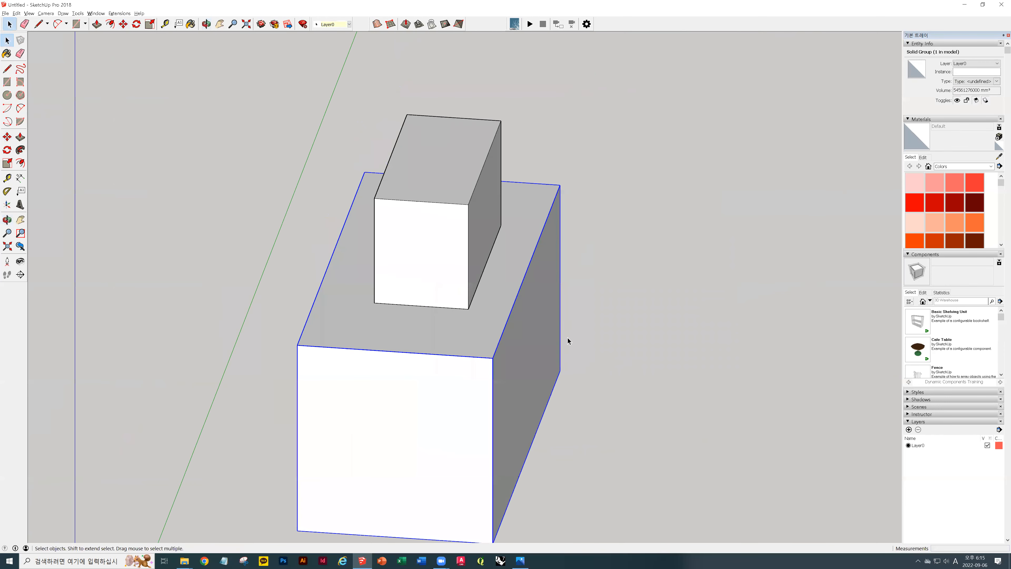
pyautogui.scroll(-2, 464, 310)
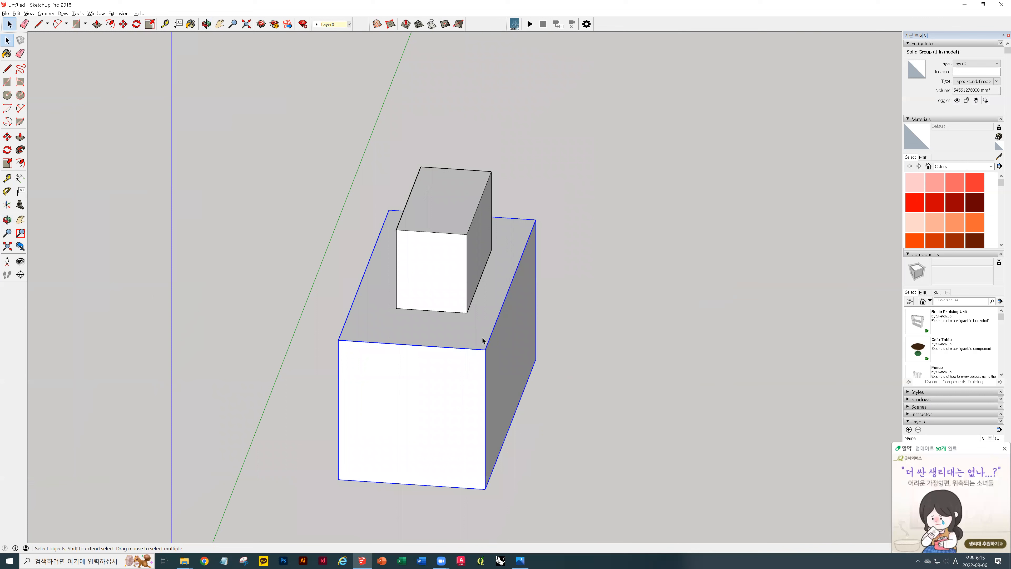
pyautogui.click(581, 244)
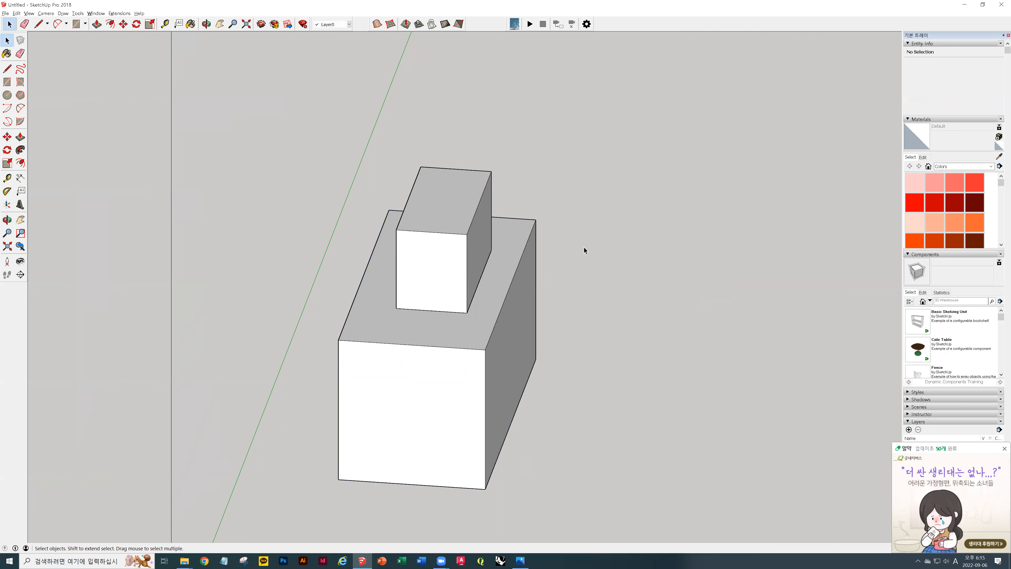
# Start a line beside the stacked boxes, try locking its direction to the red, blue and green axes, and cancel the line.
pyautogui.press('l')
pyautogui.scroll(-4, 713, 244)
pyautogui.moveTo(773, 230)
pyautogui.keyDown('shift'); pyautogui.mouseDown(button='middle')
pyautogui.moveTo(489, 170)
pyautogui.moveTo(516, 182)
pyautogui.mouseUp(button='middle'); pyautogui.keyUp('shift')
pyautogui.moveTo(461, 277); pyautogui.dragTo(457, 336, button='middle')
pyautogui.click(473, 343)
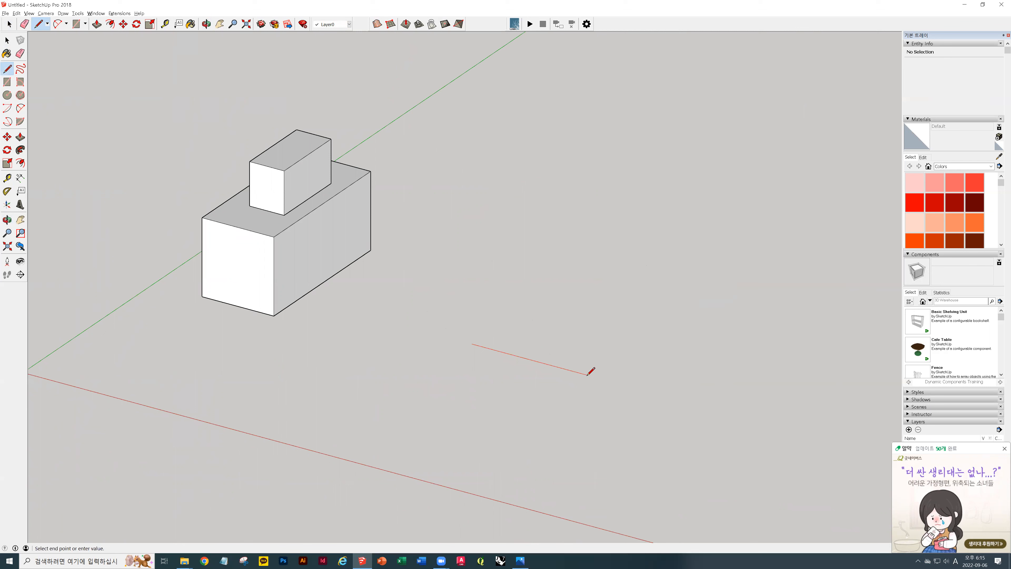
pyautogui.press('Right')
pyautogui.press('Up')
pyautogui.press('Left')
pyautogui.press('Left')
pyautogui.press('Up')
pyautogui.press('Right')
pyautogui.press('Left')
pyautogui.press('Left')
pyautogui.press('Right')
pyautogui.press('Right')
pyautogui.press('Escape')
# Select both stacked boxes and delete them.
pyautogui.press('space')
pyautogui.moveTo(236, 187); pyautogui.dragTo(234, 185)
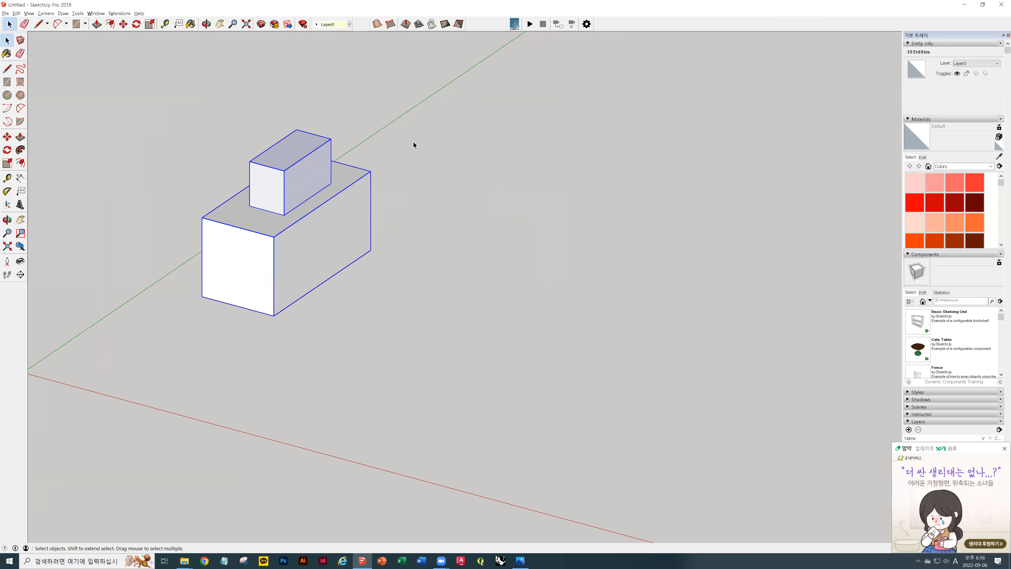
pyautogui.press('Delete')
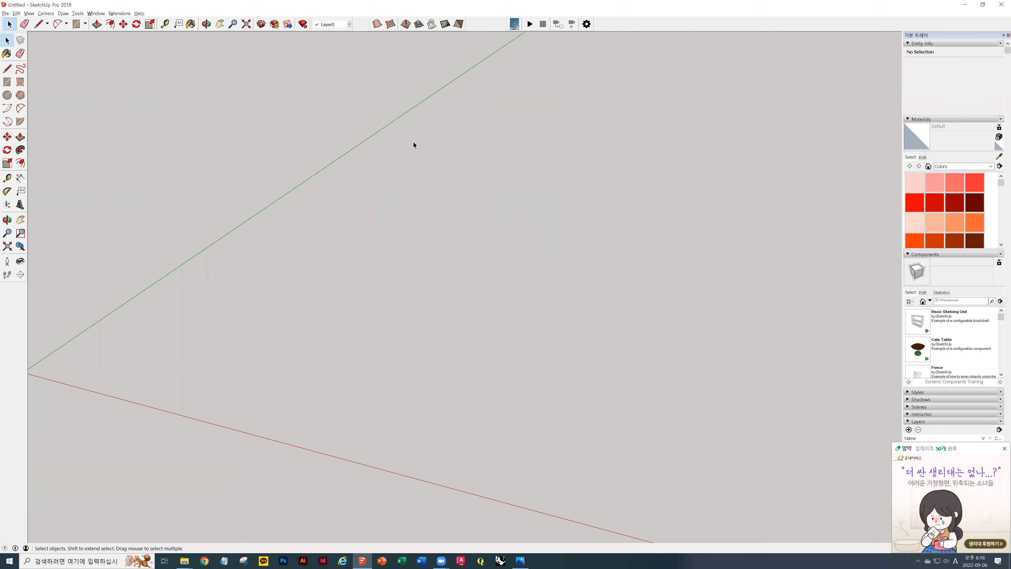
# Switch to the SketchUp quick reference card image to look over the tool shortcuts, and return to the empty SketchUp model.
pyautogui.click(519, 560)
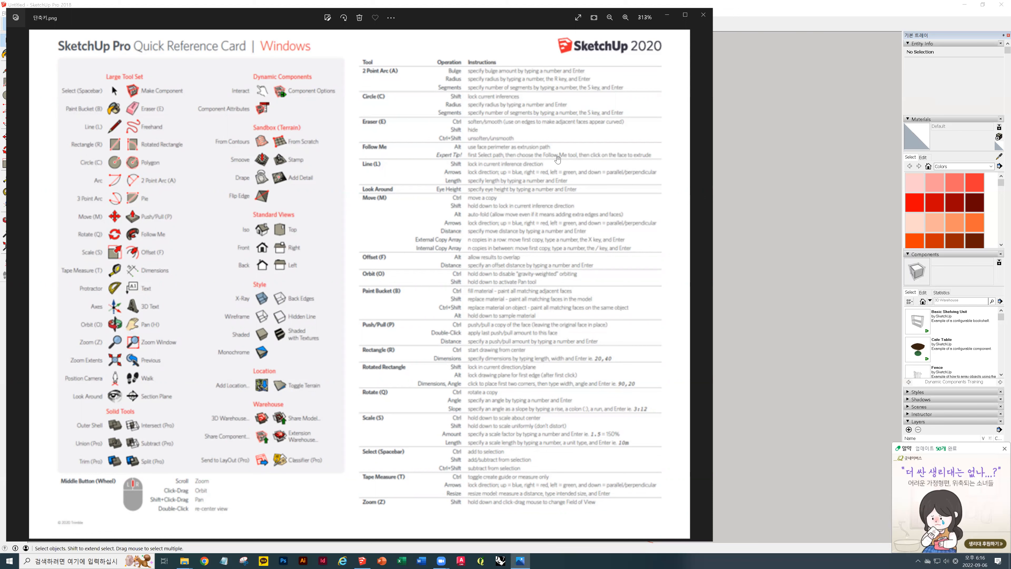
pyautogui.click(728, 243)
pyautogui.press('m')
pyautogui.press('space')
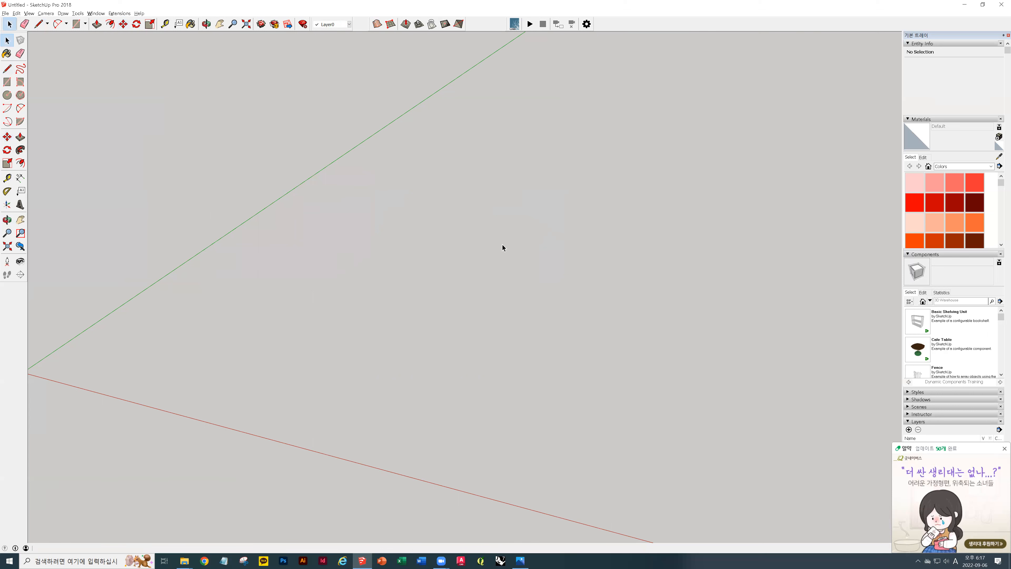
# Draw an irregular closed outline with six corners on the empty ground using the Line tool.
pyautogui.press('l')
pyautogui.click(468, 204)
pyautogui.click(368, 314)
pyautogui.click(497, 329)
pyautogui.click(584, 270)
pyautogui.click(585, 196)
pyautogui.click(520, 210)
pyautogui.click(469, 203)
# Undo the outline's last three edges and close the remaining edges into an irregular four-sided face.
pyautogui.moveTo(633, 225); pyautogui.dragTo(515, 258, button='middle')
pyautogui.hotkey('ctrl', 'z')
pyautogui.hotkey('ctrl', 'z')
pyautogui.hotkey('ctrl', 'z')
pyautogui.click(537, 295)
pyautogui.moveTo(531, 289)
pyautogui.mouseDown(button='middle')
pyautogui.moveTo(589, 241)
pyautogui.moveTo(570, 223)
pyautogui.moveTo(414, 194)
pyautogui.moveTo(605, 301)
pyautogui.moveTo(654, 298)
pyautogui.moveTo(623, 432)
pyautogui.mouseUp(button='middle')
pyautogui.click(565, 218)
# Select the four-sided face with its edges, make them a group, and clear the selection.
pyautogui.press('space')
pyautogui.moveTo(620, 435); pyautogui.dragTo(553, 368)
pyautogui.doubleClick(470, 278)
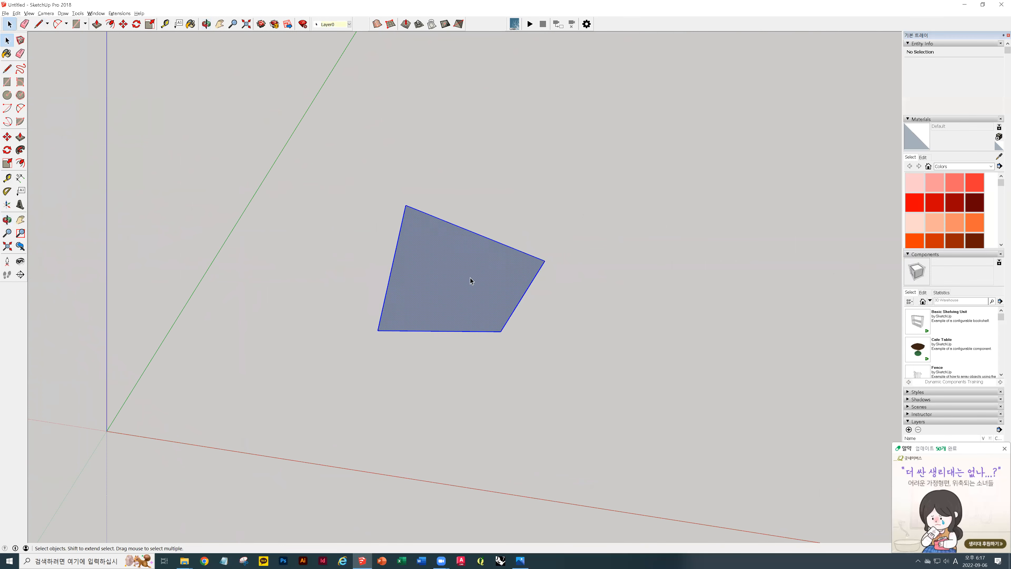
pyautogui.rightClick(475, 288)
pyautogui.click(511, 355)
pyautogui.moveTo(511, 355); pyautogui.dragTo(585, 313, button='middle')
pyautogui.click(705, 291)
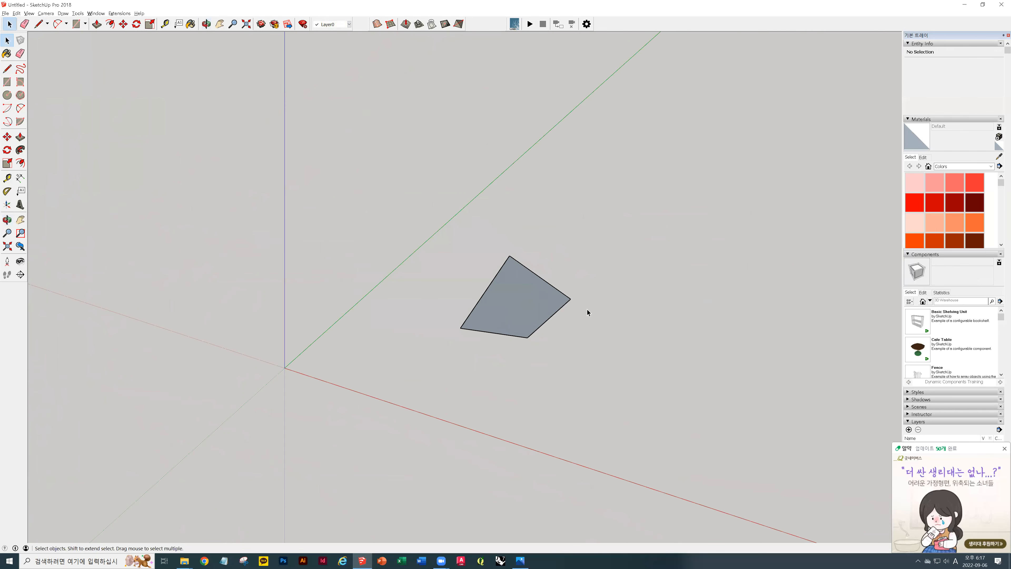
# Select the flat four-sided group, open it for editing, and leave the group without changing it.
pyautogui.click(511, 279)
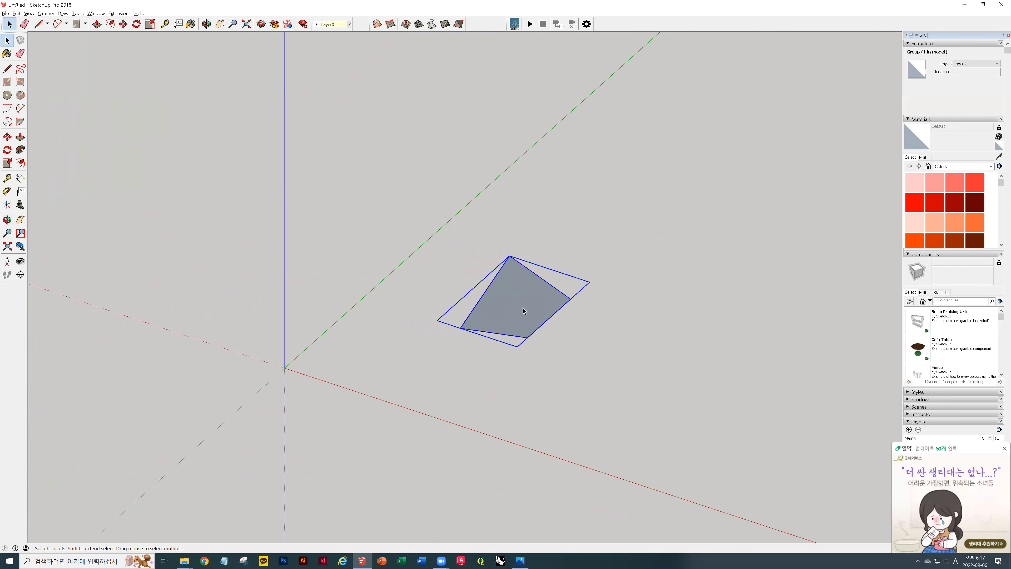
pyautogui.doubleClick(531, 280)
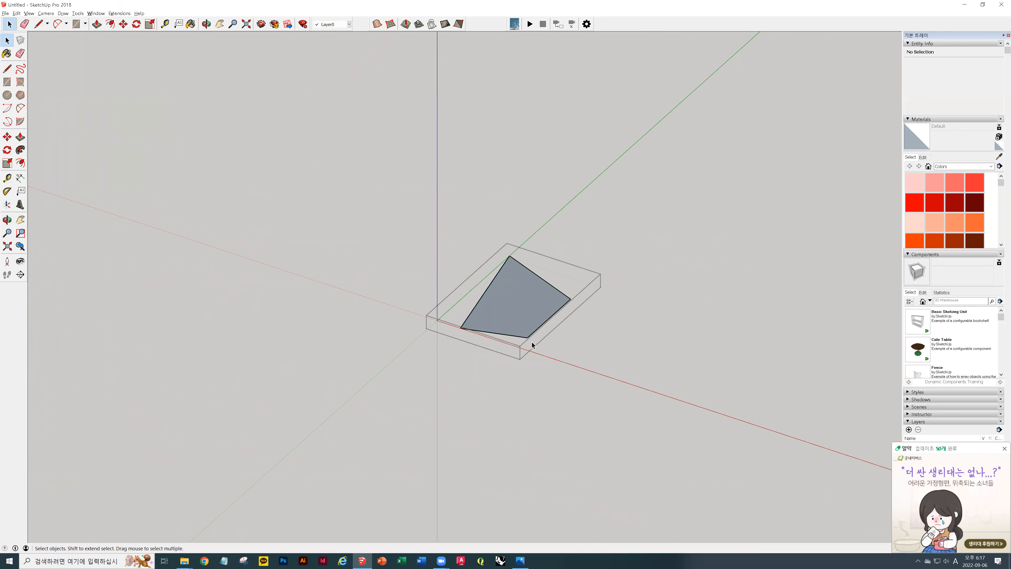
pyautogui.click(645, 274)
pyautogui.moveTo(634, 257); pyautogui.dragTo(671, 237, button='middle')
# Draw a second, smaller four-sided face behind the grouped face with the Line tool.
pyautogui.press('l')
pyautogui.click(586, 184)
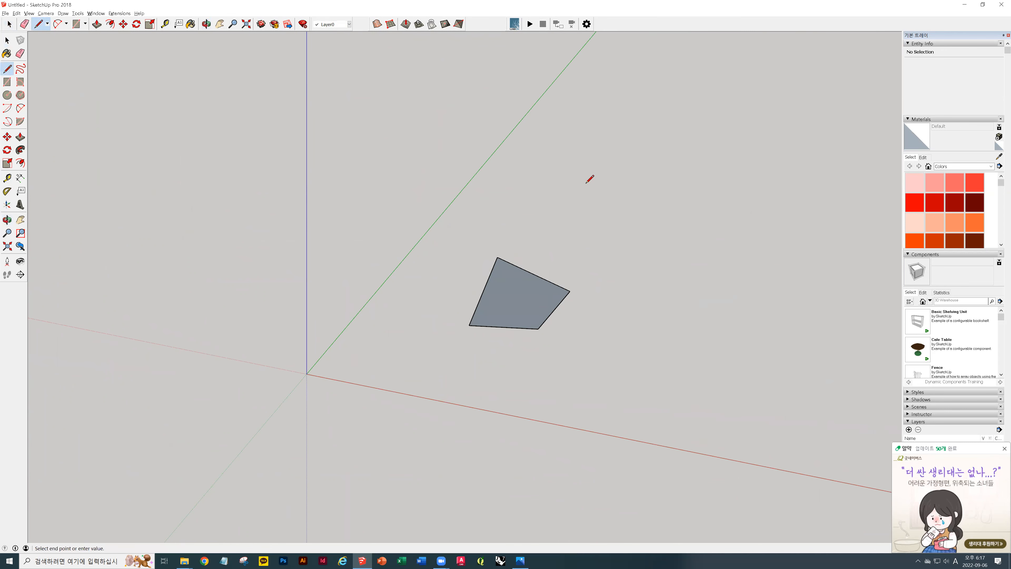
pyautogui.click(561, 215)
pyautogui.click(598, 222)
pyautogui.click(620, 196)
pyautogui.click(585, 186)
pyautogui.press('space')
# Push/Pull the smaller face upward into a box and clear the selection.
pyautogui.press('p')
pyautogui.click(590, 206)
pyautogui.click(602, 158)
pyautogui.press('space')
pyautogui.click(623, 289)
# Open the four-sided group for editing, Push/Pull its face upward into a large prism, and leave the group.
pyautogui.click(536, 305)
pyautogui.moveTo(536, 291); pyautogui.dragTo(504, 297, button='middle')
pyautogui.doubleClick(504, 297)
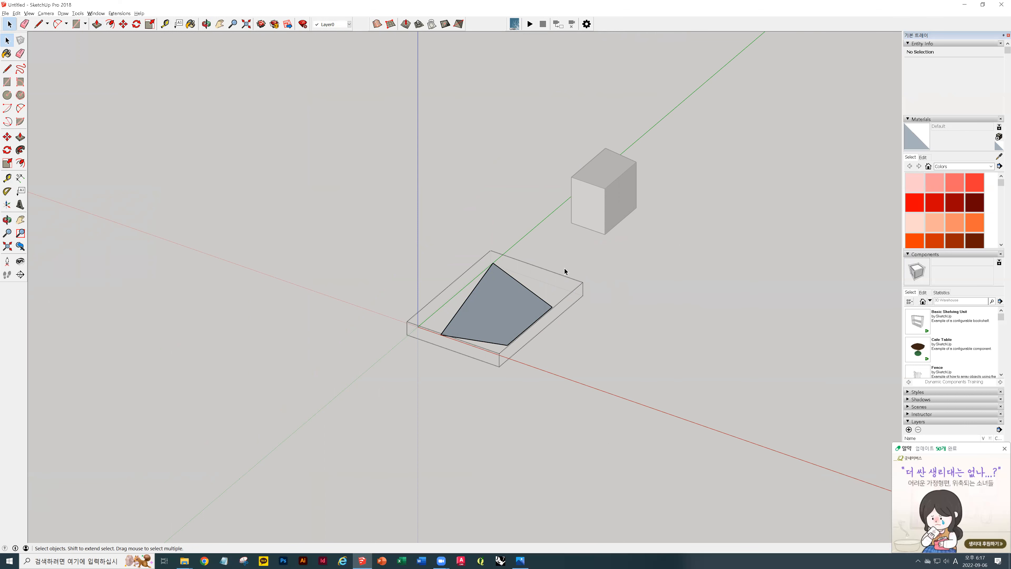
pyautogui.moveTo(568, 274)
pyautogui.mouseDown(button='middle')
pyautogui.moveTo(402, 187)
pyautogui.moveTo(569, 205)
pyautogui.moveTo(539, 291)
pyautogui.moveTo(558, 274)
pyautogui.mouseUp(button='middle')
pyautogui.press('p')
pyautogui.click(501, 294)
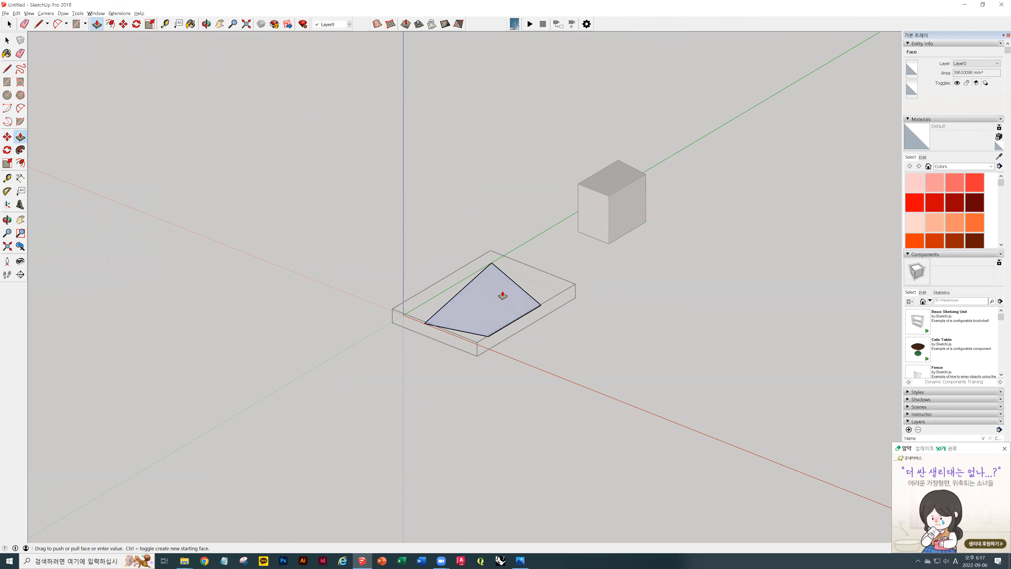
pyautogui.click(477, 187)
pyautogui.press('space')
pyautogui.click(677, 280)
# Dismiss the advertisement pop-up, and explode the large prism's group into loose geometry.
pyautogui.moveTo(552, 296); pyautogui.dragTo(491, 200, button='middle')
pyautogui.click(492, 200)
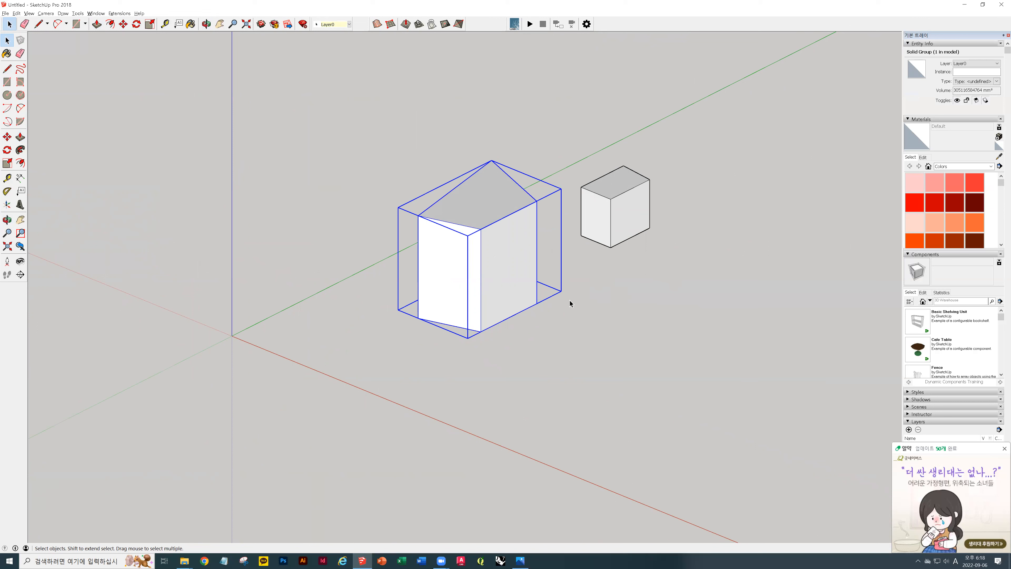
pyautogui.click(1004, 448)
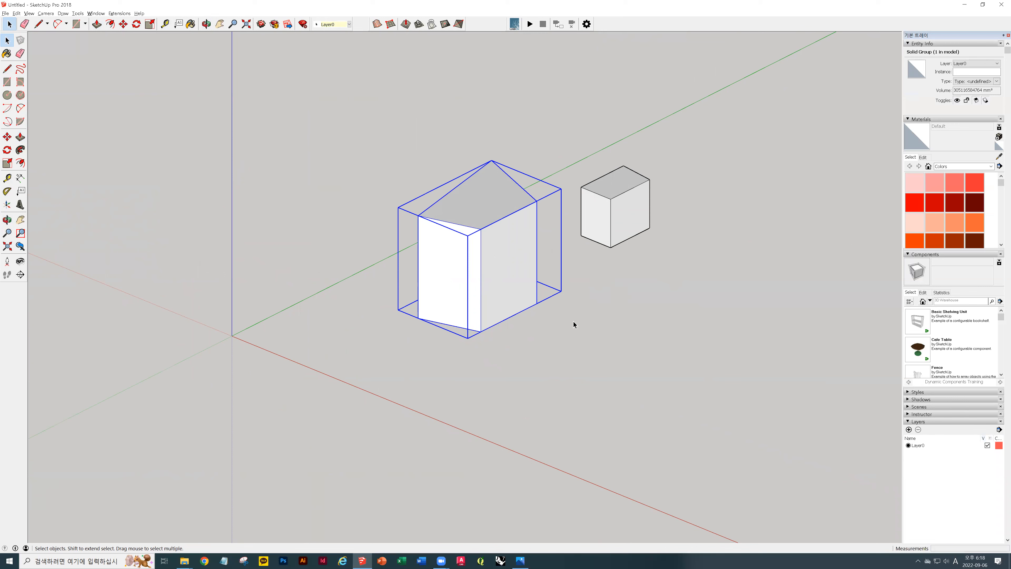
pyautogui.moveTo(531, 309); pyautogui.dragTo(536, 289, button='middle')
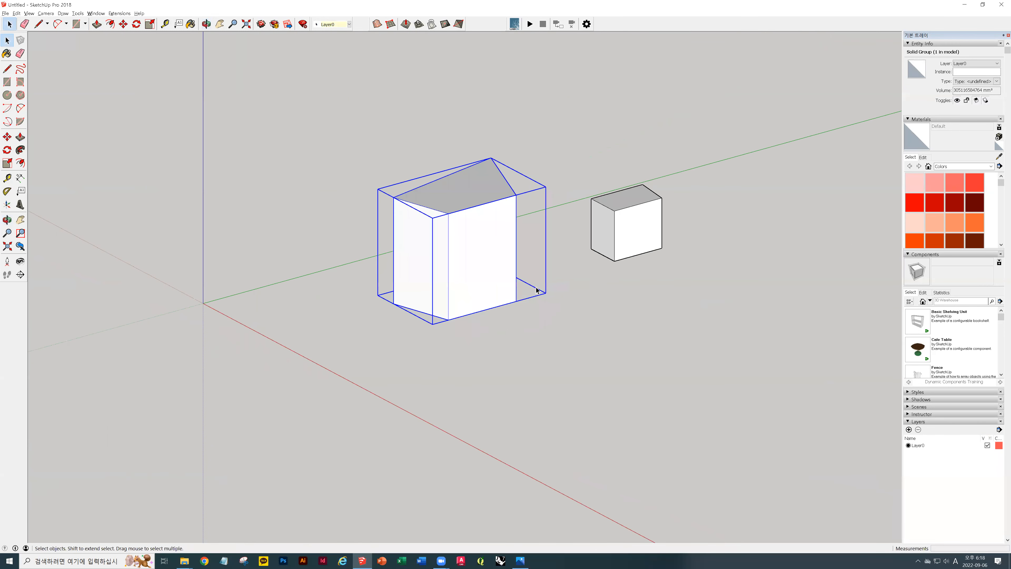
pyautogui.moveTo(553, 254); pyautogui.dragTo(478, 282, button='middle')
pyautogui.rightClick(479, 282)
pyautogui.click(611, 365)
pyautogui.click(609, 365)
pyautogui.moveTo(666, 292); pyautogui.dragTo(628, 354, button='middle')
# Select the whole small box and move it by its lower corner onto the top face of the large prism.
pyautogui.moveTo(487, 215); pyautogui.dragTo(585, 327)
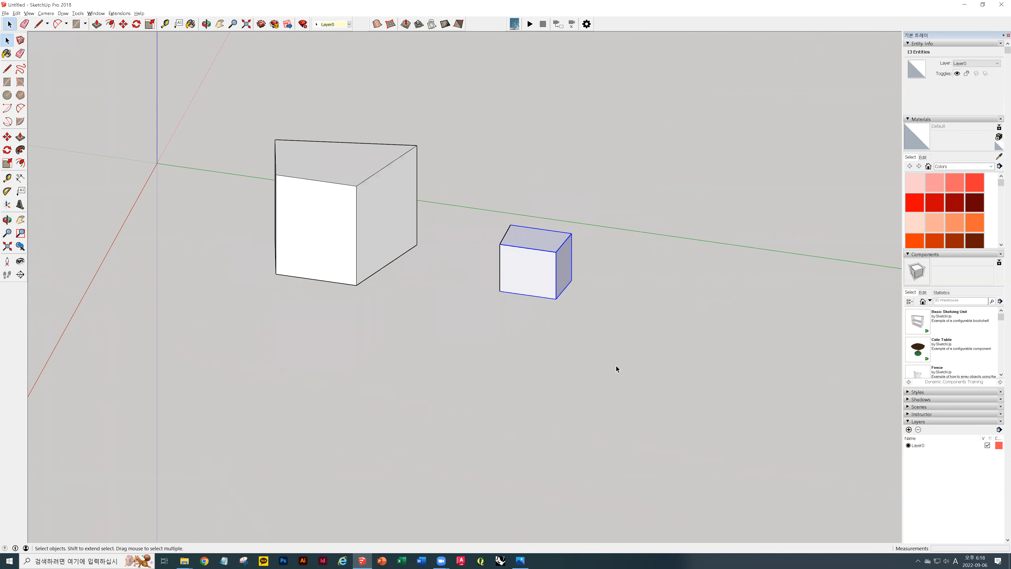
pyautogui.moveTo(461, 242); pyautogui.dragTo(606, 297, button='middle')
pyautogui.tripleClick(542, 271)
pyautogui.press('m')
pyautogui.click(501, 280)
pyautogui.click(309, 228)
pyautogui.press('space')
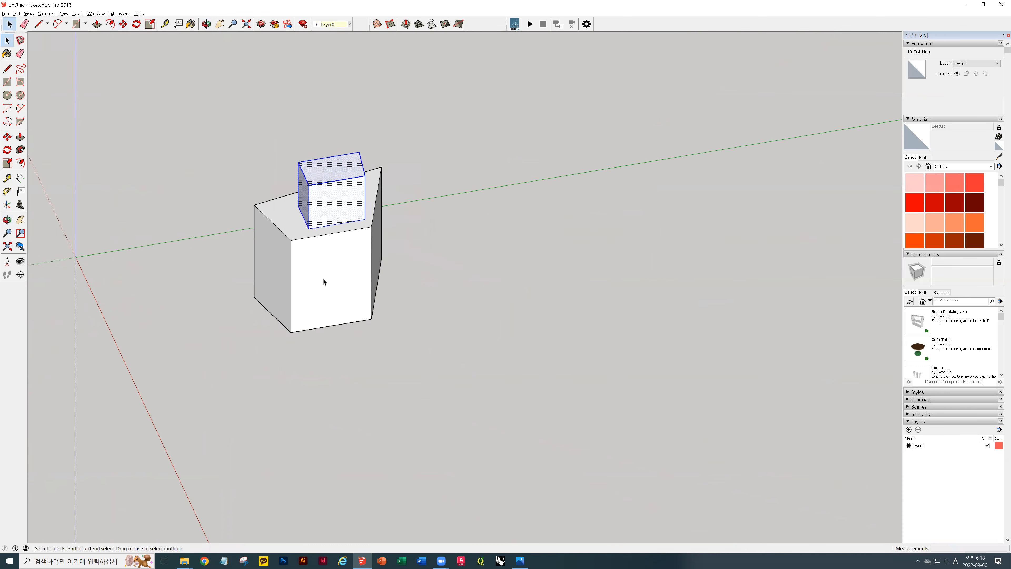
# Select all connected geometry of the small box and large prism together, and delete it.
pyautogui.tripleClick(331, 188)
pyautogui.moveTo(332, 189); pyautogui.dragTo(495, 212, button='middle')
pyautogui.moveTo(624, 159); pyautogui.dragTo(770, 209, button='middle')
pyautogui.moveTo(650, 238)
pyautogui.mouseDown(button='middle')
pyautogui.moveTo(605, 19)
pyautogui.moveTo(346, 194)
pyautogui.moveTo(441, 228)
pyautogui.moveTo(462, 262)
pyautogui.moveTo(576, 268)
pyautogui.mouseUp(button='middle')
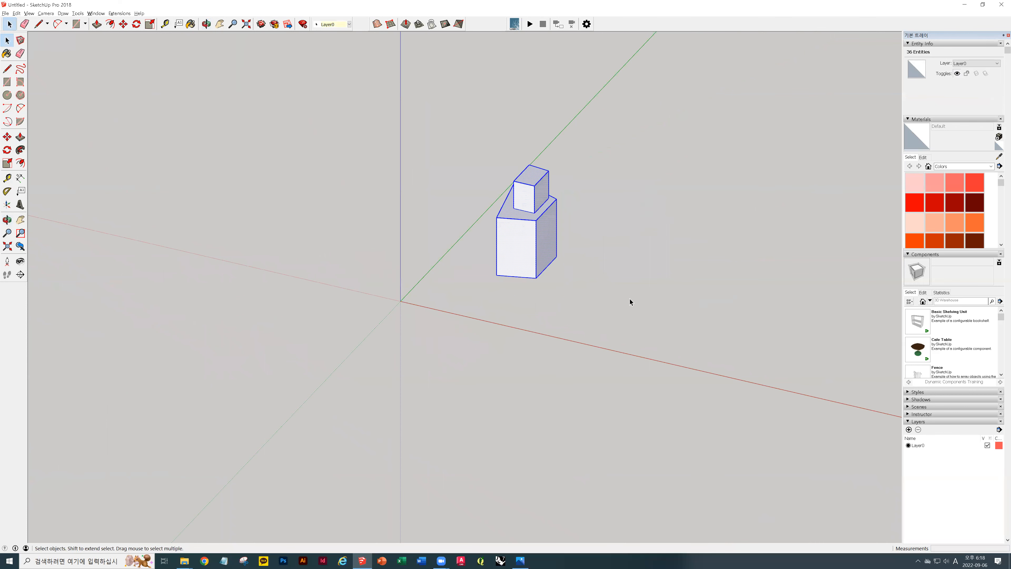
pyautogui.press('Delete')
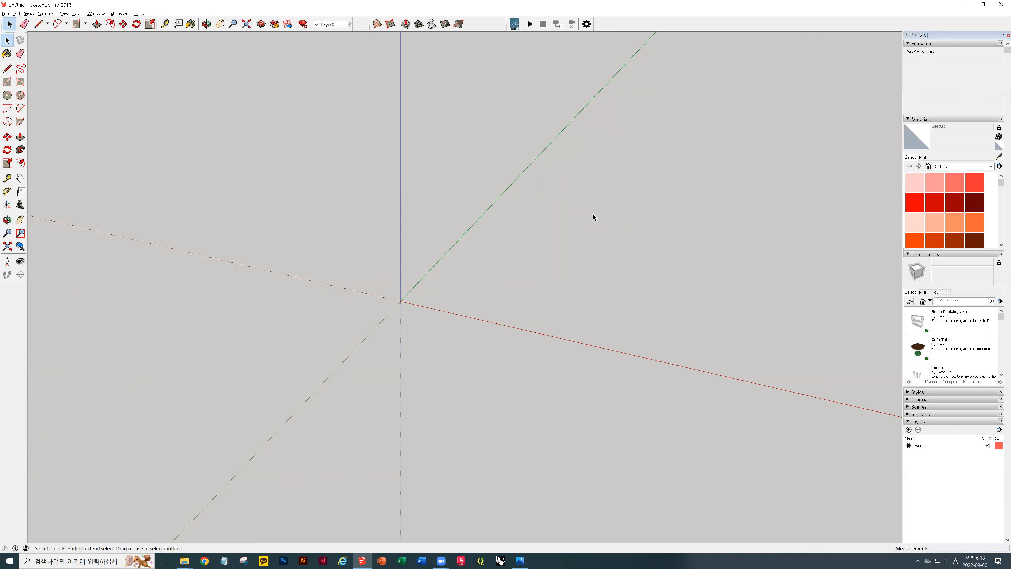
# Examine the empty drawing space from different angles with the Pan and Orbit tools and direct view navigation.
pyautogui.moveTo(708, 170); pyautogui.dragTo(590, 364, button='middle')
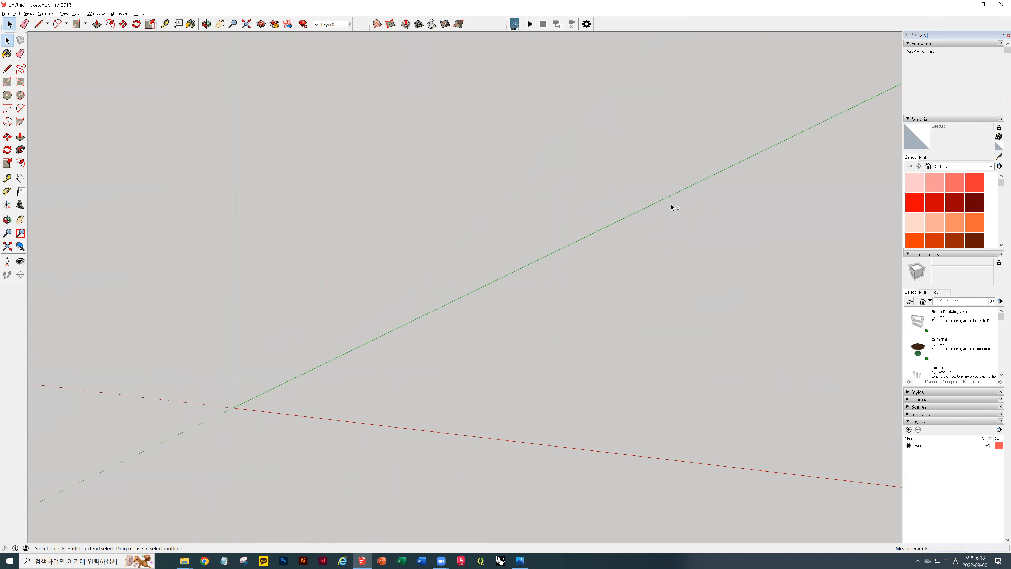
pyautogui.moveTo(625, 192); pyautogui.dragTo(282, 176, button='middle')
pyautogui.click(219, 24)
pyautogui.moveTo(587, 335); pyautogui.dragTo(476, 260)
pyautogui.click(205, 24)
pyautogui.moveTo(169, 231); pyautogui.dragTo(206, 228)
pyautogui.press('space')
pyautogui.keyDown('shift'); pyautogui.moveTo(593, 247); pyautogui.dragTo(786, 225, button='middle'); pyautogui.keyUp('shift')
pyautogui.moveTo(586, 350); pyautogui.dragTo(670, 444, button='middle')
pyautogui.keyDown('shift'); pyautogui.moveTo(604, 325); pyautogui.dragTo(773, 297, button='middle'); pyautogui.keyUp('shift')
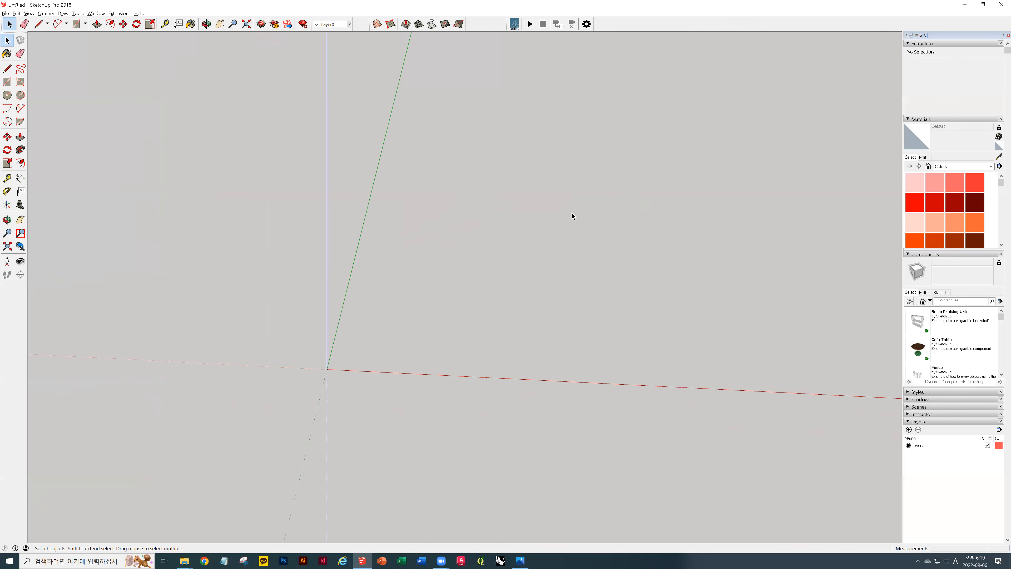
pyautogui.moveTo(685, 227); pyautogui.dragTo(797, 299)
# Draw a closed rectangle on the ground with the Line tool, its edges parallel to the red and green axes.
pyautogui.press('l')
pyautogui.click(521, 180)
pyautogui.click(497, 273)
pyautogui.click(588, 278)
pyautogui.click(613, 184)
pyautogui.click(521, 179)
pyautogui.press('space')
# Select the rectangle's face with all its edges, then start the Move tool and leave it without moving anything.
pyautogui.moveTo(588, 210); pyautogui.dragTo(554, 234, button='middle')
pyautogui.click(575, 247)
pyautogui.tripleClick(624, 223)
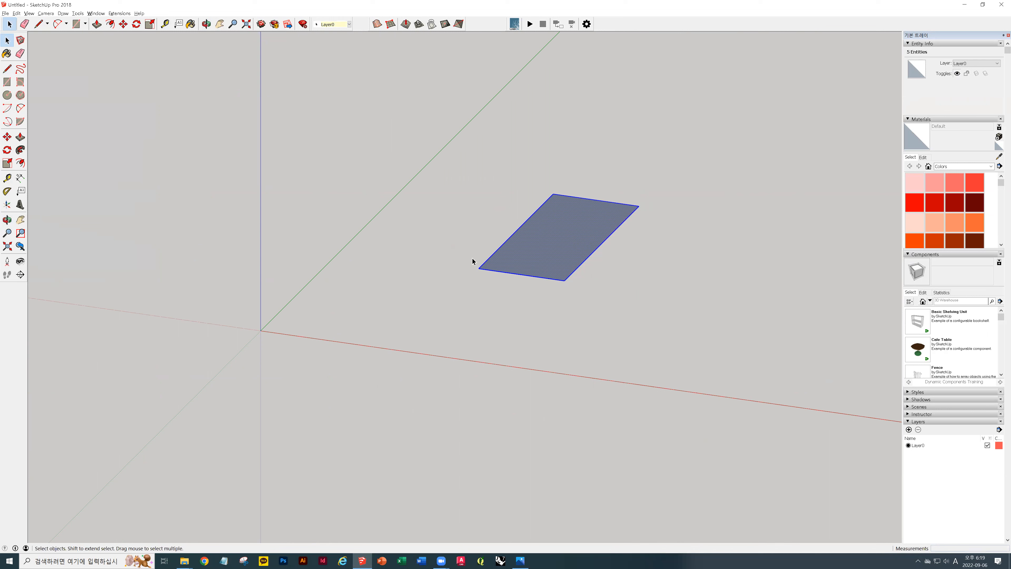
pyautogui.click(7, 136)
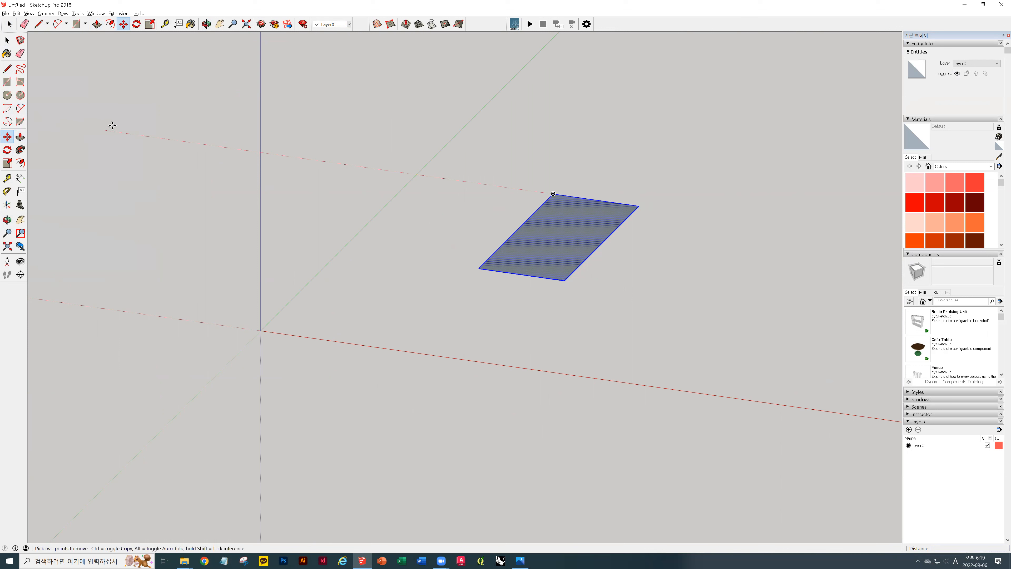
pyautogui.press('space')
# Practise window-selecting the whole rectangle and clearing it, then select only its face and clear that selection.
pyautogui.moveTo(498, 156); pyautogui.dragTo(727, 352)
pyautogui.click(649, 187)
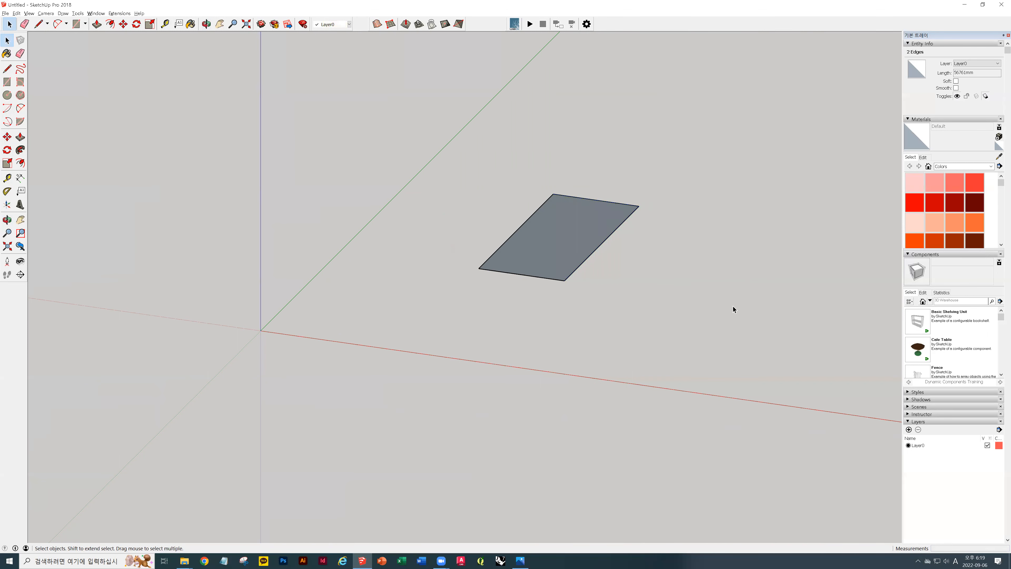
pyautogui.moveTo(436, 137); pyautogui.dragTo(758, 368)
pyautogui.click(459, 230)
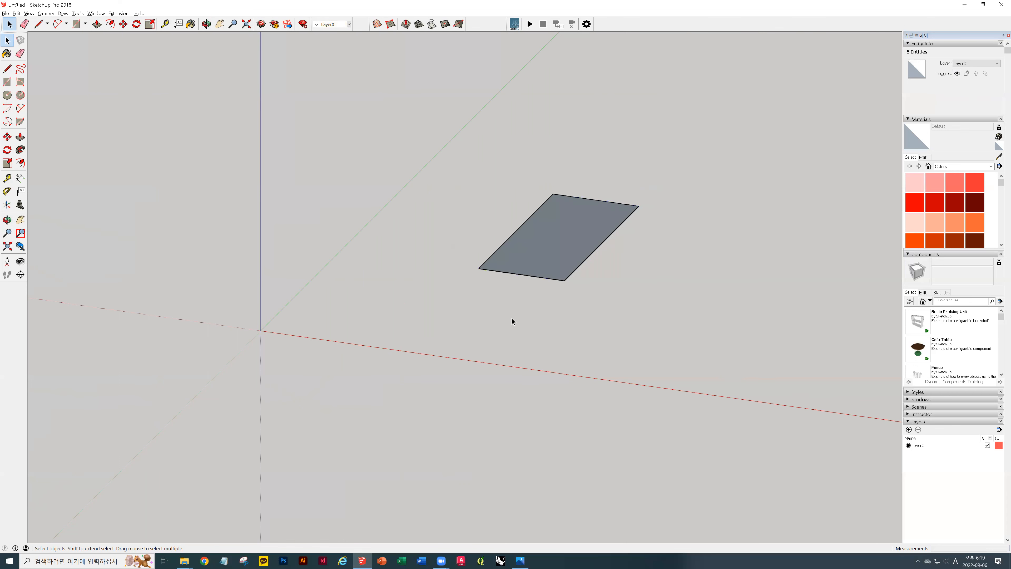
pyautogui.moveTo(445, 142); pyautogui.dragTo(732, 369)
pyautogui.click(691, 255)
pyautogui.moveTo(409, 138); pyautogui.dragTo(713, 364)
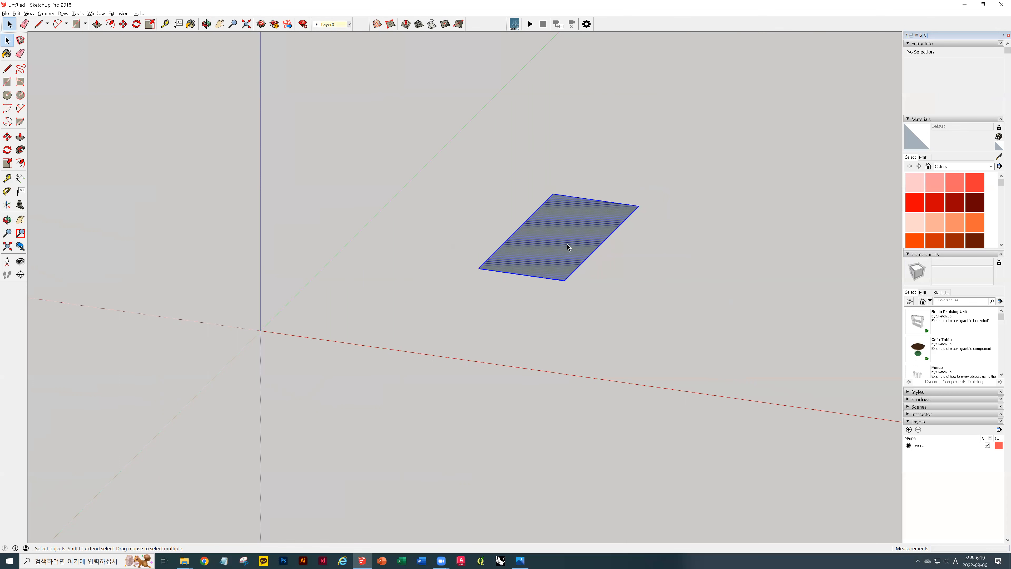
pyautogui.click(566, 238)
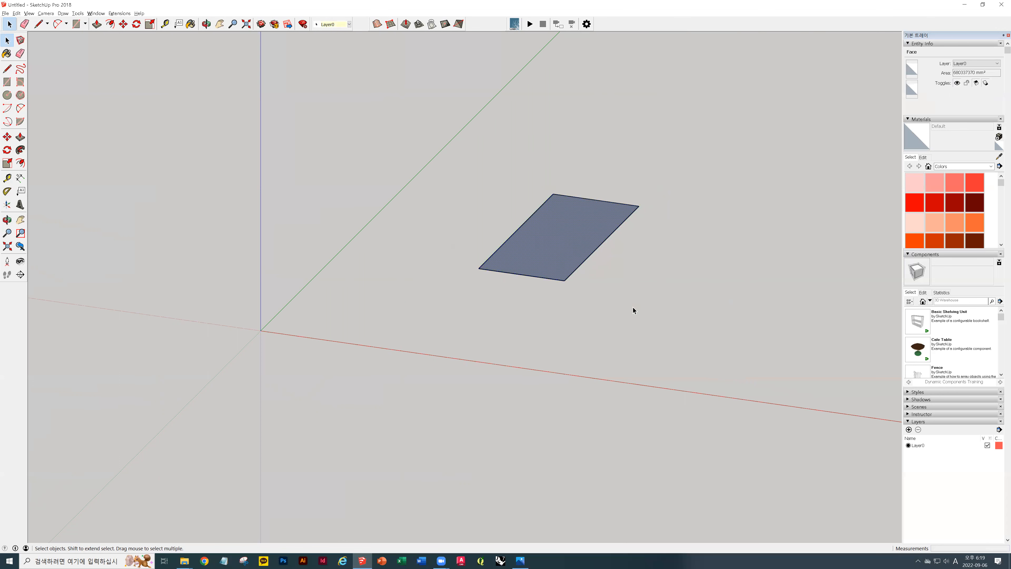
pyautogui.click(368, 174)
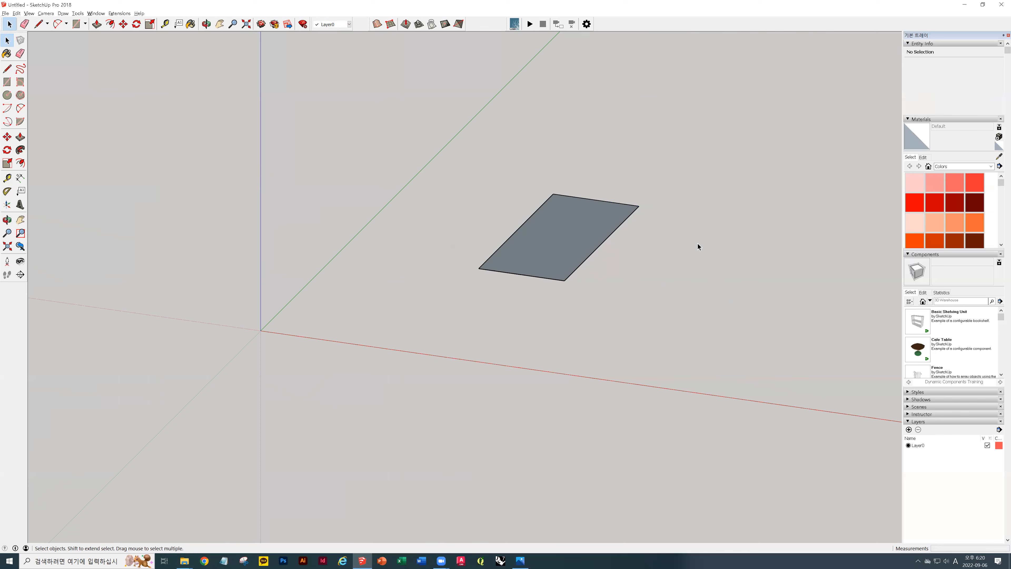
# Select the whole rectangle, remove its face from the selection, and try moving the four edges along the red axis.
pyautogui.moveTo(698, 247); pyautogui.dragTo(691, 309, button='middle')
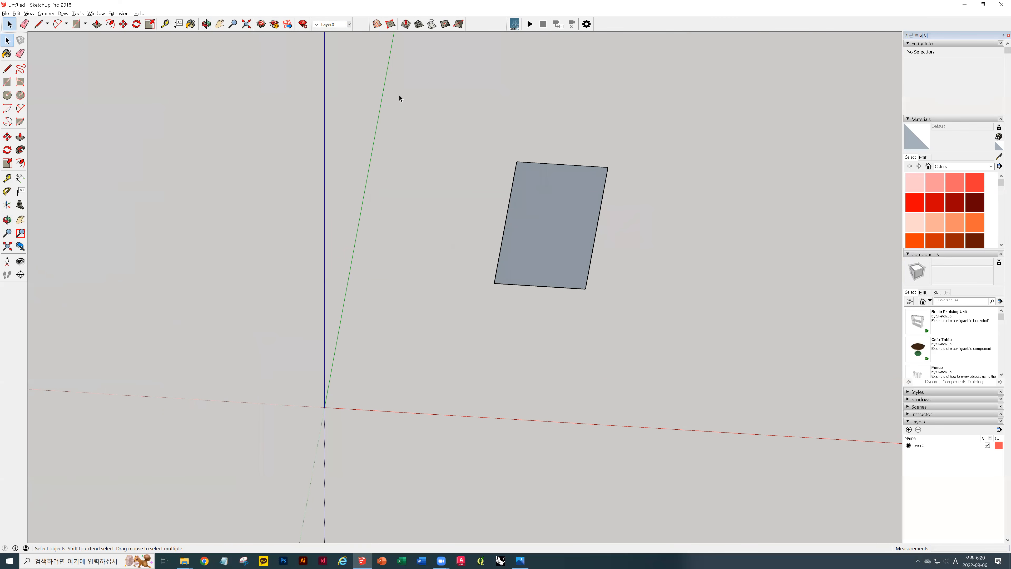
pyautogui.moveTo(446, 124); pyautogui.dragTo(661, 346)
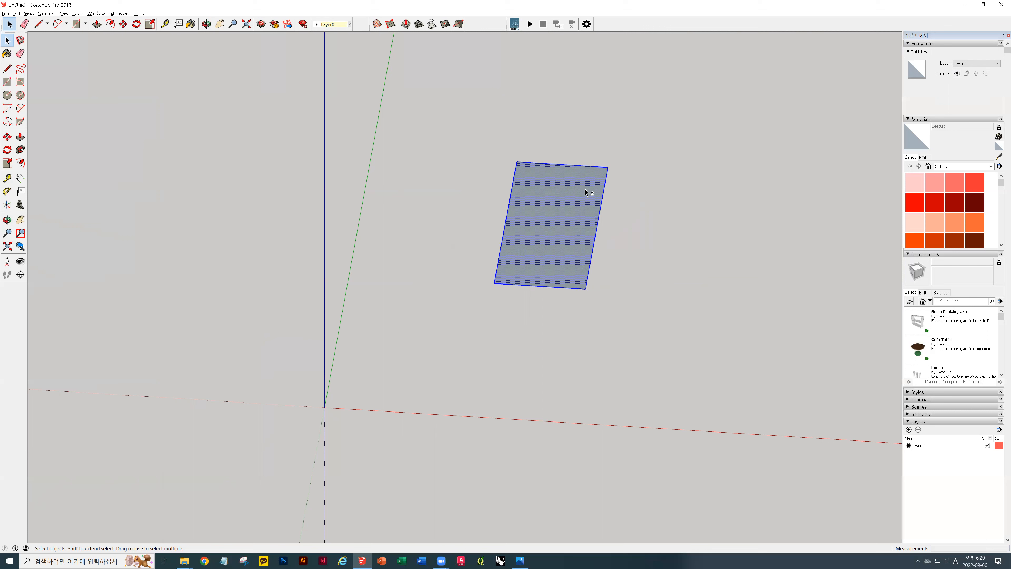
pyautogui.keyDown('shift'); pyautogui.click(567, 196); pyautogui.keyUp('shift')
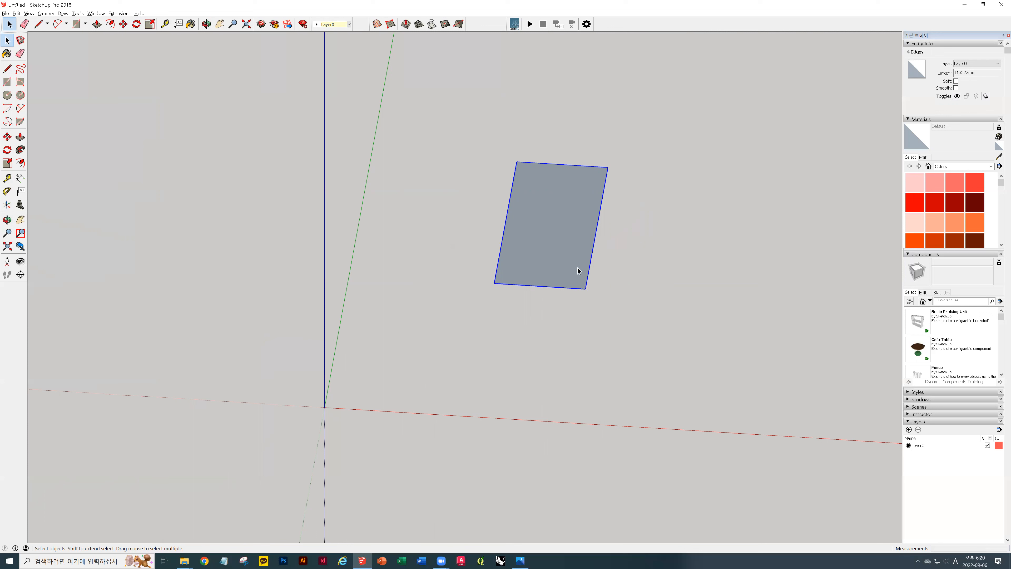
pyautogui.press('m')
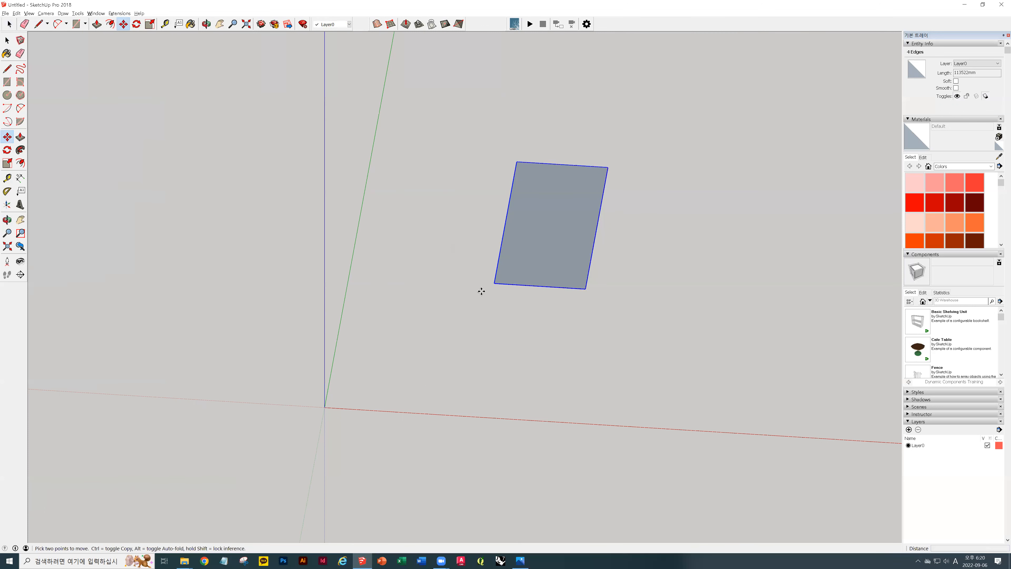
pyautogui.click(491, 284)
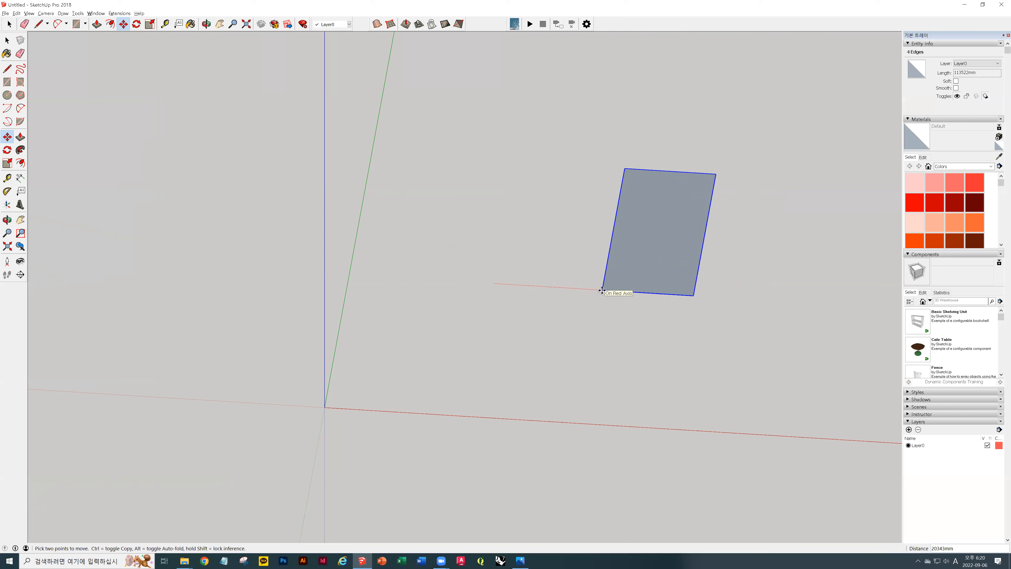
pyautogui.press('Escape')
pyautogui.press('space')
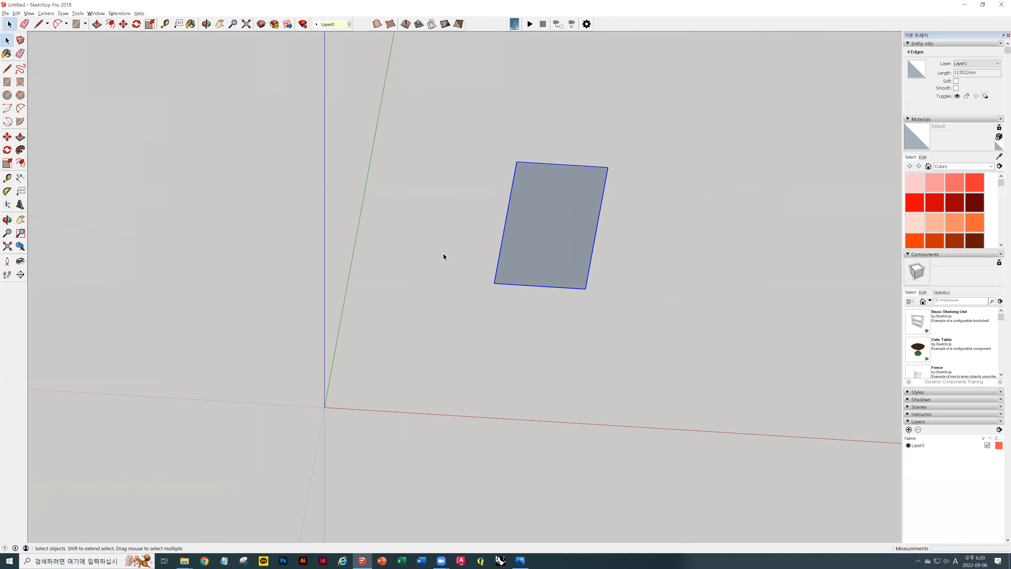
# Remove the rectangle's left edge from the selection and try moving the remaining three edges from the lower-left corner.
pyautogui.keyDown('shift'); pyautogui.click(503, 232); pyautogui.keyUp('shift')
pyautogui.press('m')
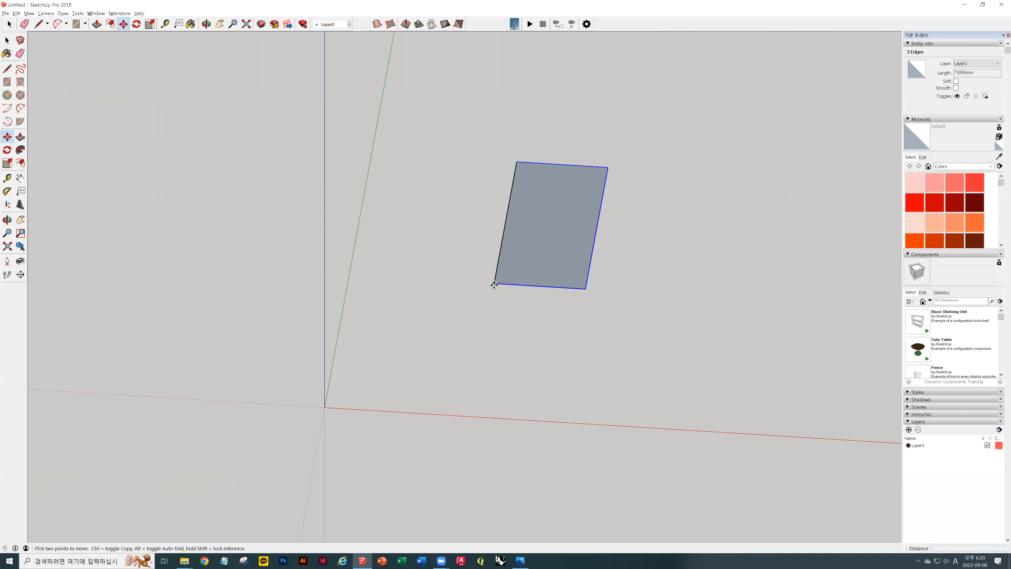
pyautogui.click(494, 283)
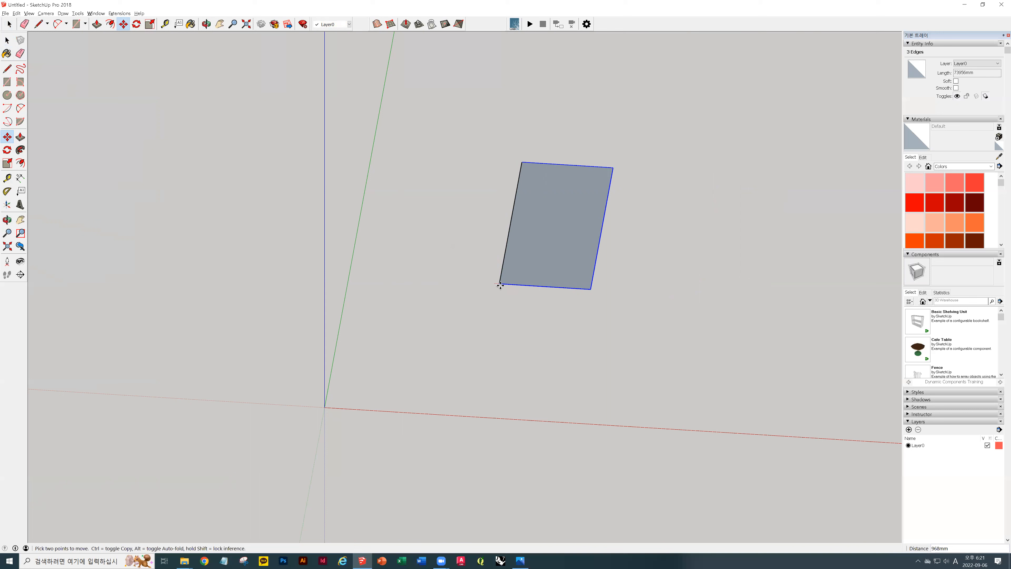
pyautogui.press('Escape')
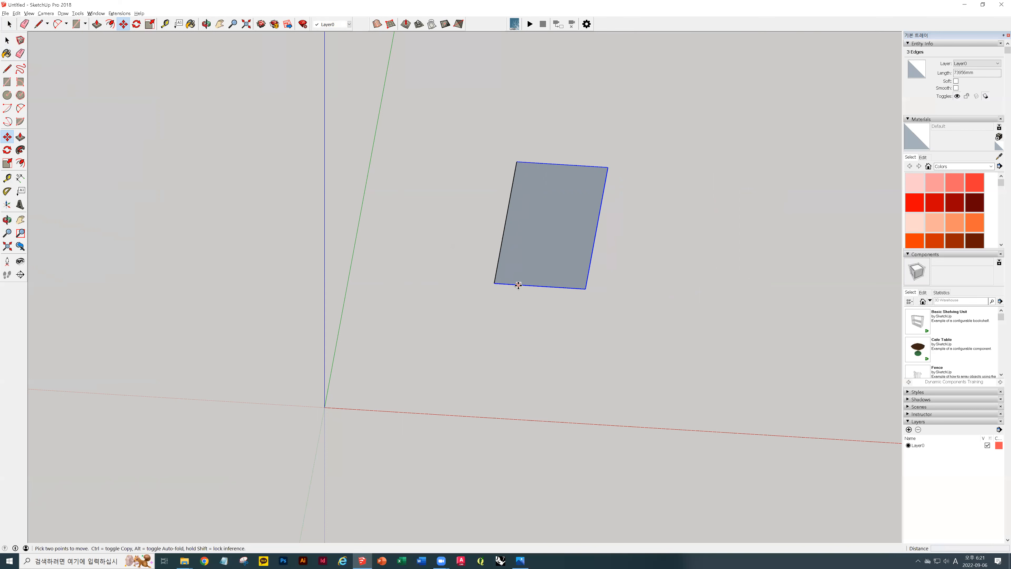
pyautogui.press('space')
# Remove the rectangle's near edge from the selection too and try moving the last two edges from the upper-right corner.
pyautogui.keyDown('shift'); pyautogui.click(520, 287); pyautogui.keyUp('shift')
pyautogui.press('m')
pyautogui.click(608, 167)
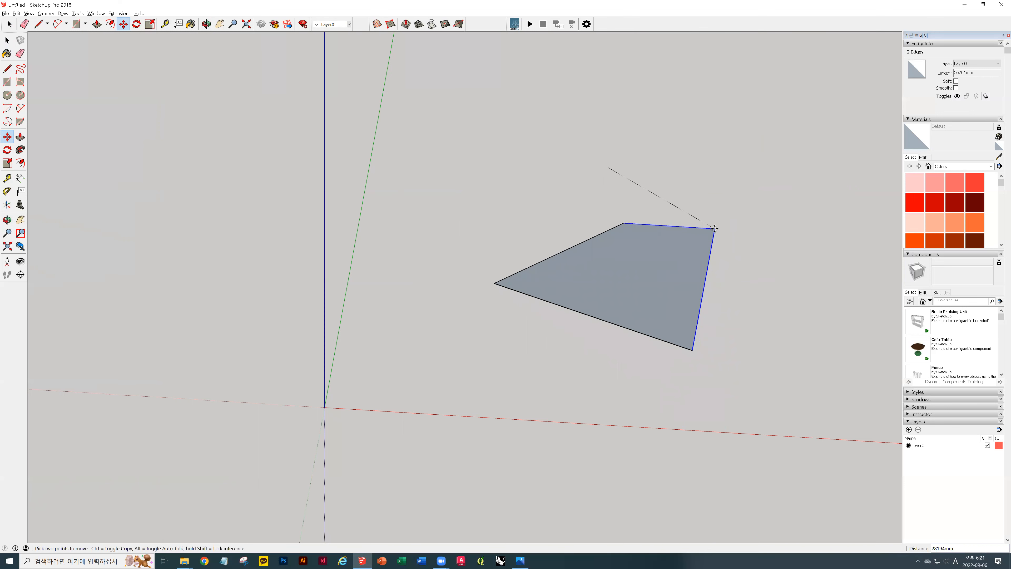
pyautogui.press('Escape')
pyautogui.press('space')
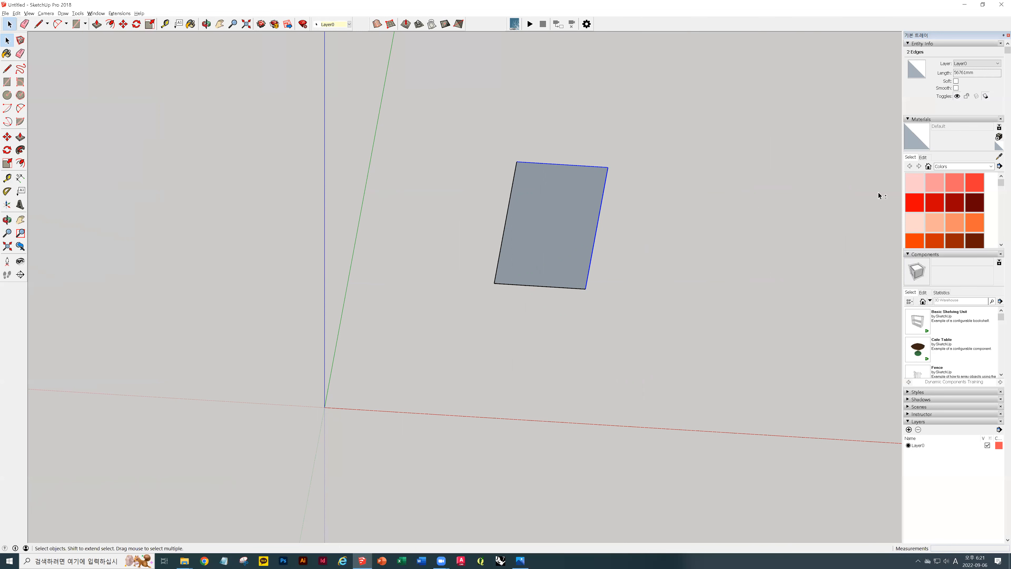
# Practise adding the face and edges back to the selection and removing them again, then clear the selection.
pyautogui.keyDown('shift'); pyautogui.click(541, 247); pyautogui.keyUp('shift')
pyautogui.keyDown('shift'); pyautogui.click(526, 286); pyautogui.keyUp('shift')
pyautogui.moveTo(557, 271); pyautogui.dragTo(479, 212, button='middle')
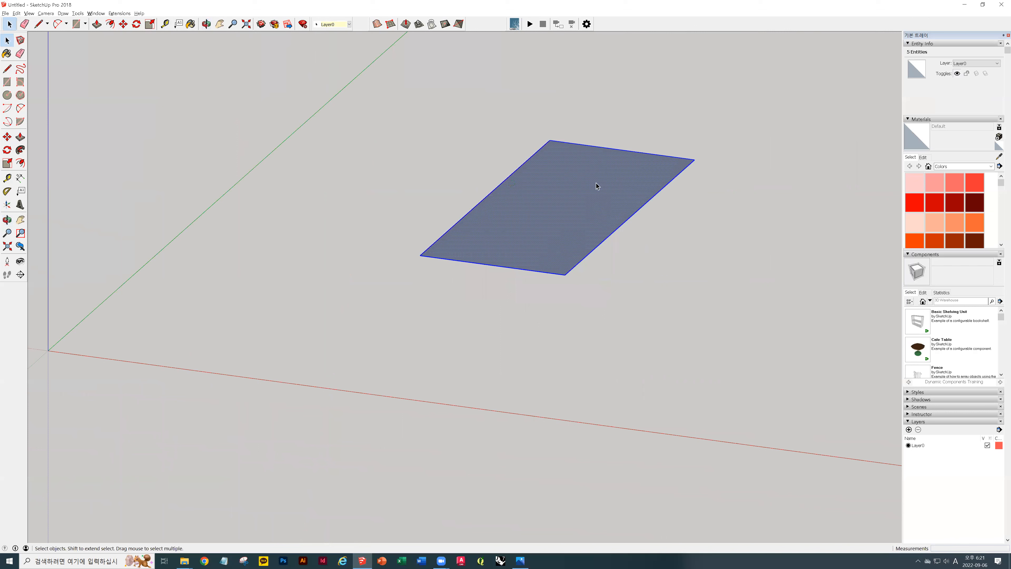
pyautogui.keyDown('shift'); pyautogui.click(534, 175); pyautogui.keyUp('shift')
pyautogui.keyDown('shift'); pyautogui.click(558, 177); pyautogui.keyUp('shift')
pyautogui.keyDown('shift'); pyautogui.click(522, 164); pyautogui.keyUp('shift')
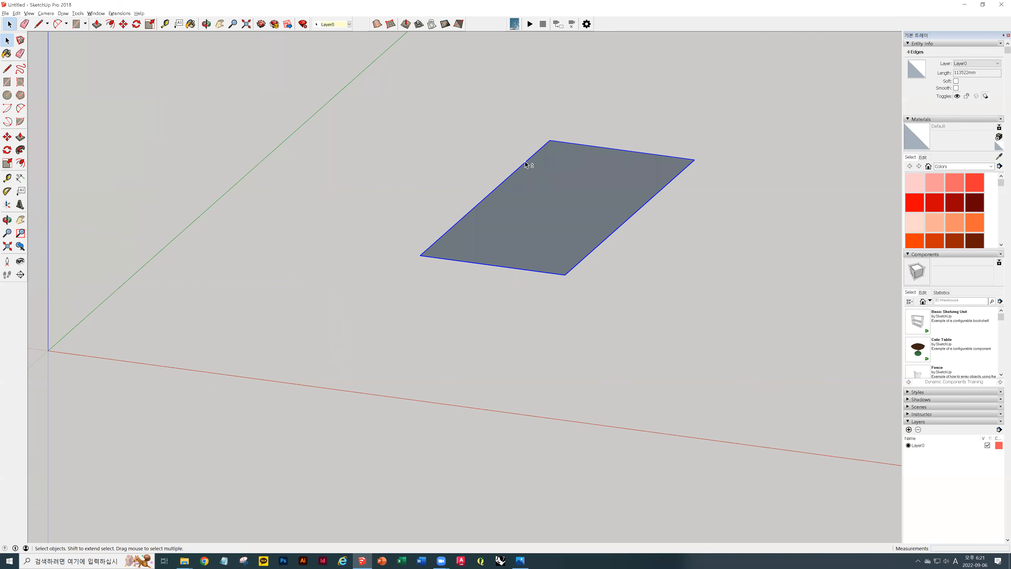
pyautogui.keyDown('shift'); pyautogui.click(537, 153); pyautogui.keyUp('shift')
pyautogui.click(727, 288)
# Try raising the rectangle's face into a solid box with Push/Pull, then undo the extrusion.
pyautogui.moveTo(607, 276); pyautogui.dragTo(799, 289, button='middle')
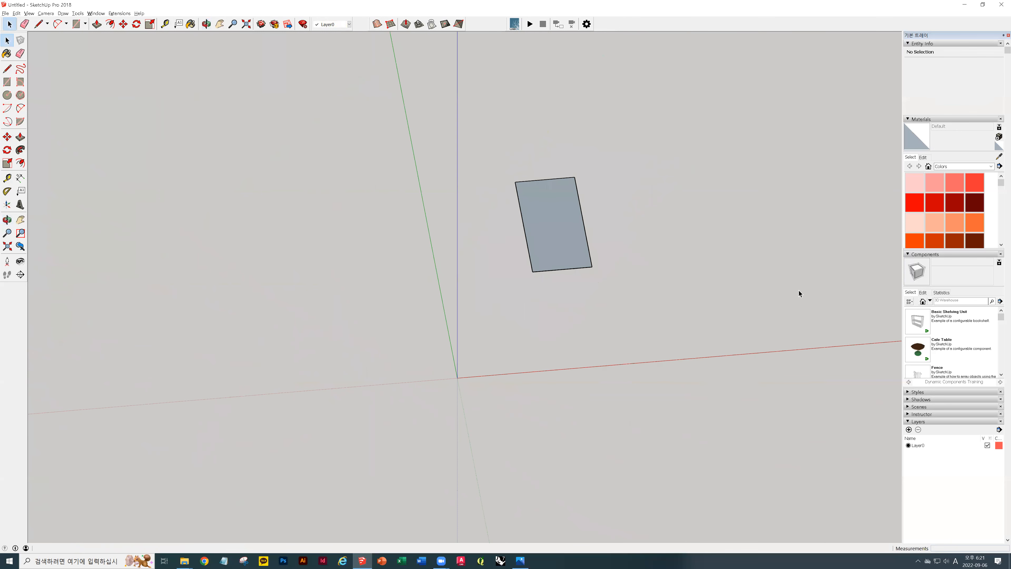
pyautogui.moveTo(760, 263); pyautogui.dragTo(497, 282, button='middle')
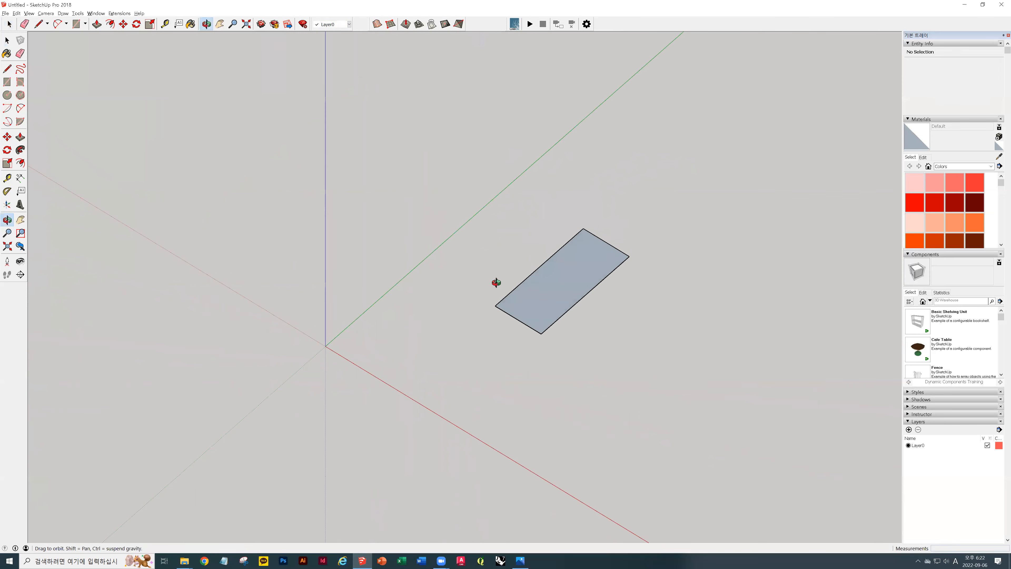
pyautogui.scroll(3, 598, 292)
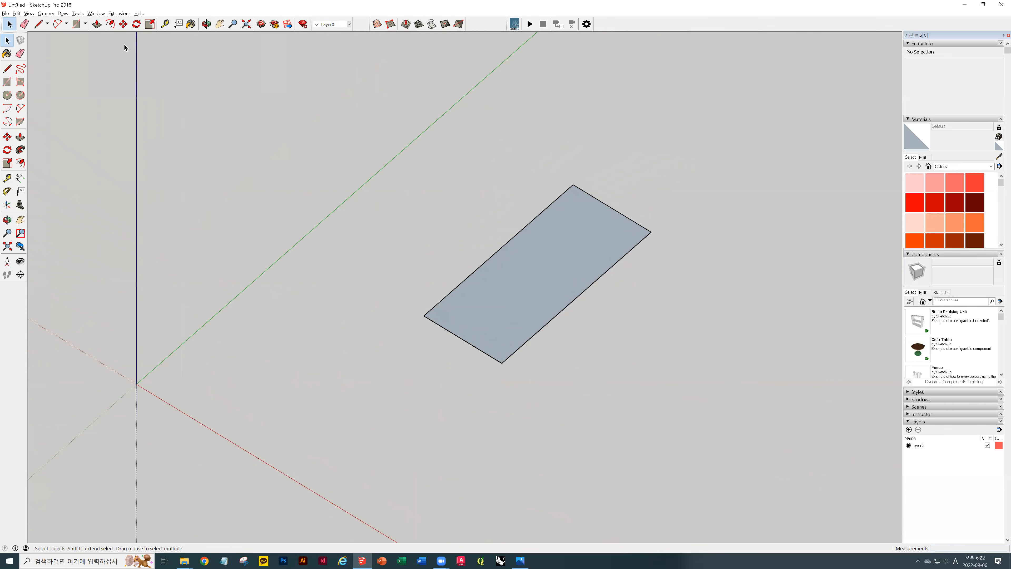
pyautogui.press('p')
pyautogui.click(566, 280)
pyautogui.click(593, 154)
pyautogui.press('space')
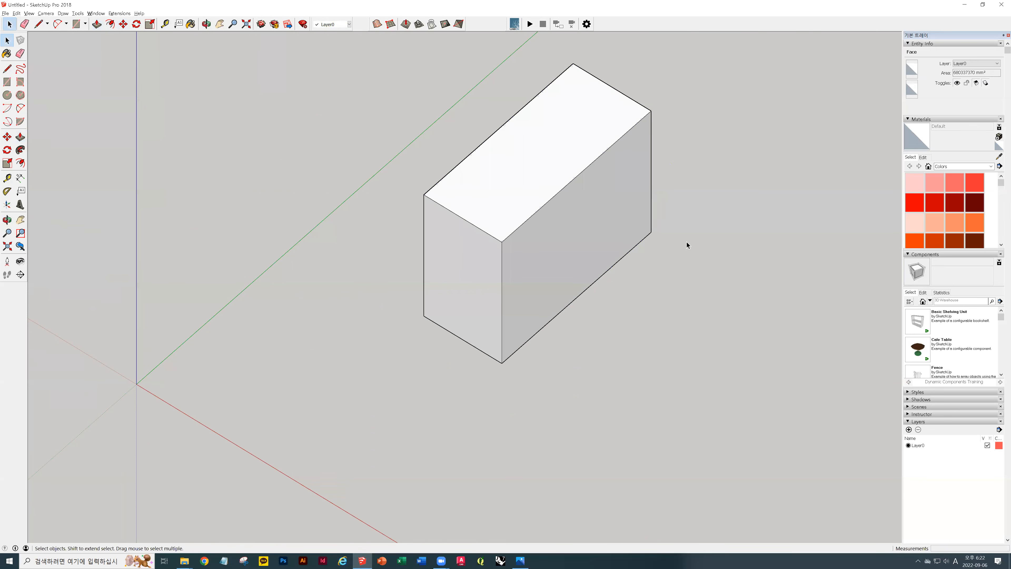
pyautogui.hotkey('ctrl', 'z')
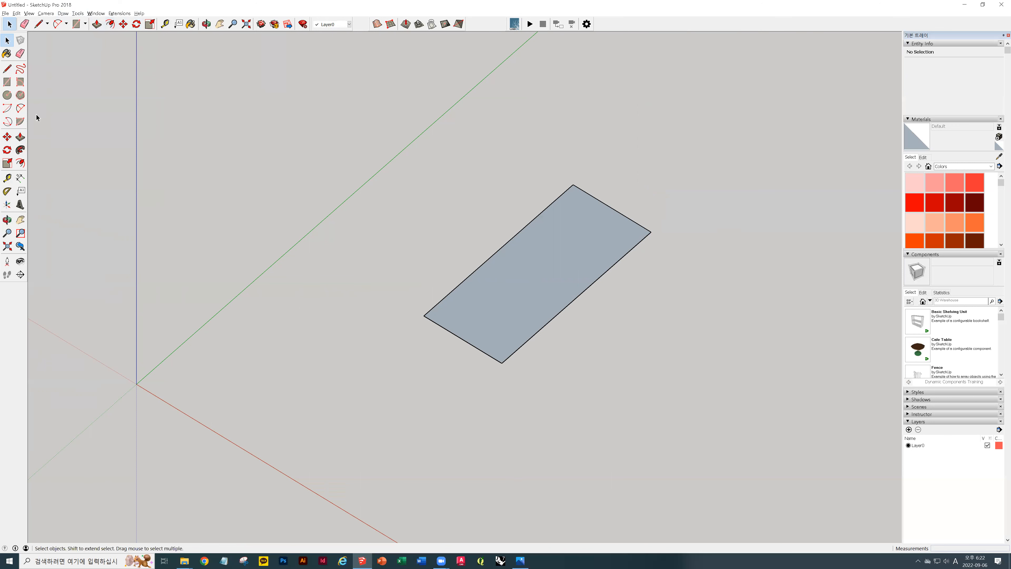
# Offset the rectangle's outline inward by 300 mm.
pyautogui.click(21, 163)
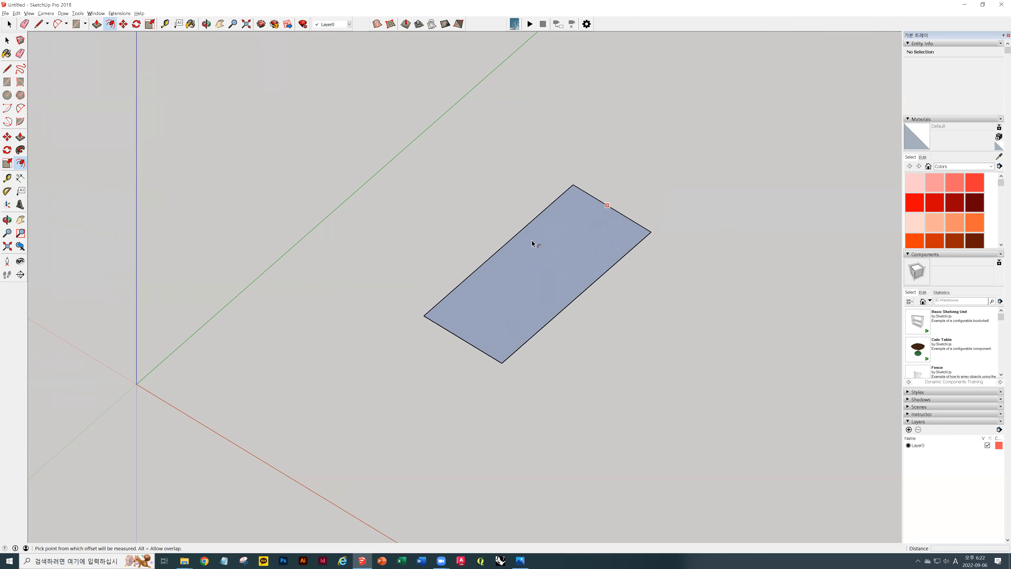
pyautogui.click(549, 255)
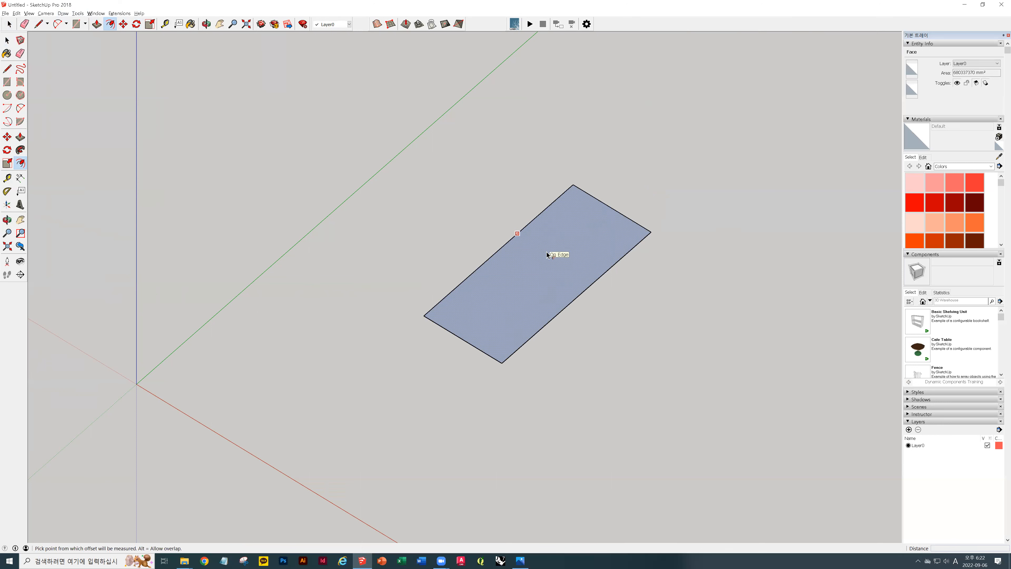
pyautogui.click(548, 254)
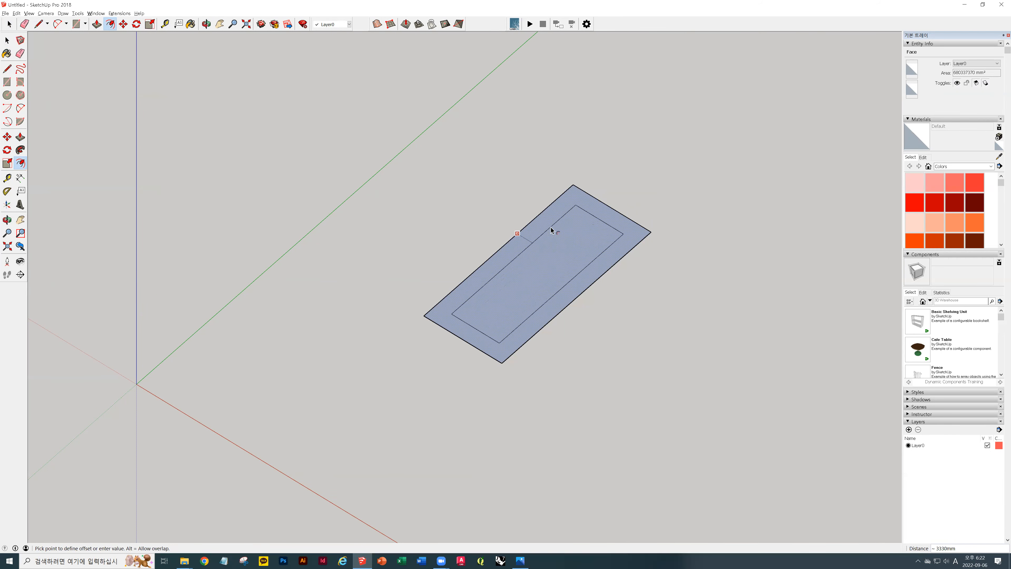
pyautogui.write('300')
pyautogui.press('Return')
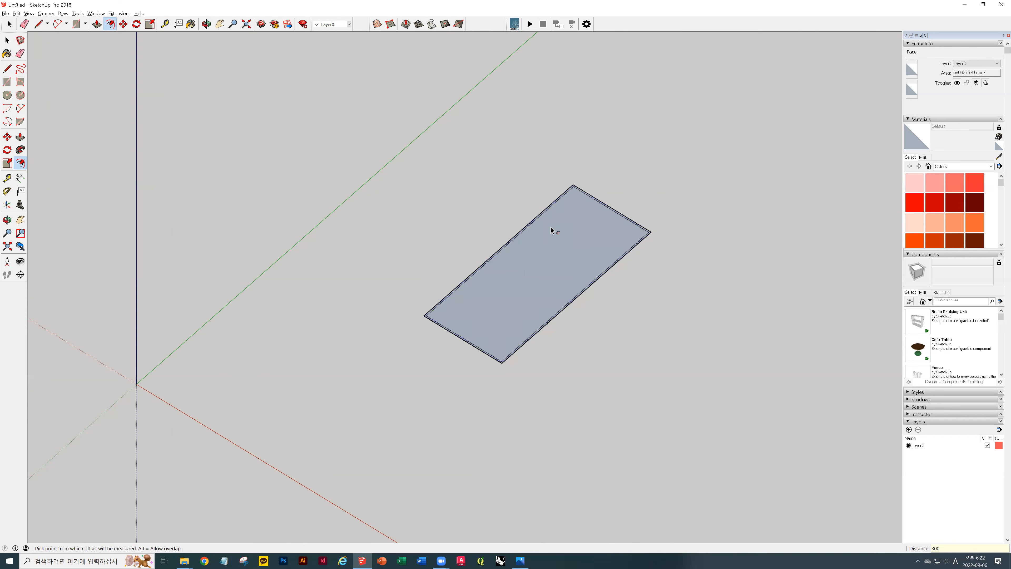
pyautogui.press('space')
# Delete the large inner face so that only the narrow border strip is left.
pyautogui.scroll(8, 535, 228)
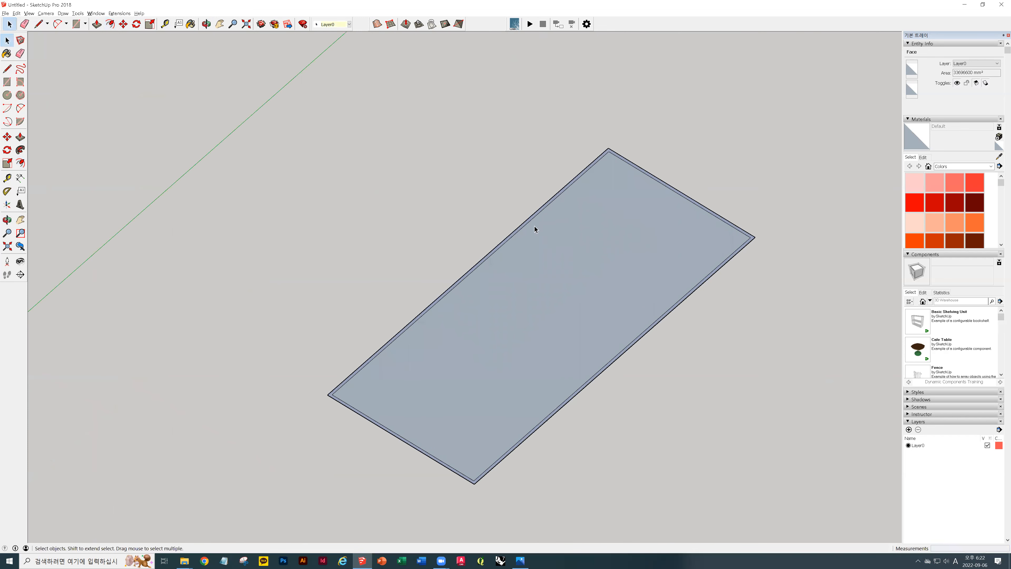
pyautogui.moveTo(531, 216); pyautogui.dragTo(618, 299, button='middle')
pyautogui.scroll(-2, 618, 299)
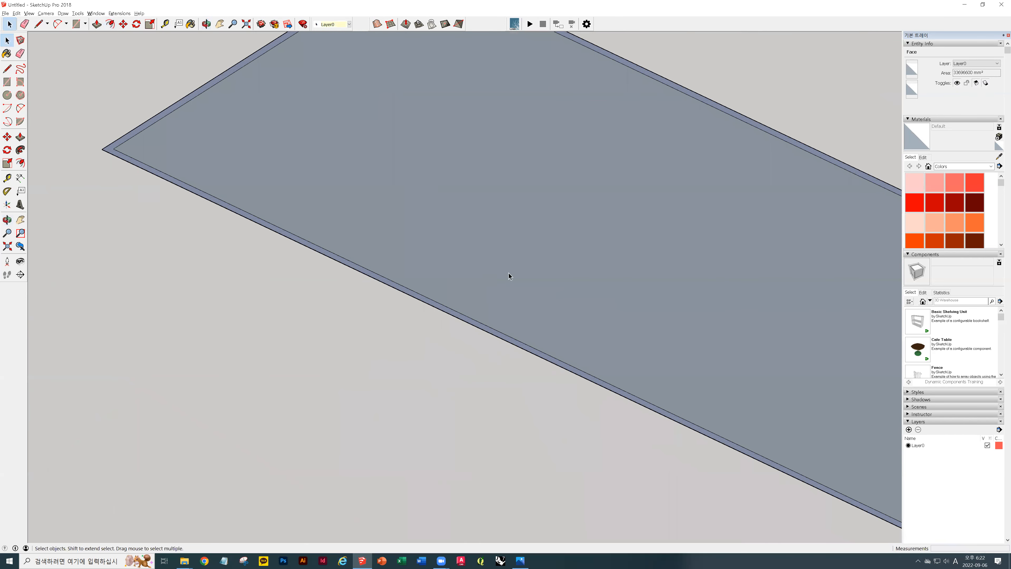
pyautogui.keyDown('shift'); pyautogui.moveTo(509, 274); pyautogui.dragTo(389, 262, button='middle'); pyautogui.keyUp('shift')
pyautogui.scroll(-1, 654, 244)
pyautogui.moveTo(655, 244); pyautogui.dragTo(318, 105, button='middle')
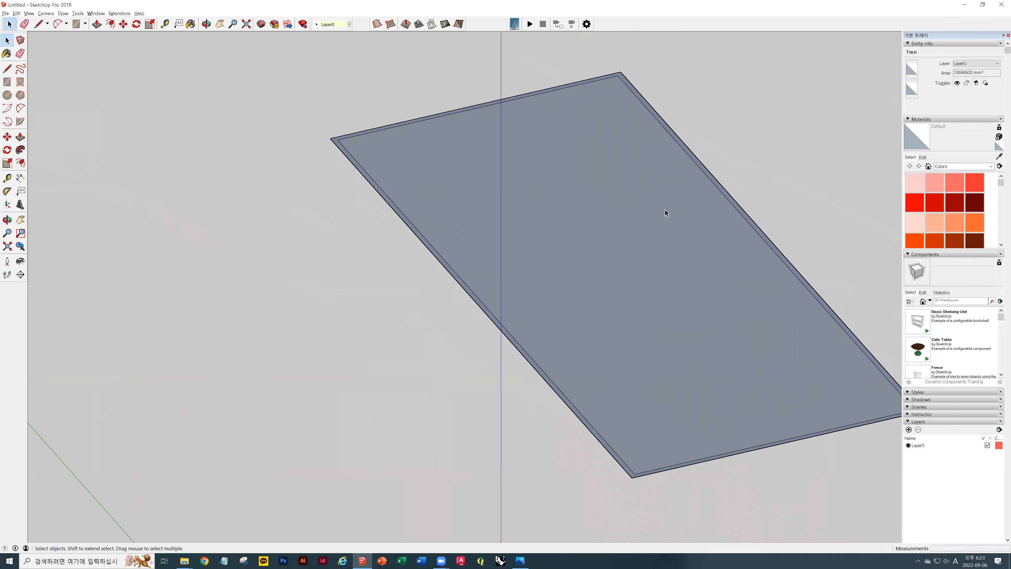
pyautogui.click(716, 237)
pyautogui.press('Delete')
# Raise the narrow border strip upward with Push/Pull to form four enclosing walls.
pyautogui.moveTo(711, 240); pyautogui.dragTo(468, 225, button='middle')
pyautogui.scroll(5, 582, 130)
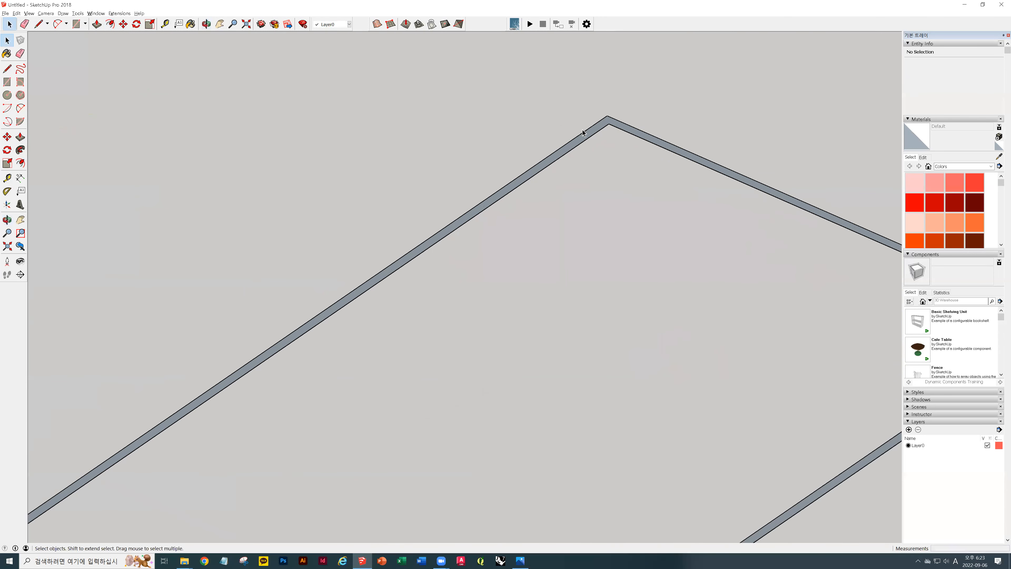
pyautogui.scroll(-3, 639, 101)
pyautogui.moveTo(664, 110); pyautogui.dragTo(492, 261, button='middle')
pyautogui.scroll(-3, 492, 262)
pyautogui.moveTo(395, 246); pyautogui.dragTo(493, 293, button='middle')
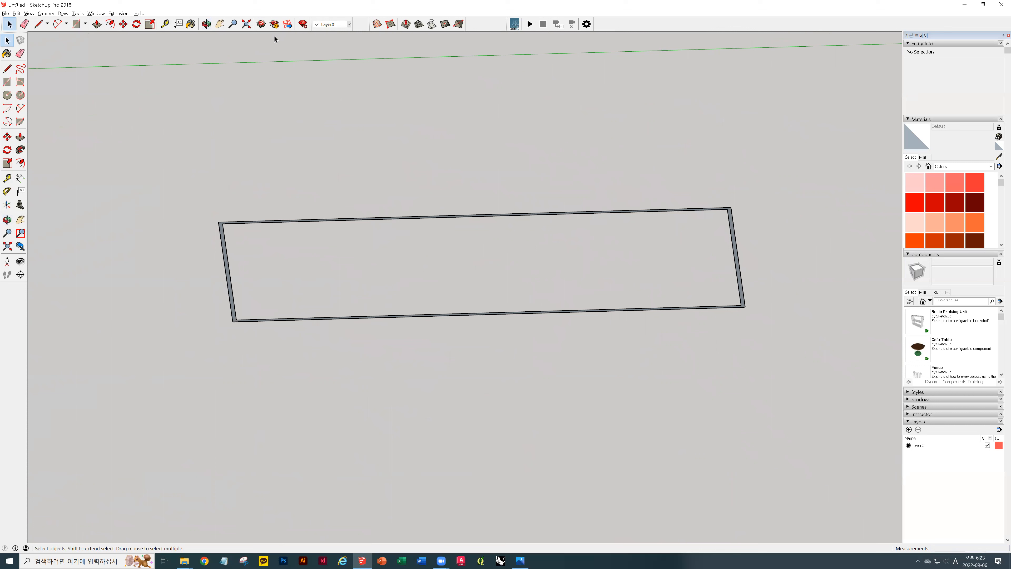
pyautogui.press('p')
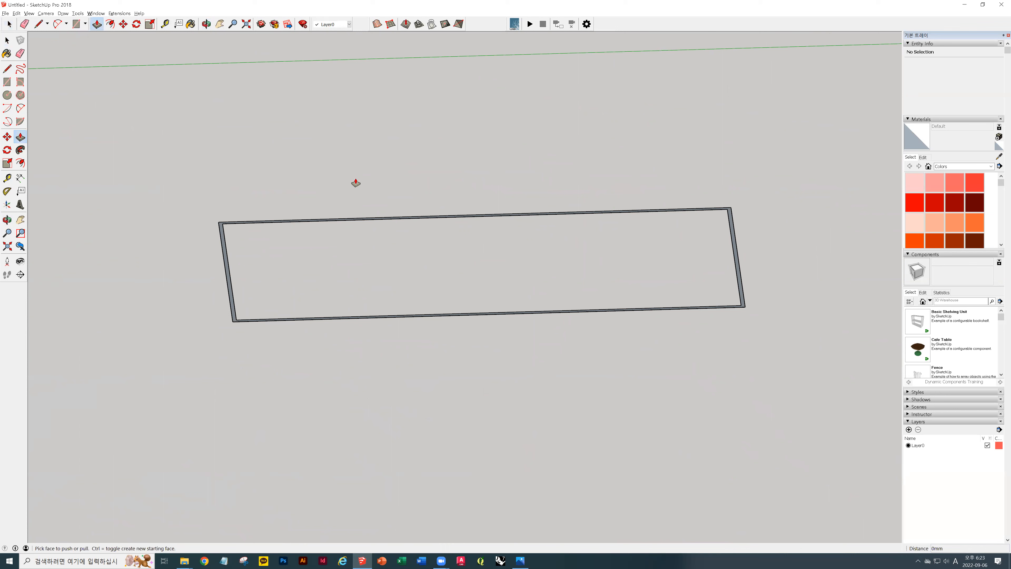
pyautogui.moveTo(388, 315); pyautogui.dragTo(350, 289, button='middle')
pyautogui.click(339, 288)
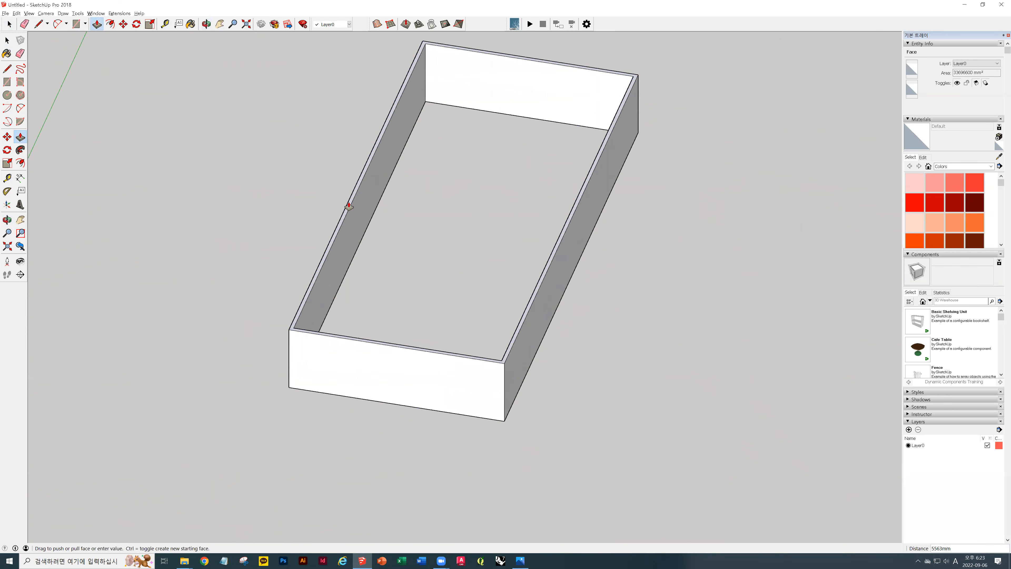
pyautogui.press('space')
# Draw a short line along the walls' inner upper edge at the back corner to cover the opening with a face.
pyautogui.moveTo(772, 245); pyautogui.dragTo(364, 402, button='middle')
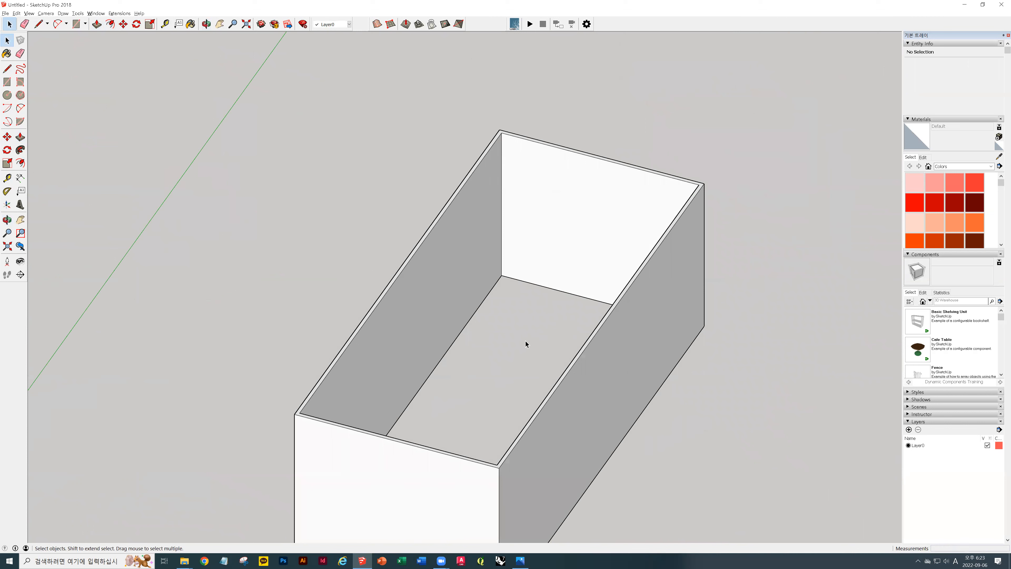
pyautogui.press('l')
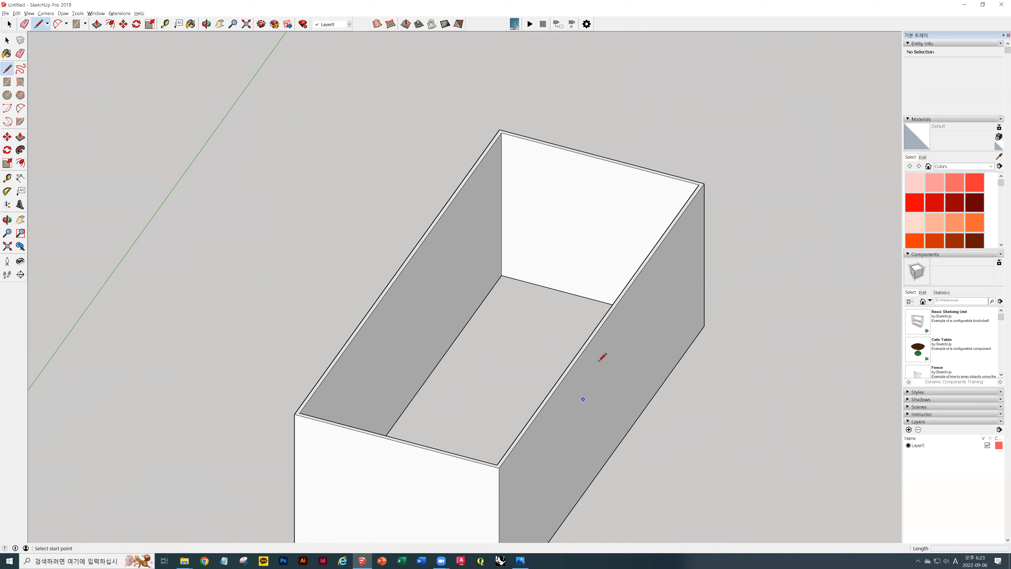
pyautogui.moveTo(614, 335)
pyautogui.mouseDown(button='middle')
pyautogui.moveTo(467, 90)
pyautogui.moveTo(524, 115)
pyautogui.moveTo(632, 90)
pyautogui.moveTo(591, 309)
pyautogui.moveTo(560, 165)
pyautogui.mouseUp(button='middle')
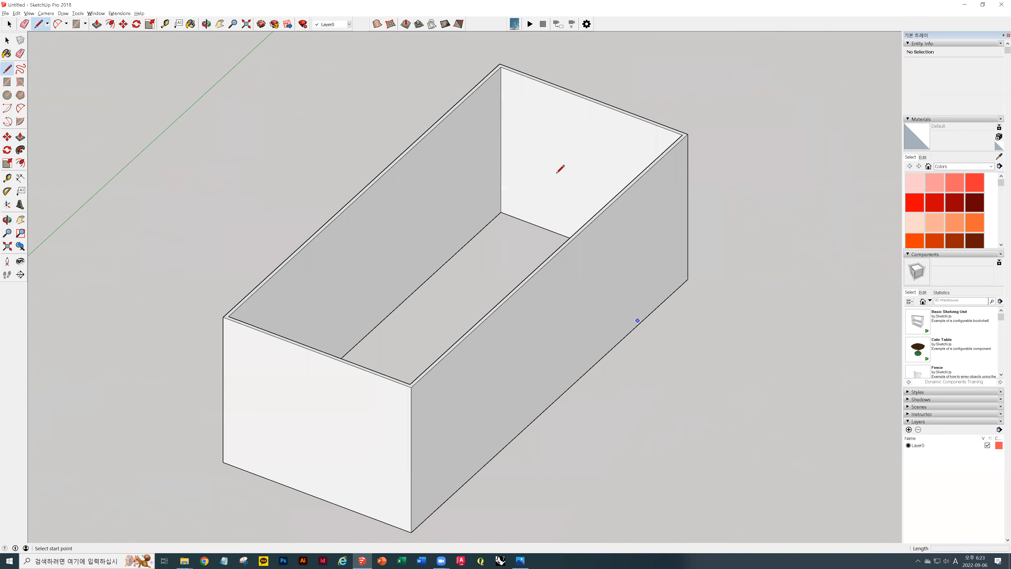
pyautogui.click(682, 135)
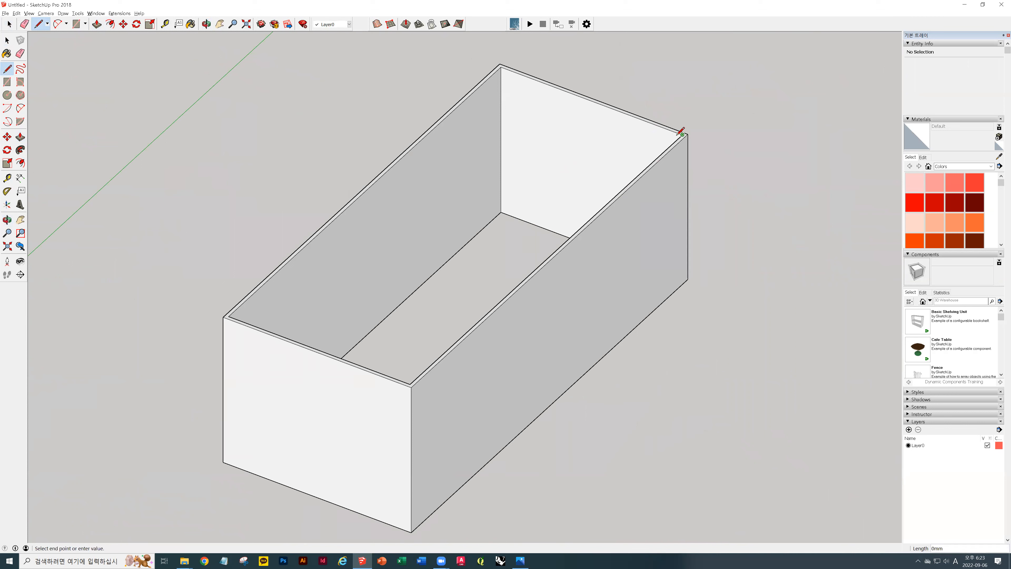
pyautogui.click(666, 129)
pyautogui.press('space')
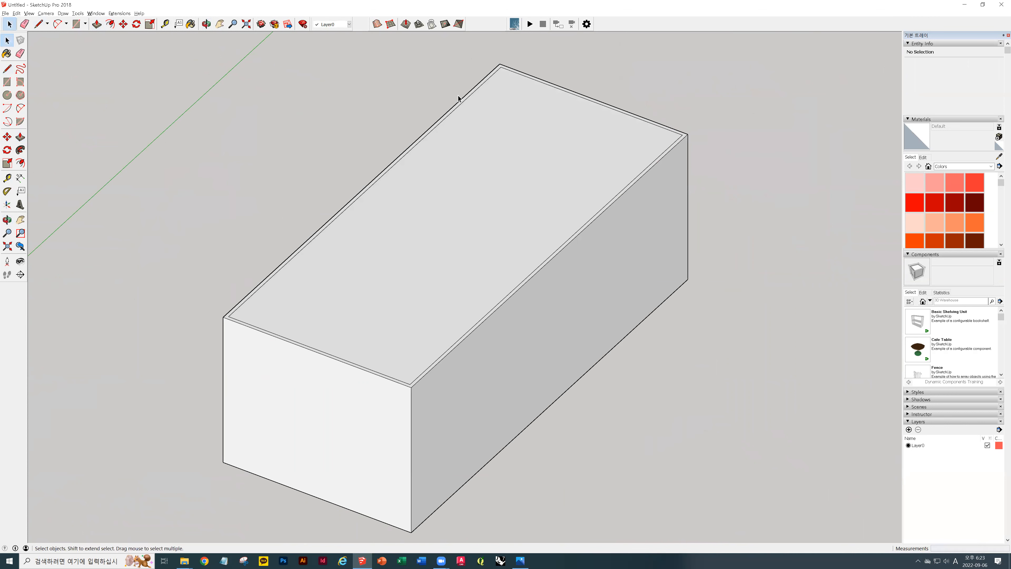
# Examine the walled box from below, from the side and from above.
pyautogui.moveTo(594, 312); pyautogui.dragTo(547, 252, button='middle')
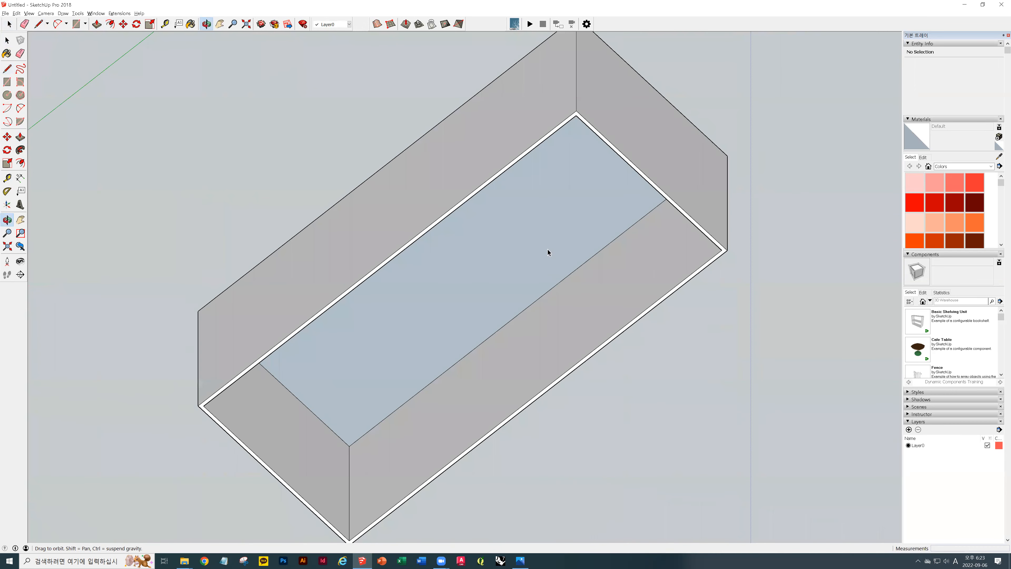
pyautogui.moveTo(520, 214); pyautogui.dragTo(478, 222, button='middle')
pyautogui.moveTo(650, 366); pyautogui.dragTo(781, 201, button='middle')
pyautogui.moveTo(507, 172); pyautogui.dragTo(697, 162, button='middle')
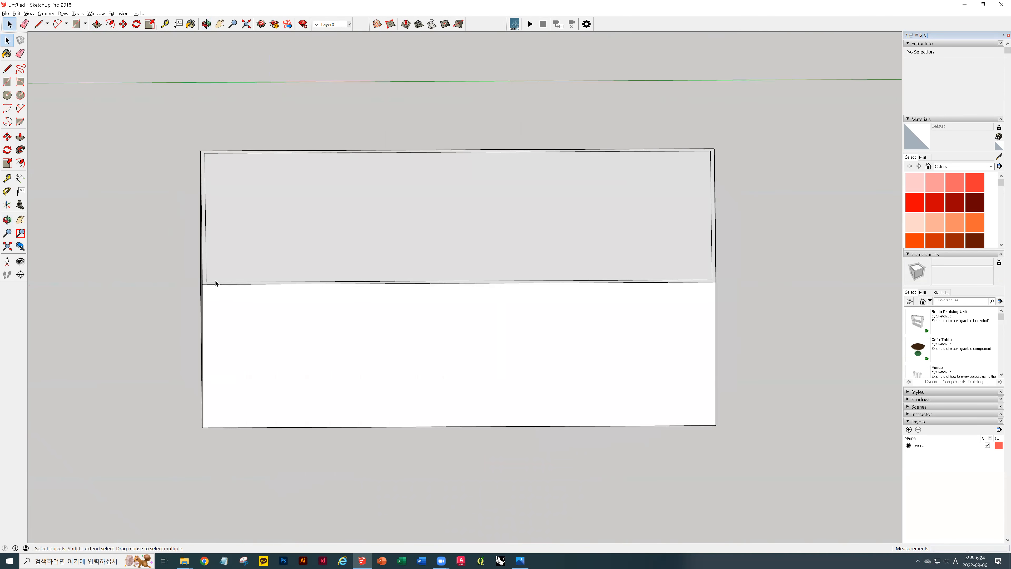
pyautogui.moveTo(580, 153); pyautogui.dragTo(585, 377, button='middle')
pyautogui.moveTo(493, 164)
pyautogui.mouseDown(button='middle')
pyautogui.moveTo(469, 303)
pyautogui.moveTo(478, 292)
pyautogui.moveTo(492, 399)
pyautogui.moveTo(681, 459)
pyautogui.moveTo(591, 454)
pyautogui.mouseUp(button='middle')
pyautogui.click(478, 293)
pyautogui.click(591, 453)
# Draw a line along the inner edge of the box's underside, from one corner to the next.
pyautogui.press('l')
pyautogui.click(326, 515)
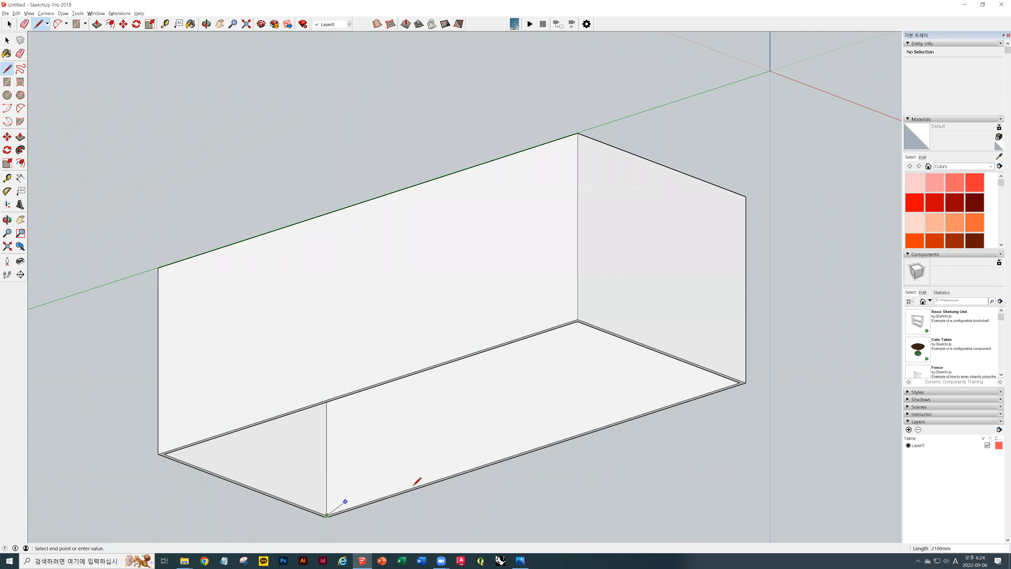
pyautogui.click(740, 383)
pyautogui.press('space')
pyautogui.moveTo(637, 383); pyautogui.dragTo(420, 343, button='middle')
pyautogui.moveTo(584, 303); pyautogui.dragTo(422, 350, button='middle')
pyautogui.moveTo(704, 374); pyautogui.dragTo(581, 304, button='middle')
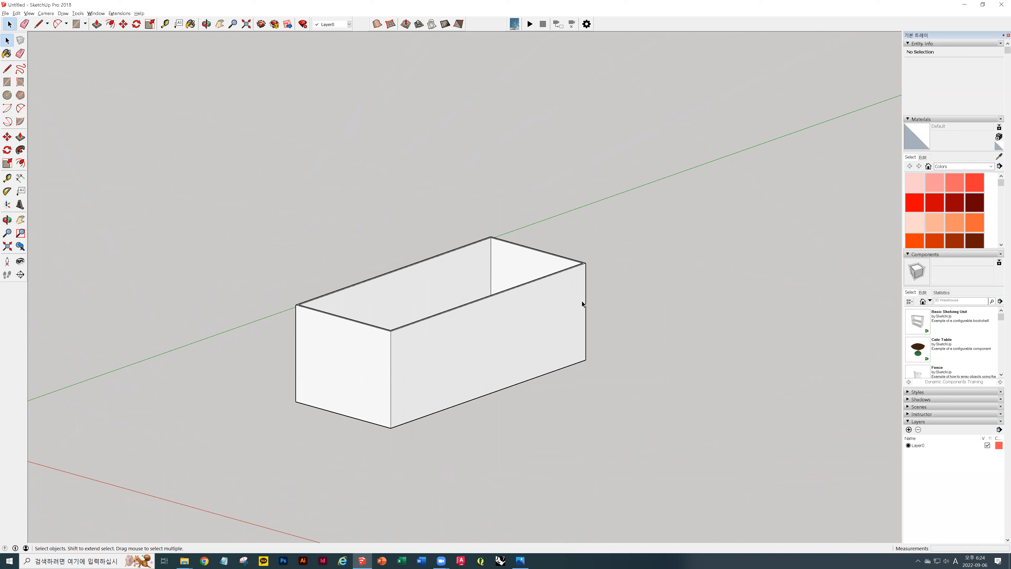
pyautogui.moveTo(581, 301); pyautogui.dragTo(370, 301, button='middle')
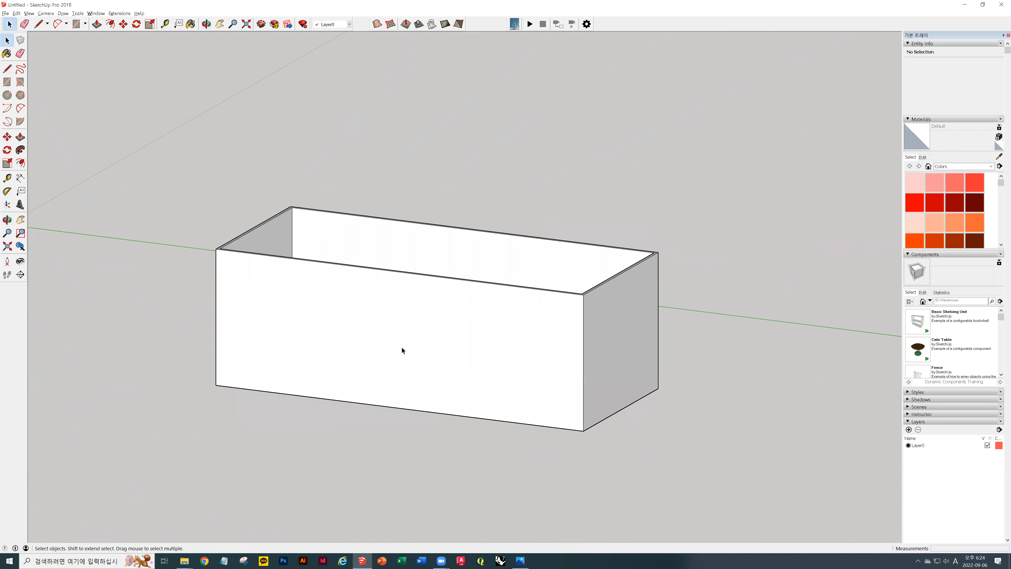
pyautogui.press('F3')
pyautogui.press('F2')
pyautogui.moveTo(330, 235); pyautogui.dragTo(262, 298, button='middle')
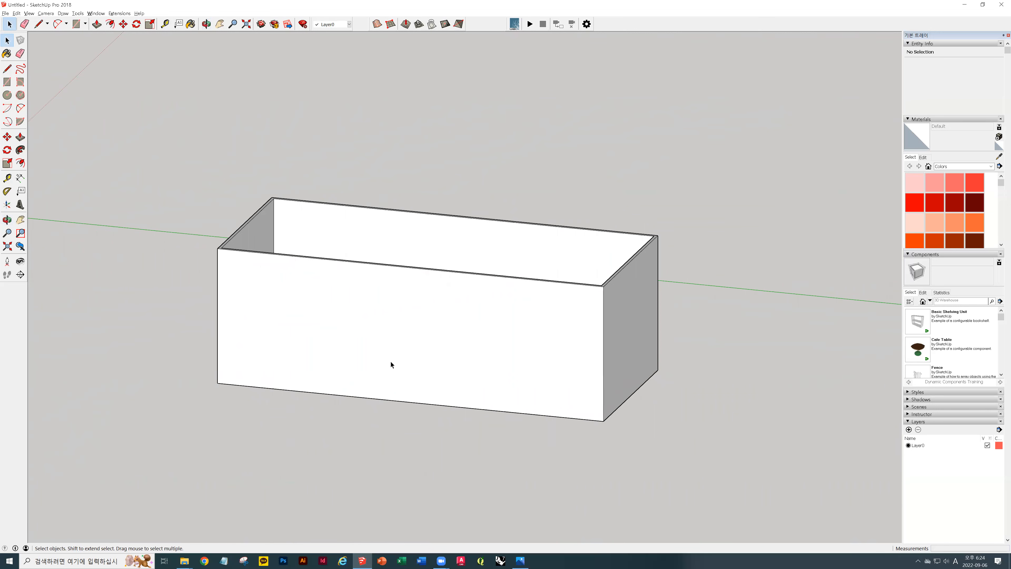
pyautogui.moveTo(416, 294); pyautogui.dragTo(544, 318, button='middle')
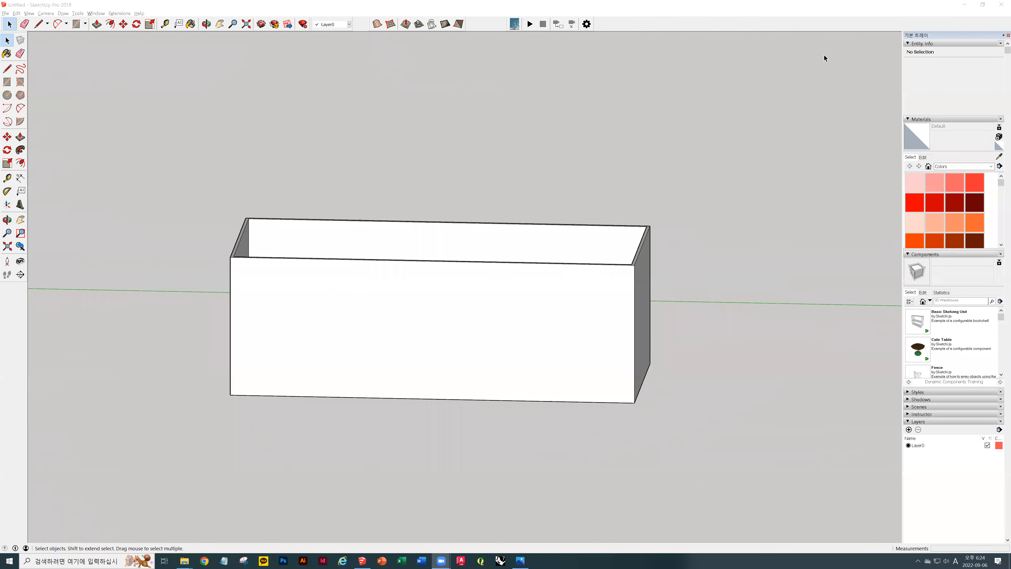
pyautogui.moveTo(468, 305); pyautogui.dragTo(356, 254, button='middle')
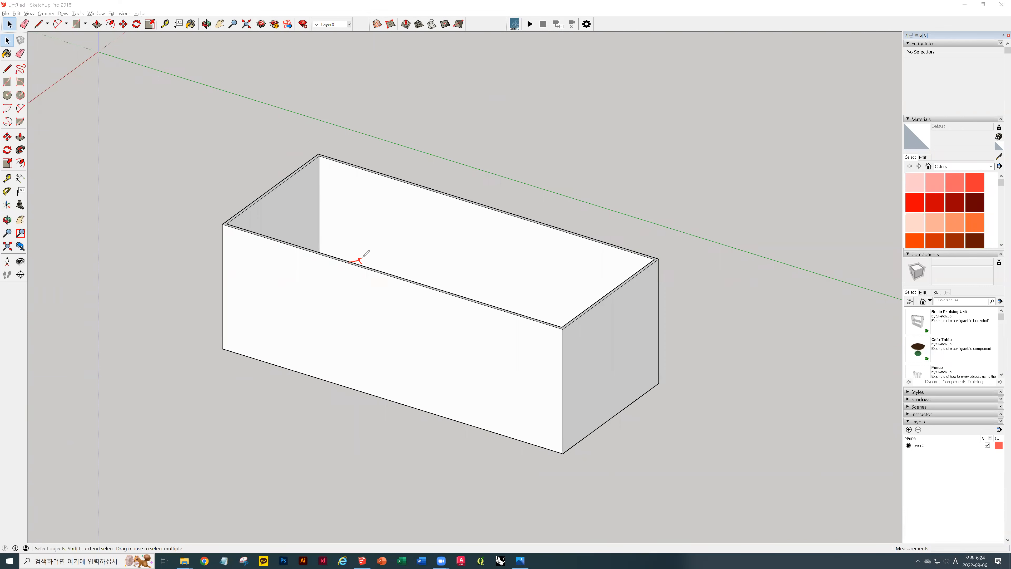
pyautogui.moveTo(363, 258); pyautogui.dragTo(352, 265)
pyautogui.moveTo(369, 323)
pyautogui.mouseDown()
pyautogui.moveTo(373, 304)
pyautogui.moveTo(393, 306)
pyautogui.moveTo(370, 323)
pyautogui.mouseUp()
pyautogui.rightClick(665, 54)
pyautogui.click(622, 61)
pyautogui.moveTo(414, 322)
pyautogui.mouseDown(button='middle')
pyautogui.moveTo(558, 303)
pyautogui.moveTo(412, 282)
pyautogui.mouseUp(button='middle')
# Draw an upright rectangle of about 16 m² near the middle of the long outer wall as a window outline.
pyautogui.press('l')
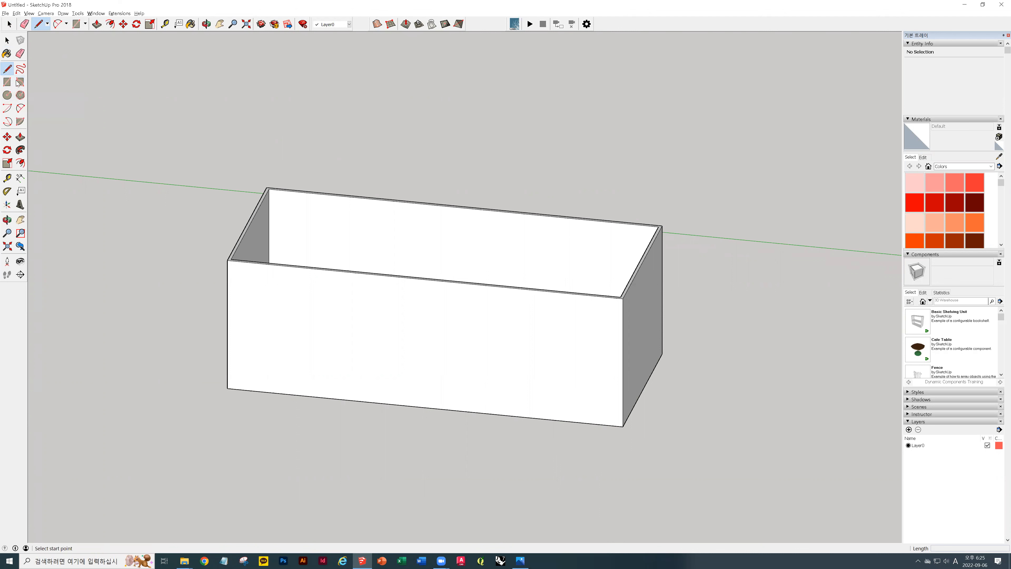
pyautogui.click(7, 82)
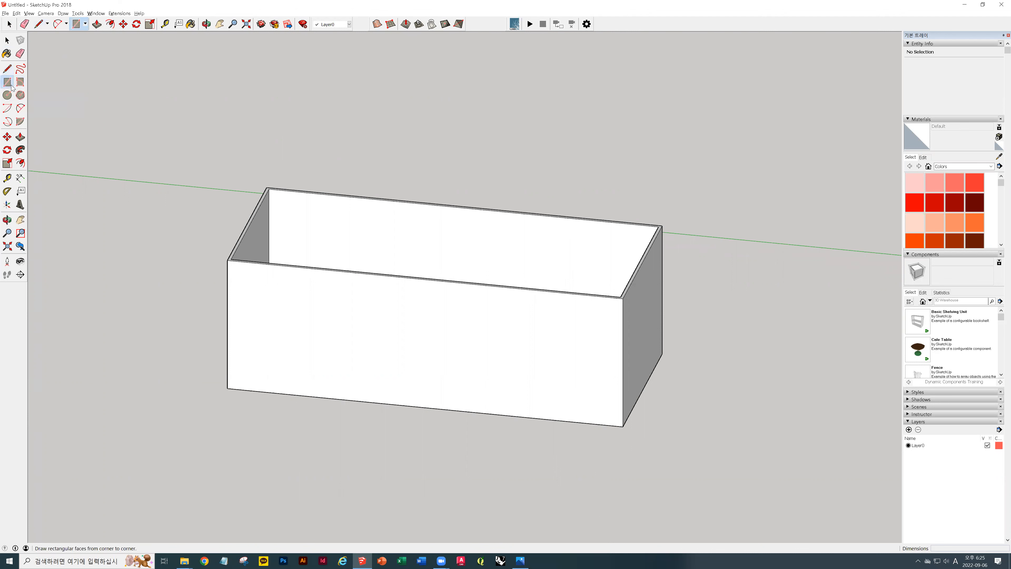
pyautogui.click(380, 297)
pyautogui.click(417, 342)
# Try to open the window by deleting the rectangle's face from the outer wall surface.
pyautogui.moveTo(406, 361); pyautogui.dragTo(780, 338, button='middle')
pyautogui.scroll(5, 511, 318)
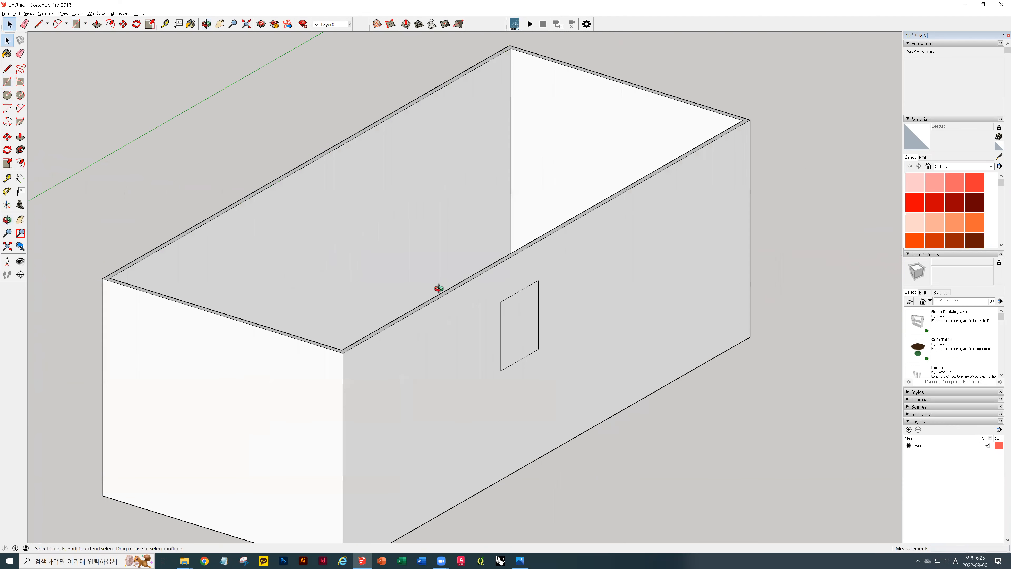
pyautogui.moveTo(439, 288); pyautogui.dragTo(308, 274, button='middle')
pyautogui.scroll(2, 400, 306)
pyautogui.press('space')
pyautogui.click(409, 305)
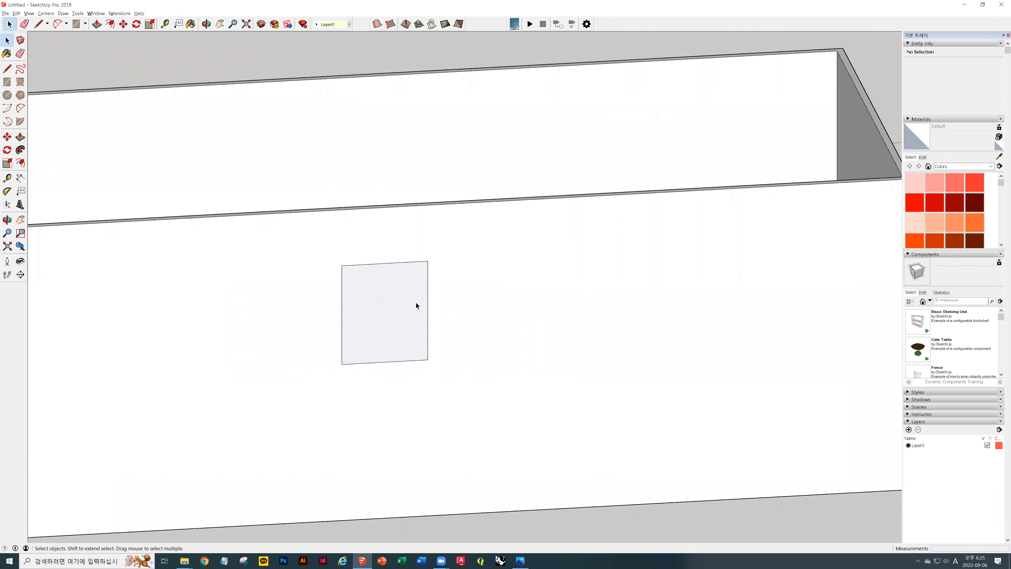
pyautogui.click(549, 348)
pyautogui.moveTo(256, 281); pyautogui.dragTo(180, 178, button='middle')
pyautogui.scroll(3, 667, 224)
pyautogui.scroll(-3, 179, 178)
pyautogui.moveTo(278, 249); pyautogui.dragTo(588, 274, button='middle')
pyautogui.click(659, 327)
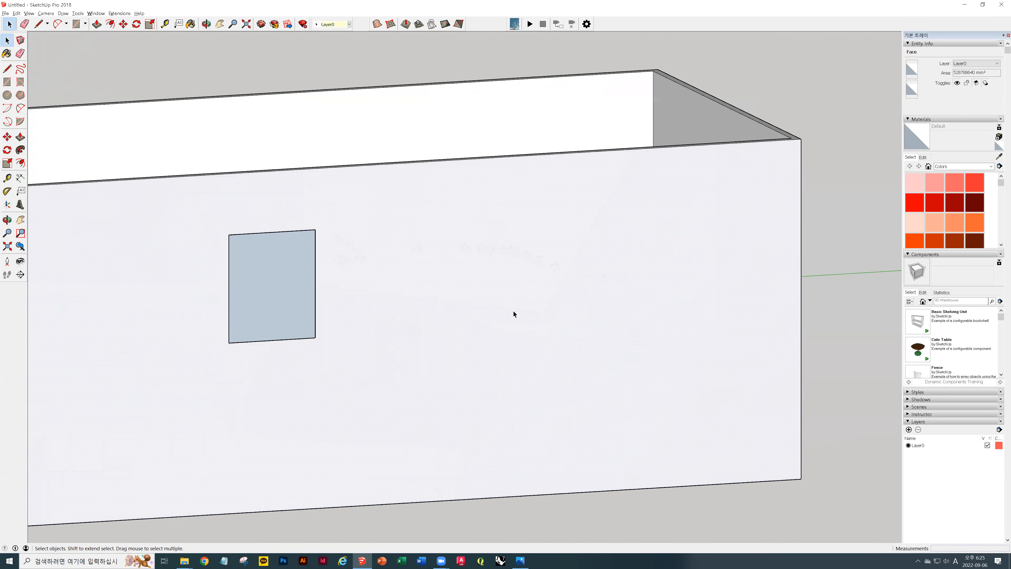
pyautogui.scroll(-3, 445, 241)
pyautogui.moveTo(445, 241); pyautogui.dragTo(446, 350, button='middle')
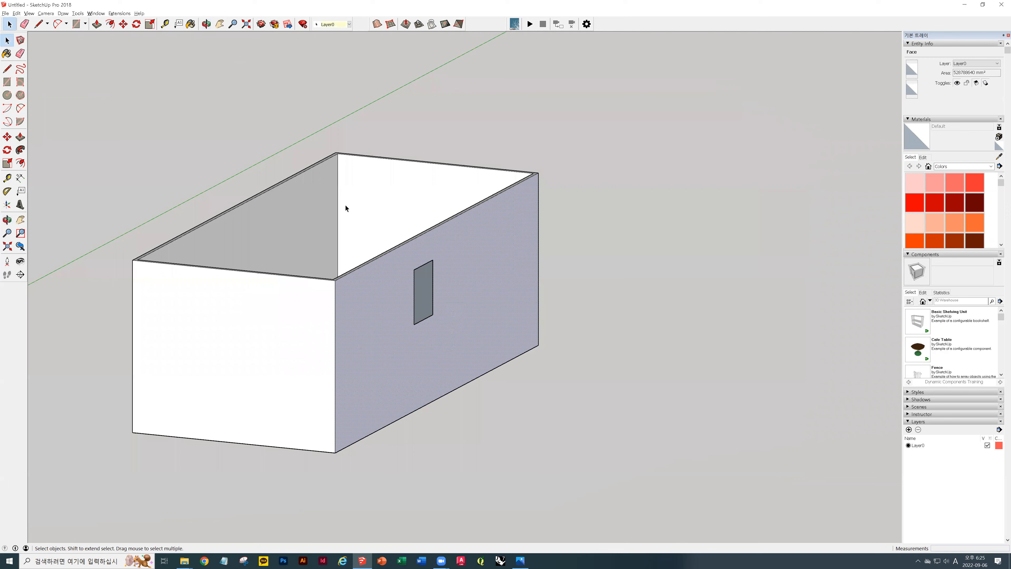
pyautogui.moveTo(428, 258); pyautogui.dragTo(499, 300, button='middle')
pyautogui.click(502, 300)
pyautogui.moveTo(698, 205); pyautogui.dragTo(255, 201, button='middle')
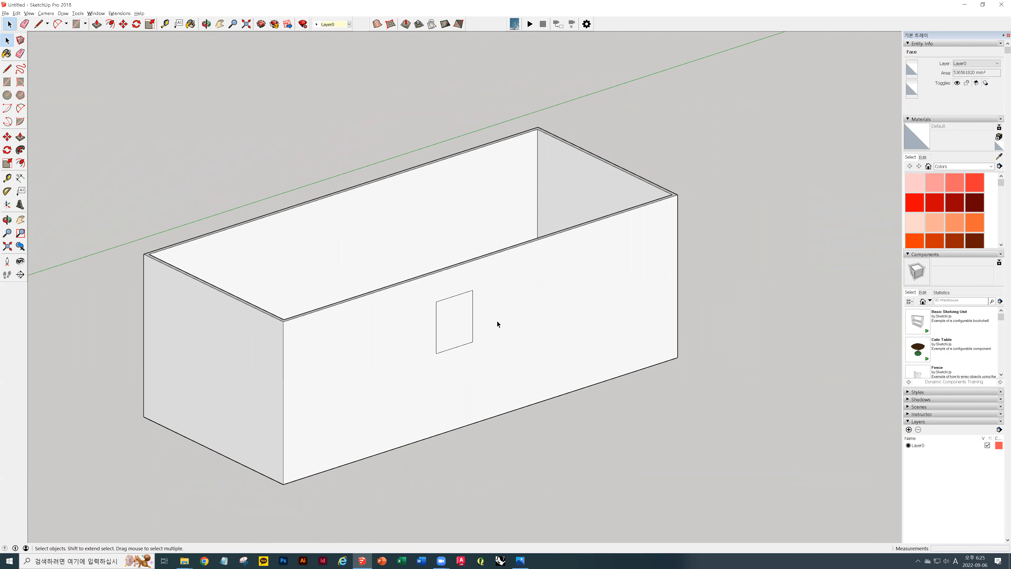
pyautogui.moveTo(350, 277); pyautogui.dragTo(357, 289, button='middle')
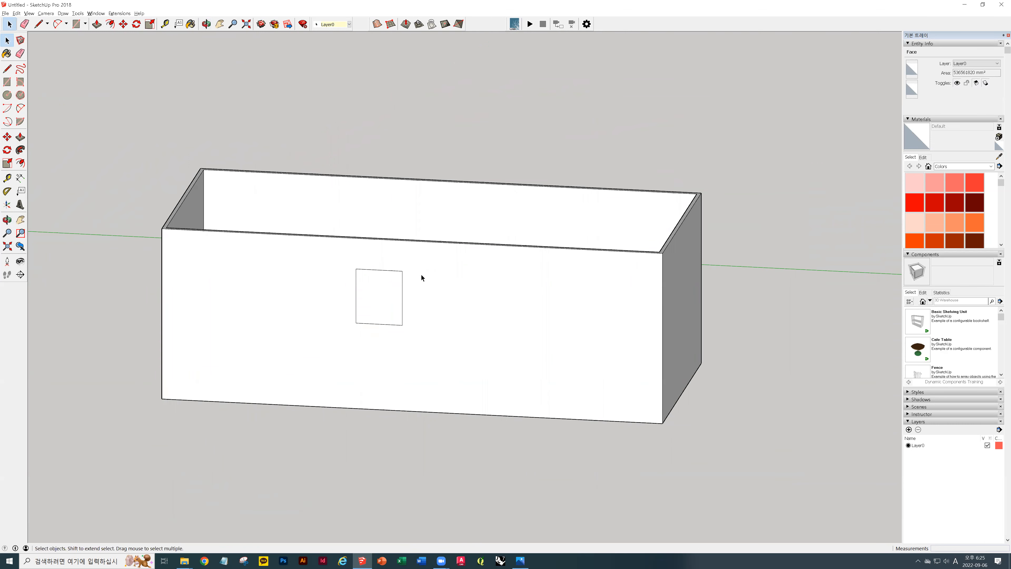
pyautogui.press('p')
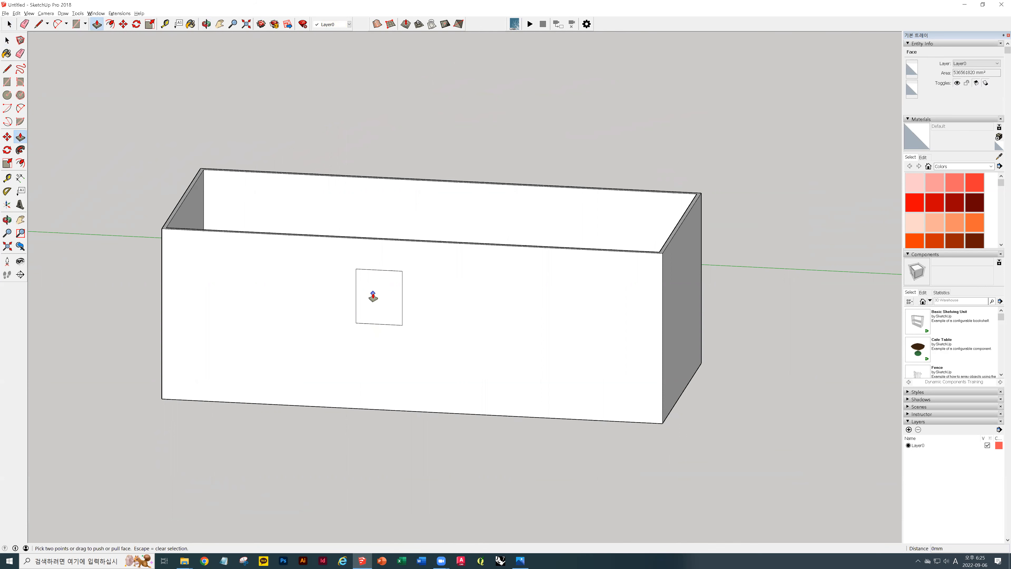
pyautogui.click(373, 294)
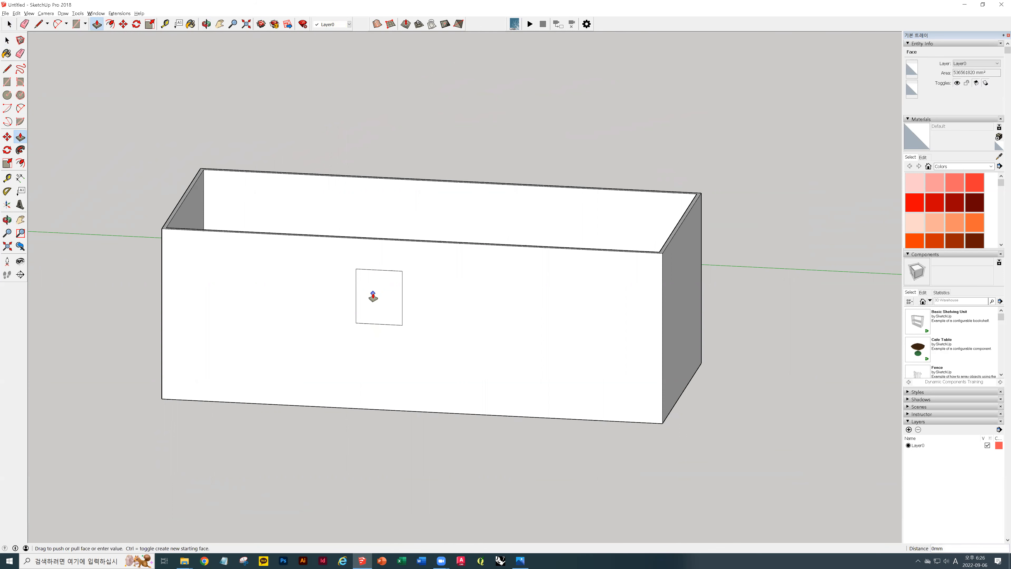
pyautogui.press('Escape')
pyautogui.press('Escape')
pyautogui.press('space')
# Push the rectangular face 300 mm inward, through the full wall thickness, to cut the window opening.
pyautogui.moveTo(357, 189); pyautogui.dragTo(416, 228, button='middle')
pyautogui.press('p')
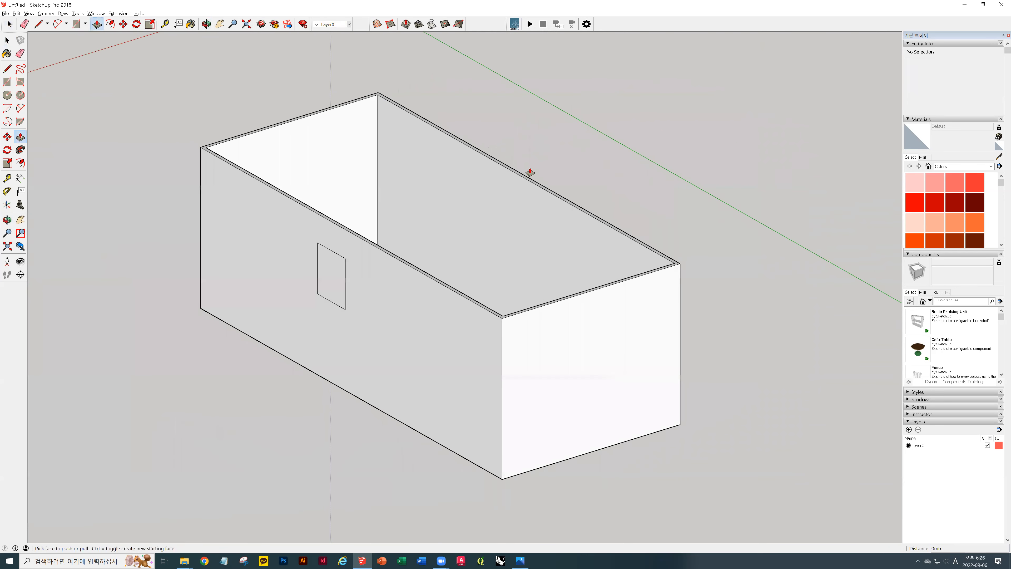
pyautogui.click(339, 265)
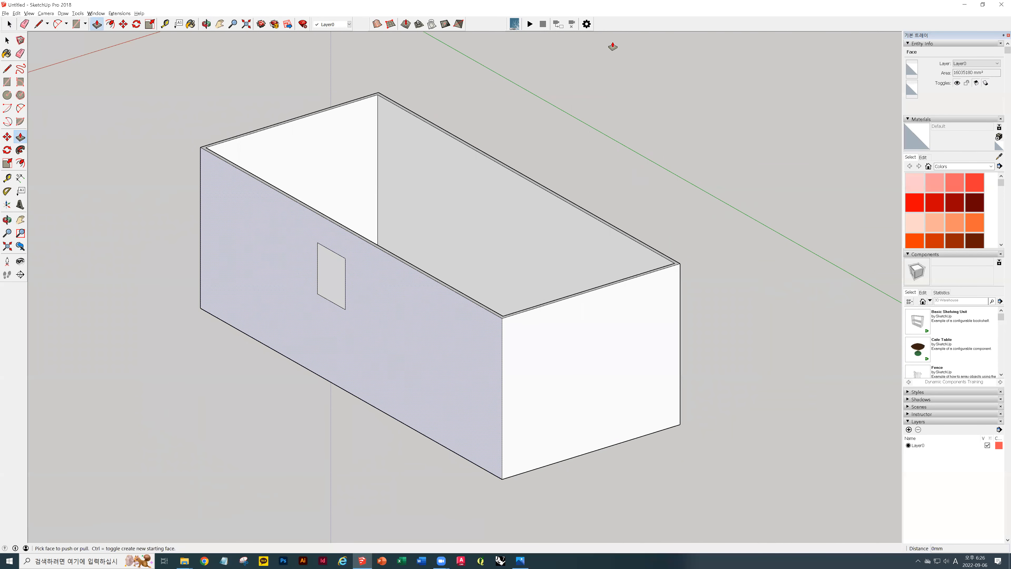
pyautogui.press('space')
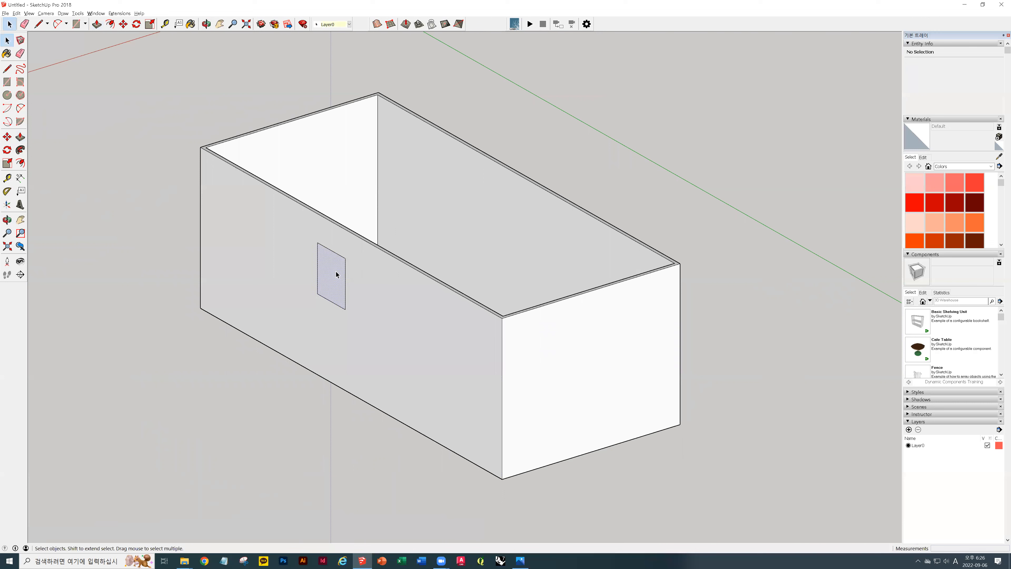
pyautogui.click(330, 268)
pyautogui.press('p')
pyautogui.click(331, 271)
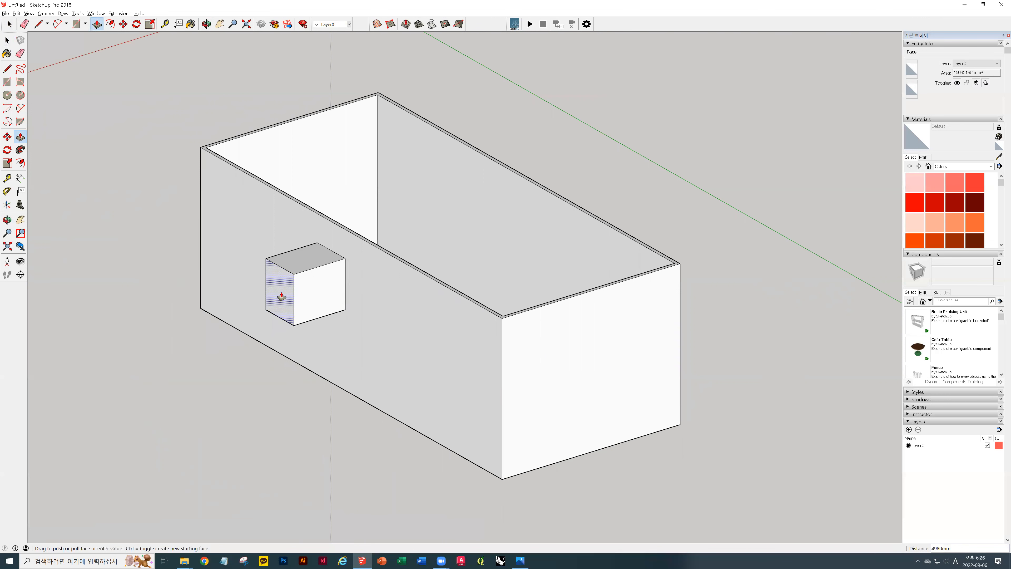
pyautogui.moveTo(323, 301); pyautogui.dragTo(591, 330, button='middle')
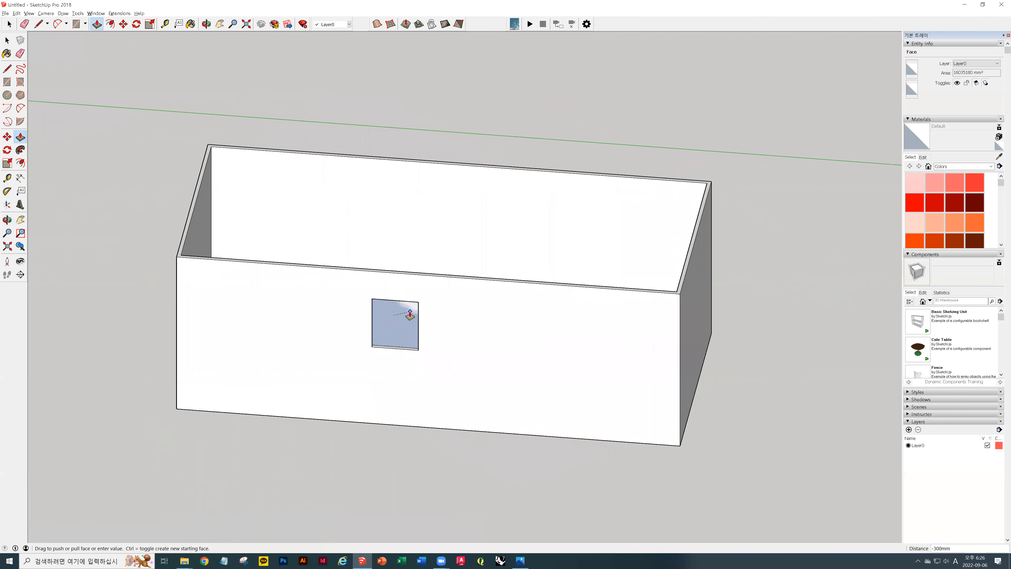
pyautogui.click(393, 316)
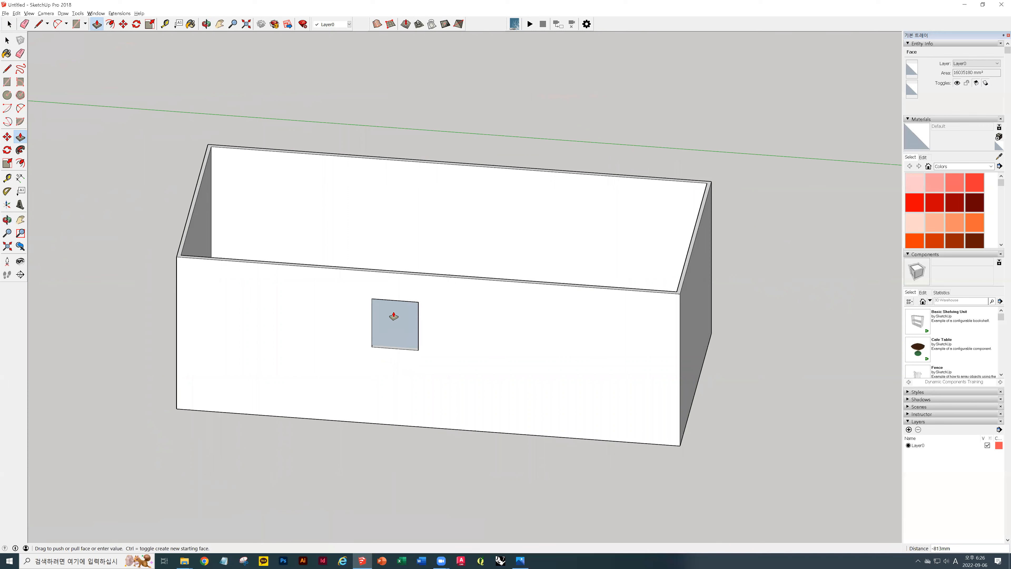
pyautogui.click(393, 317)
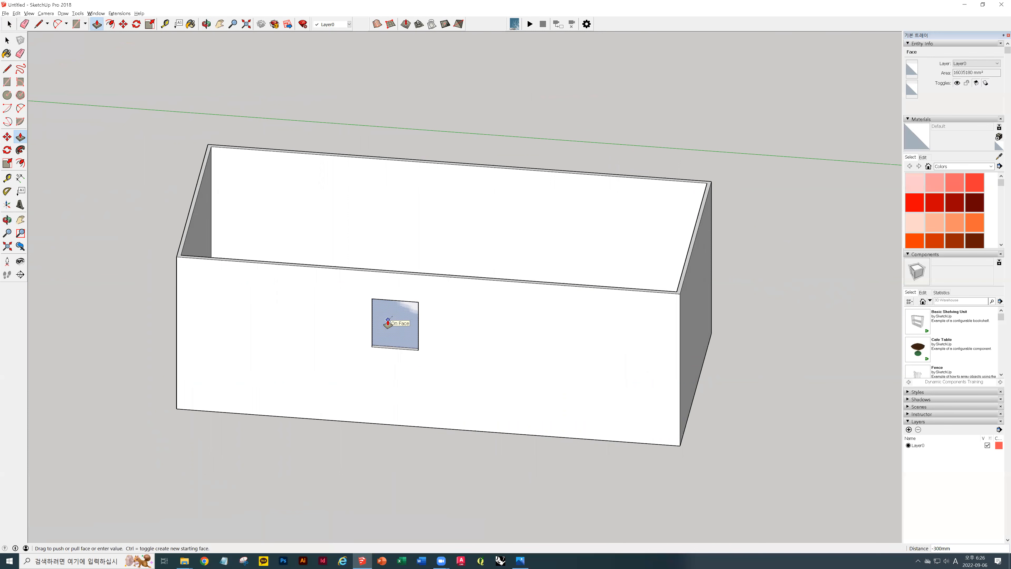
pyautogui.click(388, 319)
# Undo the window opening and the wall extrusion back to the flat wall outline.
pyautogui.moveTo(476, 273); pyautogui.dragTo(501, 375, button='middle')
pyautogui.moveTo(460, 310); pyautogui.dragTo(175, 176, button='middle')
pyautogui.scroll(-3, 350, 233)
pyautogui.moveTo(414, 218); pyautogui.dragTo(500, 310, button='middle')
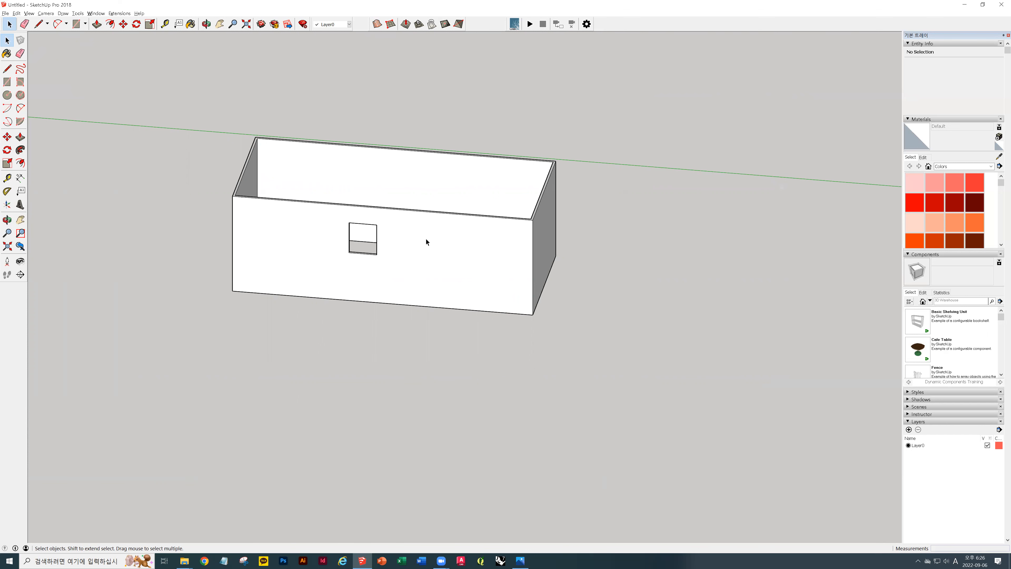
pyautogui.moveTo(360, 237)
pyautogui.mouseDown(button='middle')
pyautogui.moveTo(435, 282)
pyautogui.moveTo(563, 304)
pyautogui.moveTo(337, 222)
pyautogui.moveTo(360, 243)
pyautogui.mouseUp(button='middle')
pyautogui.moveTo(236, 394); pyautogui.dragTo(243, 424, button='middle')
pyautogui.scroll(4, 358, 313)
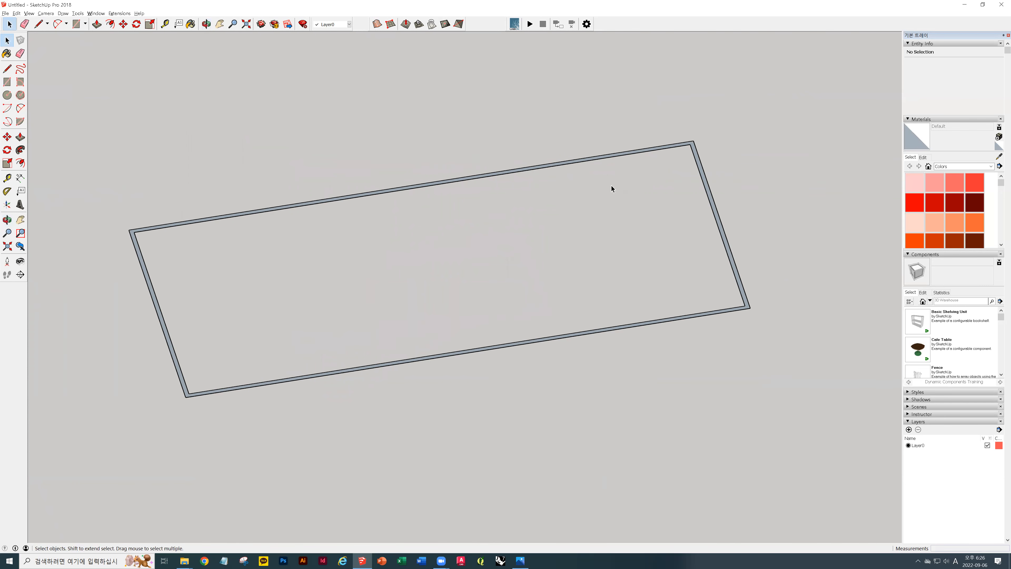
# Draw two short 300 mm lines across one long wall strip of the outline to mark off an opening.
pyautogui.moveTo(537, 368); pyautogui.dragTo(465, 365, button='middle')
pyautogui.scroll(2, 438, 363)
pyautogui.press('l')
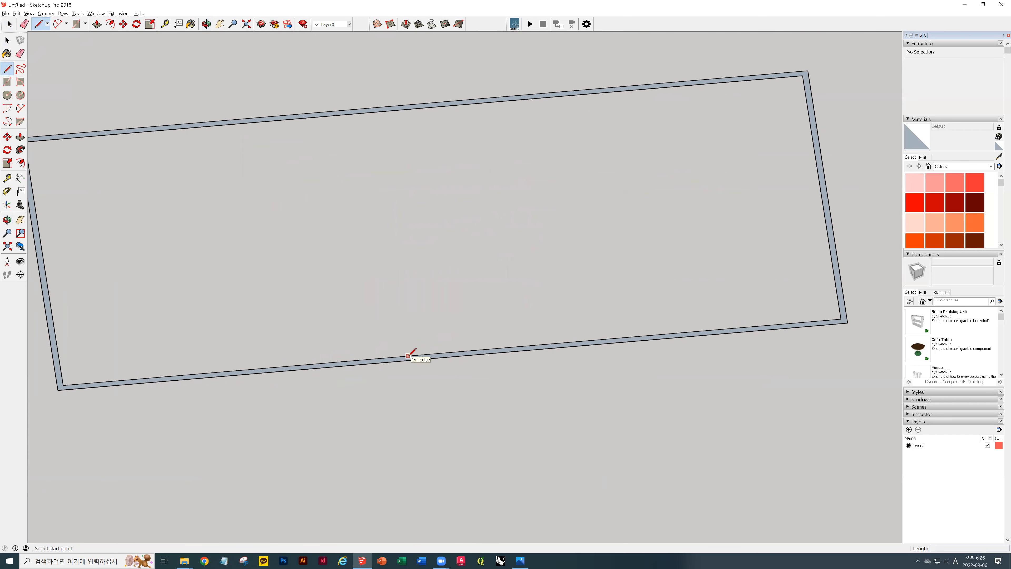
pyautogui.click(403, 357)
pyautogui.write('300')
pyautogui.press('Return')
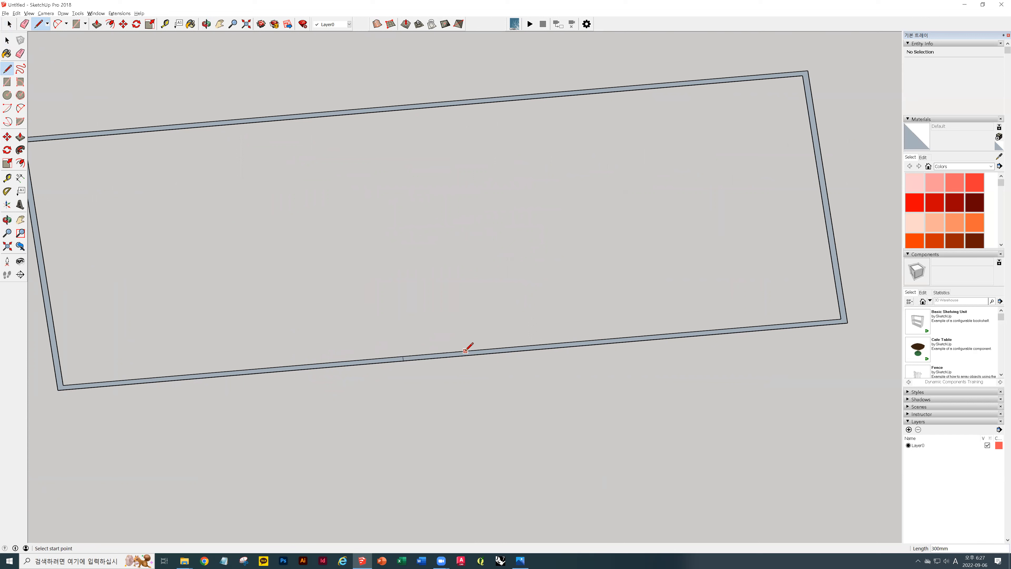
pyautogui.press('space')
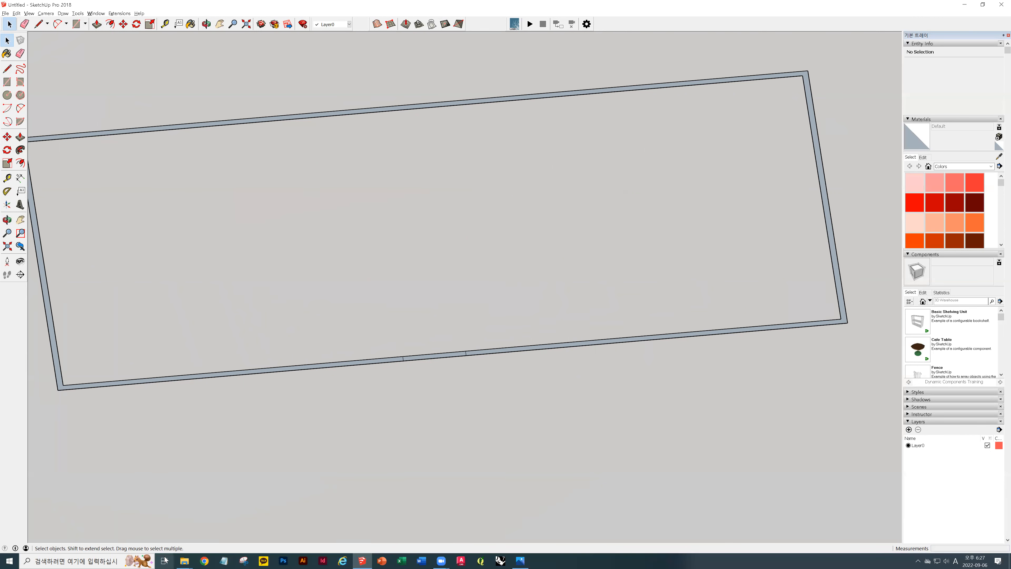
# Switch to the image viewer, open the floor plan 도면 따라그리기.jpg and examine its rooms, dimensions and wall openings.
pyautogui.moveTo(182, 560)
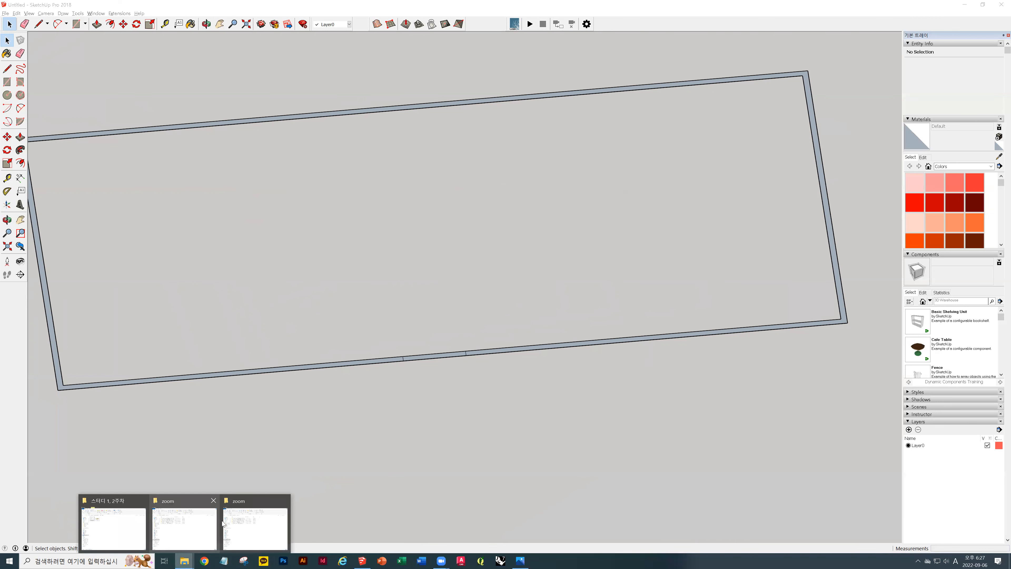
pyautogui.click(143, 523)
pyautogui.doubleClick(121, 110)
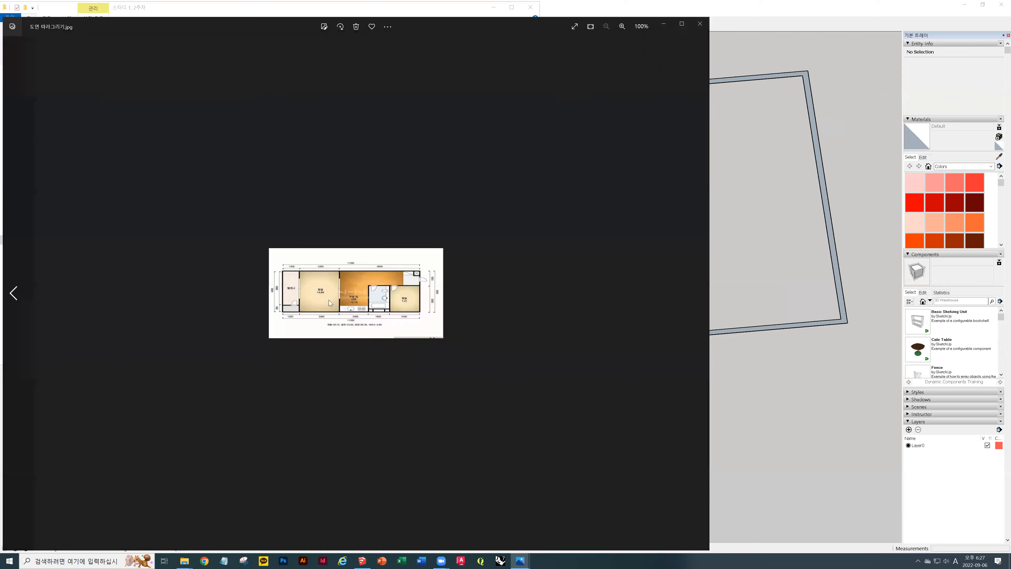
pyautogui.scroll(10, 374, 295)
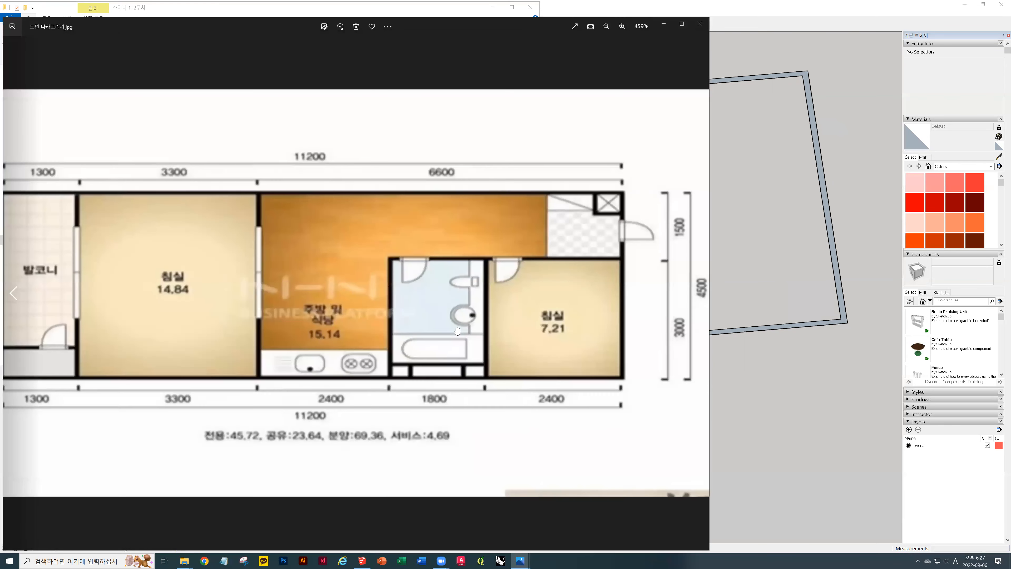
pyautogui.moveTo(205, 331); pyautogui.dragTo(276, 330)
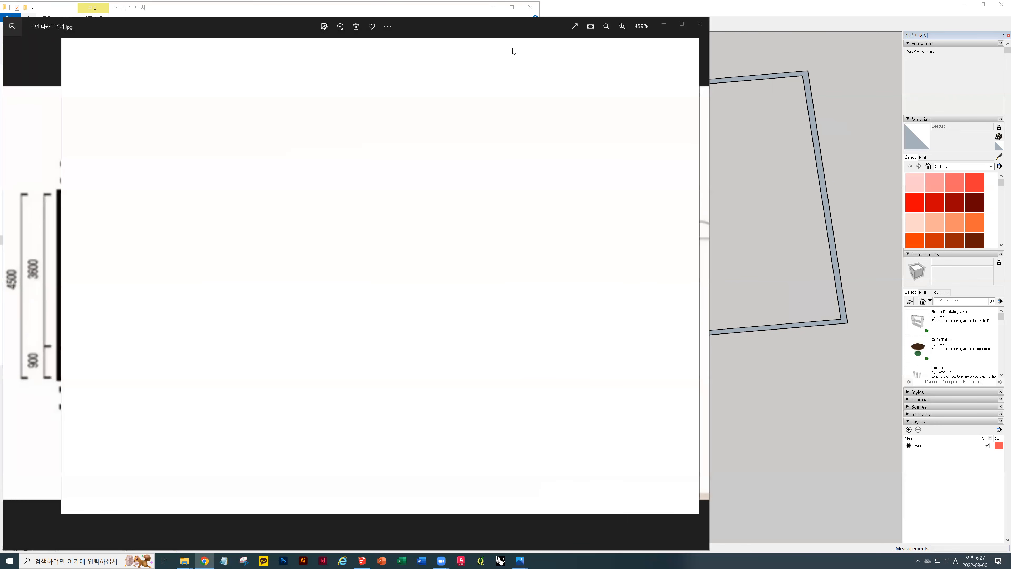
pyautogui.moveTo(514, 51); pyautogui.dragTo(507, 273)
pyautogui.click(684, 266)
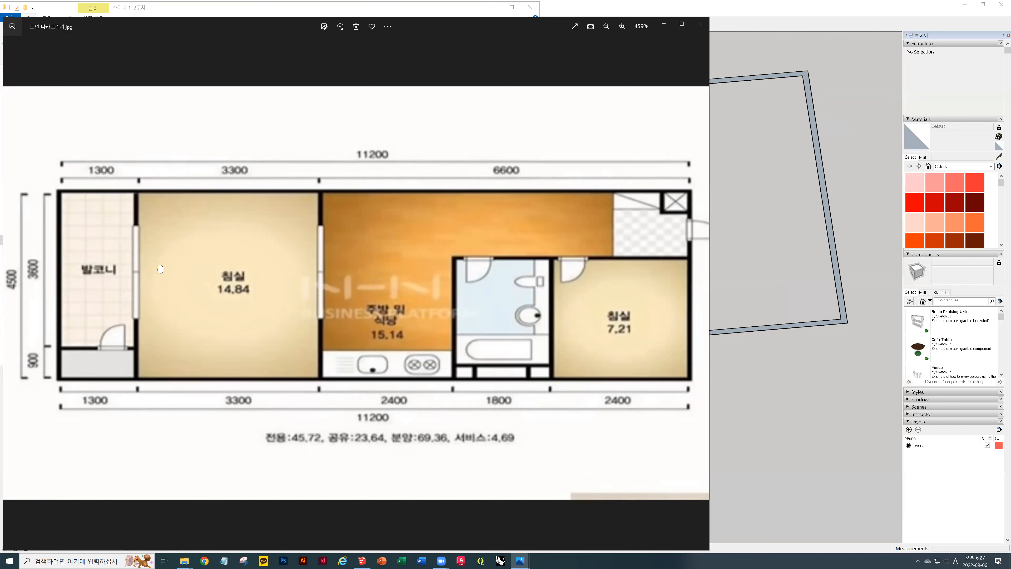
# Return to SketchUp and try to Push/Pull the wall outline up around the marked opening.
pyautogui.click(768, 377)
pyautogui.moveTo(767, 378)
pyautogui.mouseDown(button='middle')
pyautogui.moveTo(677, 228)
pyautogui.moveTo(407, 325)
pyautogui.mouseUp(button='middle')
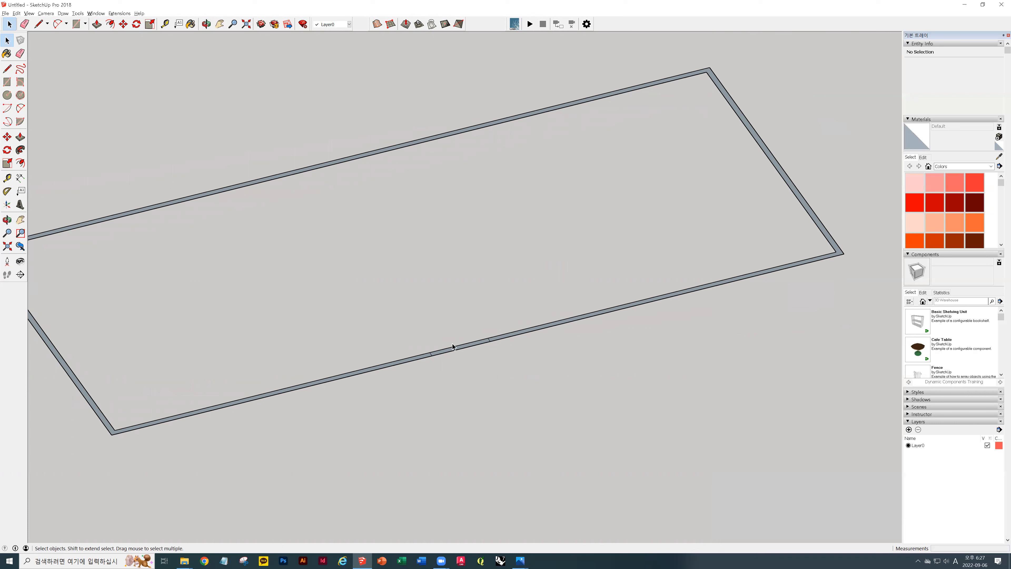
pyautogui.press('p')
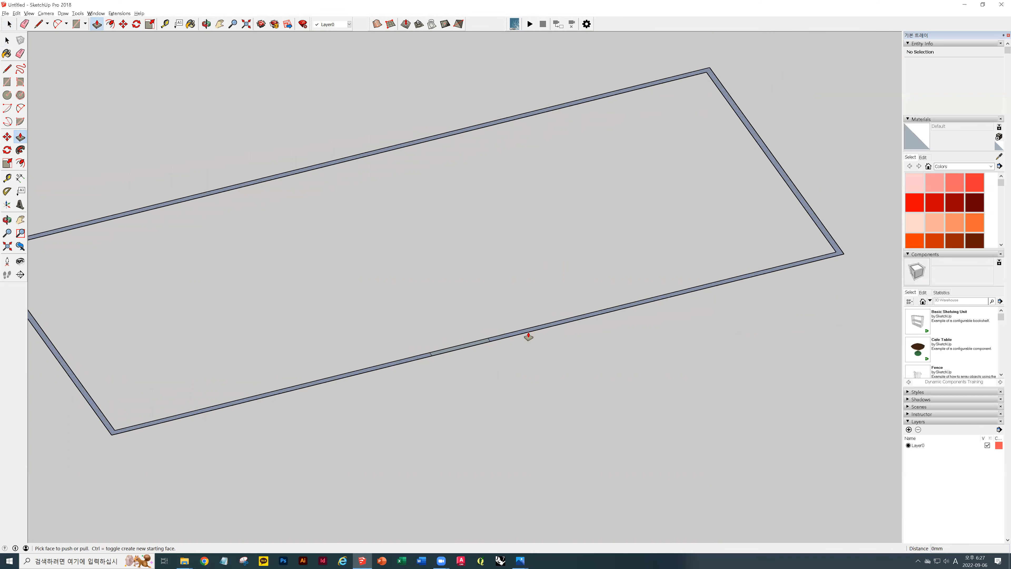
pyautogui.click(526, 336)
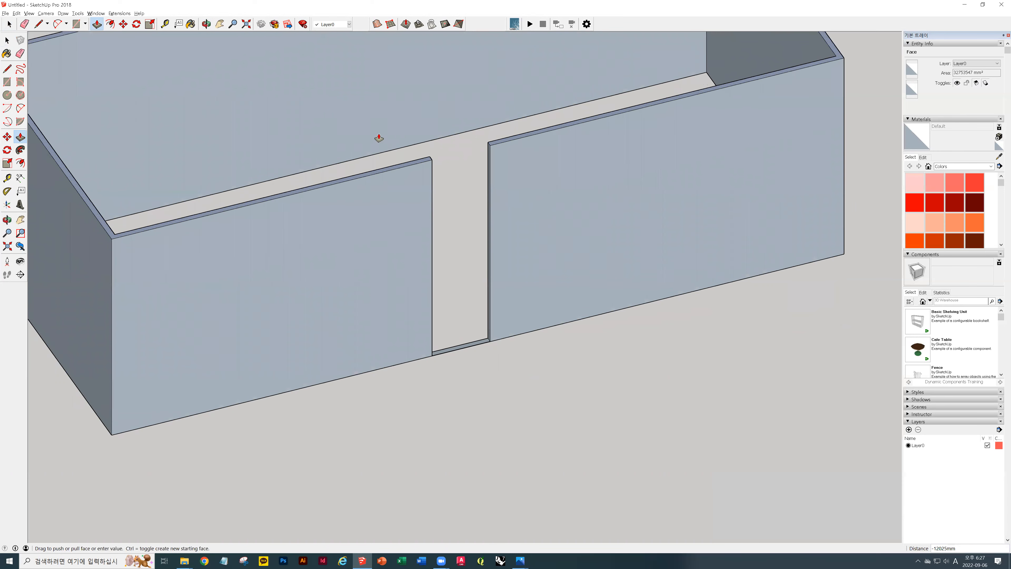
pyautogui.press('Escape')
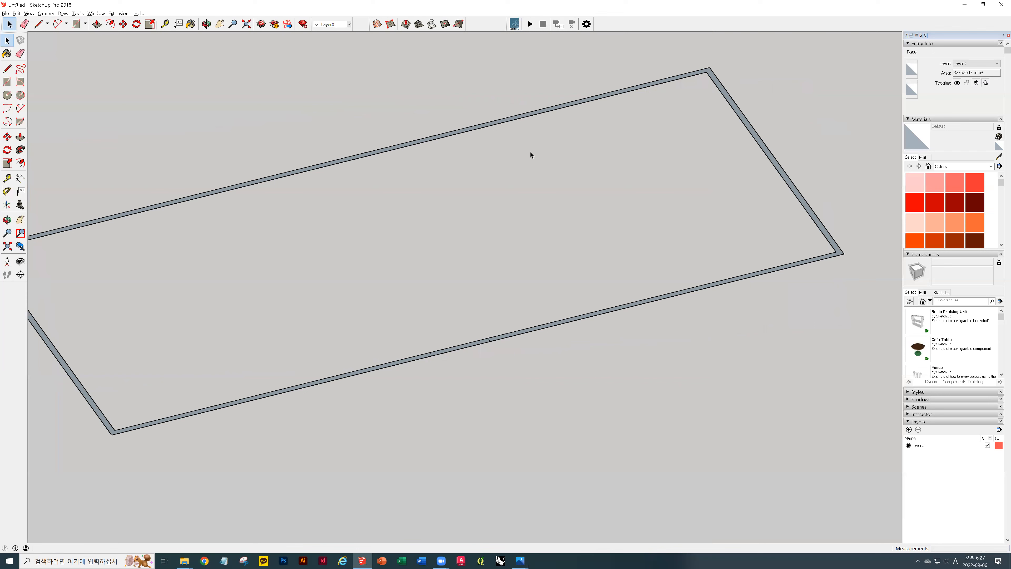
pyautogui.press('space')
pyautogui.scroll(5, 490, 336)
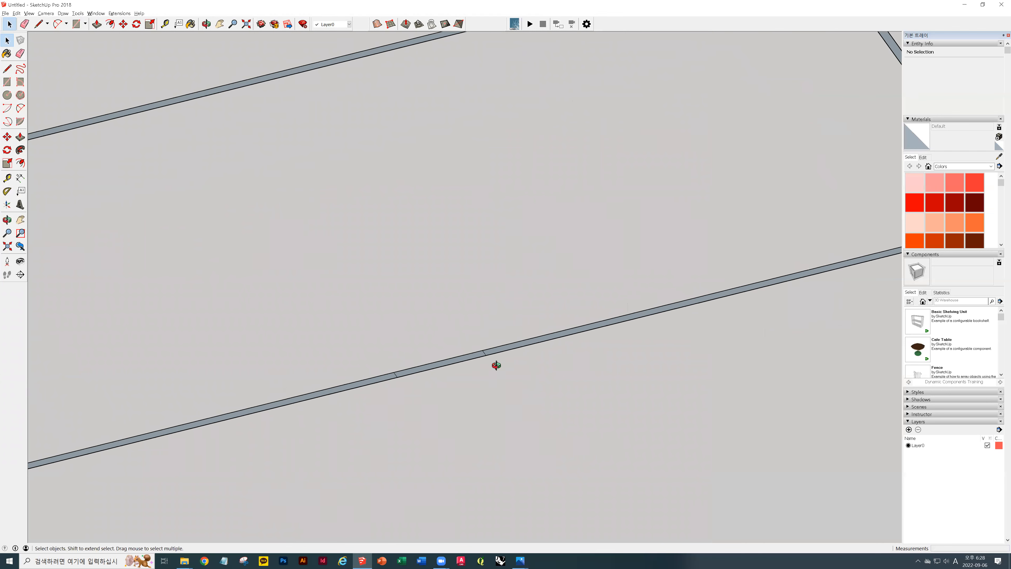
# Reverse the faces of the wall outline and of the marked opening strip.
pyautogui.click(498, 347)
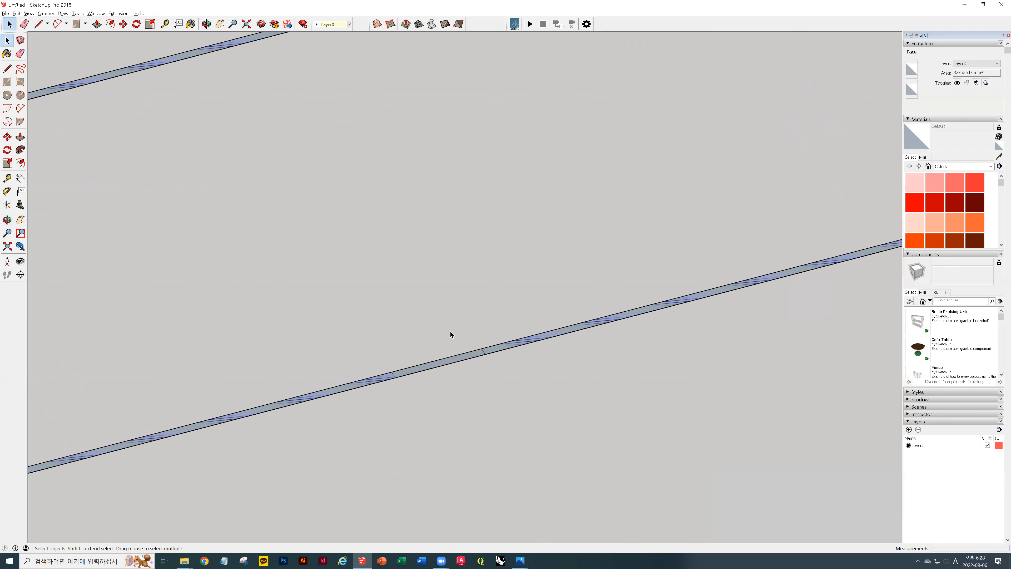
pyautogui.moveTo(534, 344); pyautogui.dragTo(493, 361, button='middle')
pyautogui.rightClick(493, 362)
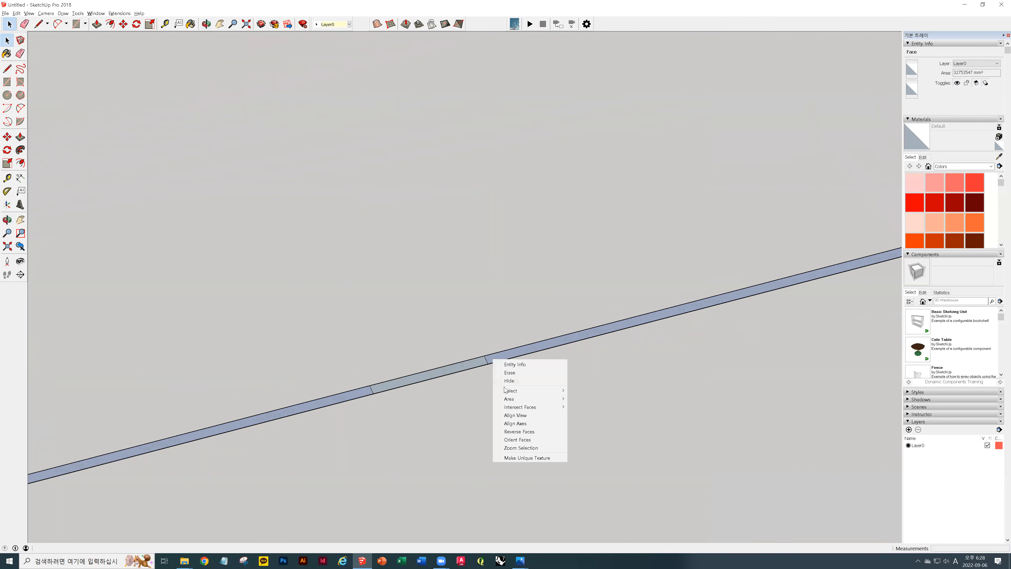
pyautogui.click(518, 431)
pyautogui.click(465, 368)
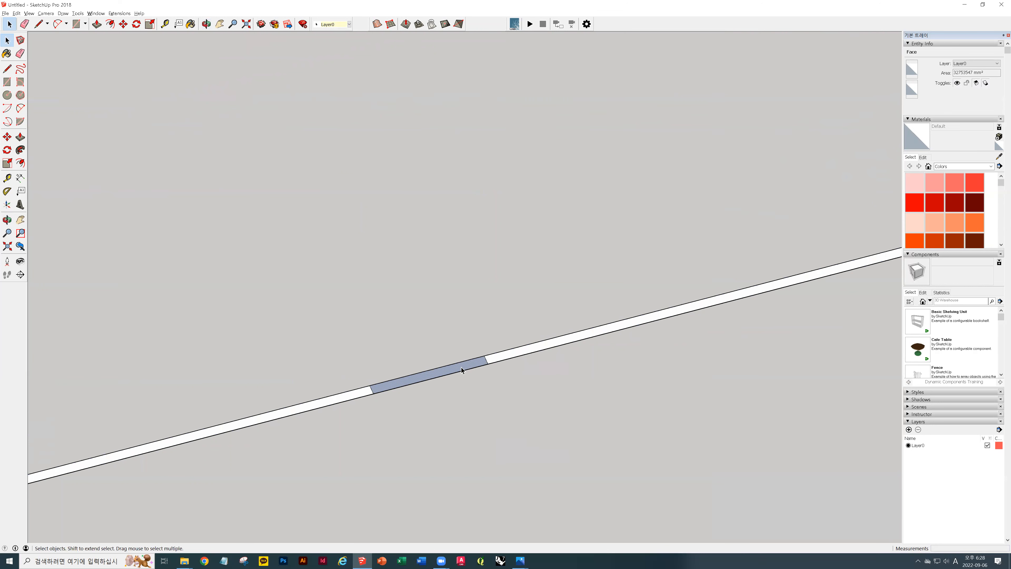
pyautogui.rightClick(465, 367)
pyautogui.click(502, 438)
pyautogui.click(528, 411)
# Try to Push/Pull the reversed wall outline up around the flat opening strip, and undo it.
pyautogui.moveTo(528, 410); pyautogui.dragTo(535, 350, button='middle')
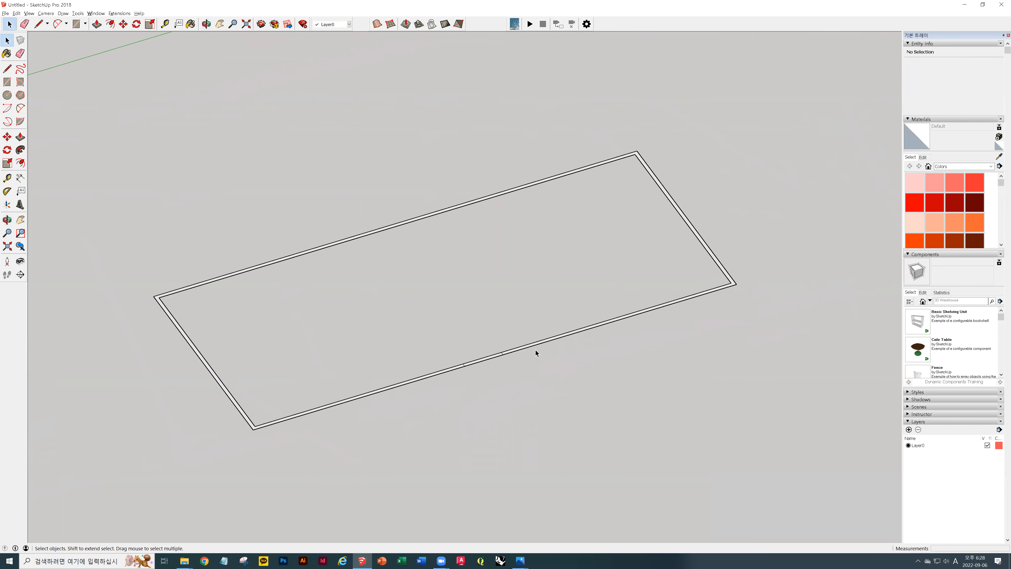
pyautogui.press('p')
pyautogui.scroll(5, 504, 354)
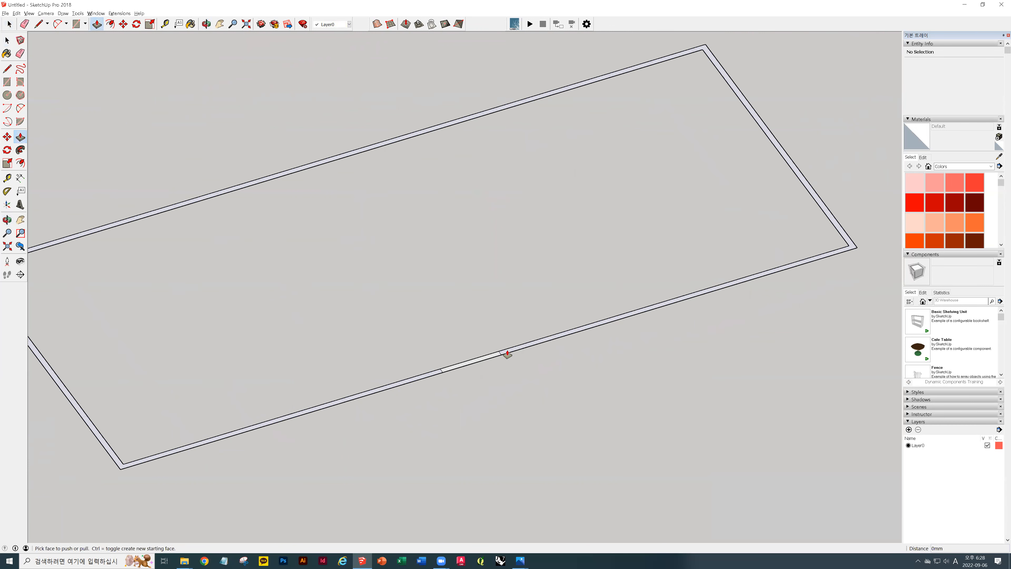
pyautogui.click(507, 354)
pyautogui.moveTo(507, 353); pyautogui.dragTo(526, 185)
pyautogui.scroll(-3, 408, 185)
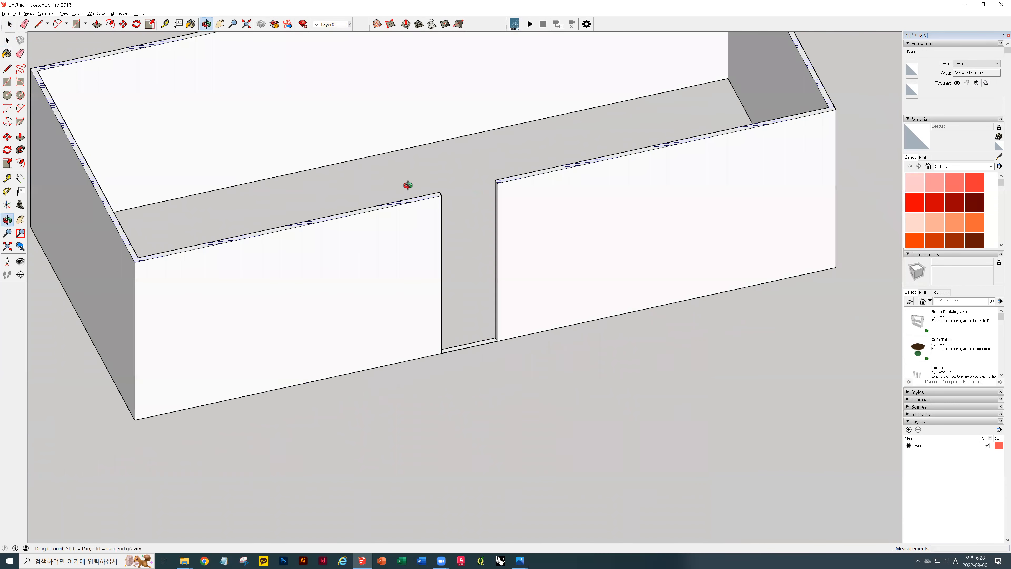
pyautogui.moveTo(163, 135); pyautogui.dragTo(233, 56, button='middle')
pyautogui.scroll(3, 566, 216)
pyautogui.hotkey('ctrl', 'z')
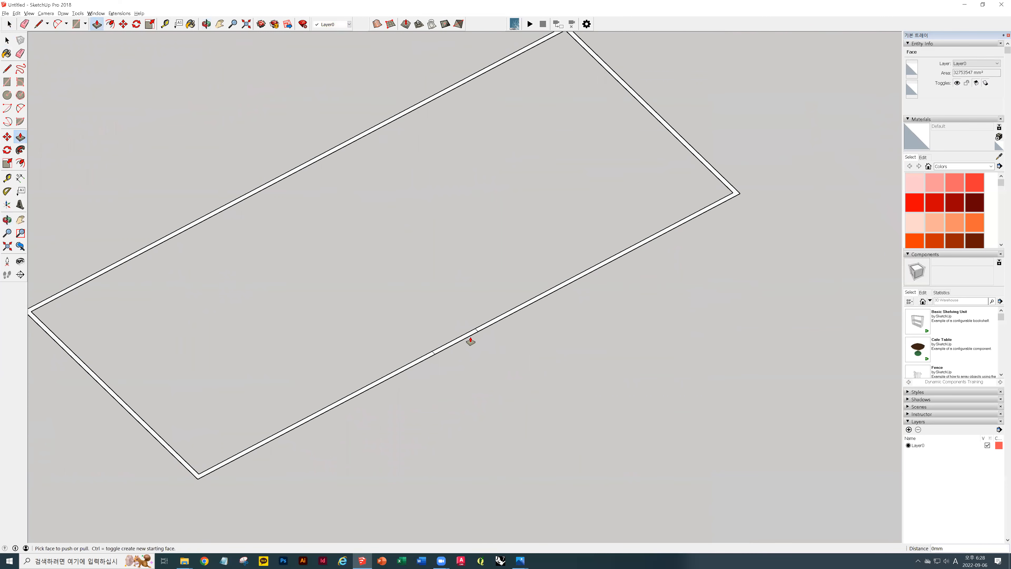
# Select the wall outline face and Push/Pull it up into walls, leaving the opening strip flat on the ground.
pyautogui.press('space')
pyautogui.scroll(3, 471, 337)
pyautogui.click(501, 315)
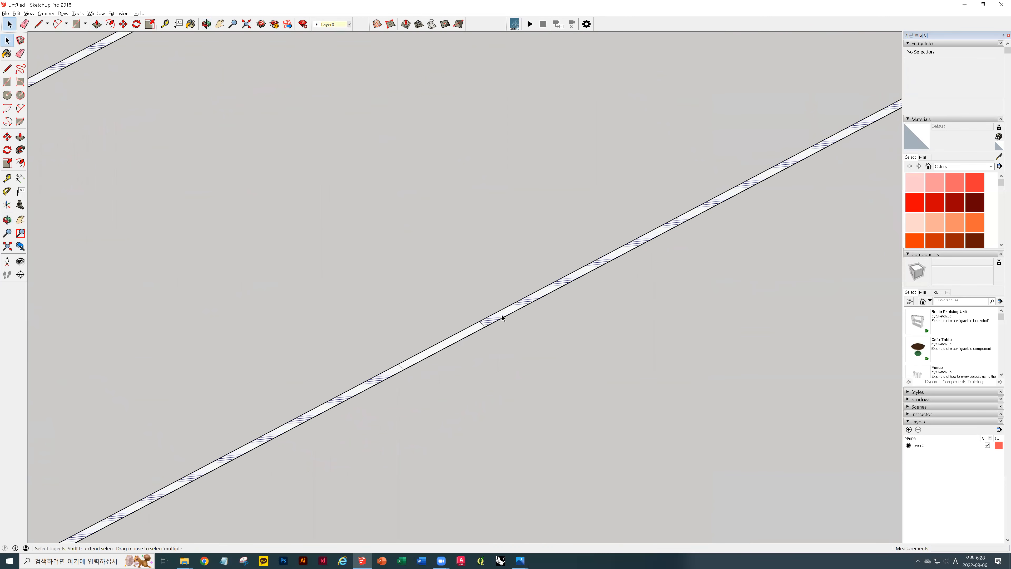
pyautogui.moveTo(389, 305); pyautogui.dragTo(385, 167, button='middle')
pyautogui.moveTo(201, 416); pyautogui.dragTo(475, 383, button='middle')
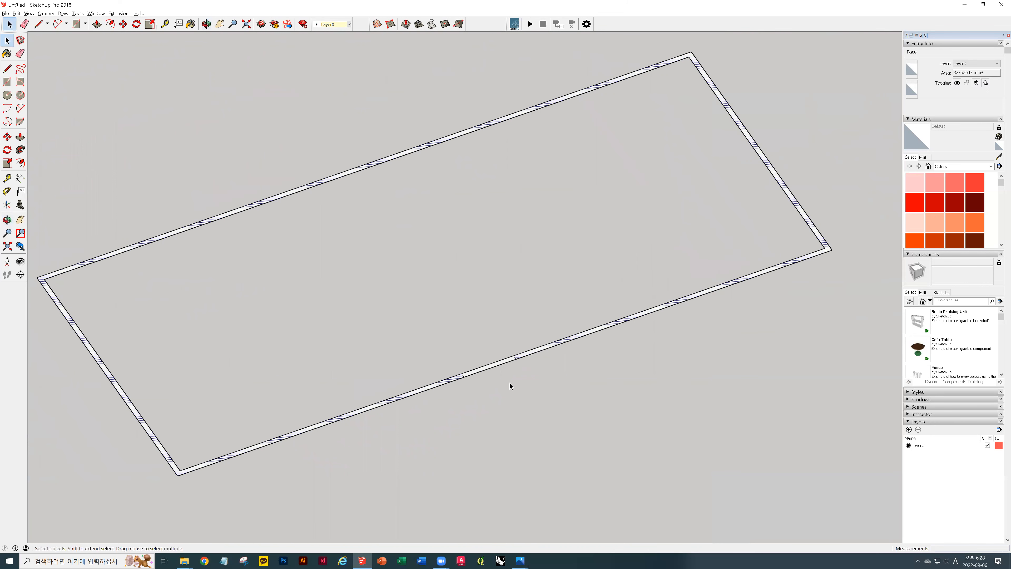
pyautogui.scroll(3, 490, 383)
pyautogui.press('p')
pyautogui.moveTo(537, 349); pyautogui.dragTo(552, 174)
pyautogui.press('space')
pyautogui.moveTo(551, 174); pyautogui.dragTo(519, 393, button='middle')
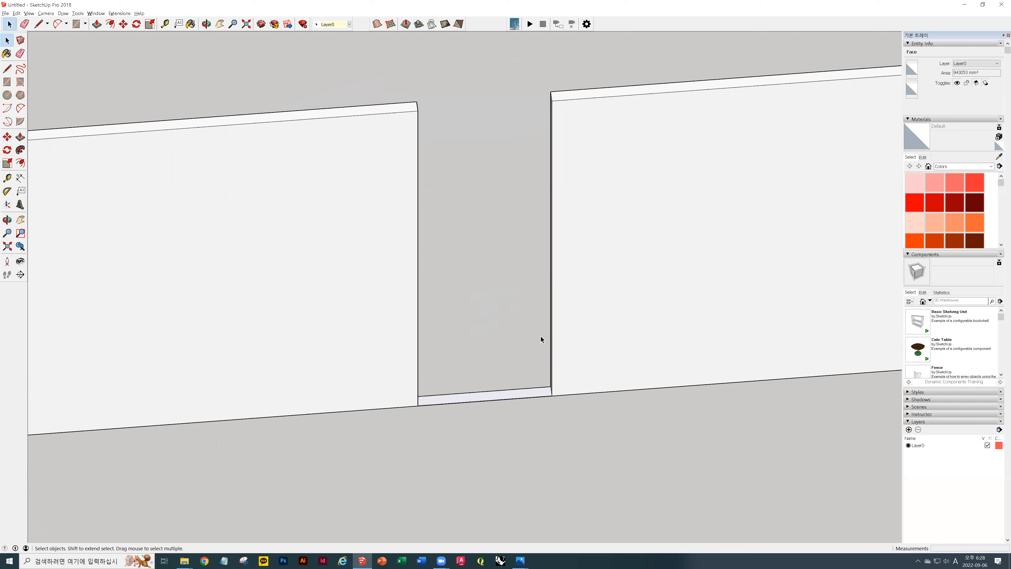
# Push/Pull the opening strip up to form a window sill at about half the wall's height.
pyautogui.press('p')
pyautogui.click(534, 394)
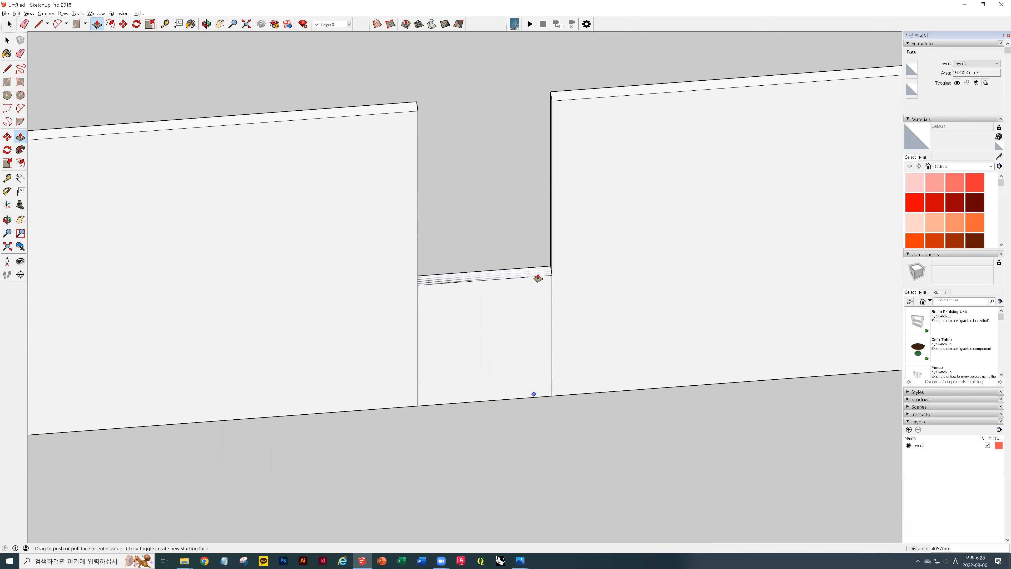
pyautogui.moveTo(591, 271); pyautogui.dragTo(605, 251, button='middle')
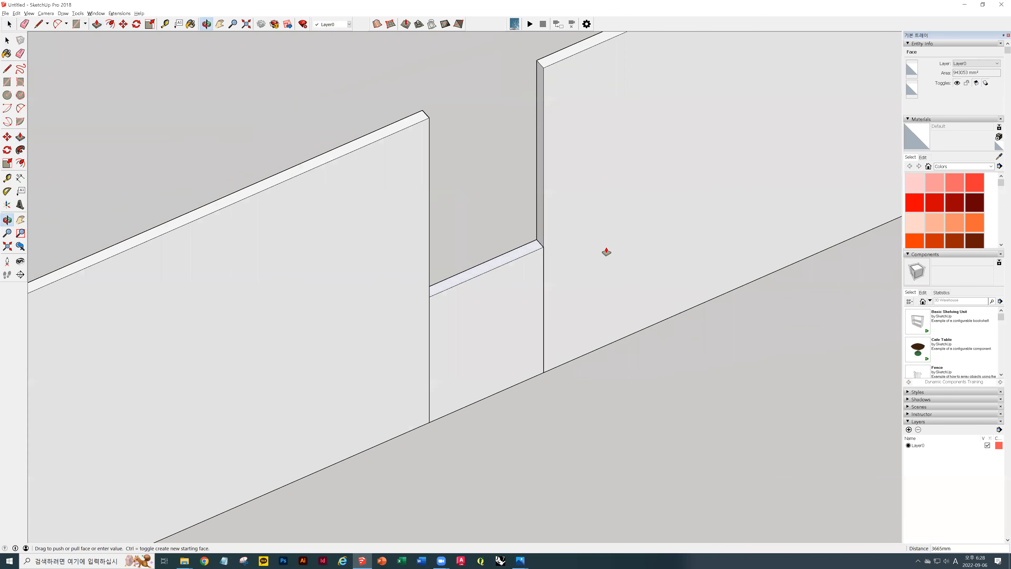
pyautogui.click(546, 230)
pyautogui.press('o')
pyautogui.moveTo(567, 287); pyautogui.dragTo(506, 229)
pyautogui.press('space')
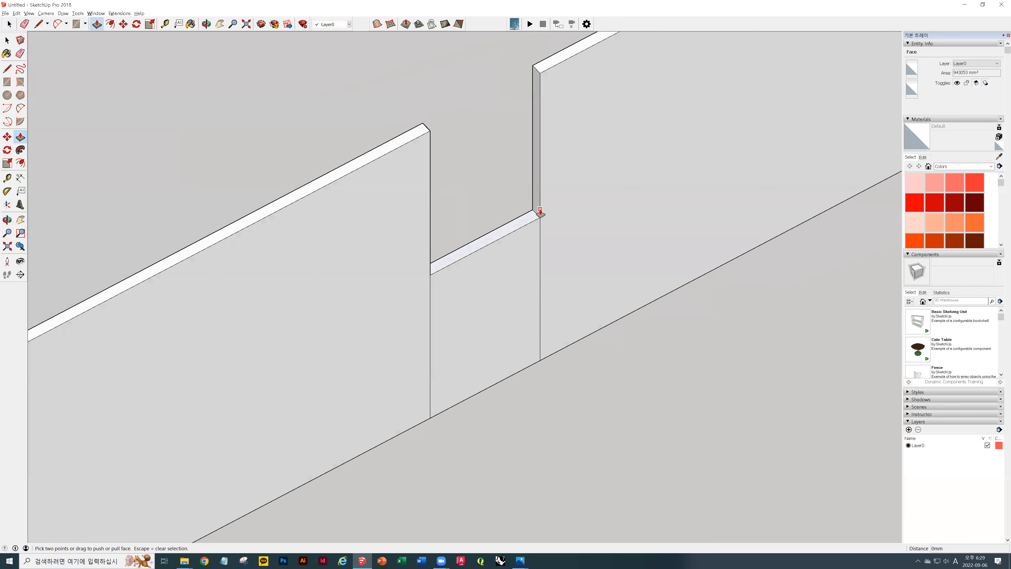
# Push/Pull the sill's top face up 2000 mm with a new starting face to stack the window section on it.
pyautogui.press('p')
pyautogui.scroll(4, 474, 330)
pyautogui.click(492, 359)
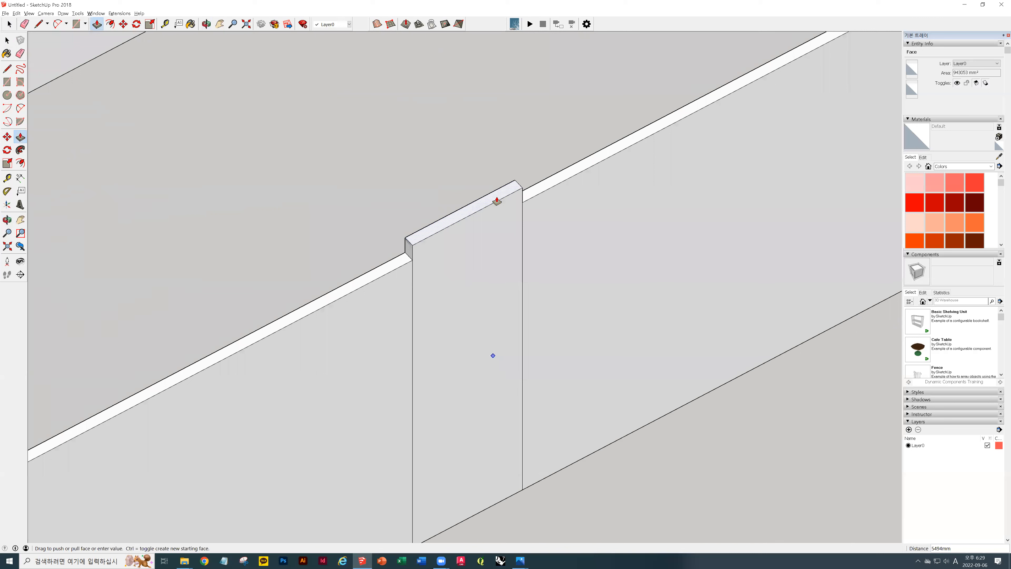
pyautogui.press('Escape')
pyautogui.click(492, 356)
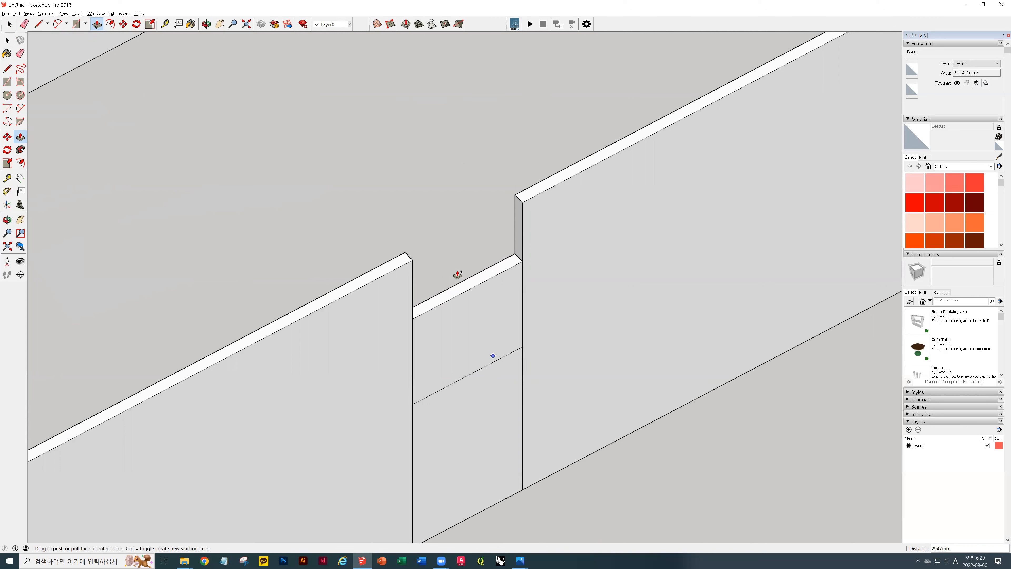
pyautogui.press('Escape')
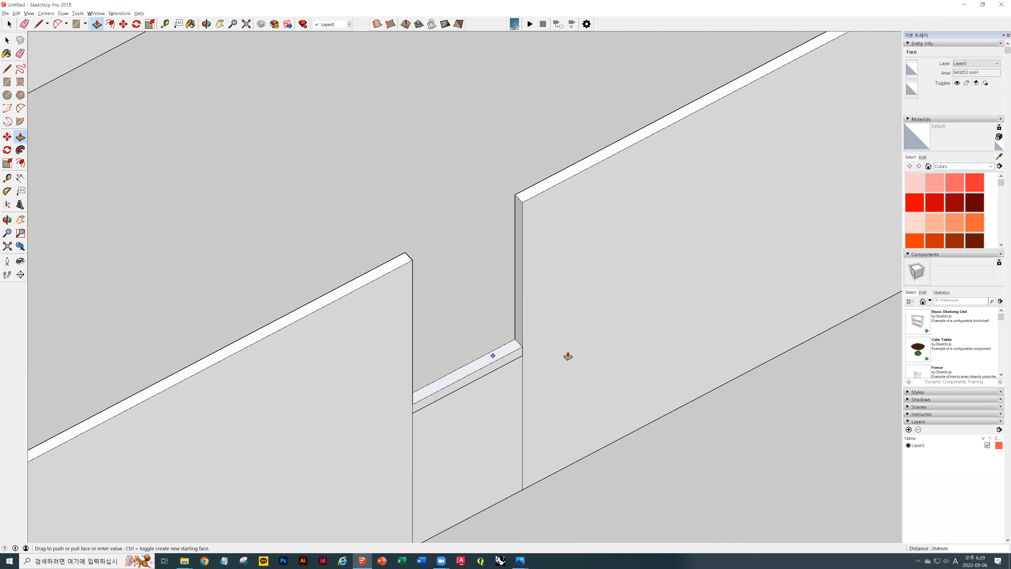
pyautogui.click(488, 208)
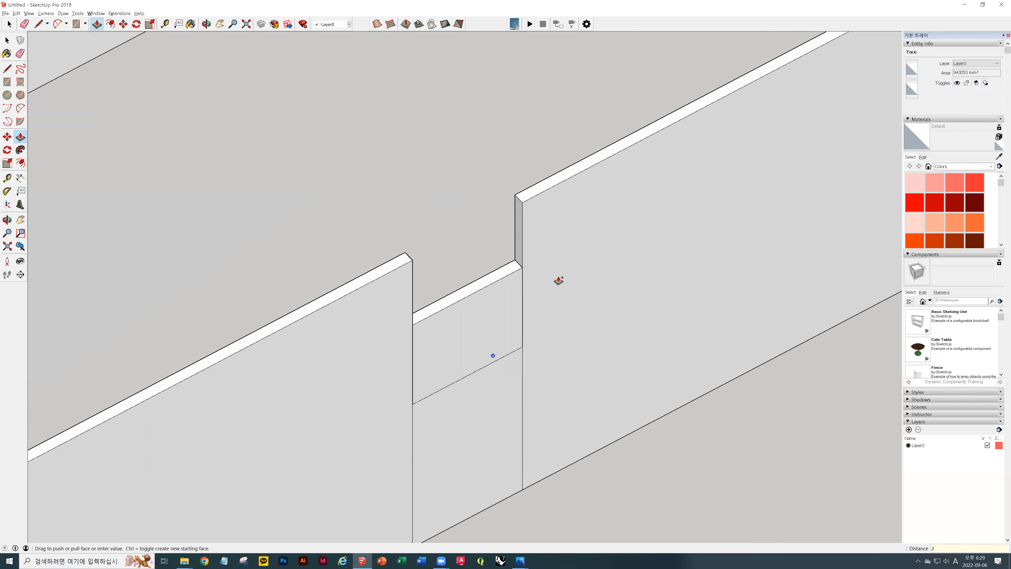
pyautogui.write('00')
pyautogui.press('Return')
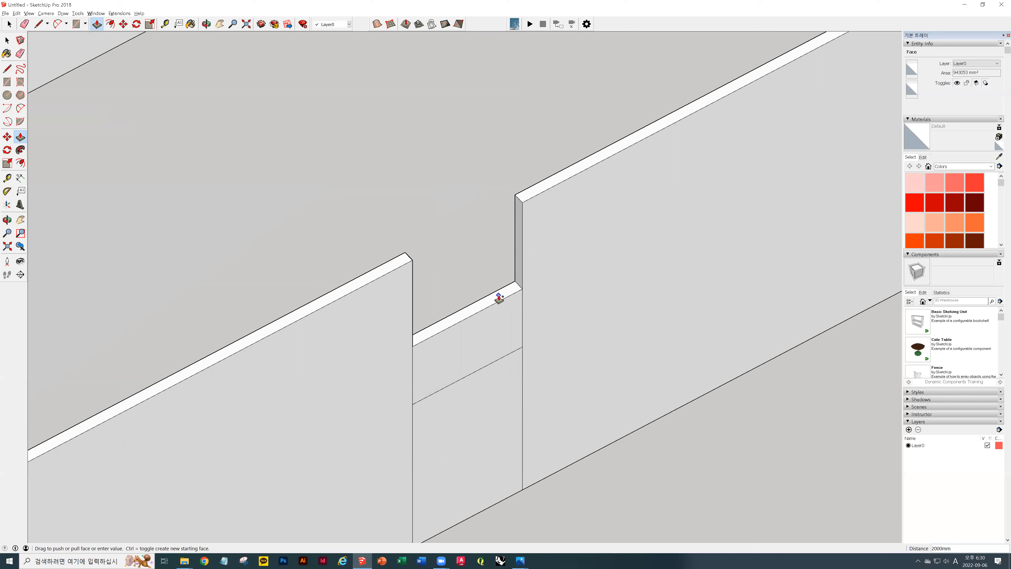
# Try to Push/Pull the window section's top face to the wall top, with and without a new starting face, undoing each.
pyautogui.press('space')
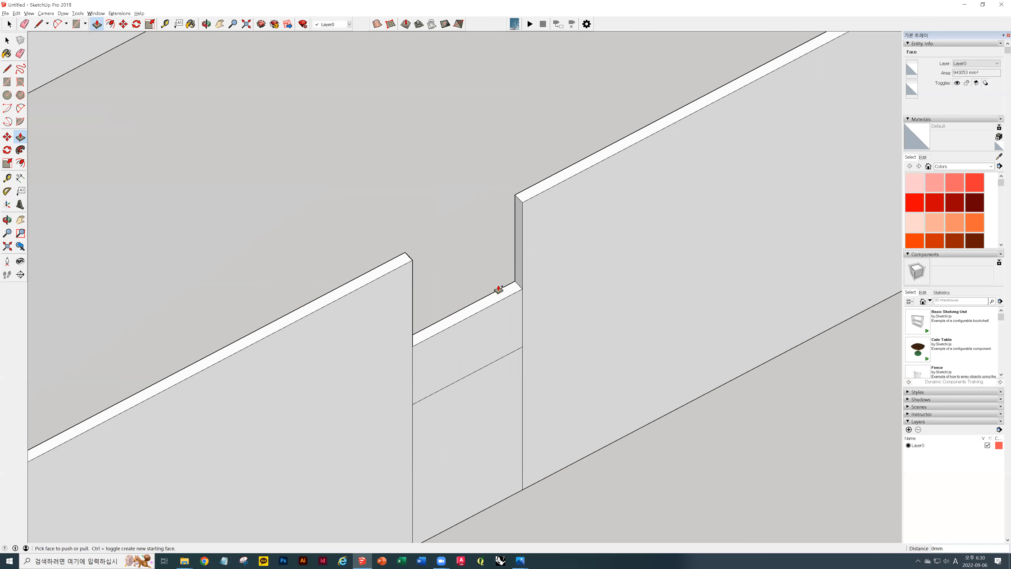
pyautogui.click(510, 291)
pyautogui.press('p')
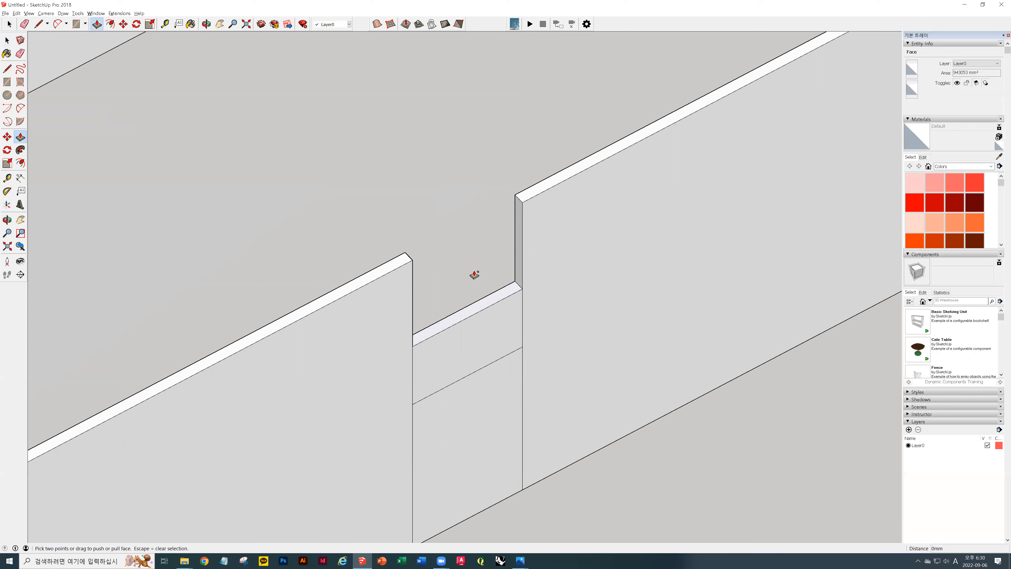
pyautogui.click(501, 294)
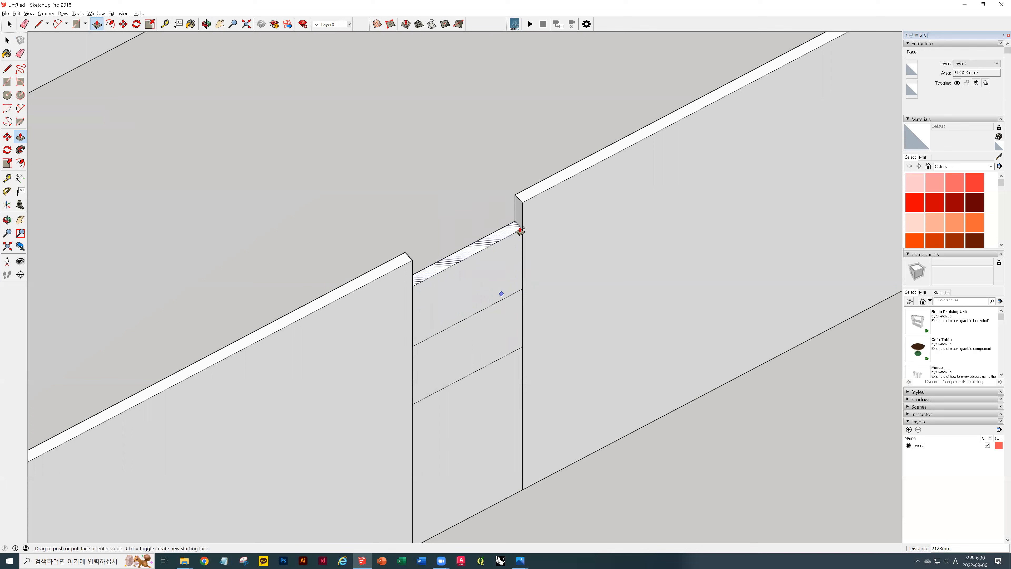
pyautogui.click(524, 205)
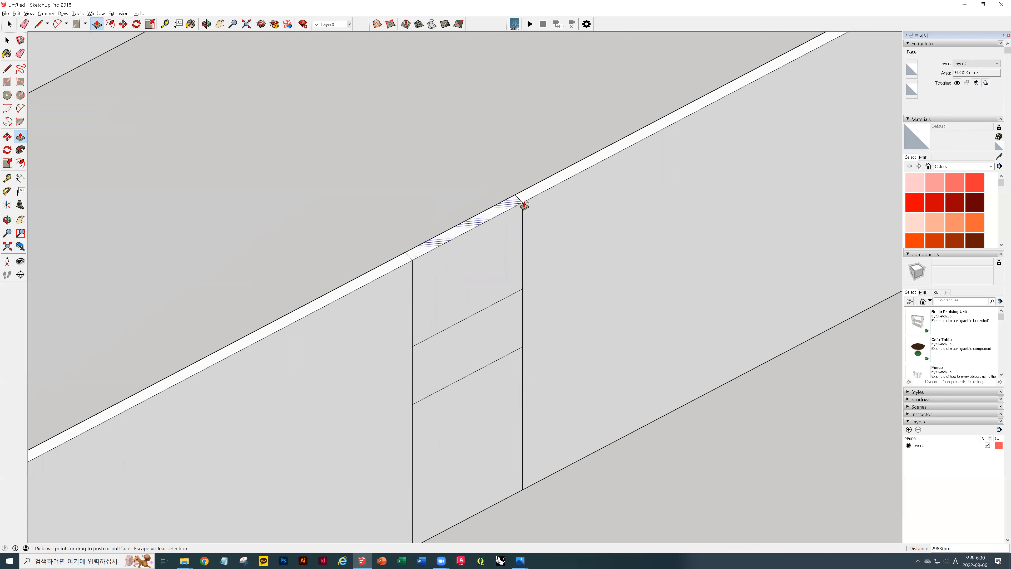
pyautogui.click(510, 208)
pyautogui.click(509, 294)
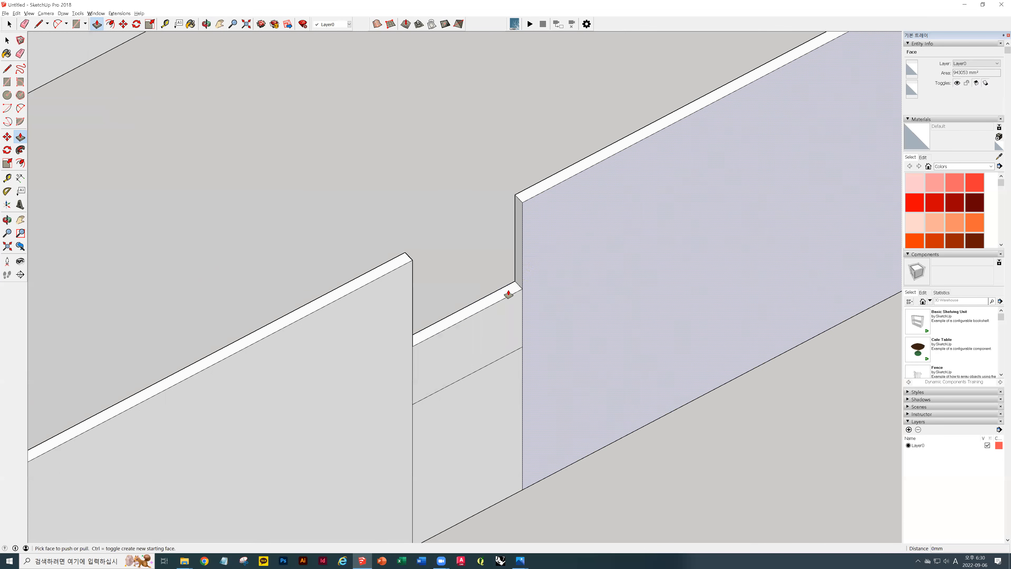
pyautogui.click(509, 294)
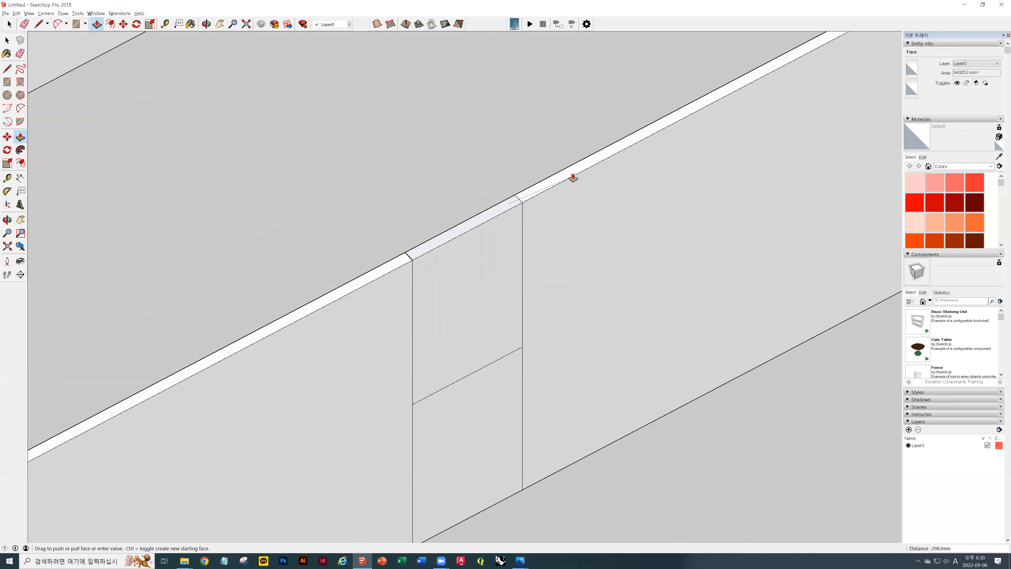
pyautogui.click(588, 164)
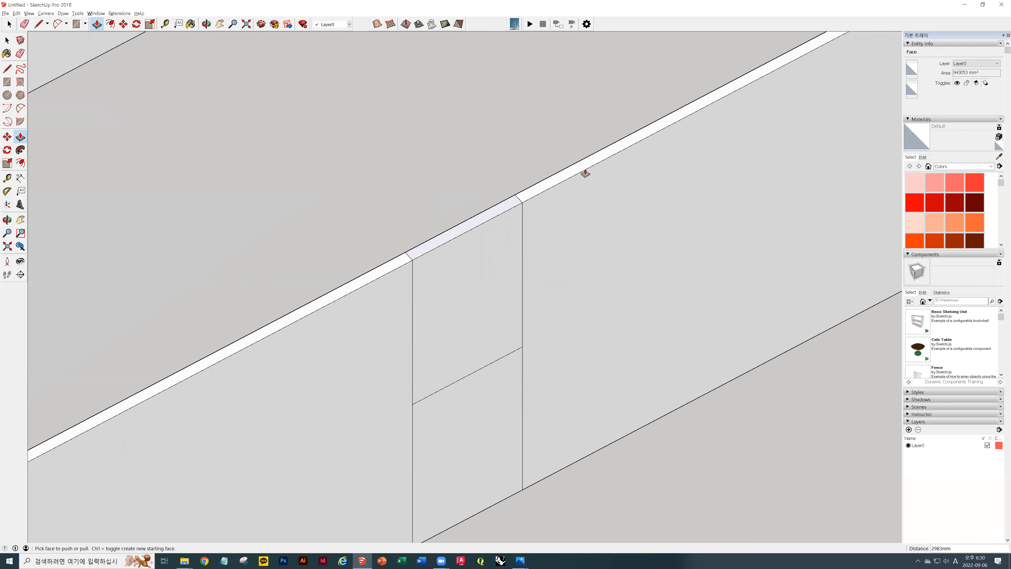
pyautogui.moveTo(530, 291); pyautogui.dragTo(481, 291, button='middle')
# Push/Pull the window section's top face up to the wall top with a new starting face to fill in the lintel.
pyautogui.press('space')
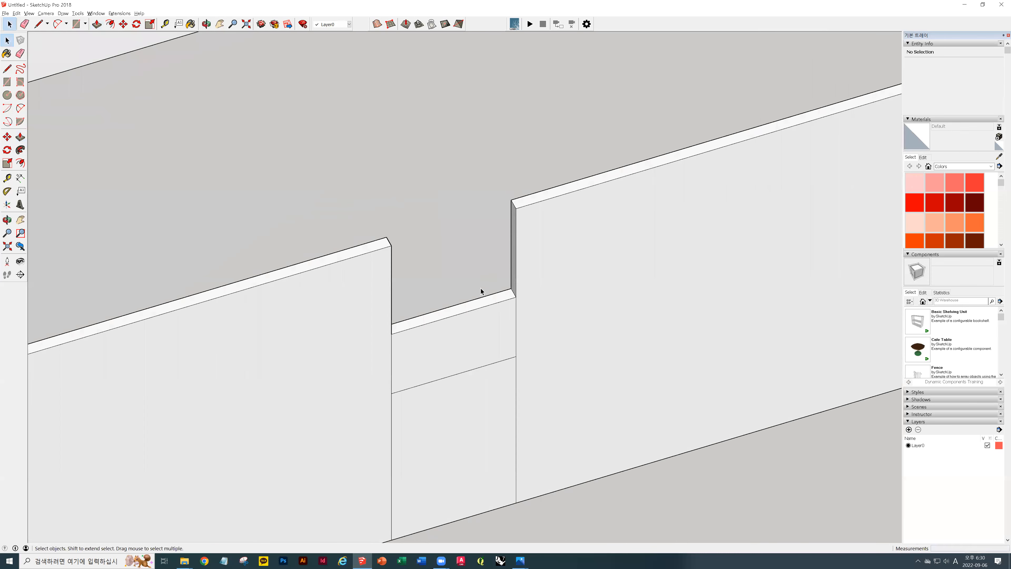
pyautogui.click(486, 302)
pyautogui.press('p')
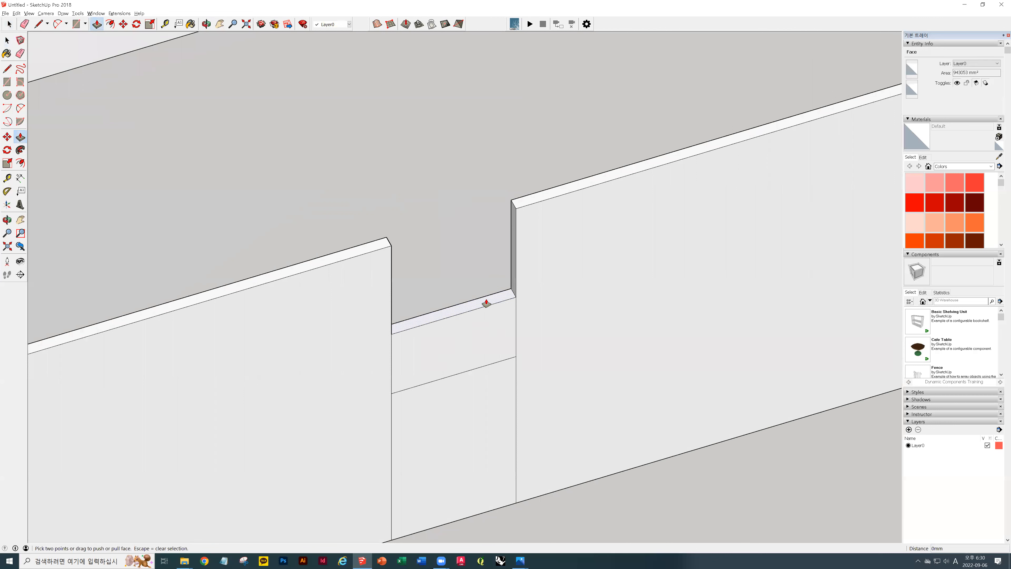
pyautogui.click(475, 302)
pyautogui.click(516, 209)
pyautogui.press('space')
# Delete the middle window face on both sides of the wall to cut the opening through.
pyautogui.moveTo(516, 209); pyautogui.dragTo(440, 439, button='middle')
pyautogui.click(515, 142)
pyautogui.moveTo(448, 342); pyautogui.dragTo(508, 304, button='middle')
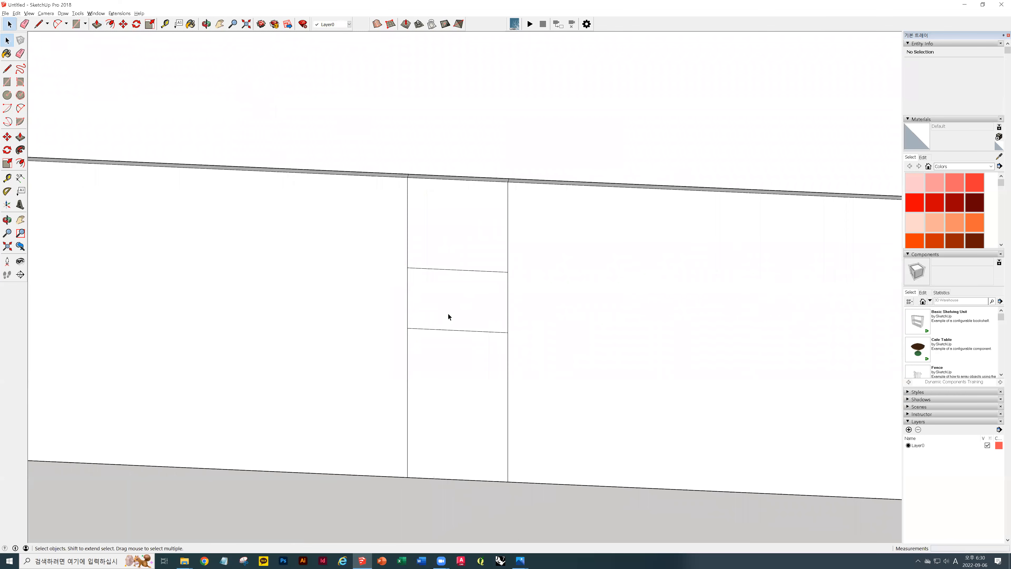
pyautogui.click(470, 296)
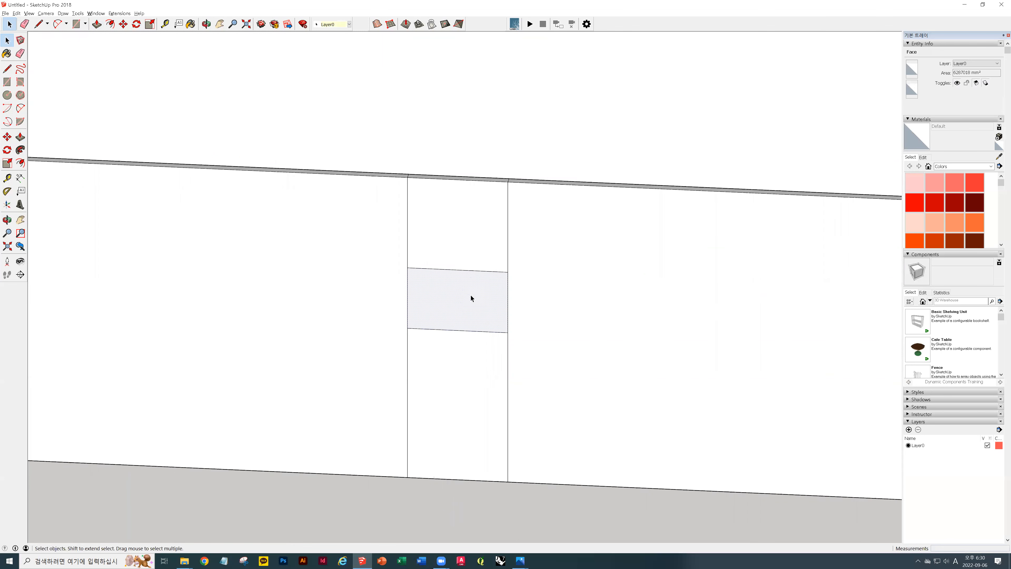
pyautogui.press('Delete')
pyautogui.moveTo(476, 292); pyautogui.dragTo(497, 428, button='middle')
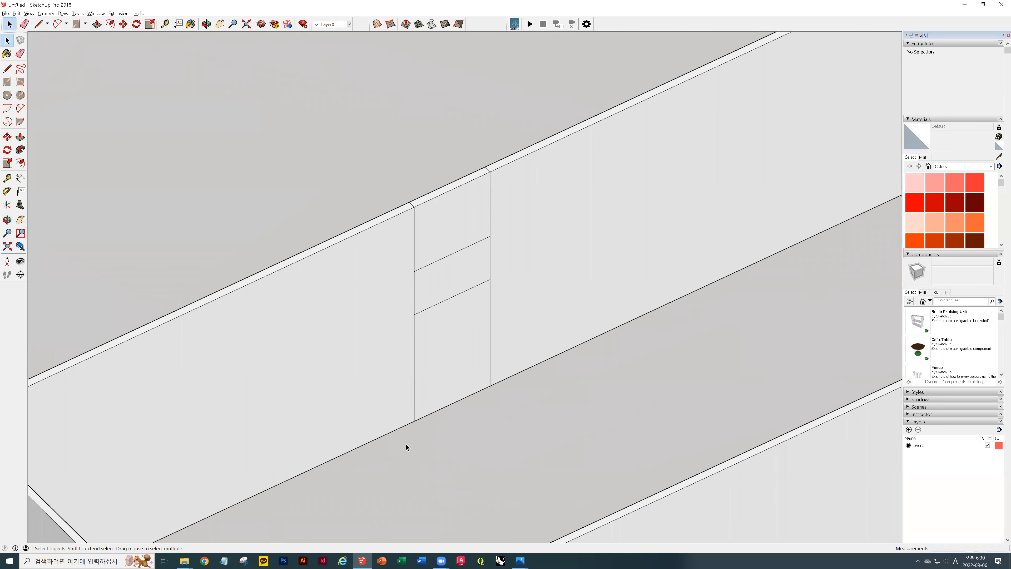
pyautogui.click(464, 273)
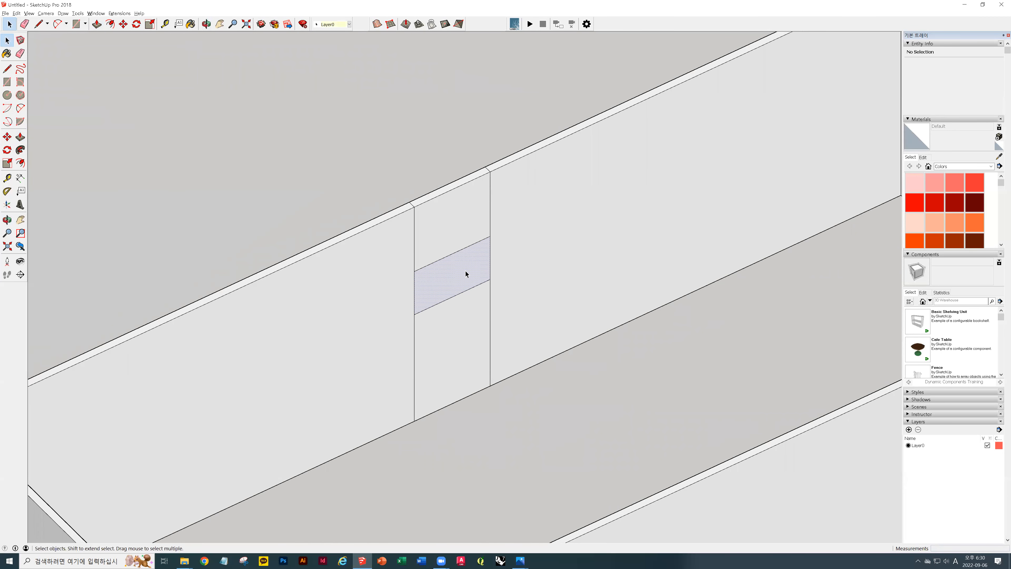
pyautogui.press('Delete')
# Erase the leftover vertical lines above and below the window opening on both wall faces.
pyautogui.moveTo(462, 324)
pyautogui.mouseDown(button='middle')
pyautogui.moveTo(509, 321)
pyautogui.moveTo(445, 328)
pyautogui.moveTo(422, 188)
pyautogui.moveTo(558, 343)
pyautogui.moveTo(436, 334)
pyautogui.mouseUp(button='middle')
pyautogui.press('e')
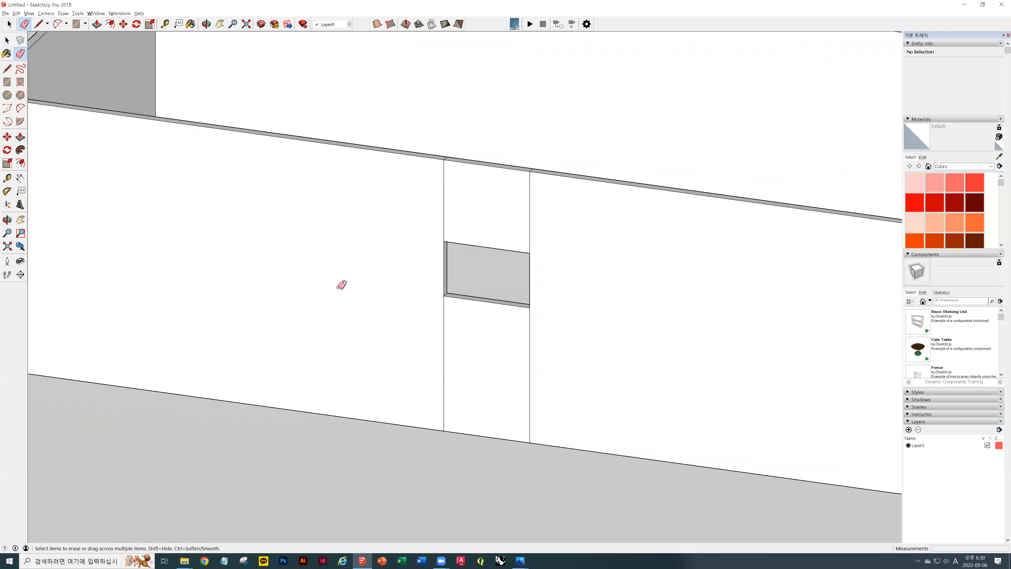
pyautogui.moveTo(417, 342); pyautogui.dragTo(549, 347)
pyautogui.moveTo(550, 239)
pyautogui.mouseDown()
pyautogui.moveTo(384, 185)
pyautogui.moveTo(370, 199)
pyautogui.mouseUp()
pyautogui.moveTo(370, 199)
pyautogui.mouseDown(button='middle')
pyautogui.moveTo(350, 255)
pyautogui.moveTo(299, 241)
pyautogui.moveTo(416, 235)
pyautogui.mouseUp(button='middle')
pyautogui.moveTo(429, 228); pyautogui.dragTo(533, 174)
pyautogui.moveTo(523, 314); pyautogui.dragTo(411, 361)
pyautogui.moveTo(400, 303); pyautogui.dragTo(542, 353, button='middle')
# Erase the leftover dividing lines across the wall's top and underside at the window opening.
pyautogui.moveTo(446, 273); pyautogui.dragTo(418, 247, button='middle')
pyautogui.moveTo(414, 229); pyautogui.dragTo(410, 195)
pyautogui.moveTo(406, 156); pyautogui.dragTo(407, 135)
pyautogui.moveTo(397, 305)
pyautogui.mouseDown(button='middle')
pyautogui.moveTo(404, 300)
pyautogui.moveTo(397, 324)
pyautogui.moveTo(481, 181)
pyautogui.mouseUp(button='middle')
pyautogui.moveTo(475, 254); pyautogui.dragTo(466, 250, button='middle')
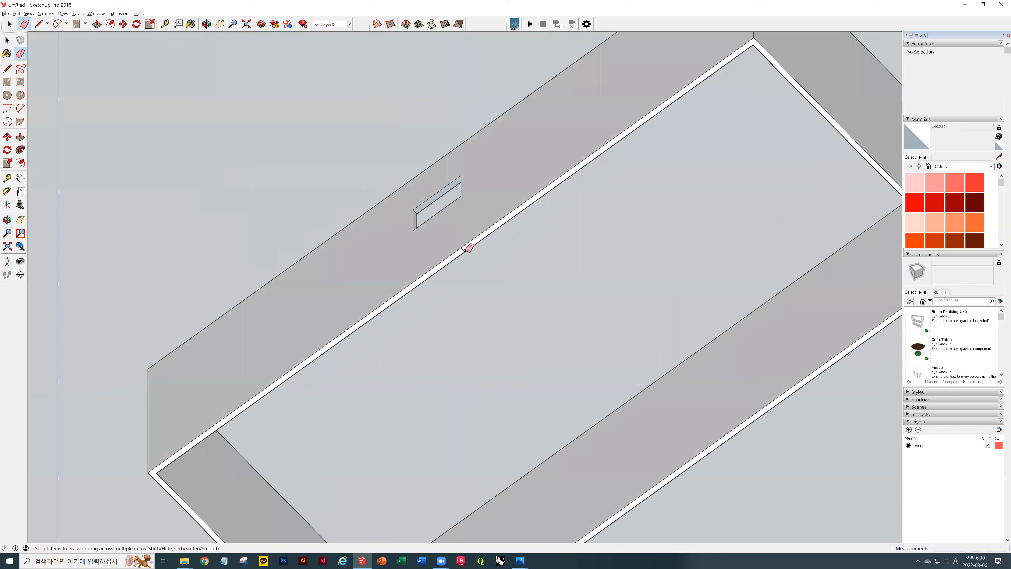
pyautogui.moveTo(465, 250); pyautogui.dragTo(420, 279)
pyautogui.hotkey('ctrl', 'z')
pyautogui.click(463, 250)
pyautogui.press('space')
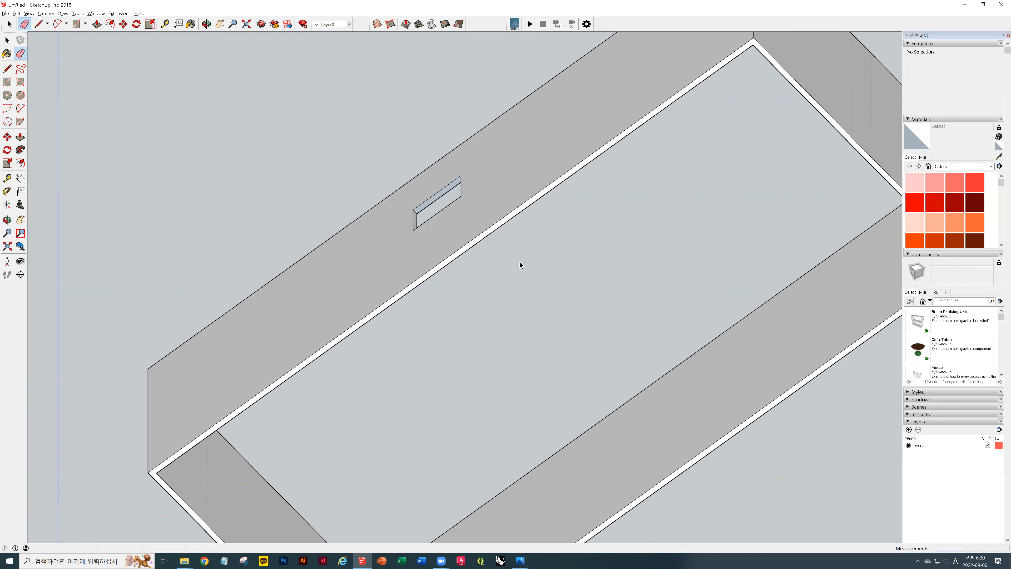
pyautogui.scroll(-5, 520, 262)
pyautogui.moveTo(531, 411)
pyautogui.mouseDown(button='middle')
pyautogui.moveTo(444, 412)
pyautogui.moveTo(473, 277)
pyautogui.moveTo(461, 196)
pyautogui.mouseUp(button='middle')
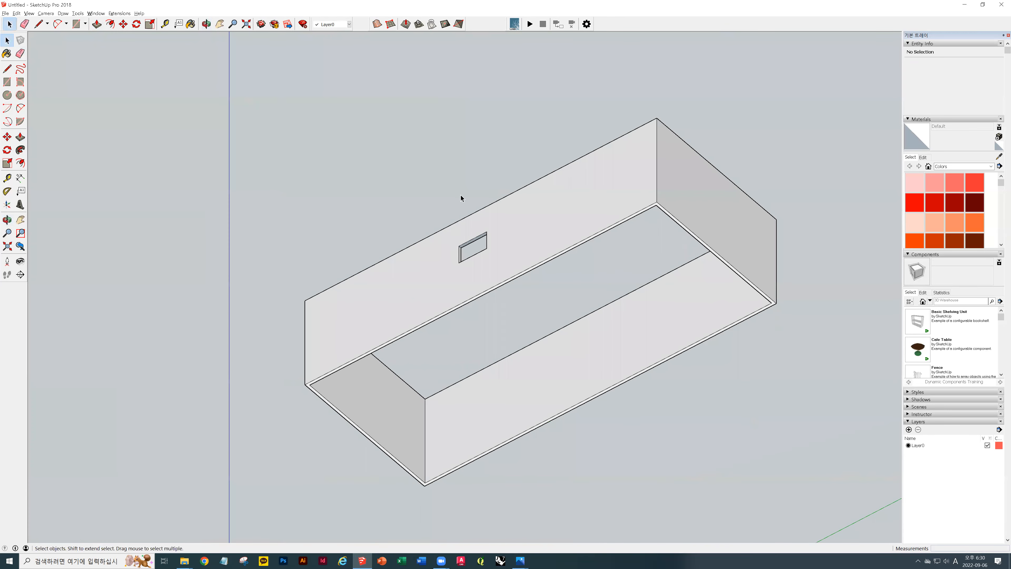
# Select the entire walled box with its window opening and make it a single group.
pyautogui.scroll(5, 461, 195)
pyautogui.moveTo(743, 142); pyautogui.dragTo(691, 257, button='middle')
pyautogui.click(458, 286)
pyautogui.scroll(-5, 687, 298)
pyautogui.moveTo(686, 298)
pyautogui.mouseDown(button='middle')
pyautogui.moveTo(647, 316)
pyautogui.moveTo(675, 303)
pyautogui.mouseUp(button='middle')
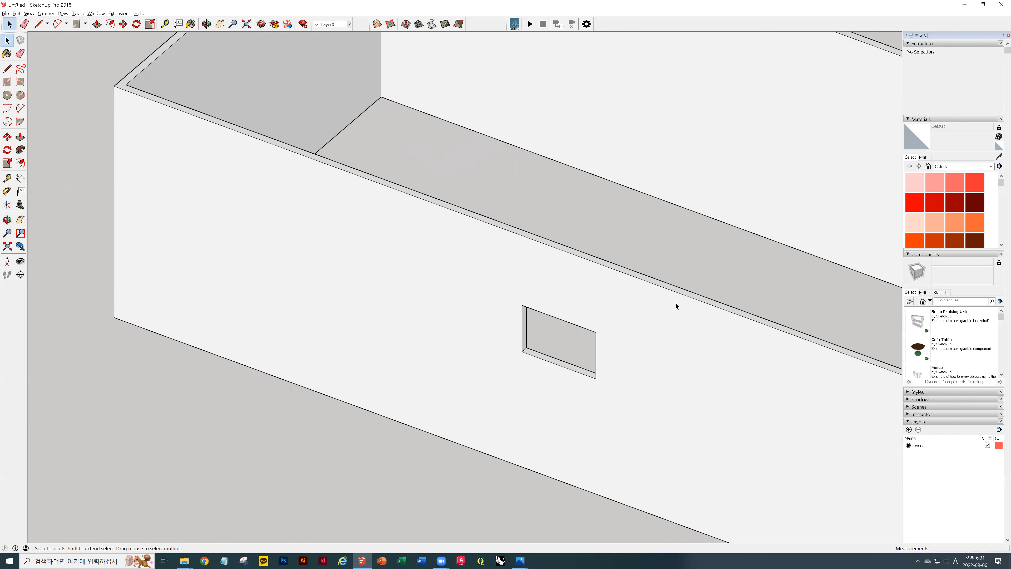
pyautogui.scroll(-6, 675, 302)
pyautogui.moveTo(564, 244); pyautogui.dragTo(485, 350, button='middle')
pyautogui.moveTo(272, 148); pyautogui.dragTo(729, 516)
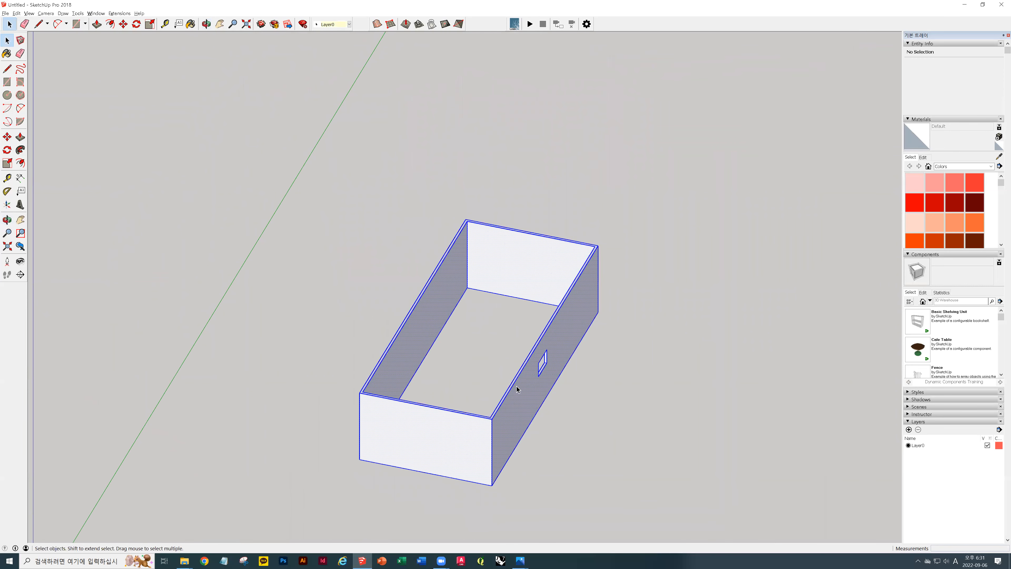
pyautogui.rightClick(517, 387)
pyautogui.click(559, 467)
pyautogui.click(635, 382)
# Try to move the group along the red axis from its lower front corner.
pyautogui.moveTo(562, 381); pyautogui.dragTo(488, 399, button='middle')
pyautogui.tripleClick(488, 400)
pyautogui.keyDown('shift'); pyautogui.moveTo(414, 438); pyautogui.dragTo(496, 285, button='middle'); pyautogui.keyUp('shift')
pyautogui.press('m')
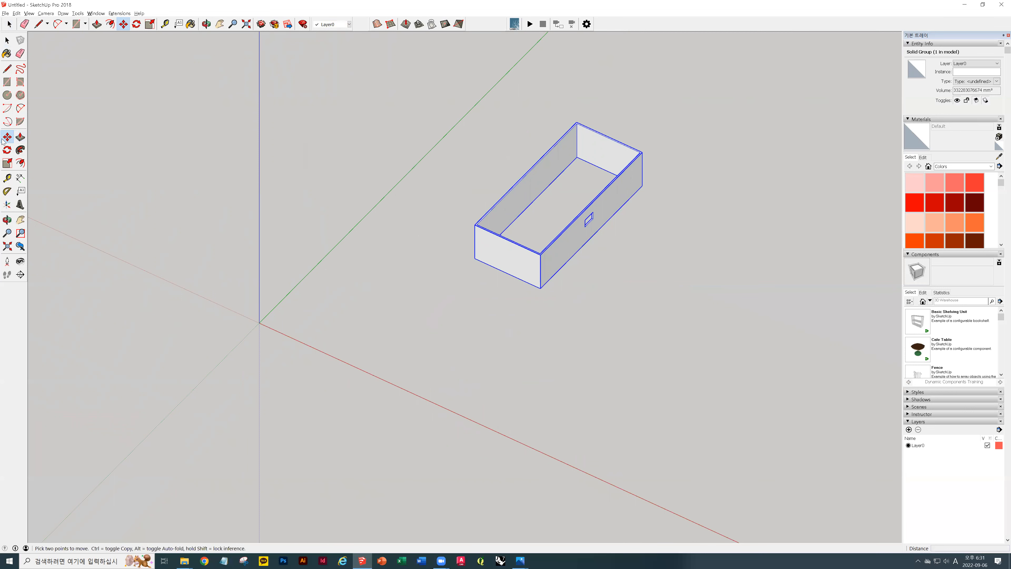
pyautogui.click(473, 260)
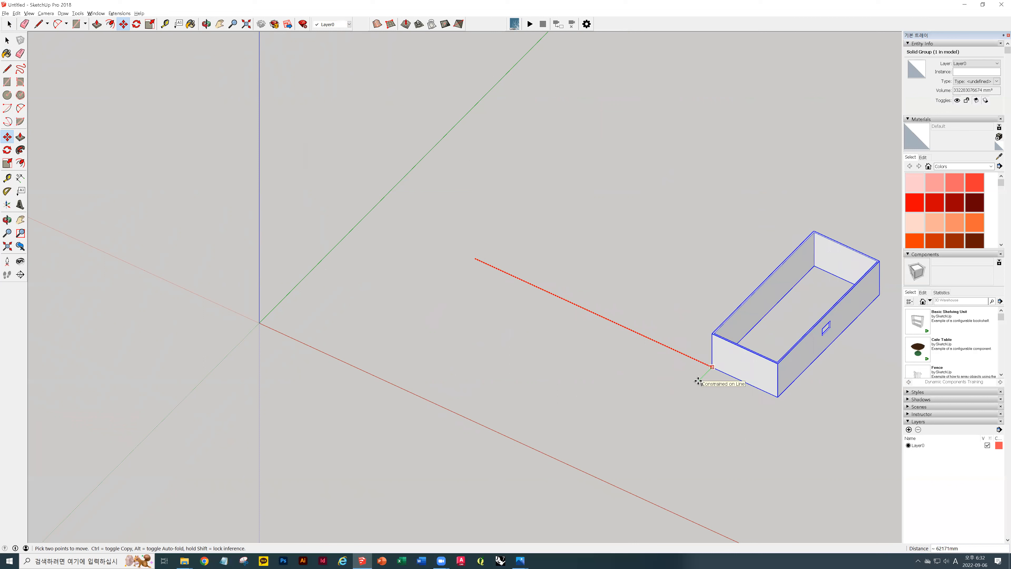
pyautogui.press('Escape')
pyautogui.press('space')
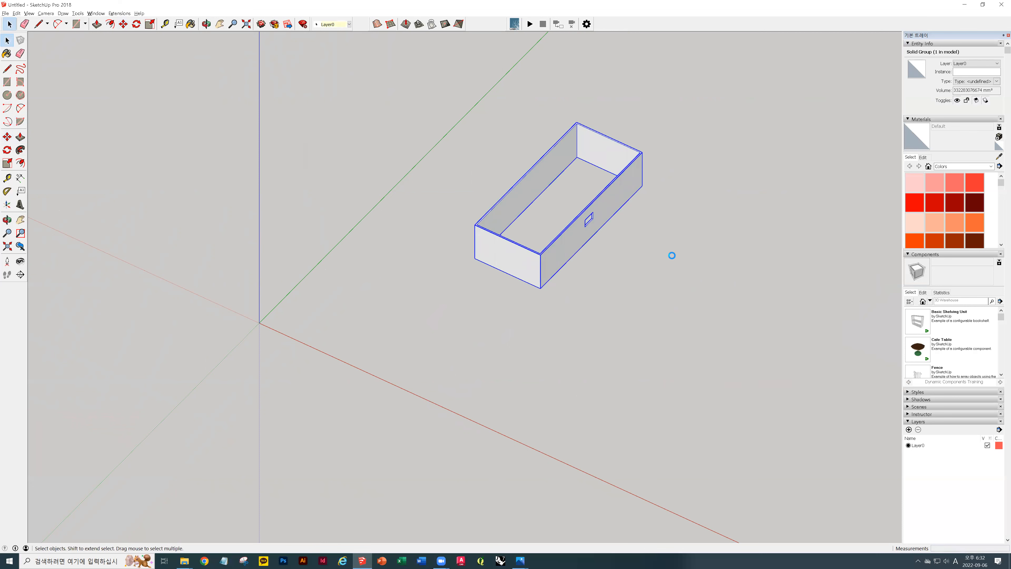
# Paste a copy of the group beside the original along the red axis and undo the paste.
pyautogui.hotkey('ctrl', 'v')
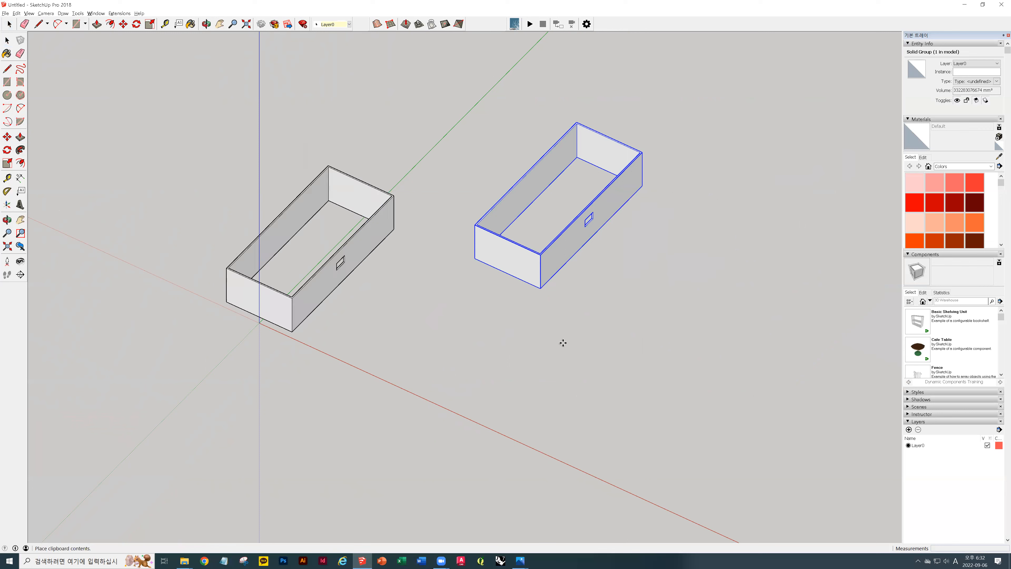
pyautogui.click(689, 367)
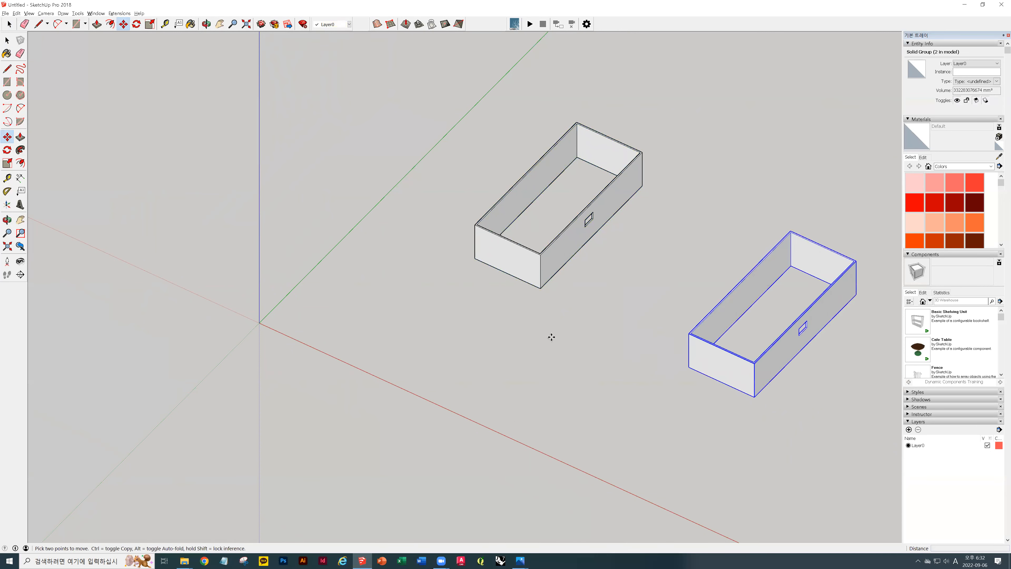
pyautogui.hotkey('ctrl', 'z')
pyautogui.press('space')
# Copy the group with the Move tool about 25087 mm along the red axis from its lower front corner.
pyautogui.click(510, 259)
pyautogui.press('m')
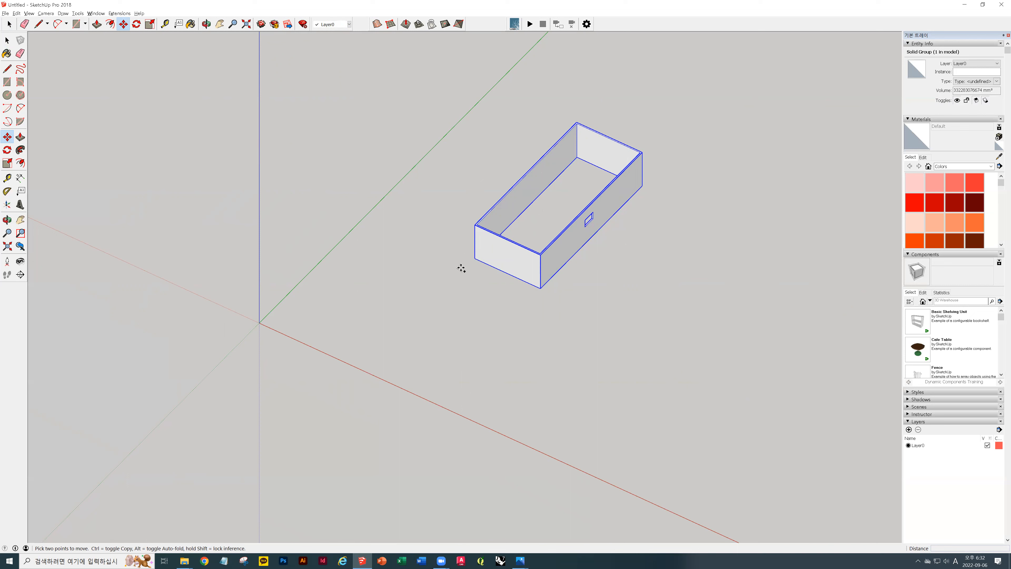
pyautogui.click(475, 258)
pyautogui.press('ctrl')
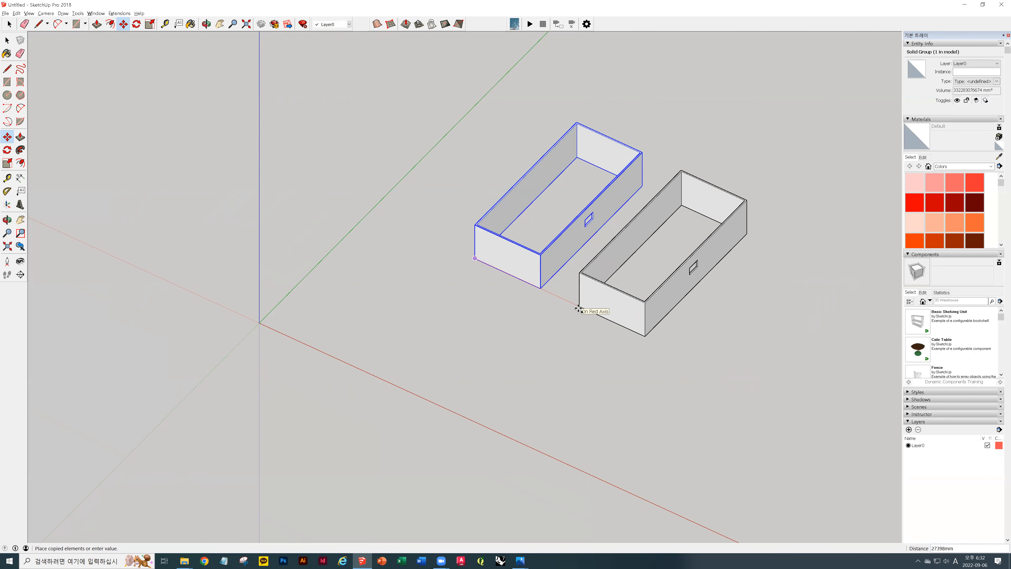
pyautogui.press('Right')
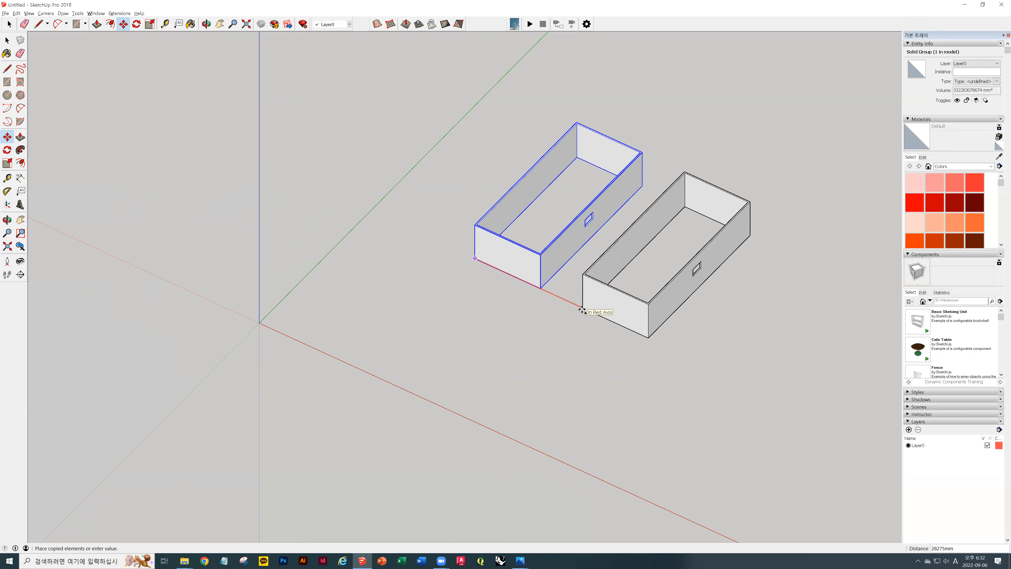
pyautogui.press('Up')
pyautogui.press('Left')
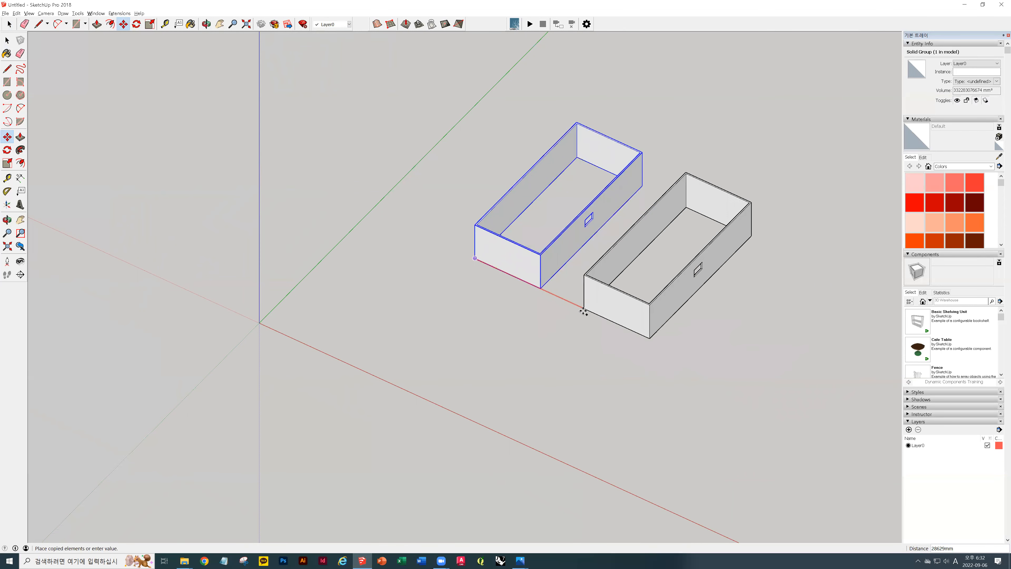
pyautogui.press('o')
pyautogui.moveTo(686, 293); pyautogui.dragTo(623, 266)
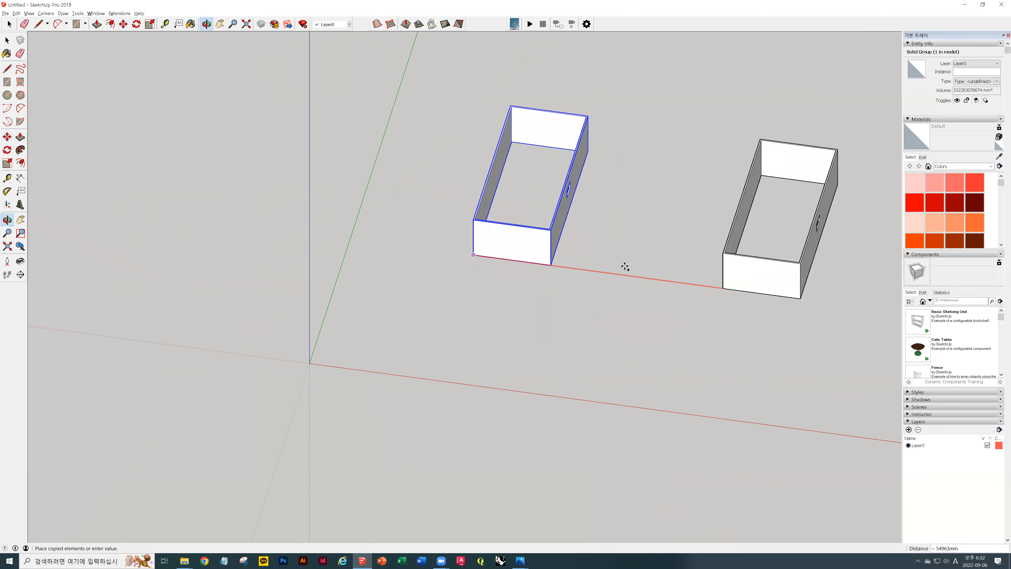
pyautogui.click(587, 269)
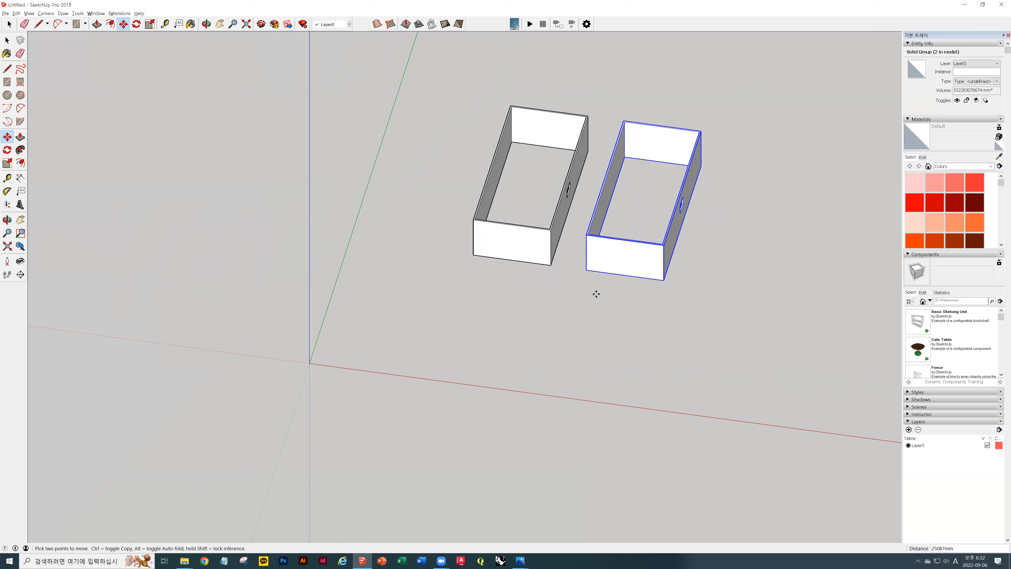
# Make further Move-tool copies of the group along the red axis and undo all the copies.
pyautogui.keyDown('ctrl'); pyautogui.click(591, 255); pyautogui.keyUp('ctrl')
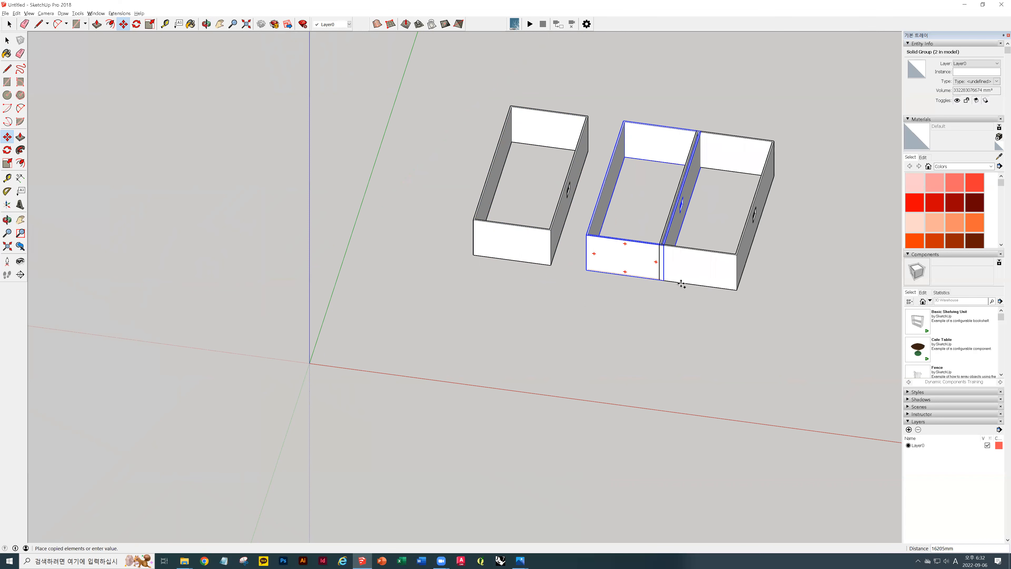
pyautogui.click(732, 293)
pyautogui.keyDown('ctrl'); pyautogui.click(732, 293); pyautogui.keyUp('ctrl')
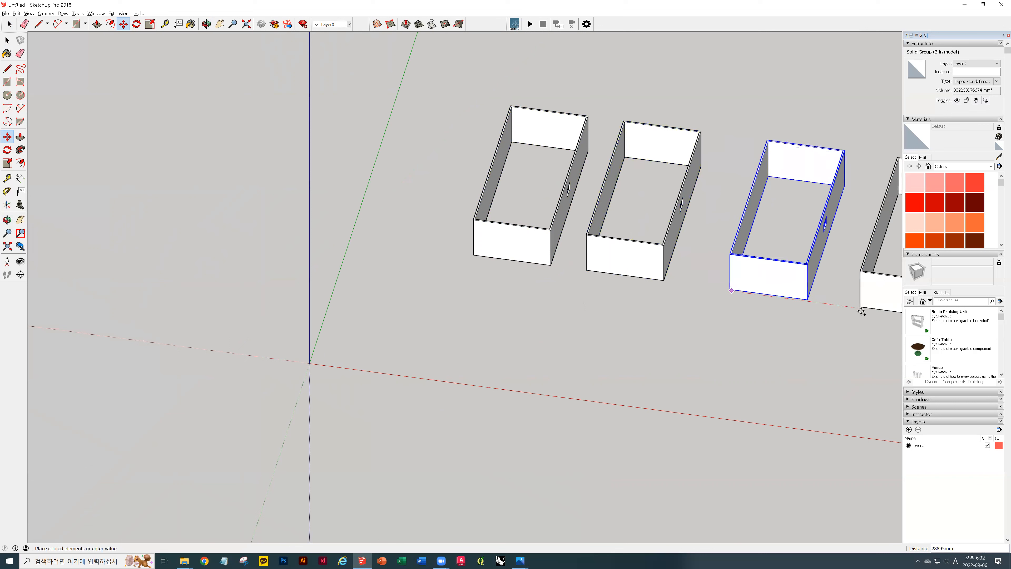
pyautogui.hotkey('ctrl', 'z')
pyautogui.hotkey('ctrl', 'z')
pyautogui.hotkey('ctrl', 'z')
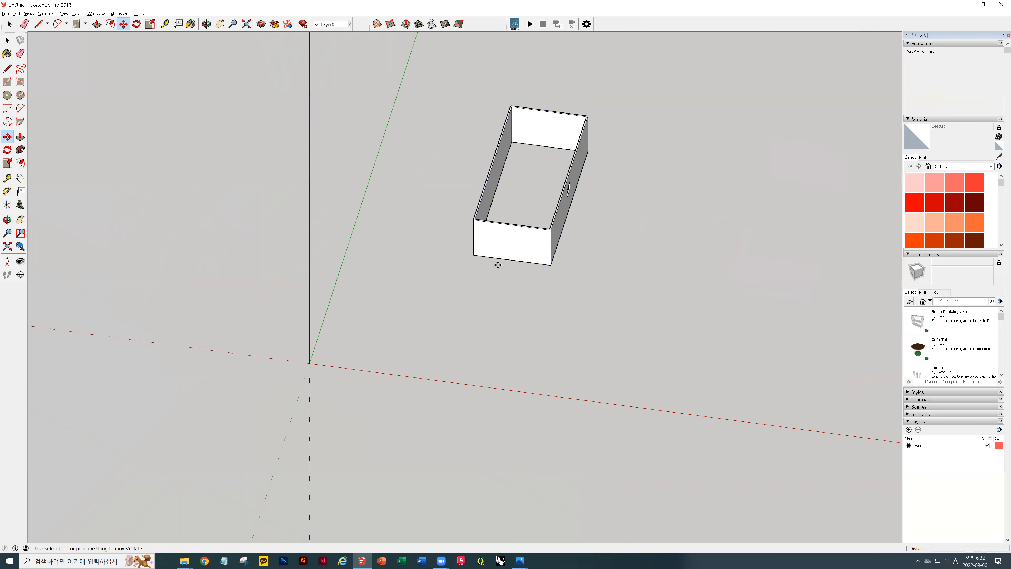
# Copy the group along the red axis with the Move tool using an exact typed distance.
pyautogui.keyDown('ctrl'); pyautogui.click(475, 254); pyautogui.keyUp('ctrl')
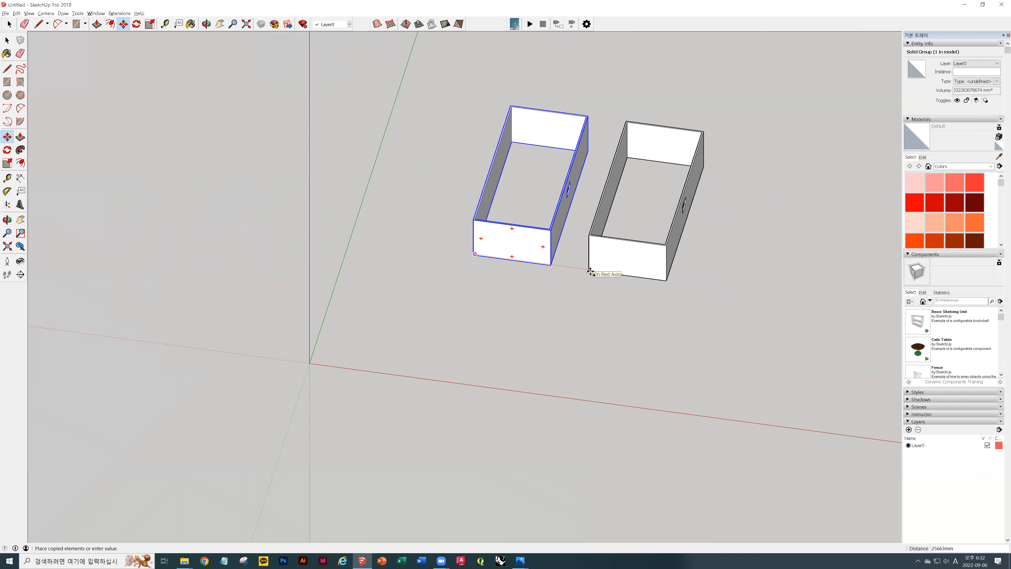
pyautogui.write('3-0')
pyautogui.press('Return')
# Delete the copied group, keeping only the original walled box.
pyautogui.press('space')
pyautogui.moveTo(695, 228); pyautogui.dragTo(663, 258, button='middle')
pyautogui.press('m')
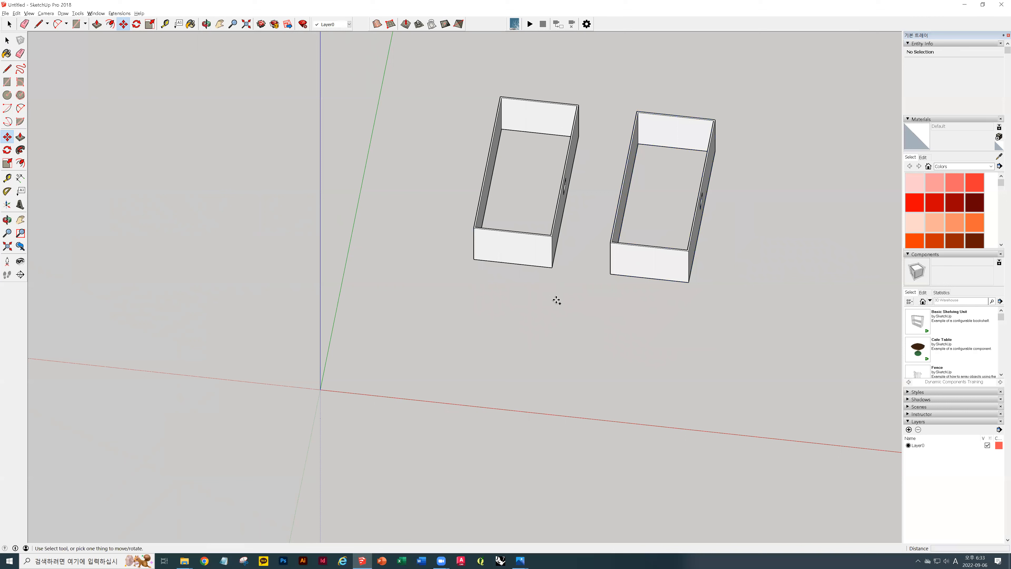
pyautogui.press('space')
pyautogui.click(654, 236)
pyautogui.press('Delete')
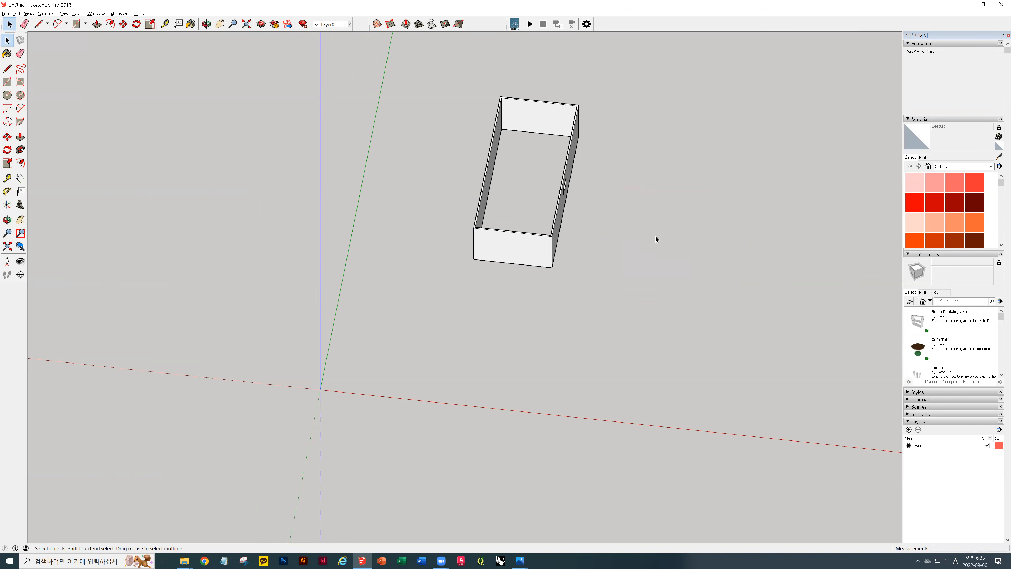
pyautogui.moveTo(643, 256); pyautogui.dragTo(621, 322, button='middle')
pyautogui.click(493, 264)
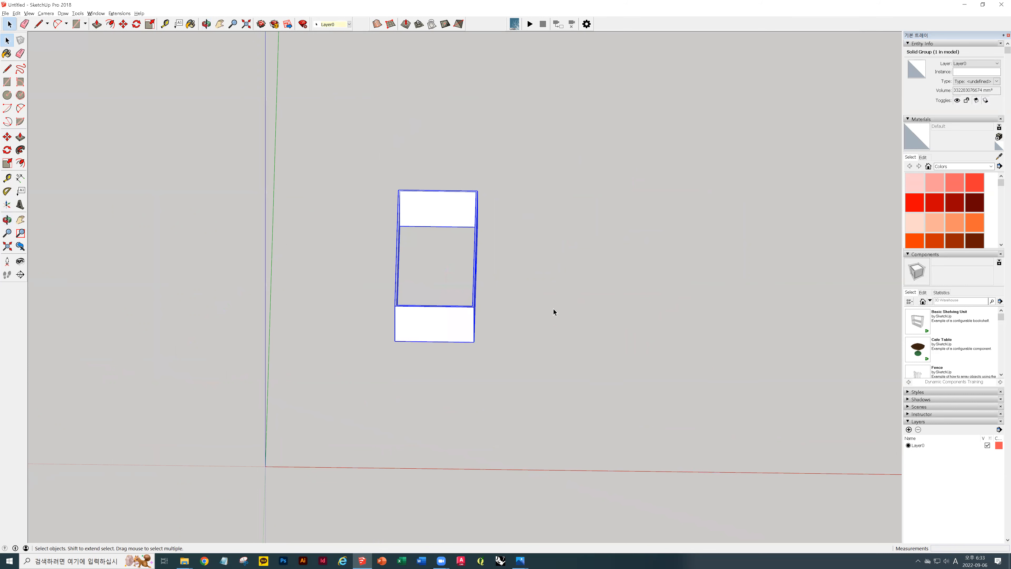
pyautogui.moveTo(585, 326); pyautogui.dragTo(517, 247, button='middle')
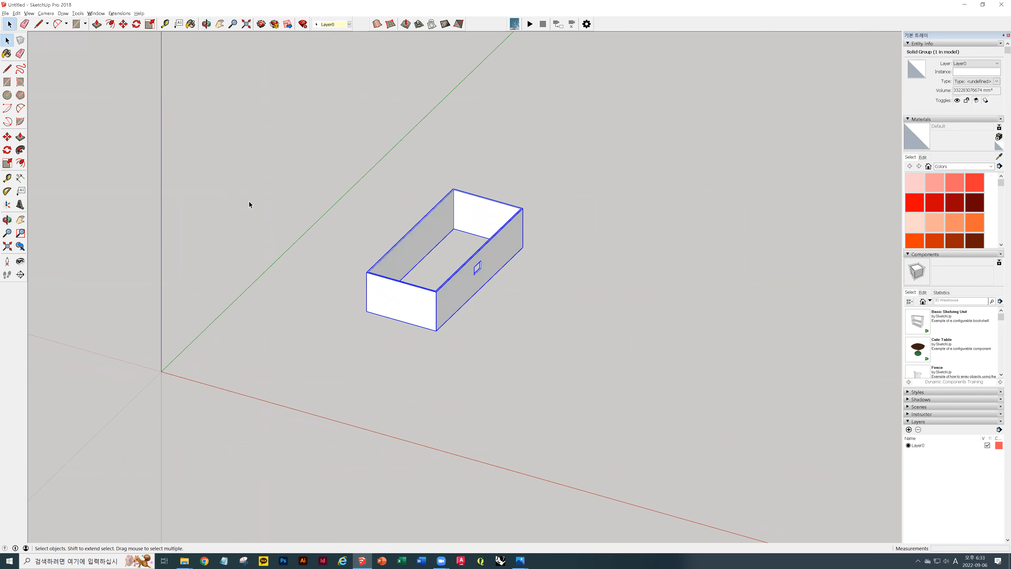
pyautogui.click(287, 251)
pyautogui.click(399, 314)
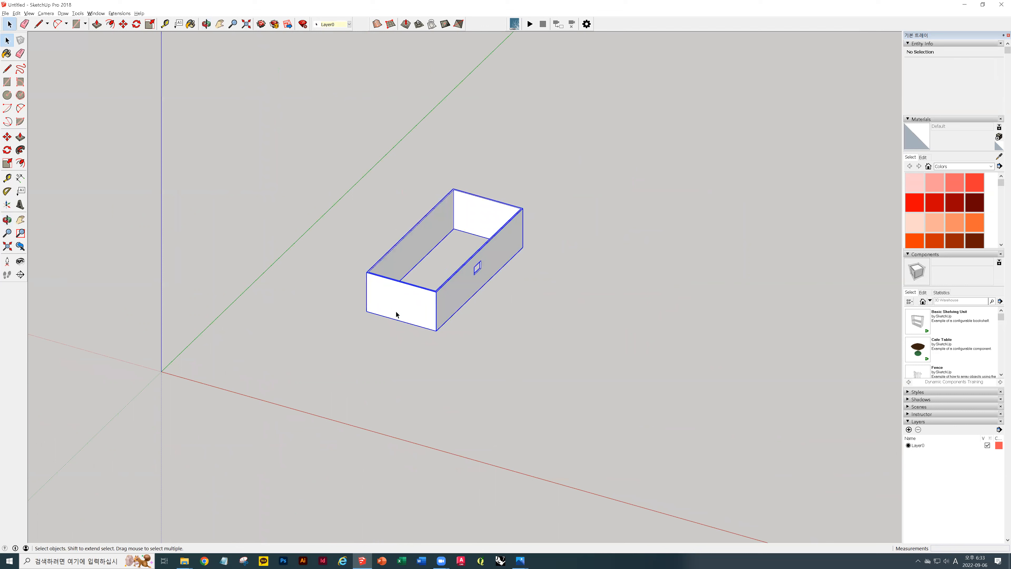
pyautogui.press('s')
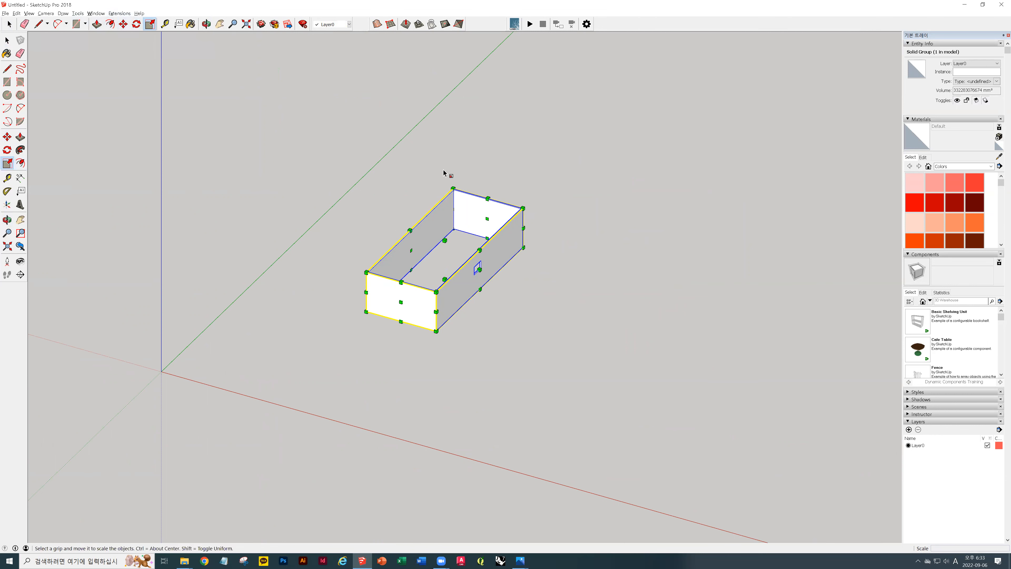
pyautogui.moveTo(452, 219); pyautogui.dragTo(621, 170, button='middle')
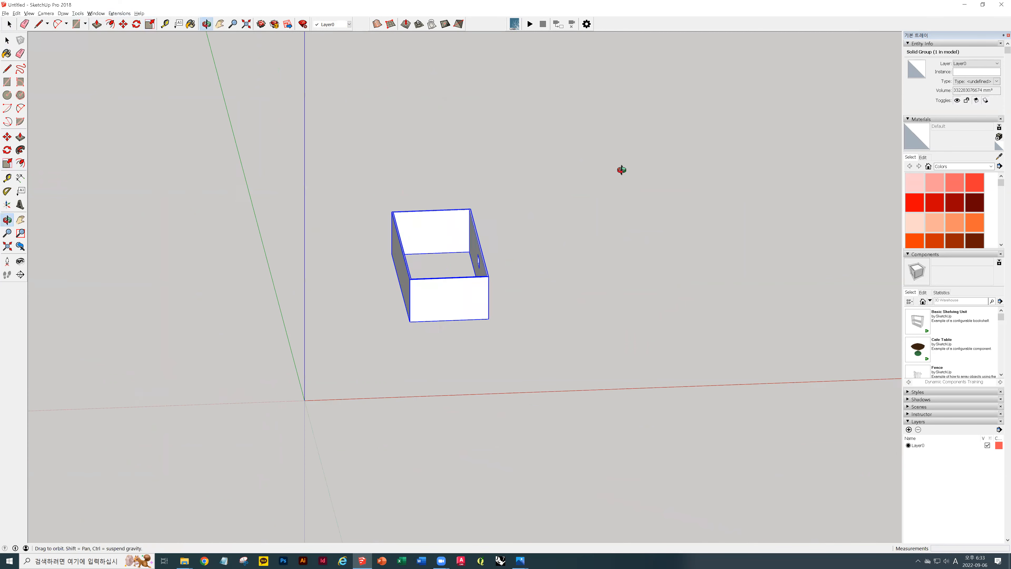
pyautogui.moveTo(428, 221); pyautogui.dragTo(509, 361, button='middle')
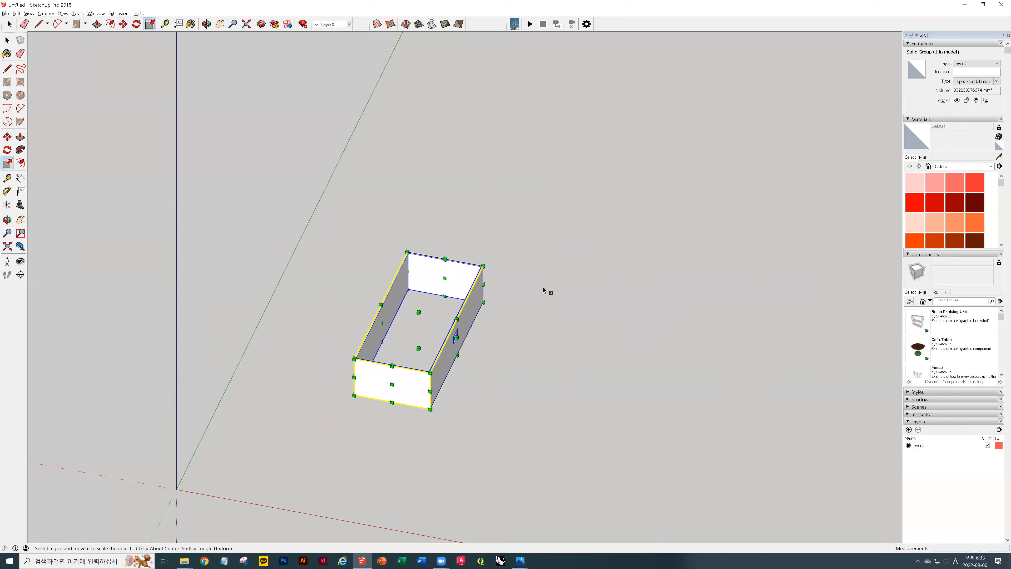
pyautogui.press('space')
pyautogui.click(548, 255)
# Open the group for editing and select the outer face of the wall with the window.
pyautogui.moveTo(548, 255); pyautogui.dragTo(363, 257, button='middle')
pyautogui.doubleClick(476, 306)
pyautogui.tripleClick(483, 306)
pyautogui.moveTo(483, 305); pyautogui.dragTo(517, 319, button='middle')
pyautogui.scroll(4, 502, 315)
pyautogui.click(454, 297)
pyautogui.moveTo(454, 297); pyautogui.dragTo(462, 294, button='middle')
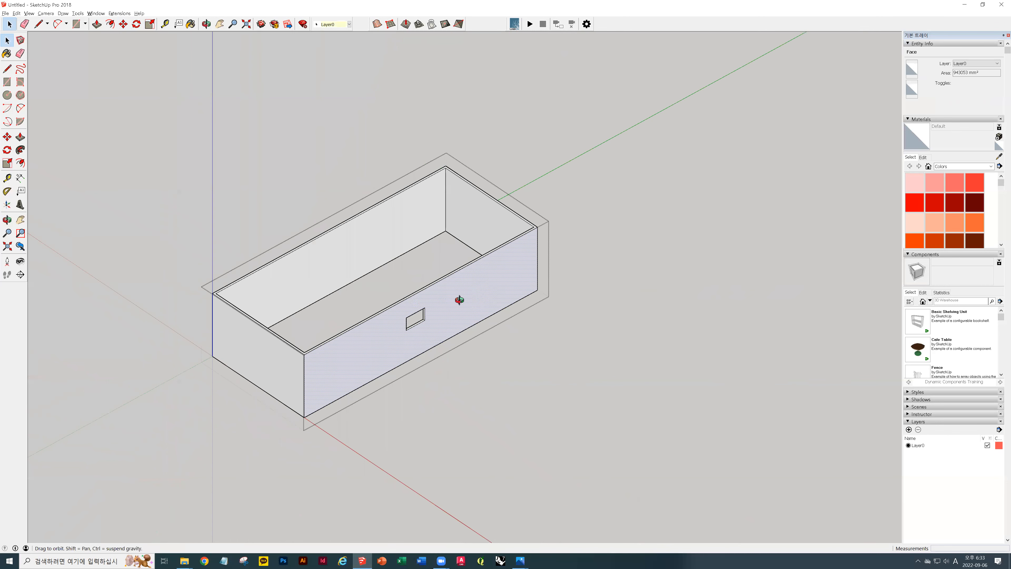
pyautogui.moveTo(497, 343); pyautogui.dragTo(389, 423, button='middle')
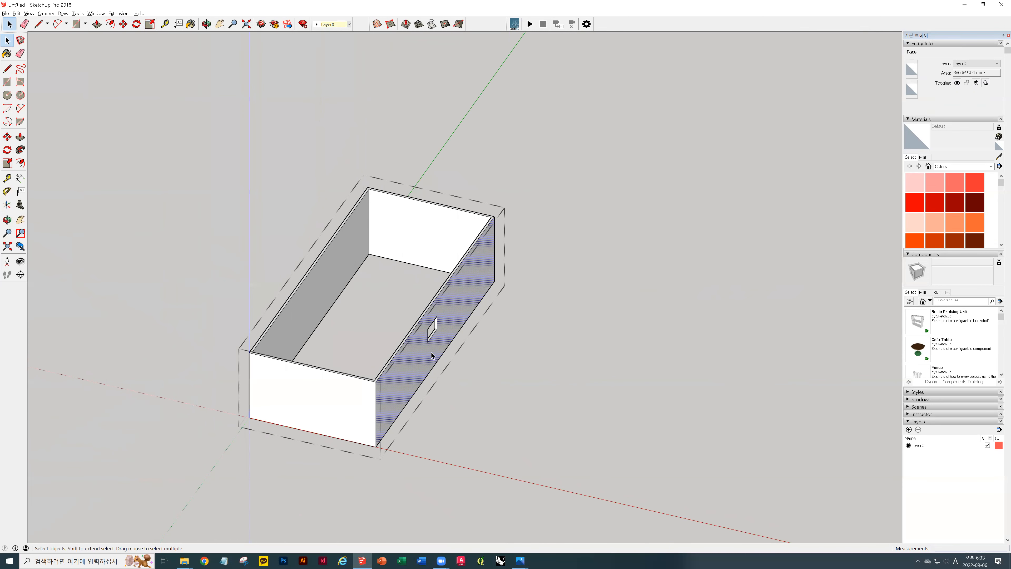
# Try to move the window wall's outer face about 19835 mm outward along the red axis.
pyautogui.press('m')
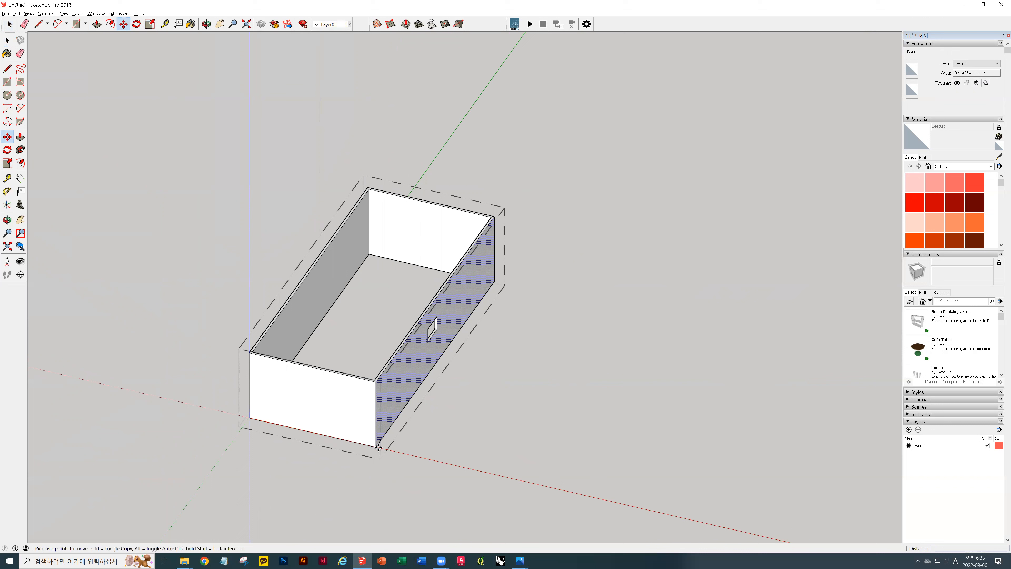
pyautogui.click(376, 447)
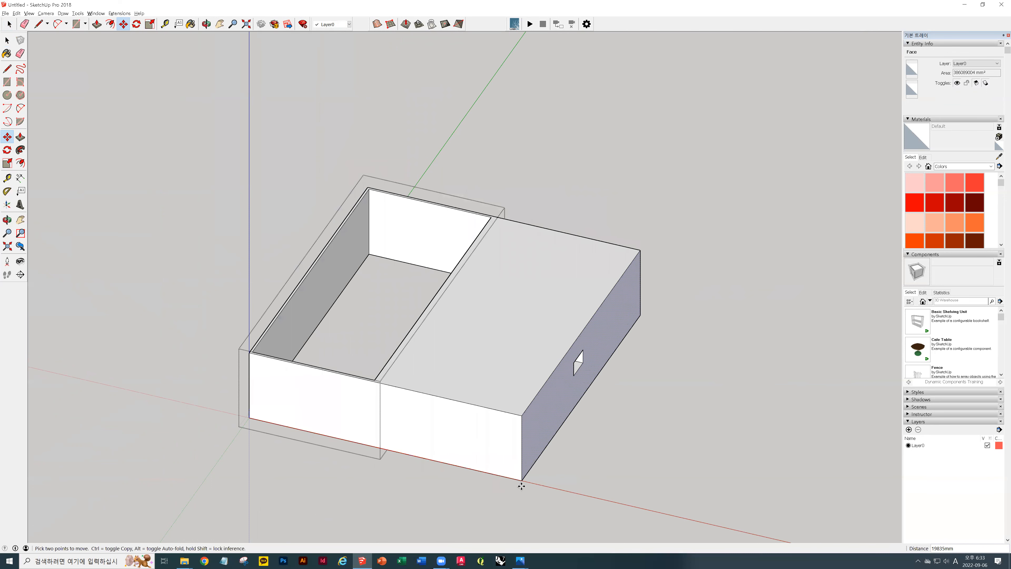
pyautogui.press('Escape')
pyautogui.press('Escape')
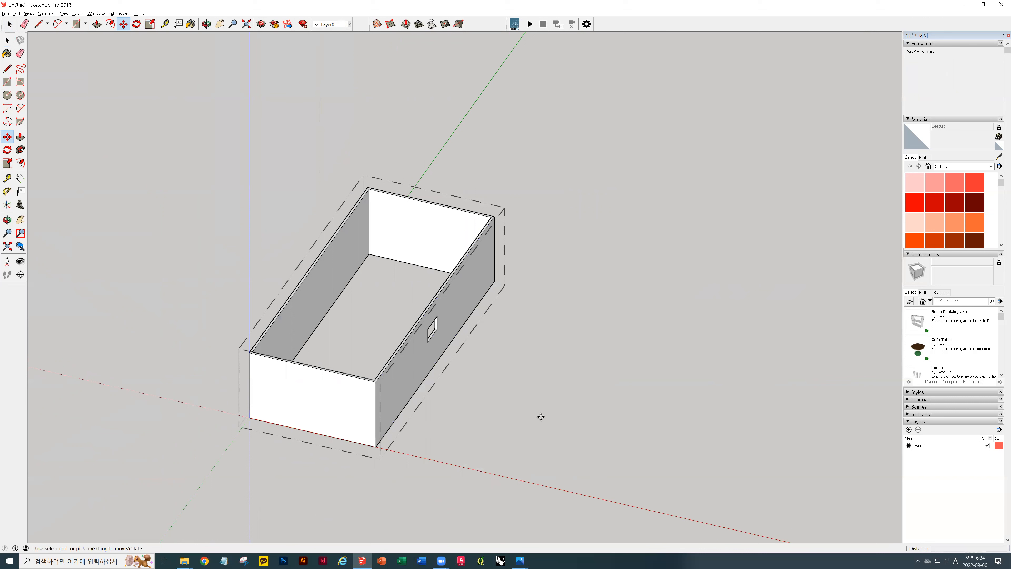
# Leave the group's editing mode and select the whole walled box group.
pyautogui.press('space')
pyautogui.click(634, 356)
pyautogui.scroll(-3, 549, 246)
pyautogui.moveTo(549, 246); pyautogui.dragTo(402, 162, button='middle')
pyautogui.moveTo(602, 274); pyautogui.dragTo(658, 329, button='middle')
pyautogui.click(584, 287)
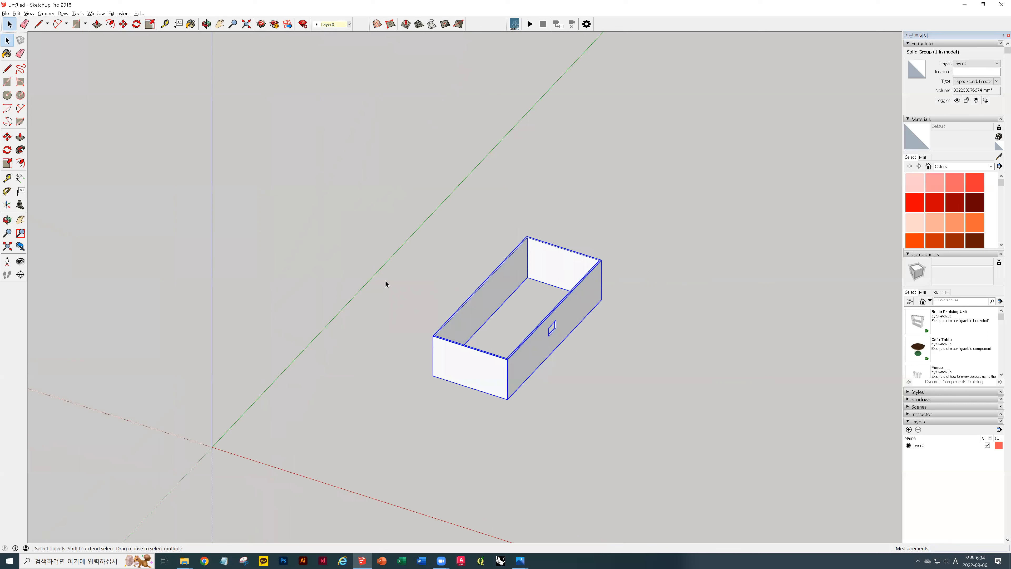
# Try to scale the group uniformly from its far upper corner by a factor of about 1.78.
pyautogui.moveTo(595, 333); pyautogui.dragTo(601, 367, button='middle')
pyautogui.press('s')
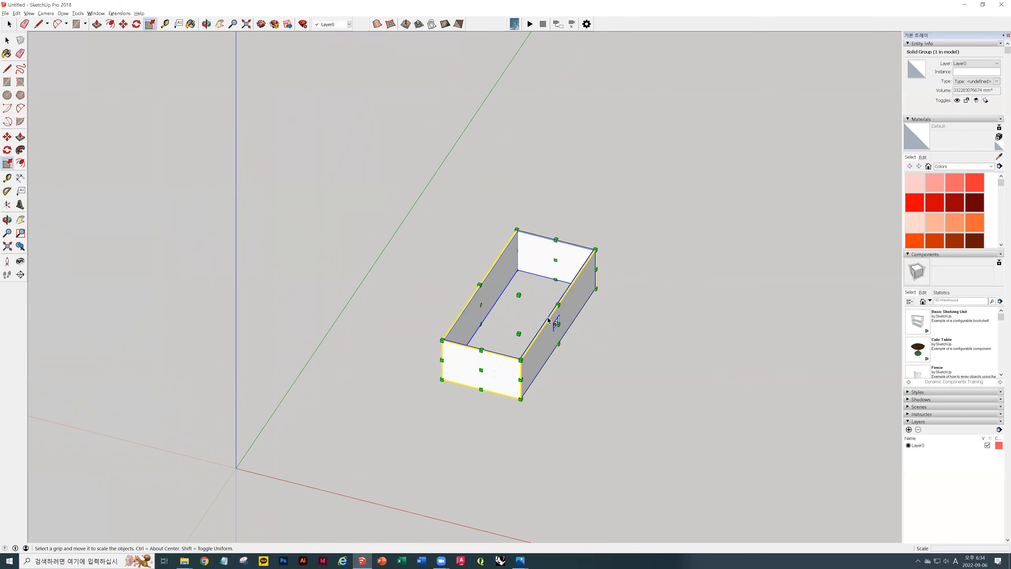
pyautogui.moveTo(549, 320); pyautogui.dragTo(528, 334, button='middle')
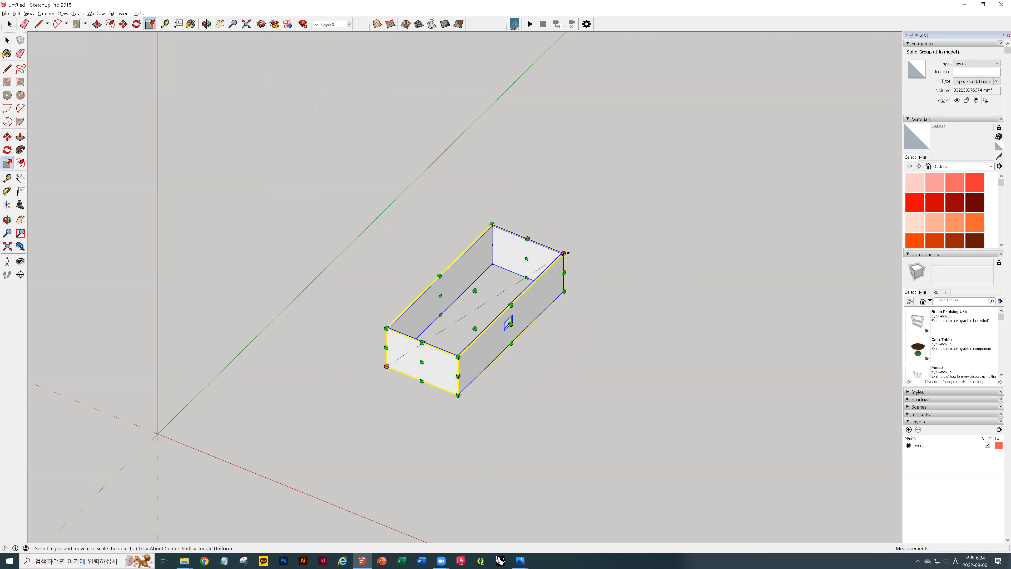
pyautogui.moveTo(563, 253); pyautogui.dragTo(722, 167)
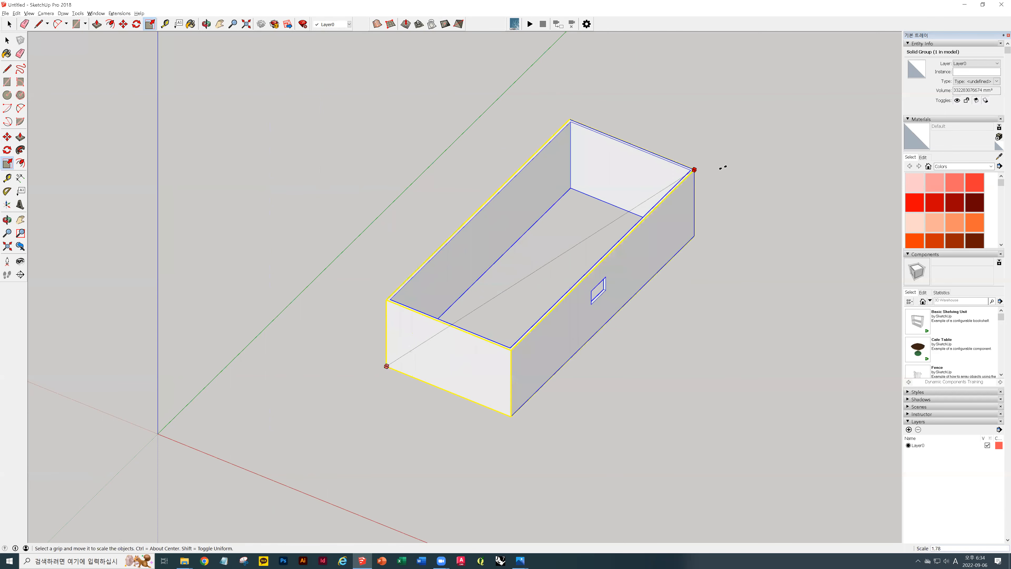
pyautogui.moveTo(794, 139); pyautogui.dragTo(525, 328)
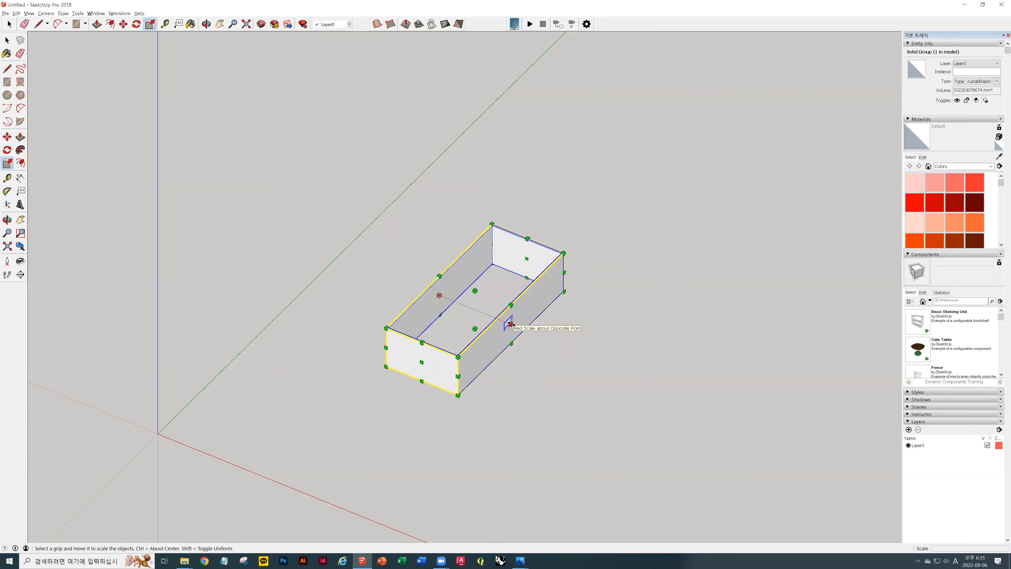
# Try to stretch the group along the red axis from the center of its window wall by a factor of about 1.5.
pyautogui.moveTo(511, 323); pyautogui.dragTo(481, 398)
pyautogui.moveTo(475, 329); pyautogui.dragTo(510, 345)
pyautogui.moveTo(511, 324); pyautogui.dragTo(543, 354)
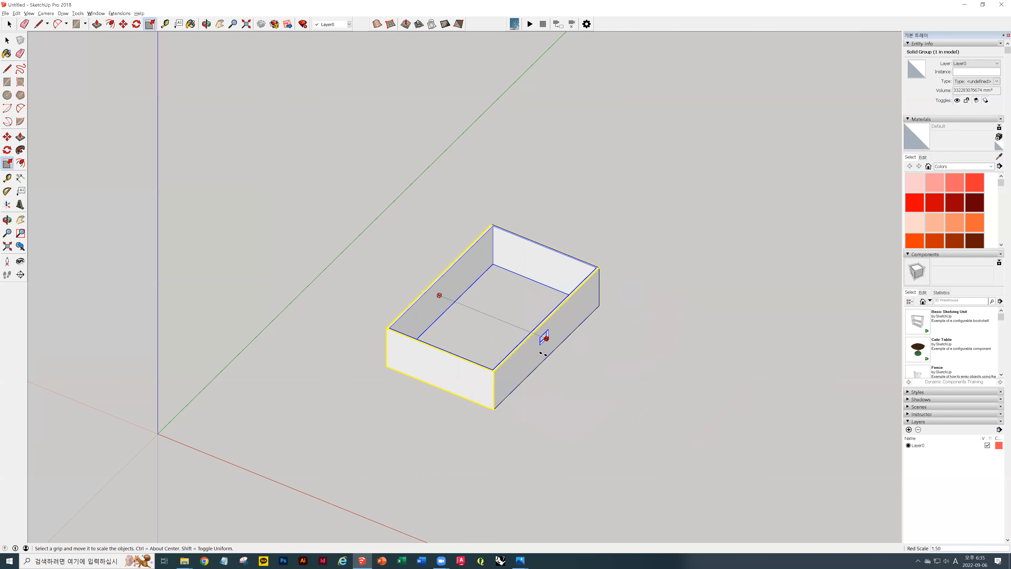
pyautogui.moveTo(543, 353); pyautogui.dragTo(653, 408)
pyautogui.press('Escape')
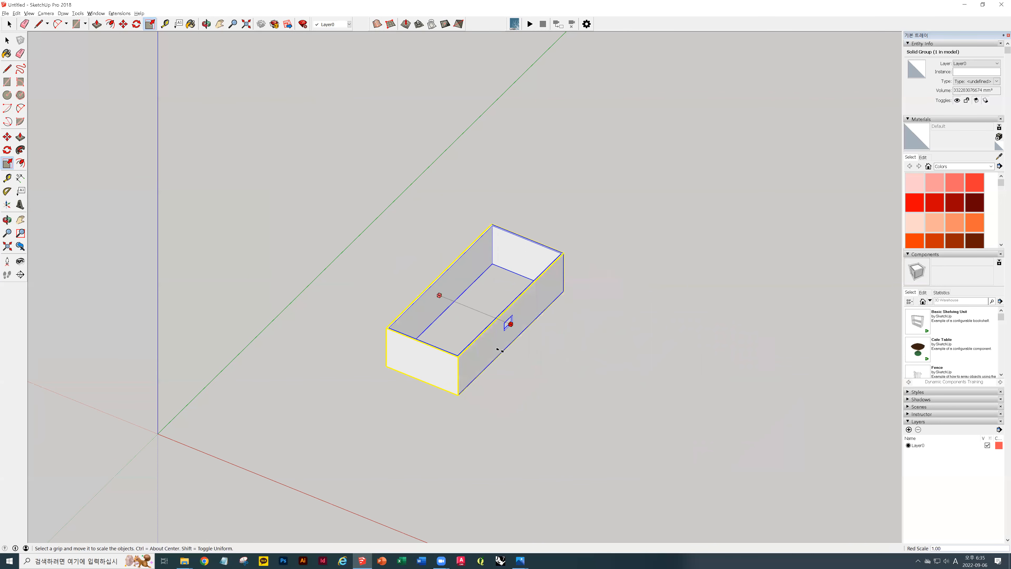
# Try to scale the group uniformly from its far upper corner, toggling scaling about the center, by a factor of about 1.85.
pyautogui.click(564, 253)
pyautogui.press('ctrl')
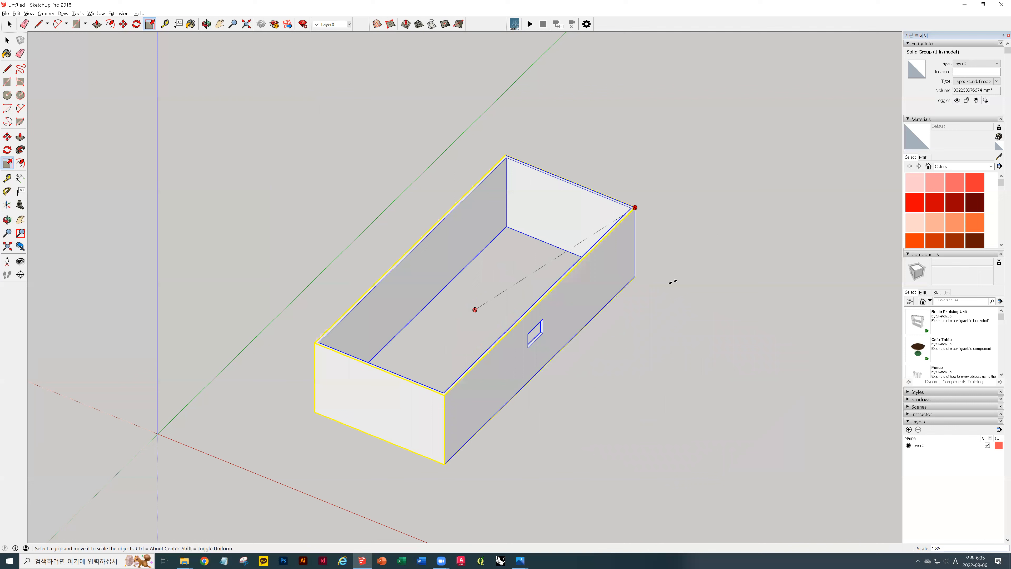
pyautogui.press('ctrl')
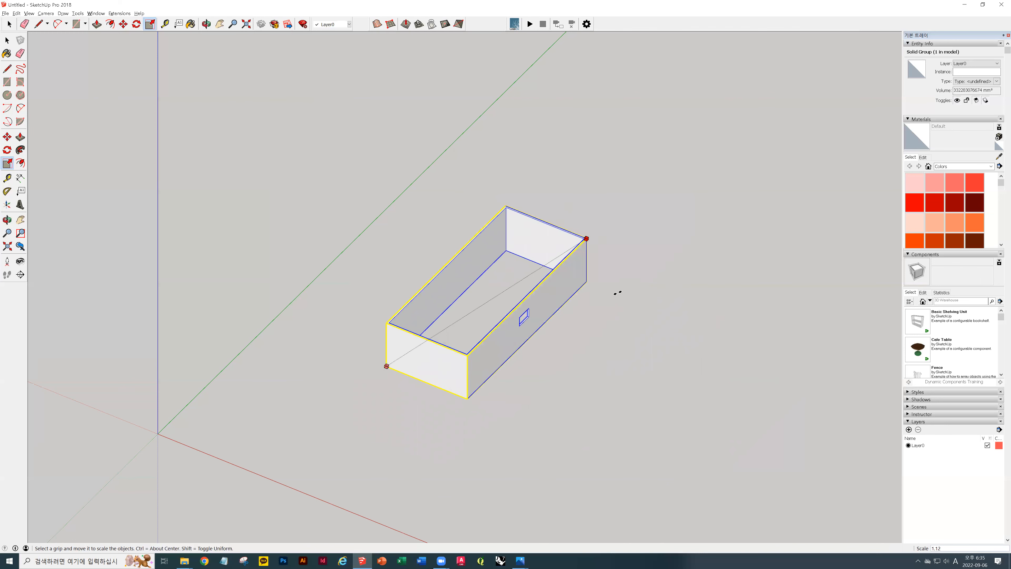
pyautogui.press('Escape')
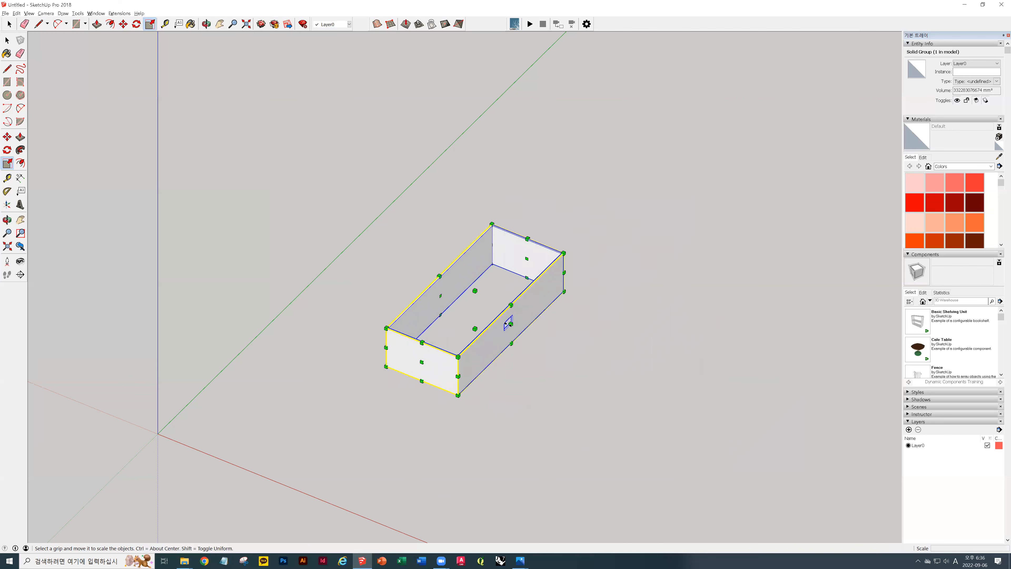
# Try to scale the group from its window wall with uniform scaling toggled, and from its top face center.
pyautogui.moveTo(512, 326); pyautogui.dragTo(776, 460)
pyautogui.moveTo(645, 387)
pyautogui.keyDown('shift'); pyautogui.mouseDown()
pyautogui.moveTo(465, 325)
pyautogui.moveTo(648, 356)
pyautogui.moveTo(664, 382)
pyautogui.mouseUp(); pyautogui.keyUp('shift')
pyautogui.keyDown('shift'); pyautogui.moveTo(508, 343); pyautogui.dragTo(667, 406); pyautogui.keyUp('shift')
pyautogui.keyDown('shift'); pyautogui.moveTo(578, 400); pyautogui.dragTo(514, 319); pyautogui.keyUp('shift')
pyautogui.moveTo(475, 291)
pyautogui.mouseDown()
pyautogui.moveTo(471, 223)
pyautogui.moveTo(464, 271)
pyautogui.moveTo(490, 262)
pyautogui.moveTo(501, 198)
pyautogui.moveTo(470, 297)
pyautogui.moveTo(475, 291)
pyautogui.mouseUp()
pyautogui.moveTo(475, 290); pyautogui.dragTo(577, 285)
pyautogui.press('space')
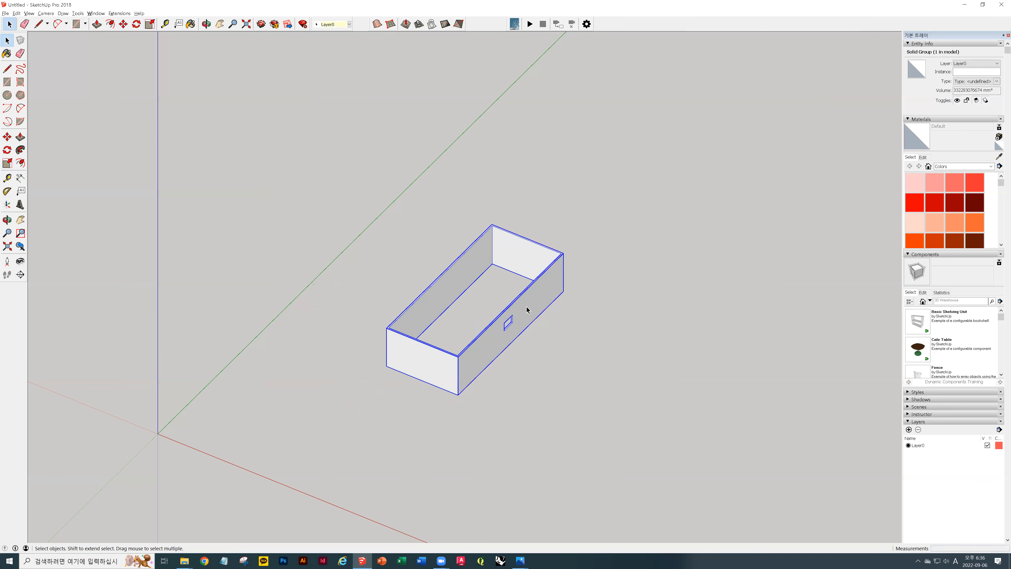
# Select the walled box group and delete it from the model.
pyautogui.moveTo(467, 185); pyautogui.dragTo(439, 197, button='middle')
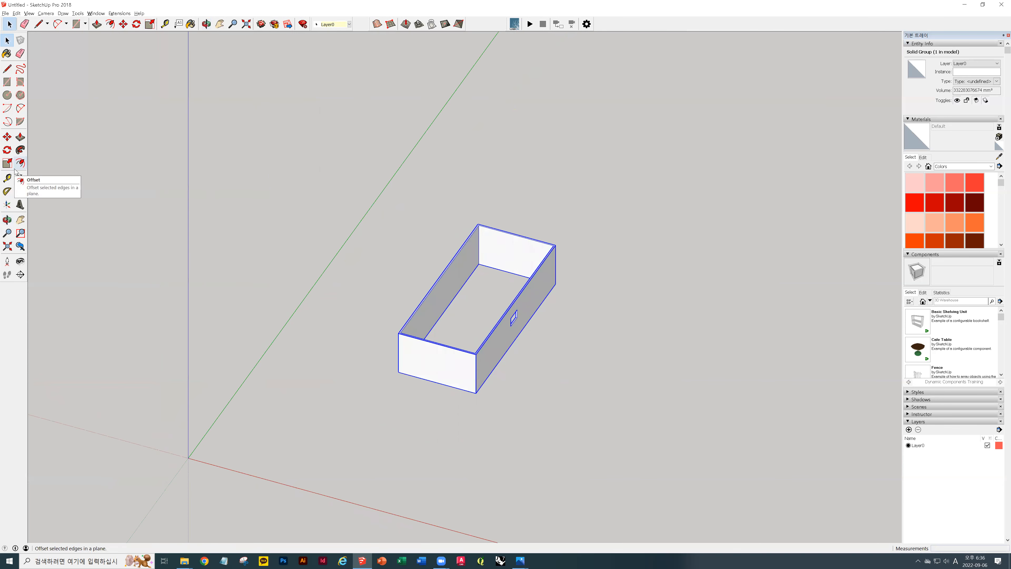
pyautogui.moveTo(493, 225); pyautogui.dragTo(610, 290, button='middle')
pyautogui.moveTo(675, 268); pyautogui.dragTo(510, 270, button='middle')
pyautogui.click(466, 279)
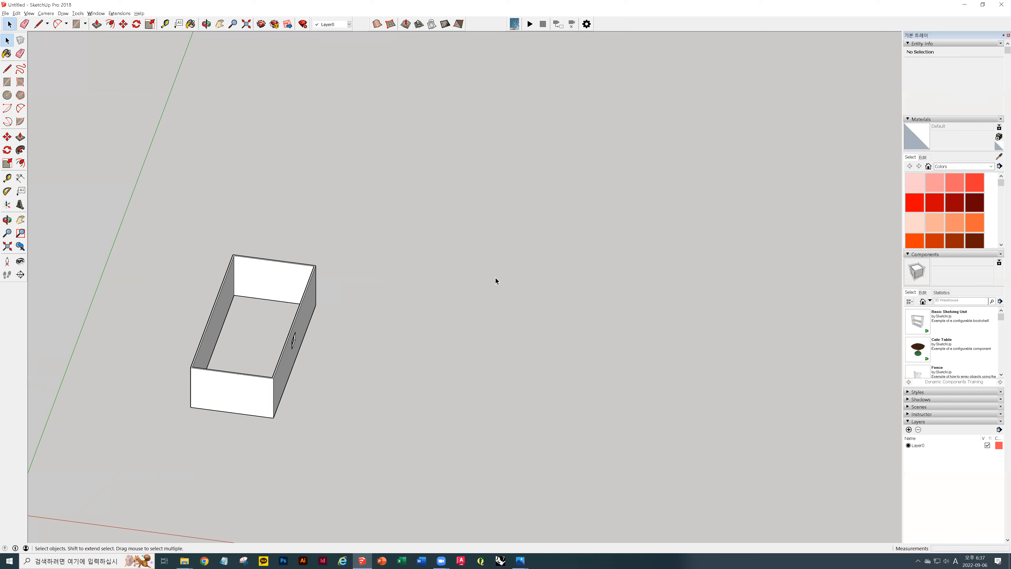
pyautogui.click(310, 282)
pyautogui.moveTo(476, 267); pyautogui.dragTo(475, 204, button='middle')
pyautogui.press('Delete')
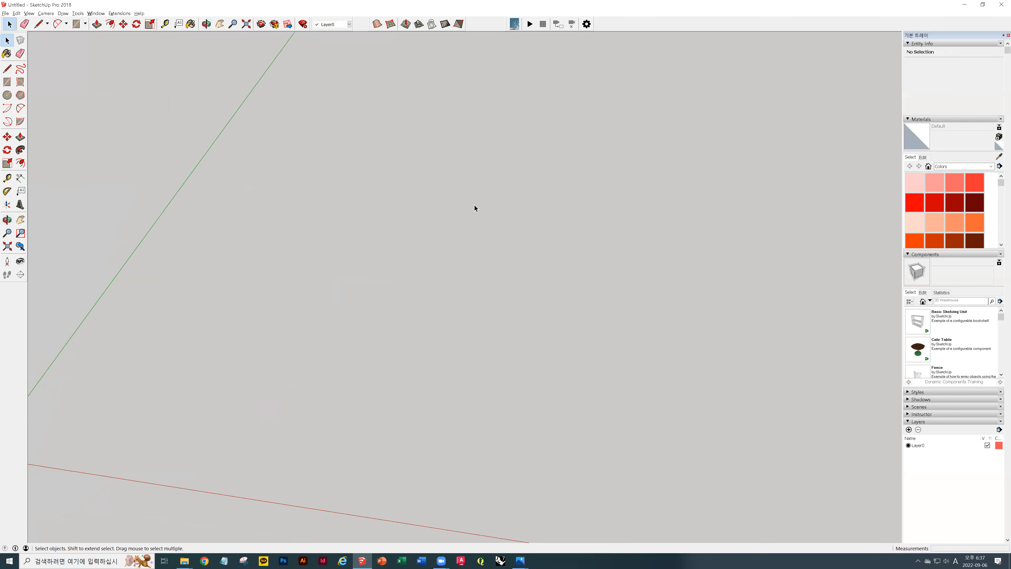
# Sketch a freehand annotation of a stair profile with two stepped flights meeting at a landing, and clear it.
pyautogui.moveTo(510, 256); pyautogui.dragTo(404, 264, button='middle')
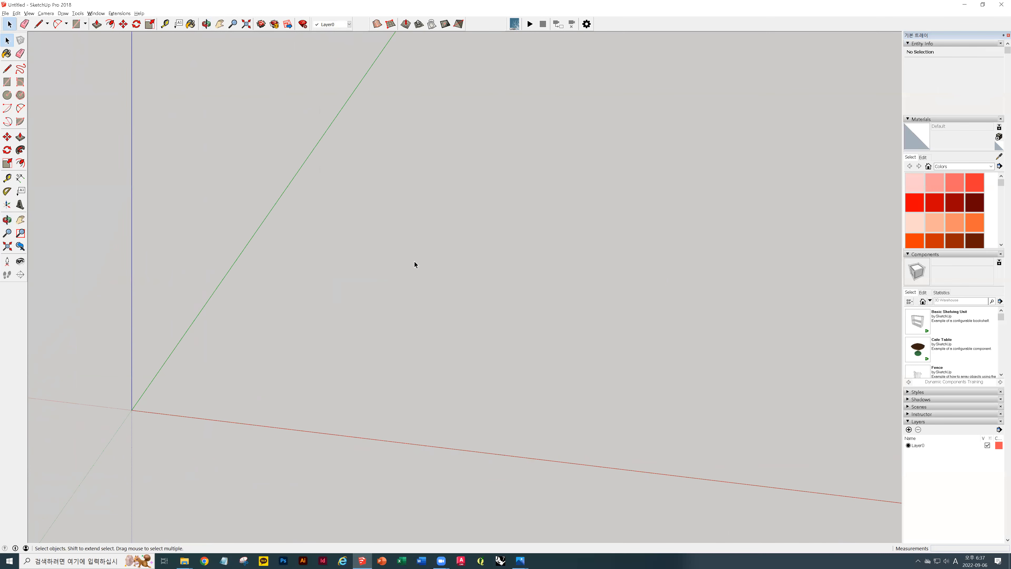
pyautogui.moveTo(413, 260); pyautogui.dragTo(454, 245, button='middle')
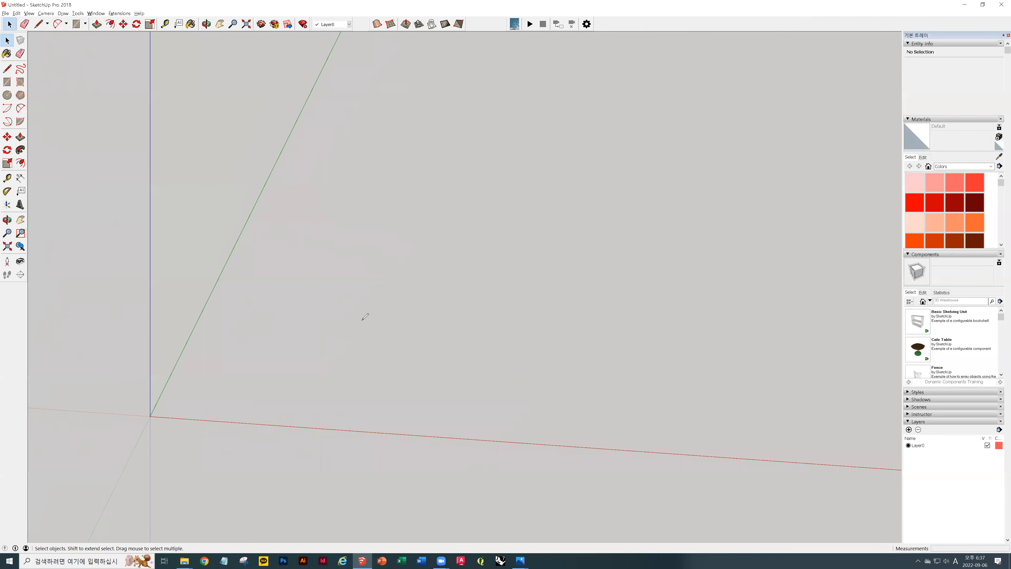
pyautogui.moveTo(360, 412)
pyautogui.mouseDown()
pyautogui.moveTo(358, 396)
pyautogui.moveTo(461, 290)
pyautogui.moveTo(526, 286)
pyautogui.mouseUp()
pyautogui.moveTo(455, 292)
pyautogui.mouseDown()
pyautogui.moveTo(380, 278)
pyautogui.moveTo(376, 260)
pyautogui.moveTo(294, 217)
pyautogui.moveTo(242, 167)
pyautogui.mouseUp()
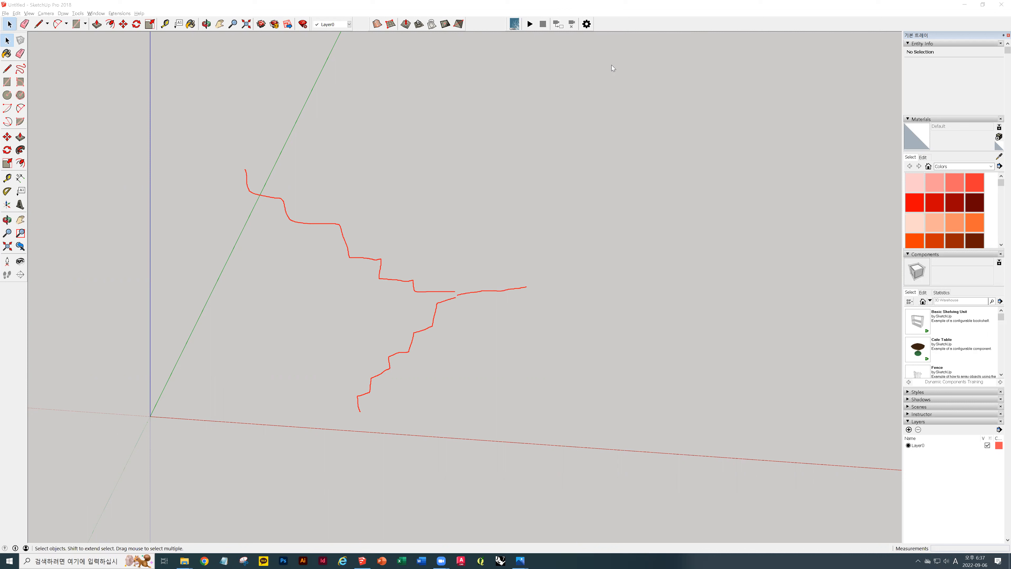
pyautogui.press('e')
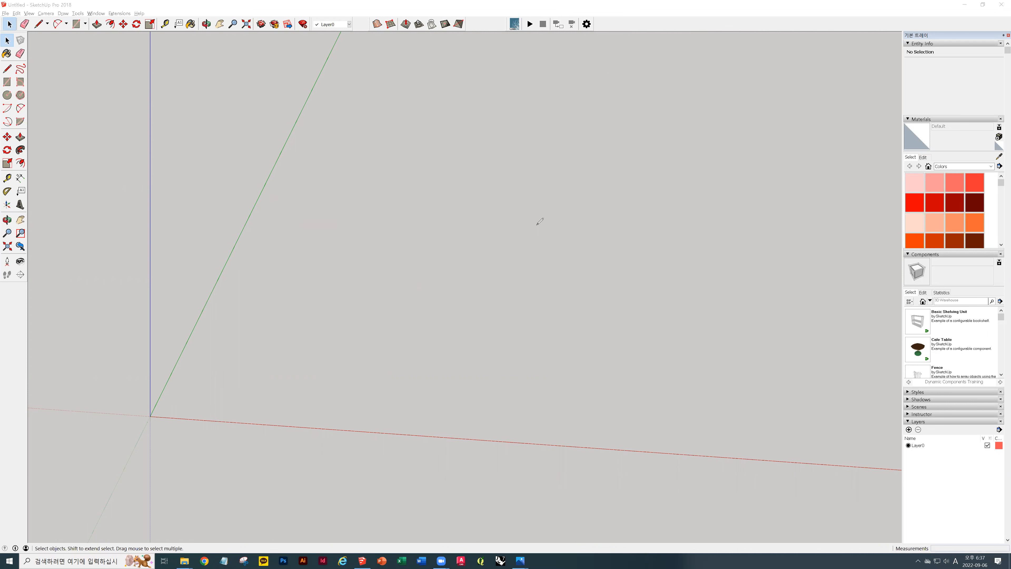
# Sketch a freehand annotation of three stacked stair steps in perspective, and clear it.
pyautogui.moveTo(351, 418); pyautogui.dragTo(399, 384)
pyautogui.moveTo(398, 384); pyautogui.dragTo(324, 343)
pyautogui.moveTo(360, 389)
pyautogui.mouseDown()
pyautogui.moveTo(306, 351)
pyautogui.moveTo(325, 341)
pyautogui.mouseUp()
pyautogui.moveTo(303, 356); pyautogui.dragTo(292, 389)
pyautogui.moveTo(293, 383)
pyautogui.mouseDown()
pyautogui.moveTo(383, 413)
pyautogui.moveTo(398, 385)
pyautogui.moveTo(449, 344)
pyautogui.mouseUp()
pyautogui.moveTo(329, 333)
pyautogui.mouseDown()
pyautogui.moveTo(326, 315)
pyautogui.moveTo(341, 310)
pyautogui.moveTo(410, 350)
pyautogui.mouseUp()
pyautogui.moveTo(344, 308)
pyautogui.mouseDown()
pyautogui.moveTo(462, 345)
pyautogui.moveTo(459, 309)
pyautogui.moveTo(491, 300)
pyautogui.moveTo(346, 281)
pyautogui.moveTo(385, 265)
pyautogui.moveTo(452, 308)
pyautogui.mouseUp()
pyautogui.moveTo(385, 265); pyautogui.dragTo(491, 287)
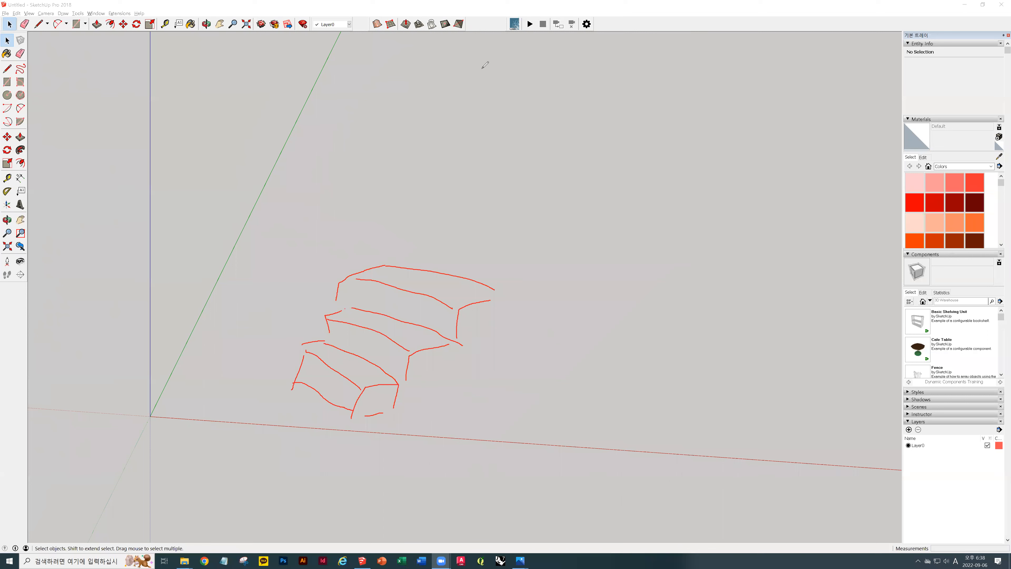
pyautogui.press('e')
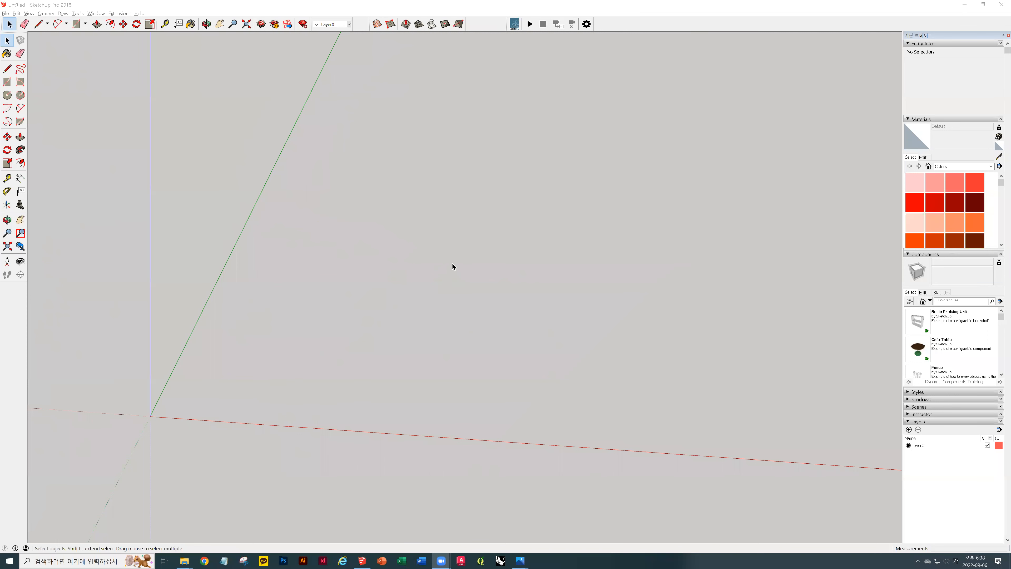
pyautogui.click(446, 5)
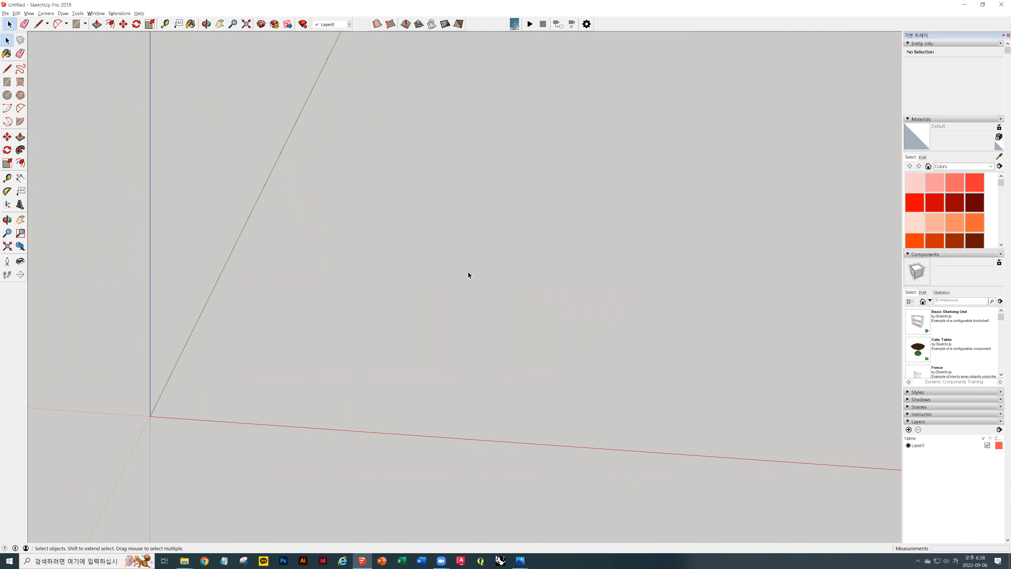
pyautogui.press('l')
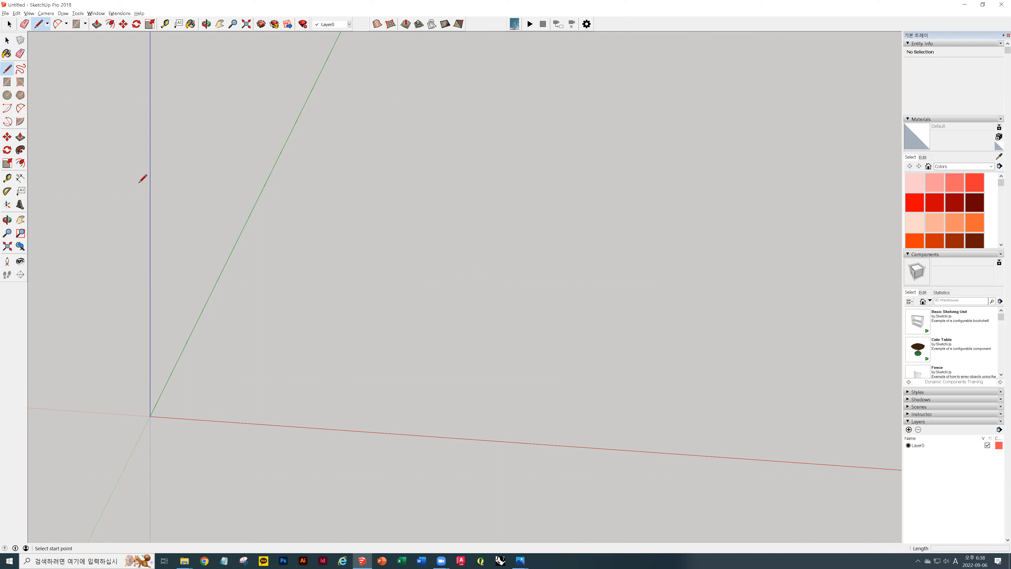
pyautogui.press('r')
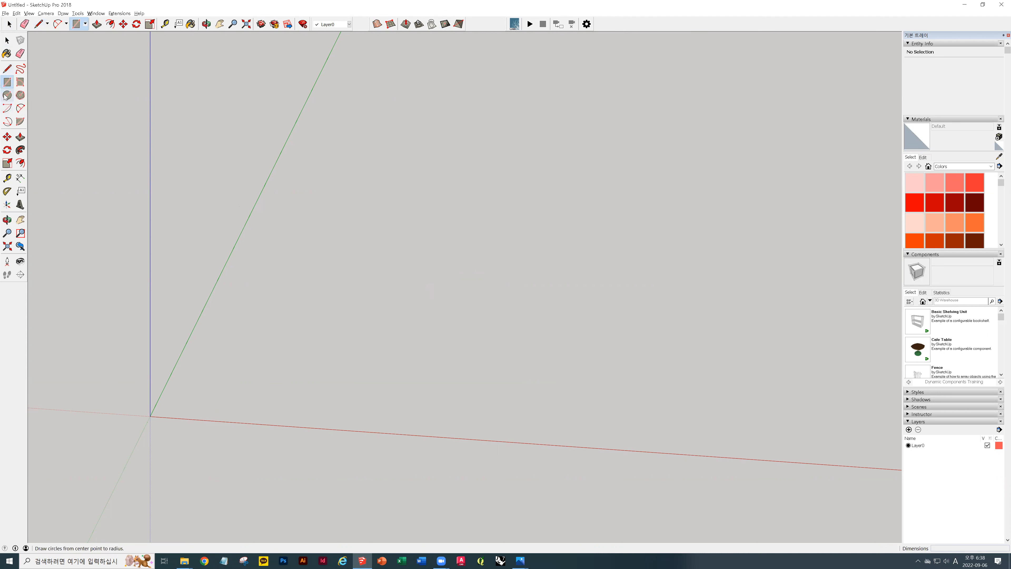
pyautogui.click(383, 285)
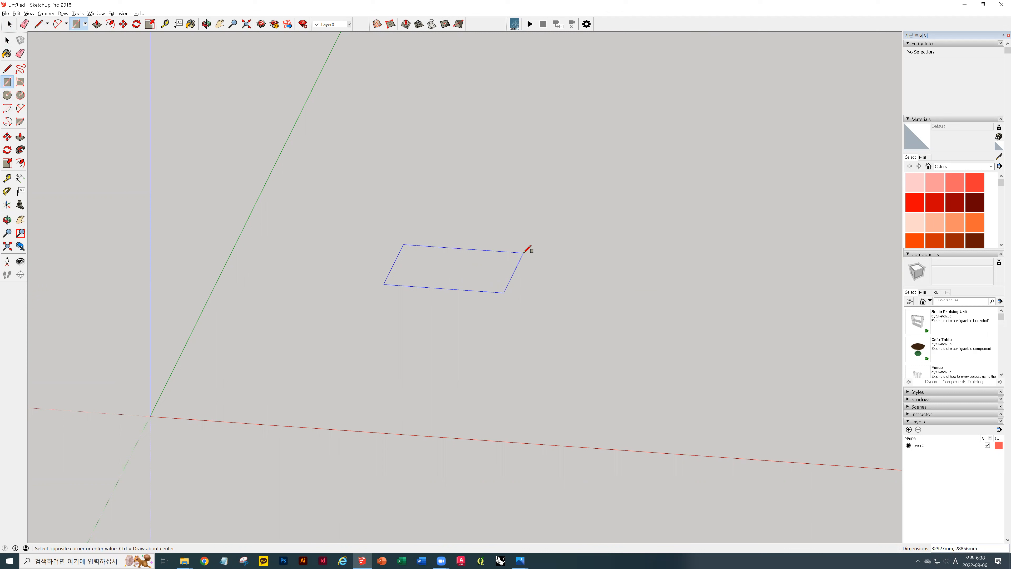
pyautogui.press('Escape')
pyautogui.press('space')
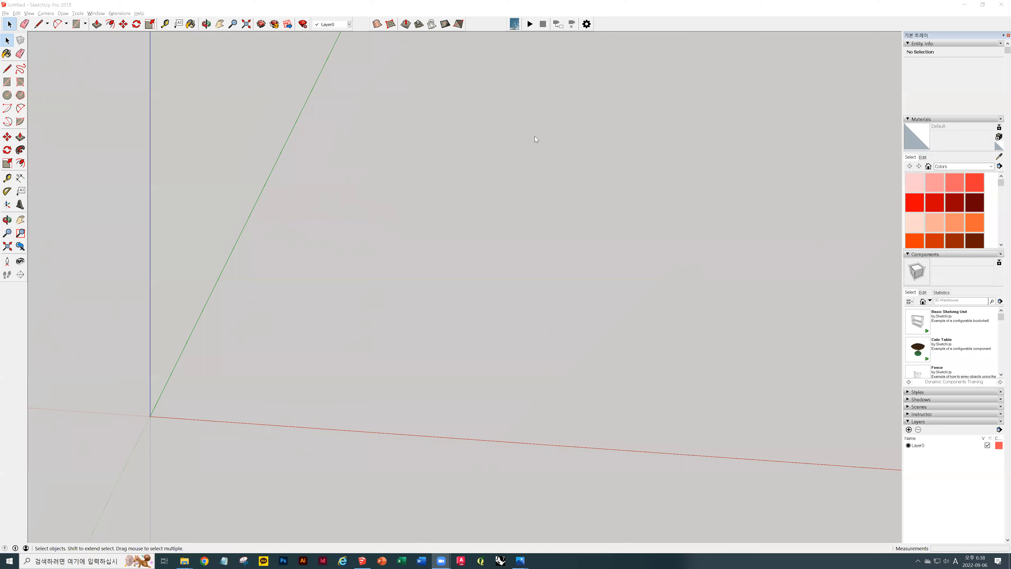
# Annotate a freehand sketch of a single stair step block with the dimensions 1500, 300 and 150.
pyautogui.moveTo(607, 281)
pyautogui.mouseDown()
pyautogui.moveTo(616, 259)
pyautogui.moveTo(748, 271)
pyautogui.moveTo(737, 297)
pyautogui.mouseUp()
pyautogui.moveTo(607, 286); pyautogui.dragTo(729, 286)
pyautogui.moveTo(604, 291); pyautogui.dragTo(608, 326)
pyautogui.moveTo(727, 293); pyautogui.dragTo(727, 315)
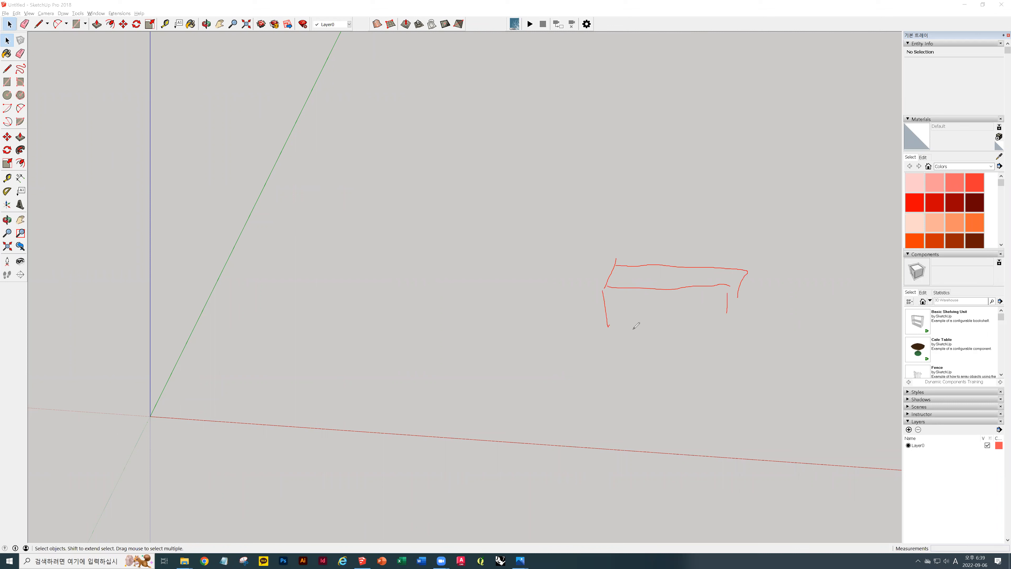
pyautogui.moveTo(614, 307); pyautogui.dragTo(725, 313)
pyautogui.moveTo(748, 276)
pyautogui.mouseDown()
pyautogui.moveTo(745, 299)
pyautogui.moveTo(727, 313)
pyautogui.mouseUp()
pyautogui.moveTo(621, 247); pyautogui.dragTo(729, 252)
pyautogui.moveTo(620, 244)
pyautogui.mouseDown()
pyautogui.moveTo(619, 253)
pyautogui.moveTo(654, 229)
pyautogui.moveTo(663, 239)
pyautogui.mouseUp()
pyautogui.moveTo(597, 257)
pyautogui.mouseDown()
pyautogui.moveTo(574, 274)
pyautogui.moveTo(601, 259)
pyautogui.moveTo(558, 250)
pyautogui.moveTo(572, 240)
pyautogui.mouseUp()
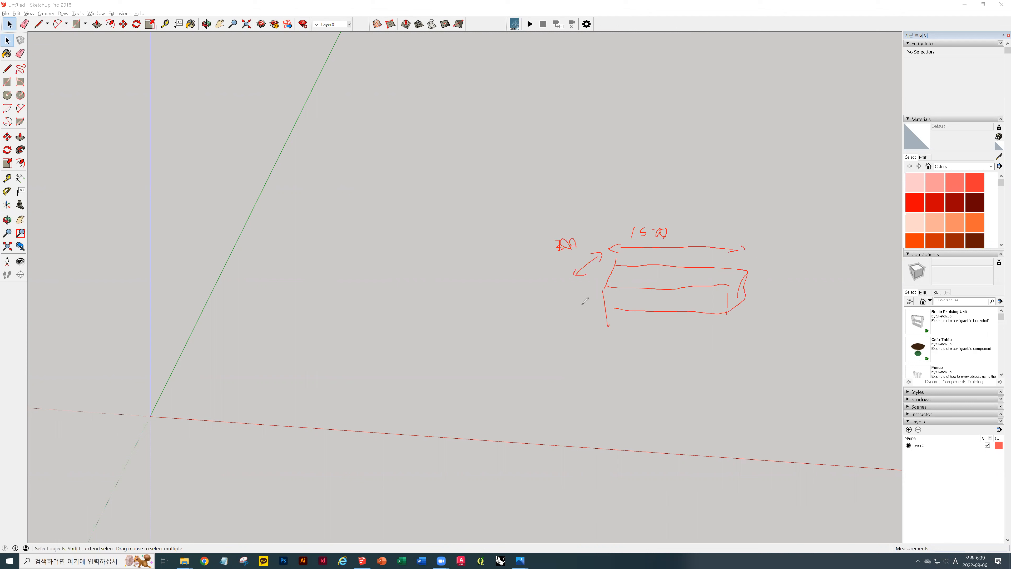
pyautogui.moveTo(586, 292)
pyautogui.mouseDown()
pyautogui.moveTo(586, 317)
pyautogui.moveTo(543, 319)
pyautogui.moveTo(561, 314)
pyautogui.mouseUp()
# Draw a 1500 by 300 mm rectangle on the ground plane as the base of the stair step.
pyautogui.click(7, 82)
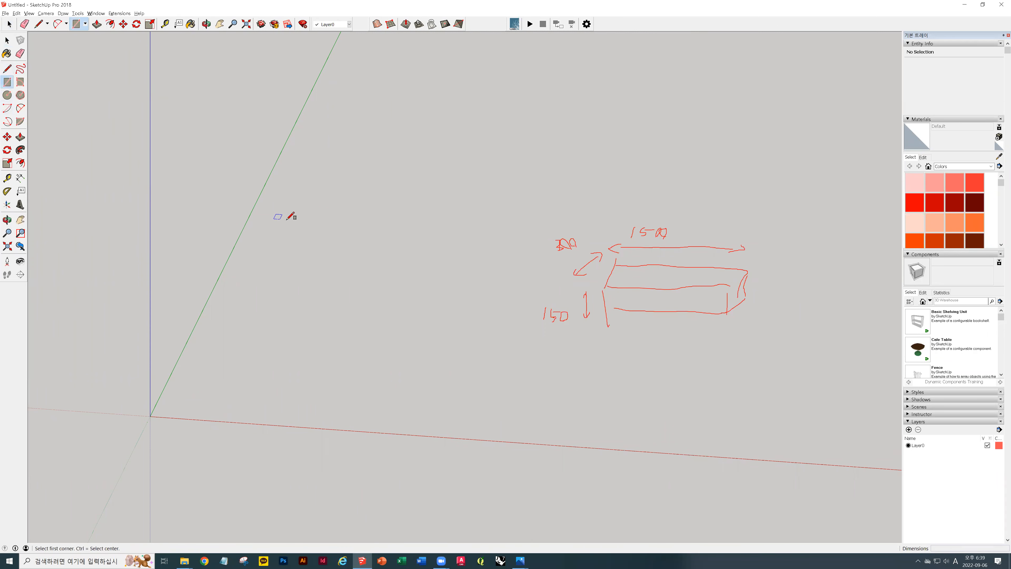
pyautogui.click(298, 237)
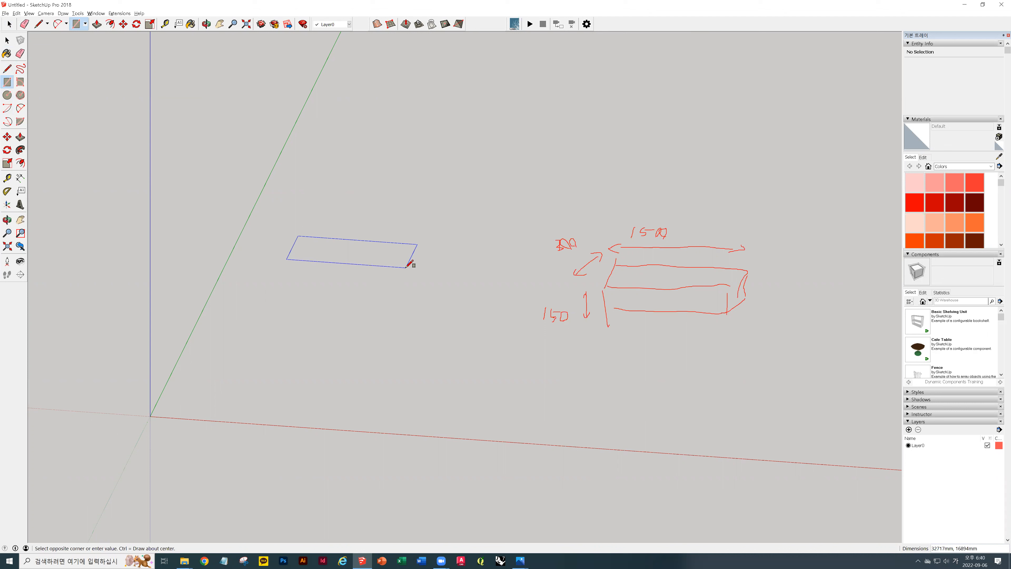
pyautogui.write('300')
pyautogui.press('Escape')
pyautogui.scroll(3, 312, 201)
pyautogui.moveTo(294, 254); pyautogui.dragTo(472, 281, button='middle')
pyautogui.scroll(3, 331, 312)
pyautogui.moveTo(369, 311); pyautogui.dragTo(295, 255, button='middle')
pyautogui.keyDown('shift'); pyautogui.moveTo(294, 255); pyautogui.dragTo(385, 301, button='middle'); pyautogui.keyUp('shift')
pyautogui.press('space')
# Push/Pull the rectangle upward by 150 mm to form the stair step block.
pyautogui.scroll(5, 415, 368)
pyautogui.scroll(4, 427, 319)
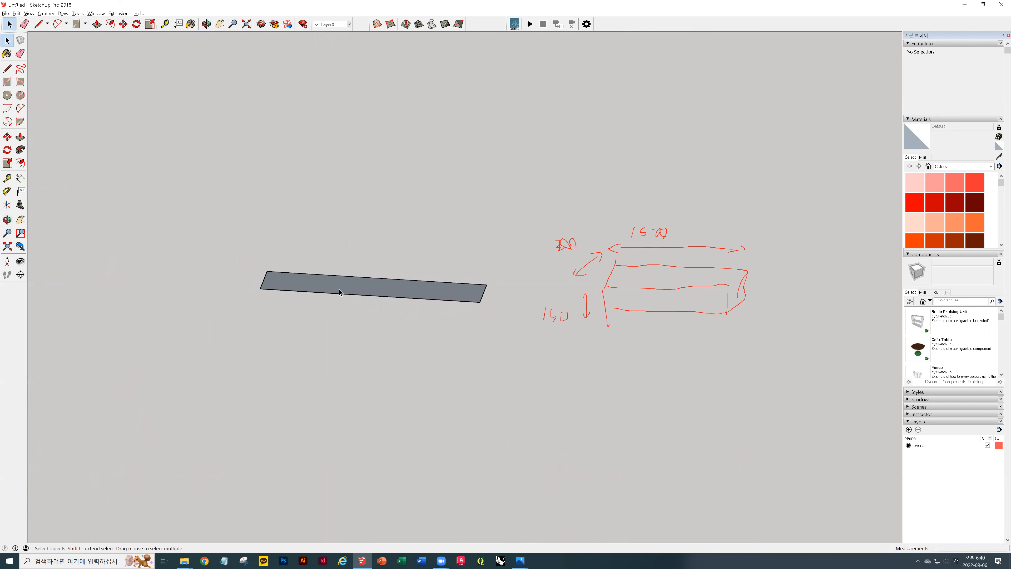
pyautogui.keyDown('shift'); pyautogui.moveTo(478, 351); pyautogui.dragTo(447, 389, button='middle'); pyautogui.keyUp('shift')
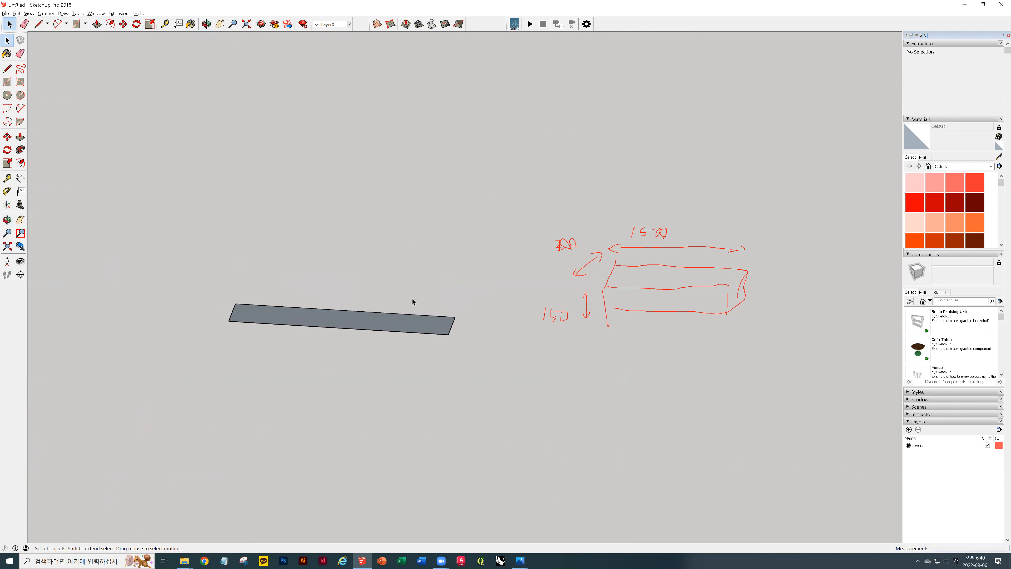
pyautogui.press('p')
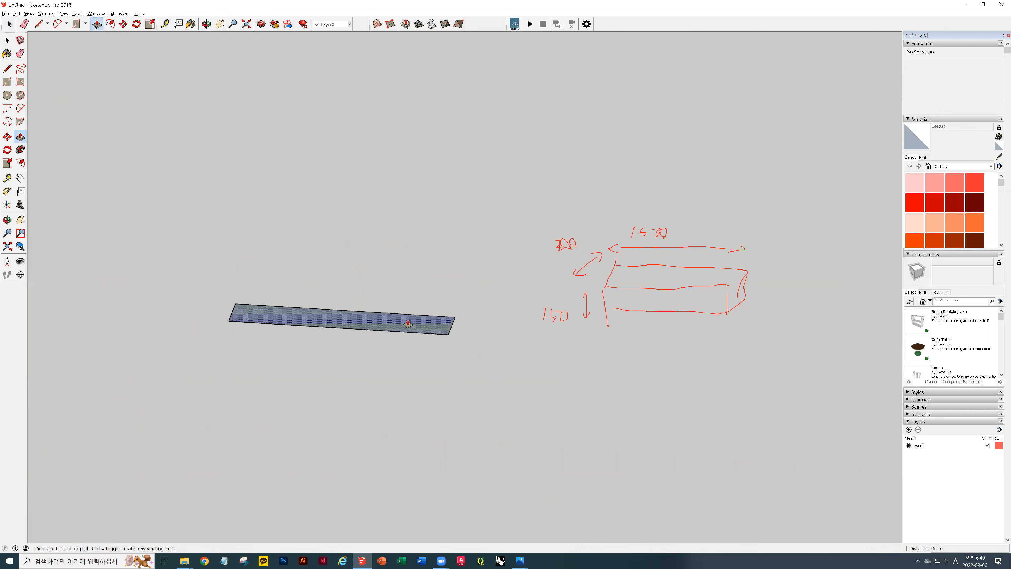
pyautogui.click(407, 322)
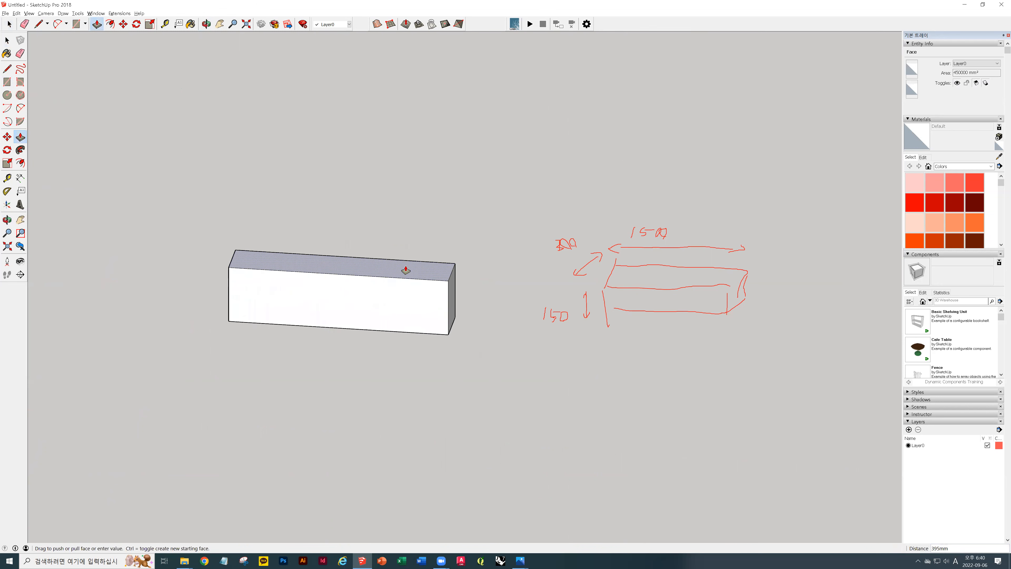
pyautogui.write('150')
pyautogui.press('Return')
pyautogui.press('space')
pyautogui.moveTo(350, 366)
pyautogui.mouseDown(button='middle')
pyautogui.moveTo(294, 402)
pyautogui.moveTo(278, 322)
pyautogui.moveTo(65, 285)
pyautogui.moveTo(383, 328)
pyautogui.moveTo(357, 374)
pyautogui.moveTo(679, 250)
pyautogui.moveTo(280, 271)
pyautogui.moveTo(395, 334)
pyautogui.moveTo(585, 370)
pyautogui.mouseUp(button='middle')
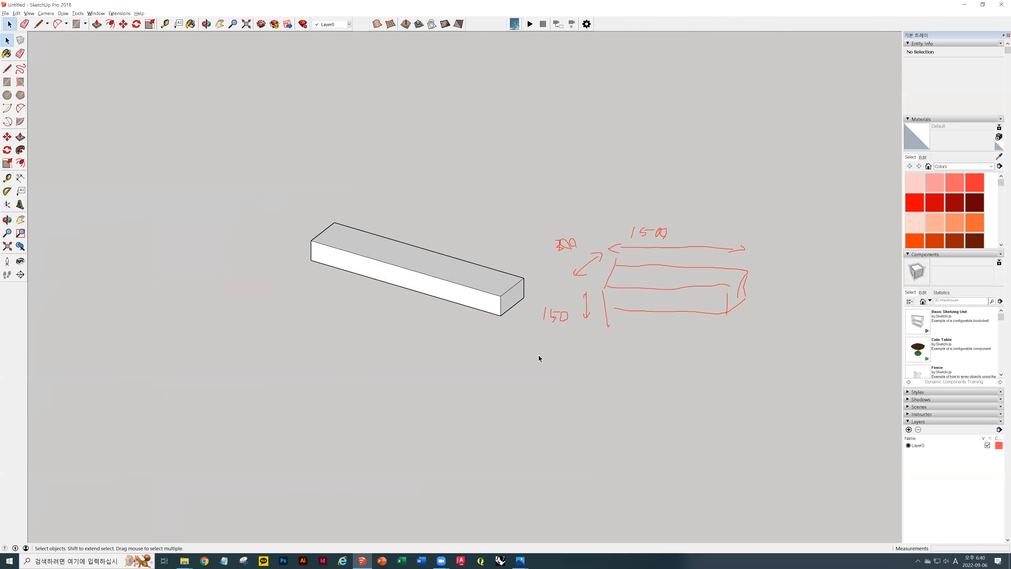
pyautogui.click(501, 294)
pyautogui.click(511, 297)
pyautogui.tripleClick(511, 297)
pyautogui.moveTo(511, 297)
pyautogui.mouseDown(button='middle')
pyautogui.moveTo(248, 244)
pyautogui.moveTo(289, 176)
pyautogui.moveTo(435, 310)
pyautogui.moveTo(452, 285)
pyautogui.mouseUp(button='middle')
pyautogui.rightClick(451, 285)
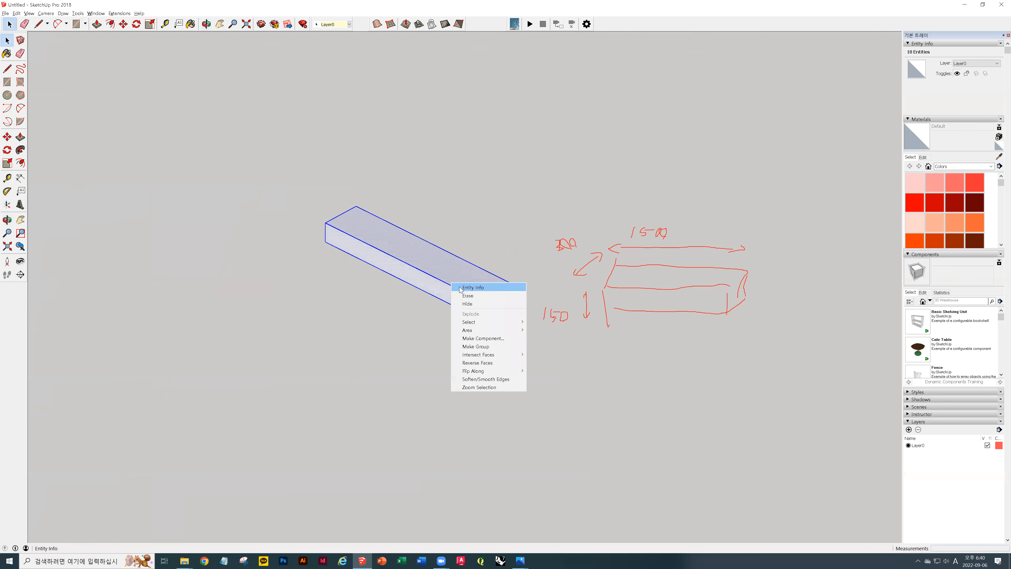
pyautogui.click(311, 294)
pyautogui.click(431, 270)
pyautogui.tripleClick(432, 270)
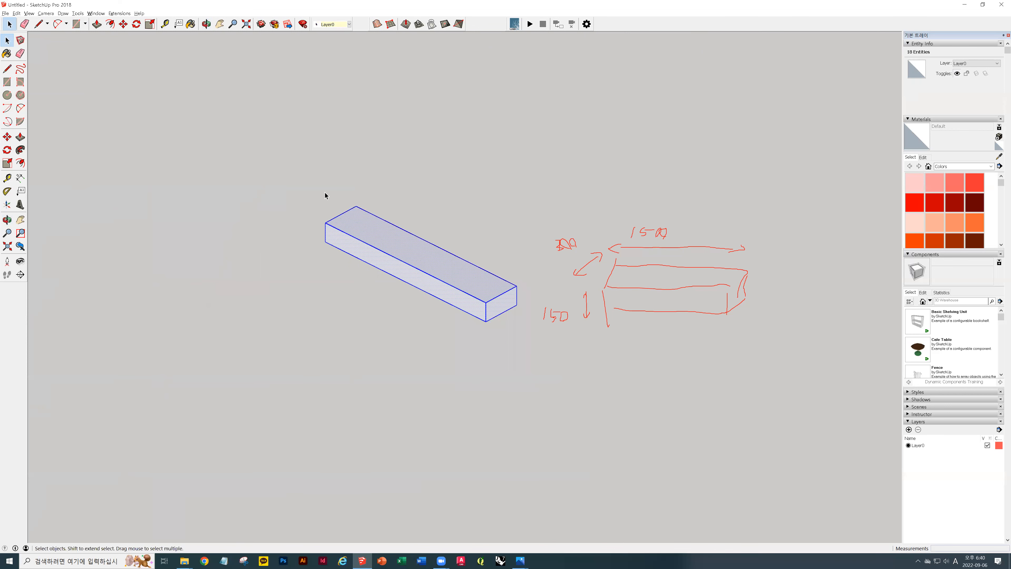
pyautogui.click(296, 175)
# Select all faces and edges of the stair step block and make them a group.
pyautogui.tripleClick(430, 269)
pyautogui.rightClick(432, 265)
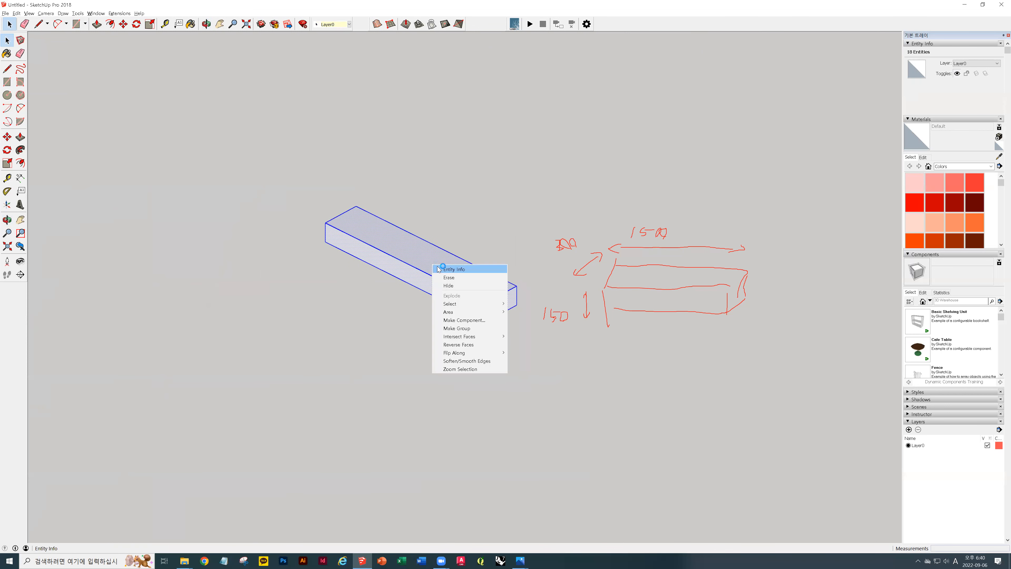
pyautogui.click(490, 328)
pyautogui.click(458, 395)
# Copy the grouped stair step from its bottom front corner to its top back corner, forming a second step.
pyautogui.click(376, 276)
pyautogui.moveTo(428, 294); pyautogui.dragTo(459, 313, button='middle')
pyautogui.click(503, 343)
pyautogui.click(499, 294)
pyautogui.press('m')
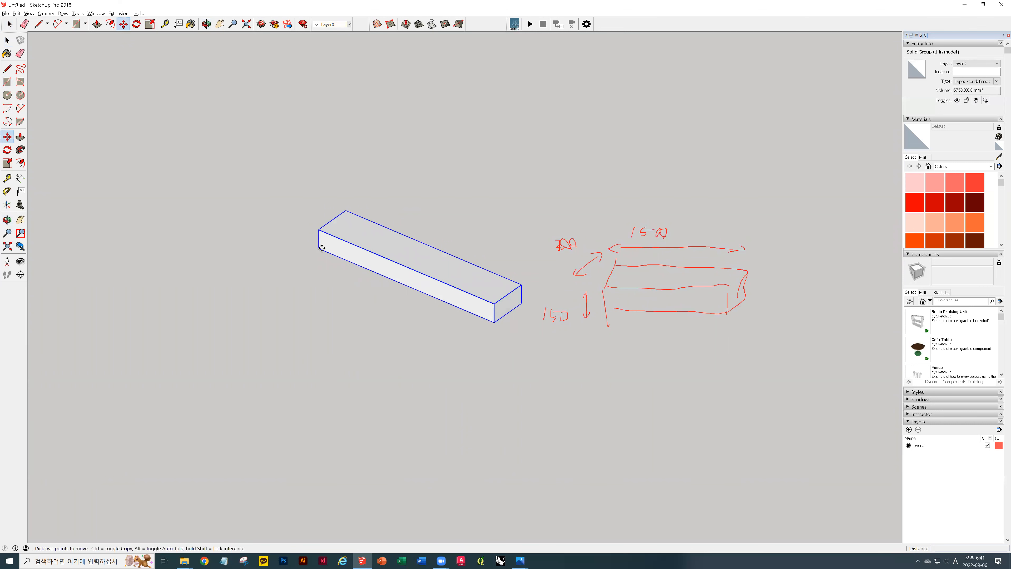
pyautogui.click(494, 322)
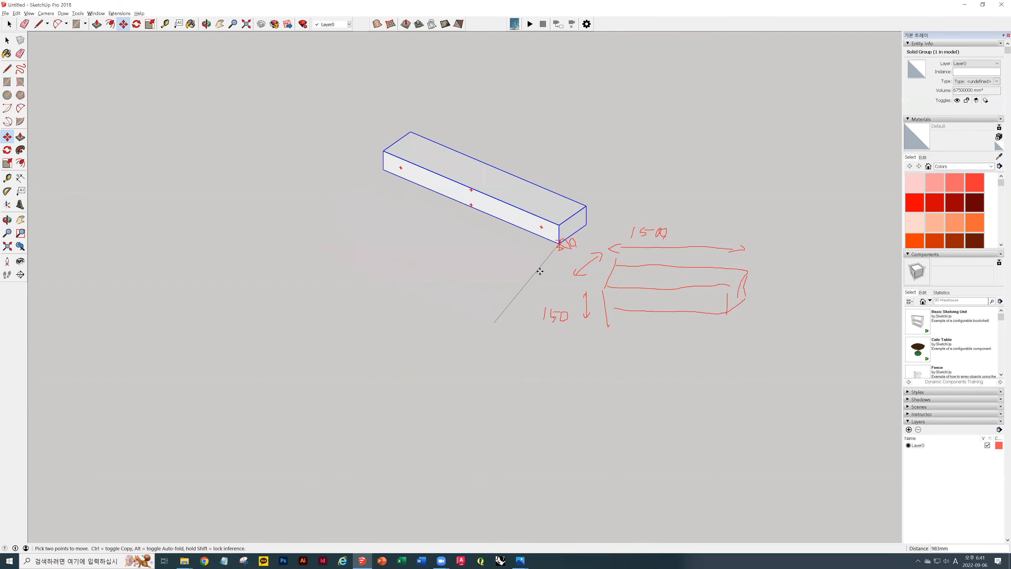
pyautogui.press('ctrl')
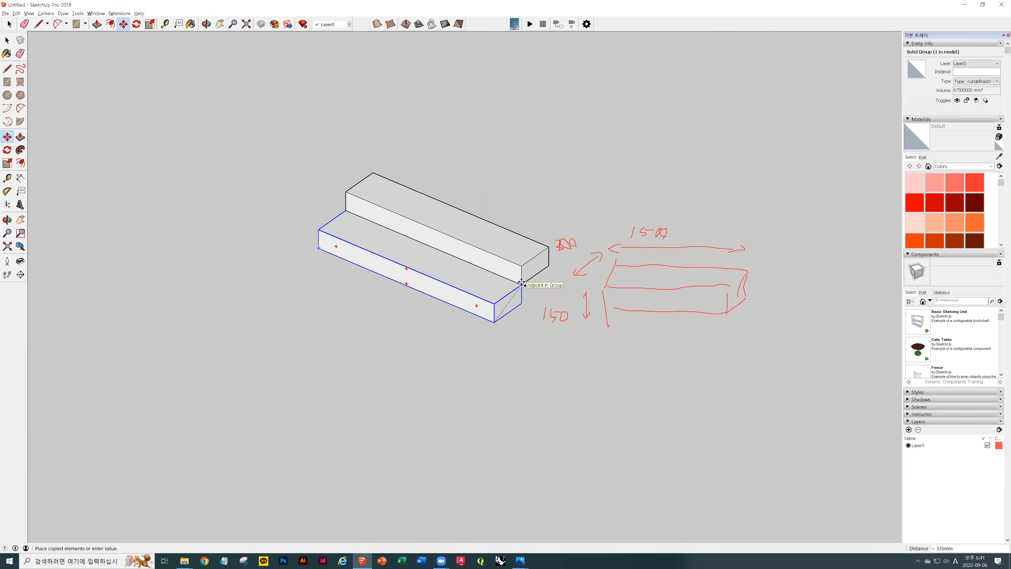
pyautogui.click(548, 264)
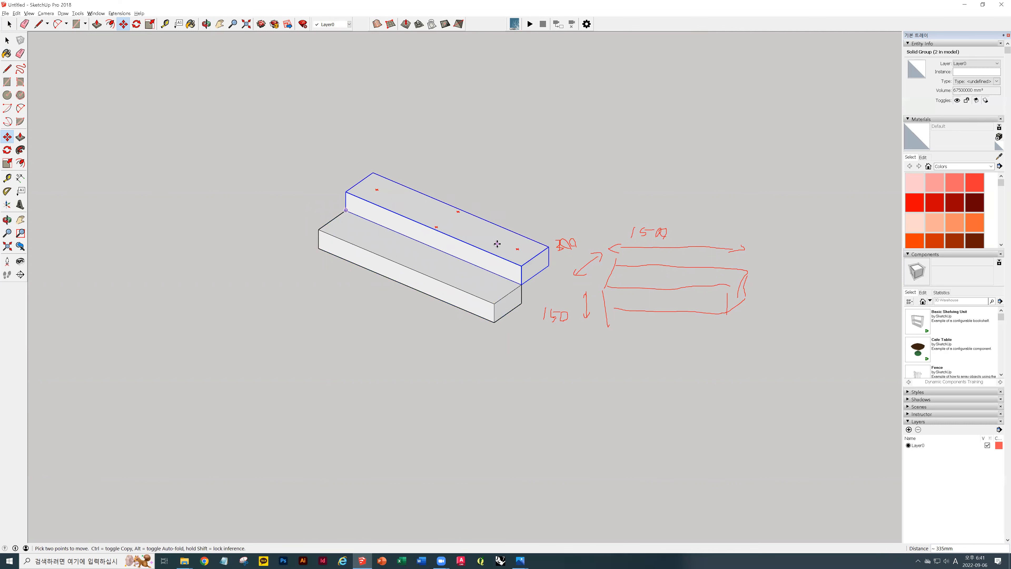
# Copy the uppermost step corner to corner three more times to extend the stair to five steps.
pyautogui.click(522, 286)
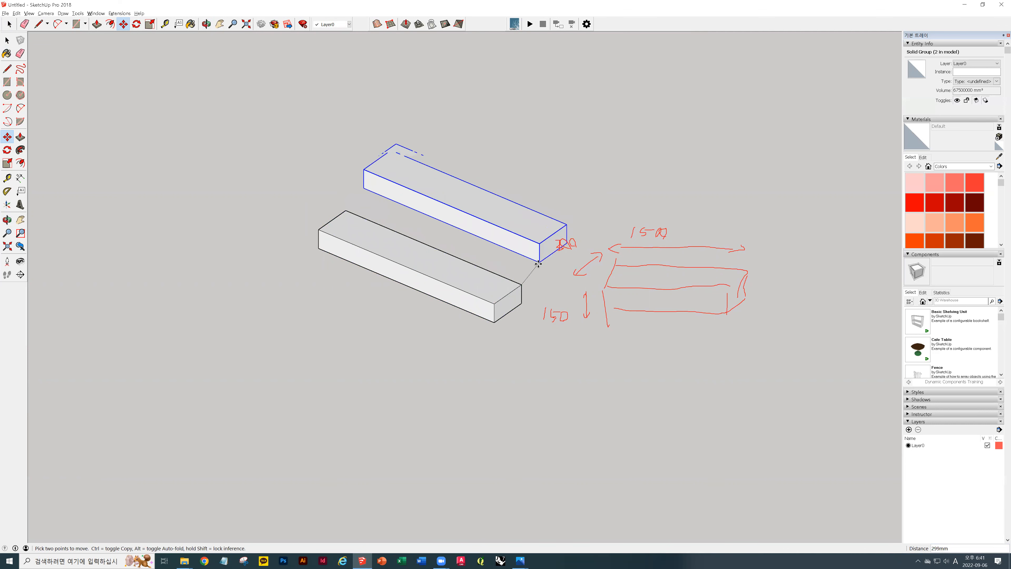
pyautogui.press('ctrl')
pyautogui.click(549, 244)
pyautogui.click(576, 208)
pyautogui.press('ctrl')
pyautogui.click(603, 172)
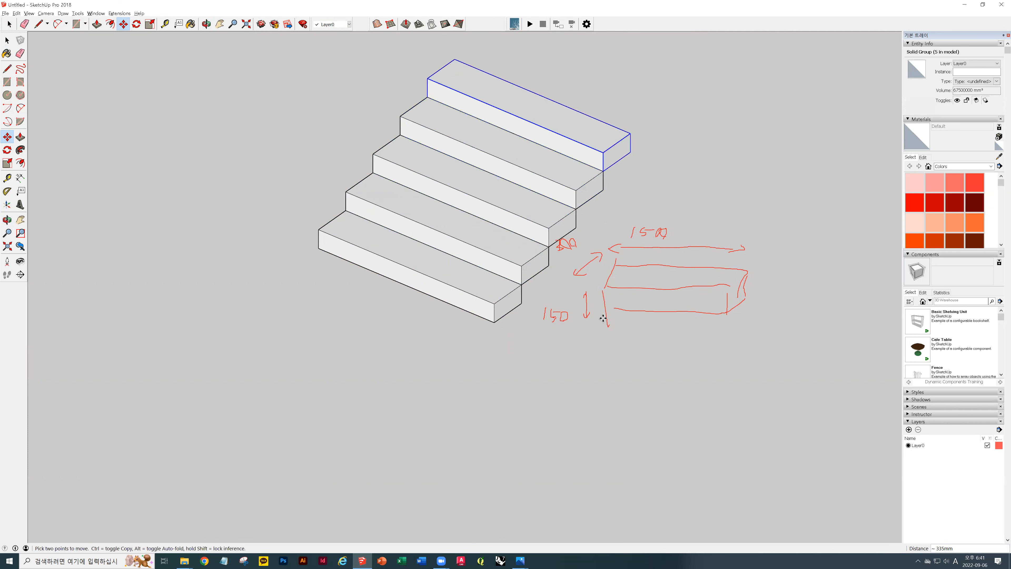
# Undo all the individual step copies, leaving only the original step block.
pyautogui.hotkey('ctrl', 'z')
pyautogui.hotkey('ctrl', 'z')
pyautogui.hotkey('ctrl', 'z')
pyautogui.hotkey('ctrl', 'z')
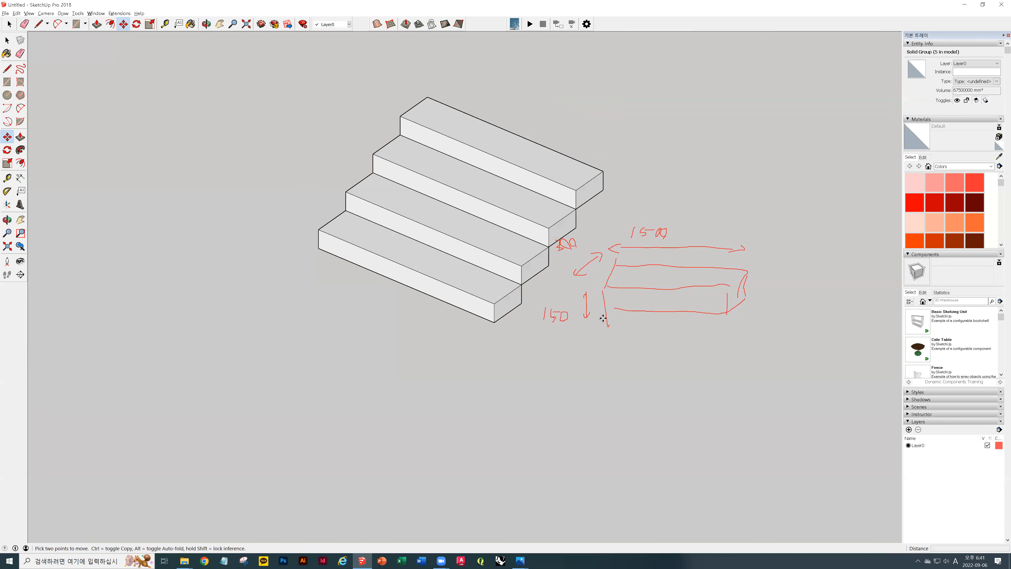
pyautogui.press('space')
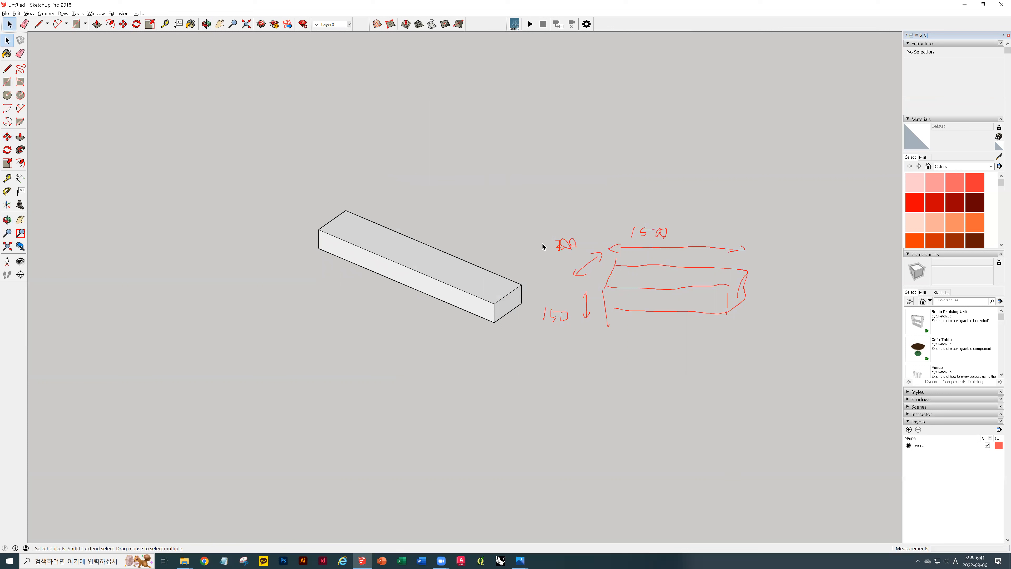
# Copy the step block one tread back and one riser up, and array the copy with *10.
pyautogui.click(488, 314)
pyautogui.press('m')
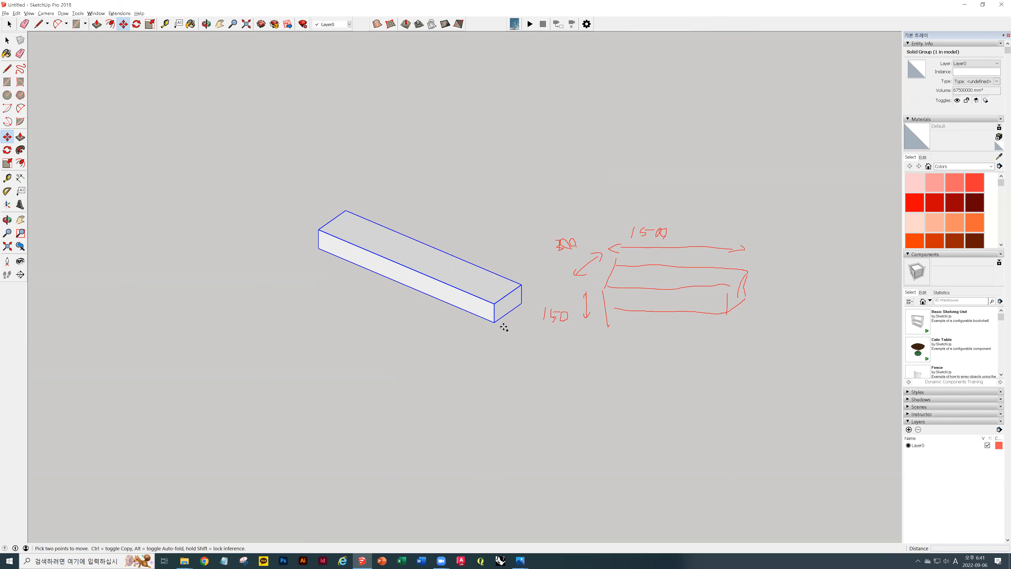
pyautogui.click(500, 312)
pyautogui.press('ctrl')
pyautogui.click(517, 285)
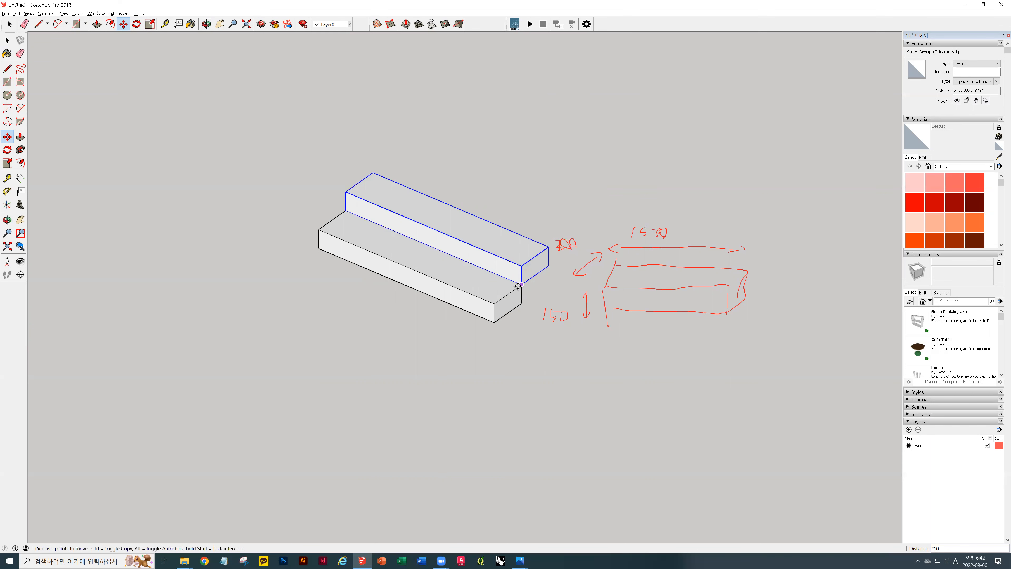
pyautogui.press('Return')
pyautogui.press('space')
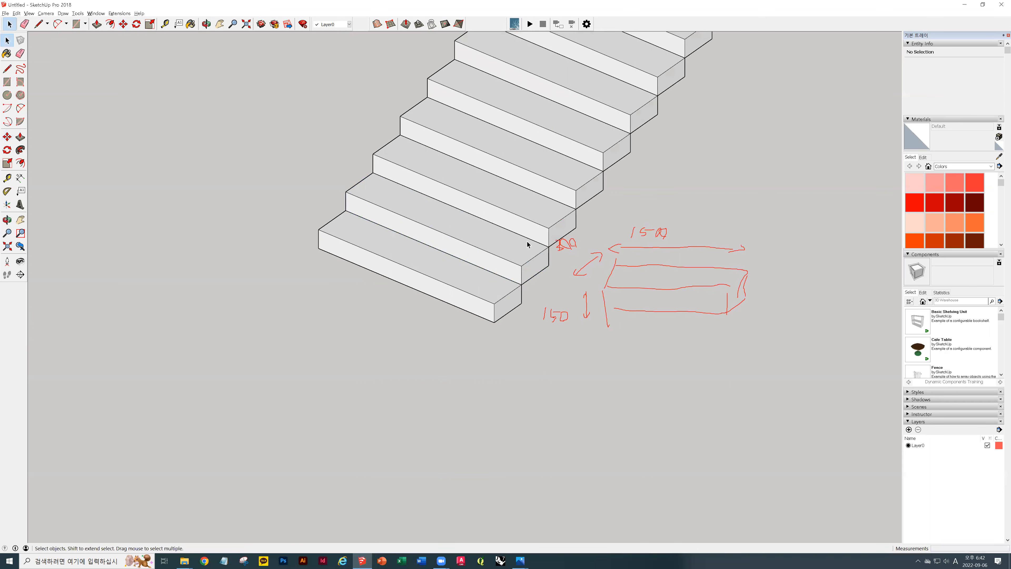
# Examine the arrayed staircase by selecting individual steps at its lower and upper ends.
pyautogui.moveTo(643, 133)
pyautogui.keyDown('shift'); pyautogui.mouseDown(button='middle')
pyautogui.moveTo(580, 319)
pyautogui.moveTo(515, 416)
pyautogui.mouseUp(button='middle'); pyautogui.keyUp('shift')
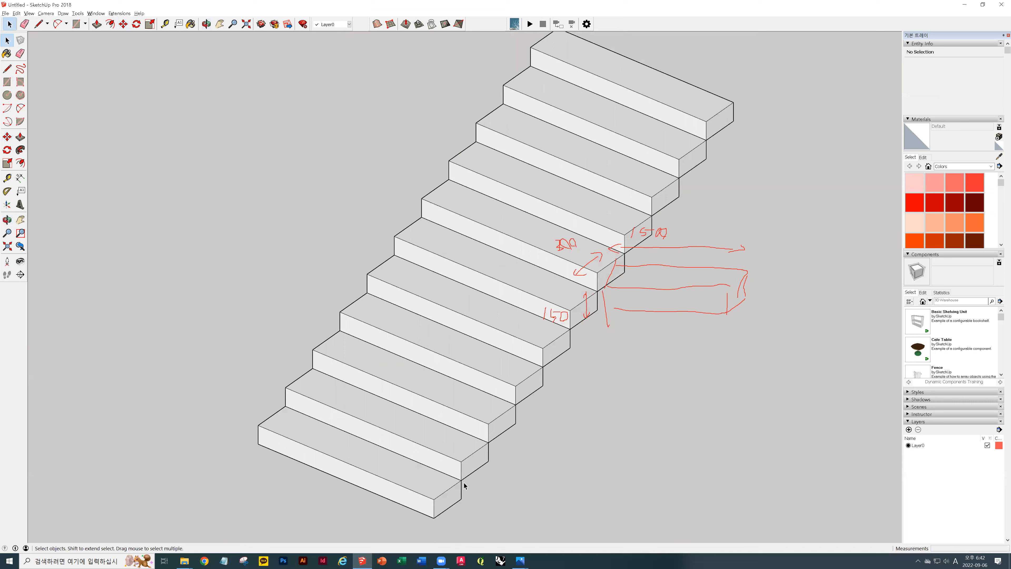
pyautogui.moveTo(621, 396); pyautogui.dragTo(569, 374, button='middle')
pyautogui.moveTo(507, 398); pyautogui.dragTo(354, 443, button='middle')
pyautogui.click(422, 384)
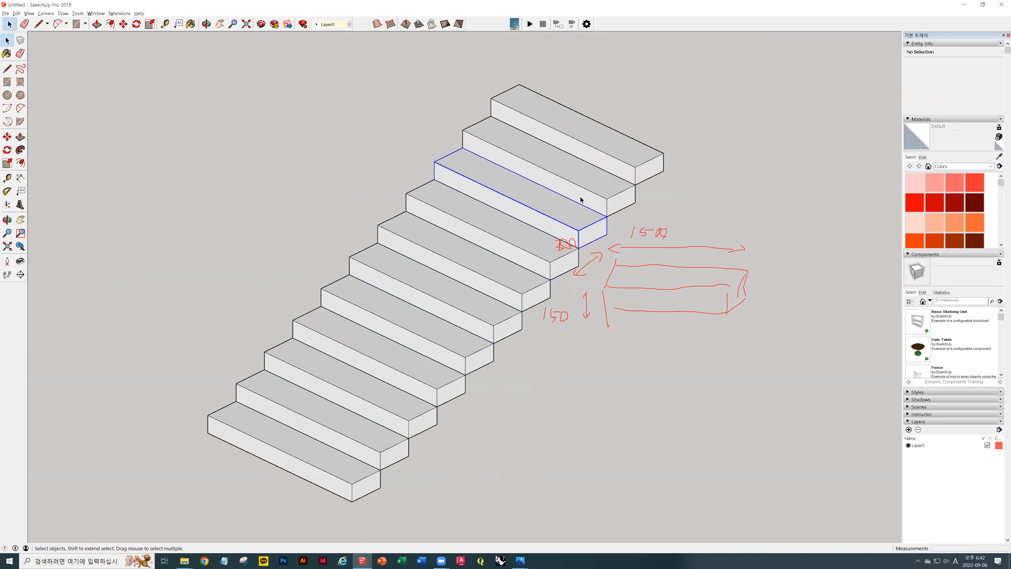
pyautogui.click(360, 476)
pyautogui.click(398, 444)
pyautogui.click(352, 490)
pyautogui.click(645, 163)
pyautogui.click(531, 448)
# Select all the stair steps and make them one group.
pyautogui.moveTo(563, 400); pyautogui.dragTo(487, 450, button='middle')
pyautogui.press('space')
pyautogui.moveTo(486, 450); pyautogui.dragTo(274, 252)
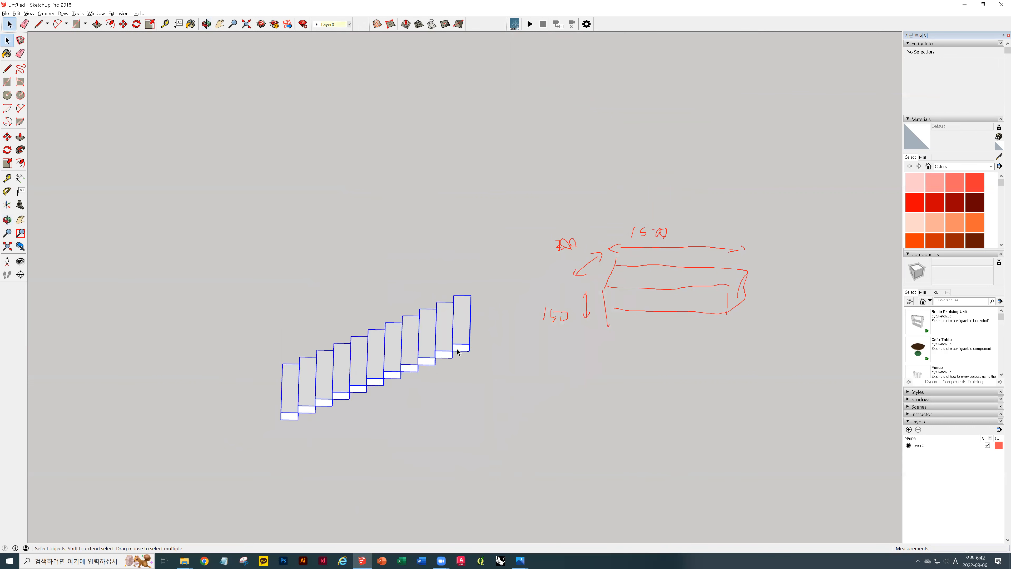
pyautogui.rightClick(458, 327)
pyautogui.click(494, 395)
pyautogui.click(558, 370)
# Examine the nested grouping by opening the staircase group and its top step, and close both groups.
pyautogui.moveTo(558, 361); pyautogui.dragTo(468, 310, button='middle')
pyautogui.moveTo(294, 355); pyautogui.dragTo(483, 342, button='middle')
pyautogui.click(483, 342)
pyautogui.moveTo(591, 391); pyautogui.dragTo(553, 381)
pyautogui.doubleClick(501, 319)
pyautogui.click(515, 329)
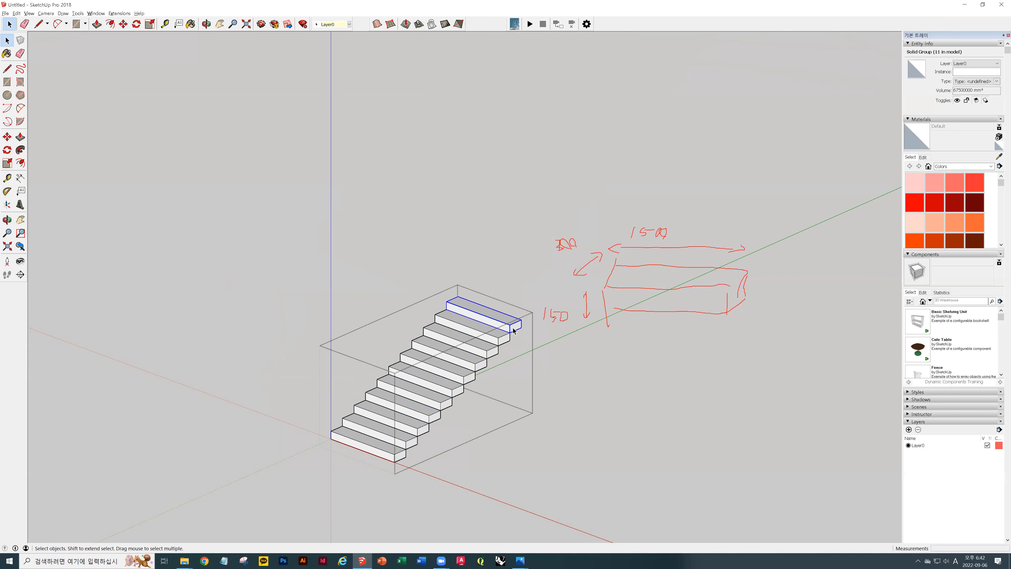
pyautogui.doubleClick(513, 328)
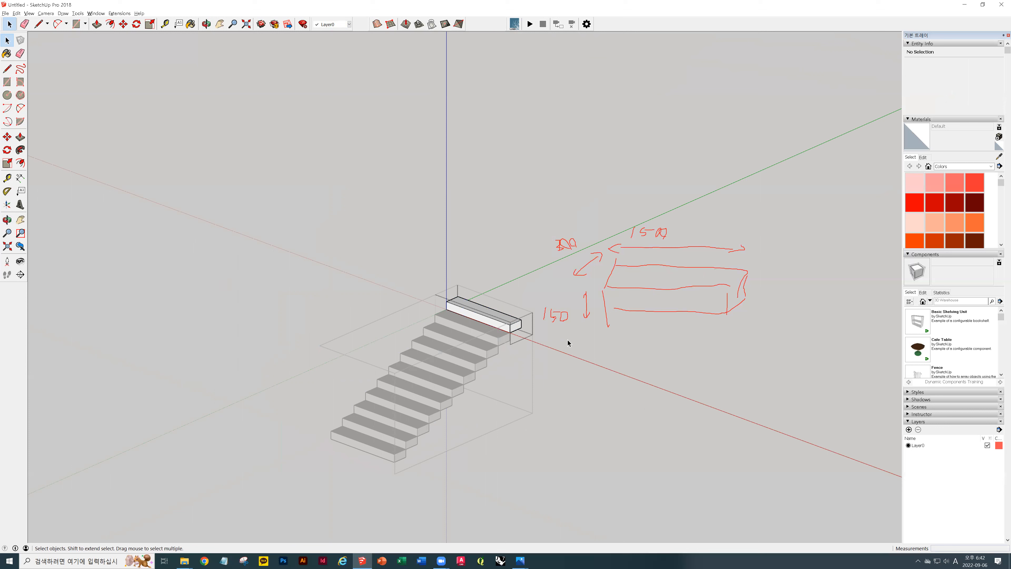
pyautogui.click(631, 359)
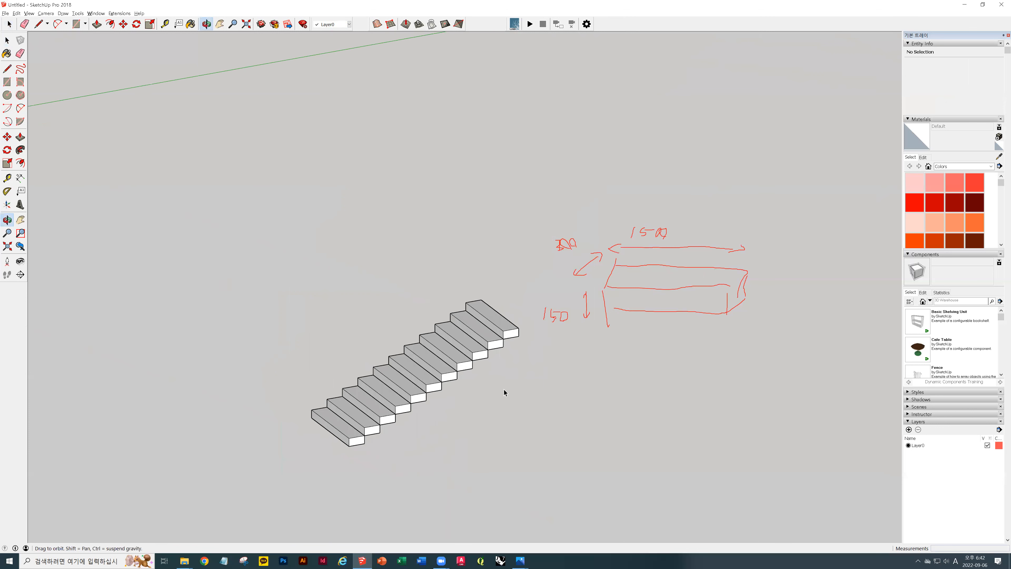
# Try rotating the staircase group itself 180° on the ground plane about the top step's upper corner, and undo the rotation.
pyautogui.click(398, 398)
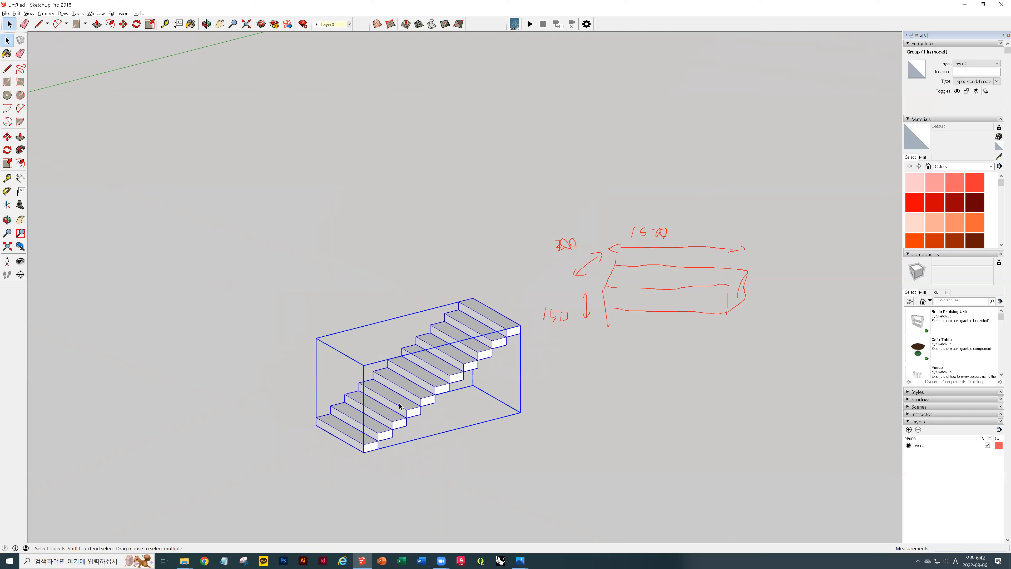
pyautogui.moveTo(476, 358); pyautogui.dragTo(394, 372, button='middle')
pyautogui.press('m')
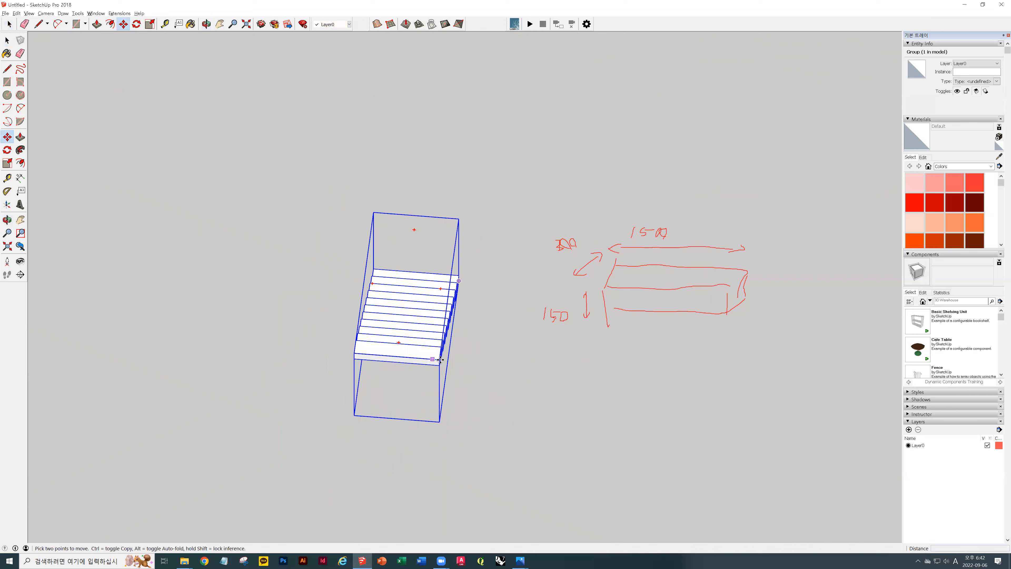
pyautogui.press('space')
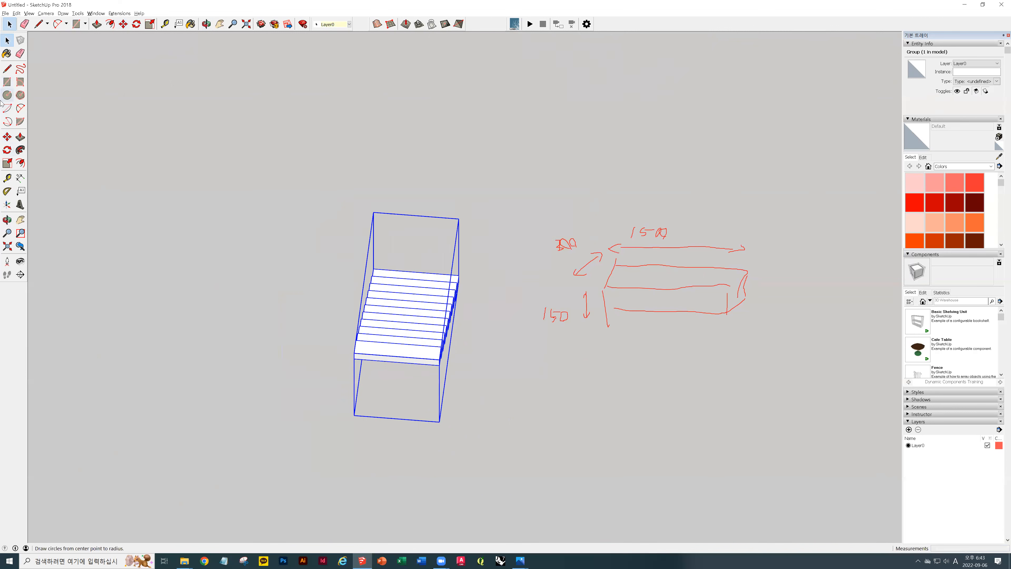
pyautogui.click(6, 150)
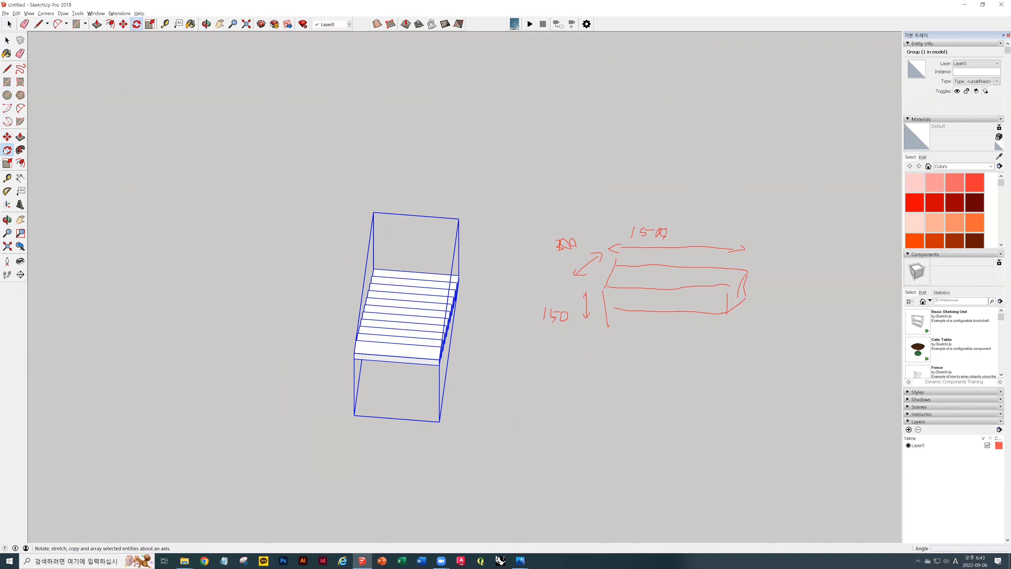
pyautogui.press('o')
pyautogui.moveTo(457, 342); pyautogui.dragTo(179, 225)
pyautogui.moveTo(115, 221); pyautogui.dragTo(463, 282, button='middle')
pyautogui.moveTo(422, 316); pyautogui.dragTo(359, 297, button='middle')
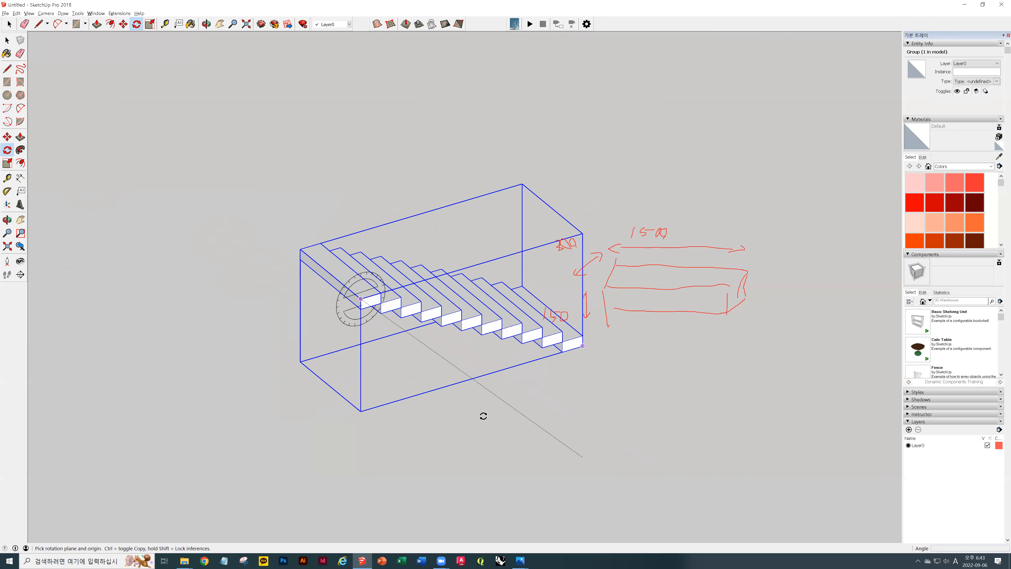
pyautogui.moveTo(291, 353); pyautogui.dragTo(361, 284)
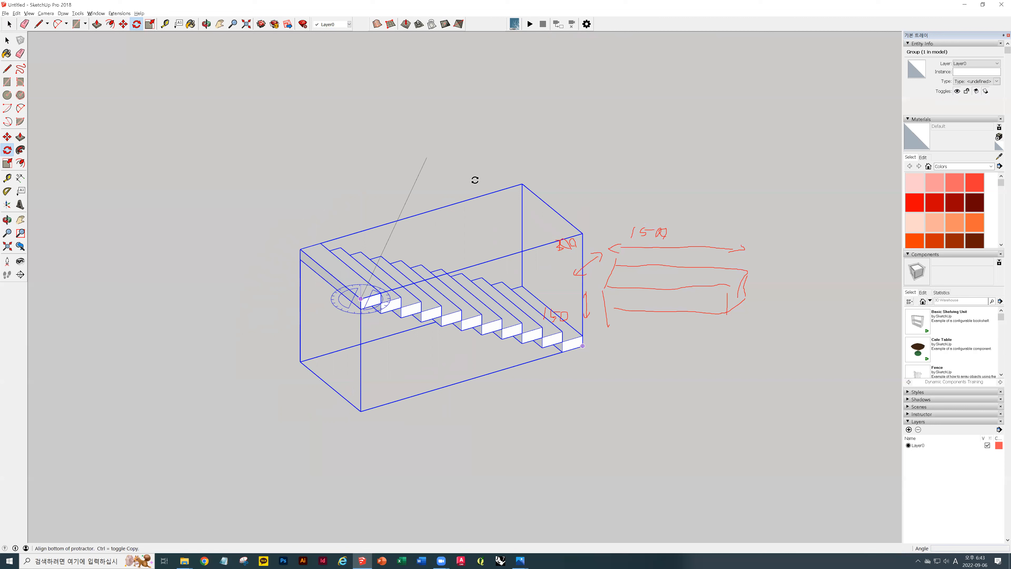
pyautogui.click(302, 247)
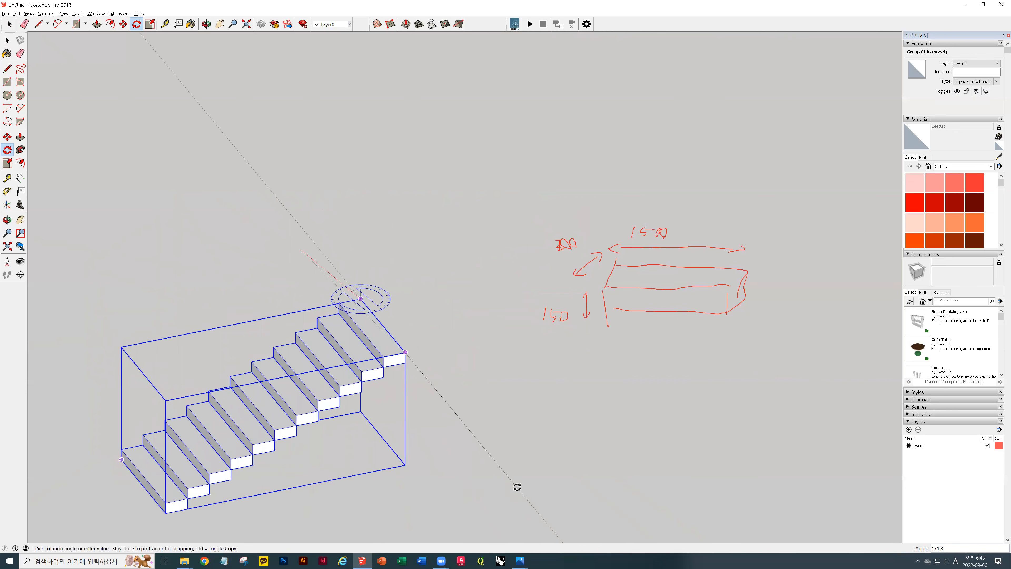
pyautogui.click(517, 486)
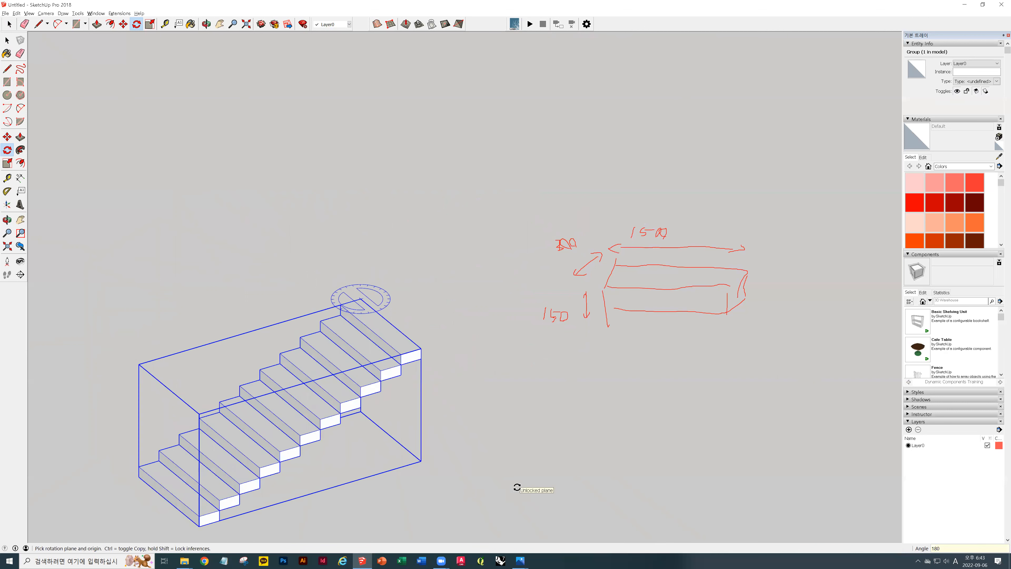
pyautogui.hotkey('ctrl', 'z')
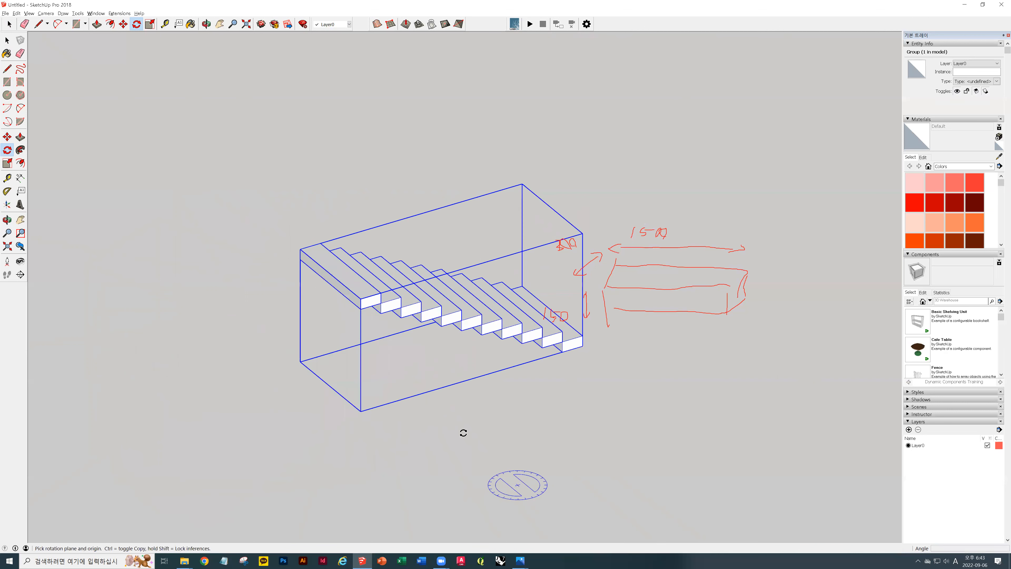
# Rotate a copy of the staircase group 180° horizontally about the top step's upper corner.
pyautogui.click(361, 298)
pyautogui.click(301, 248)
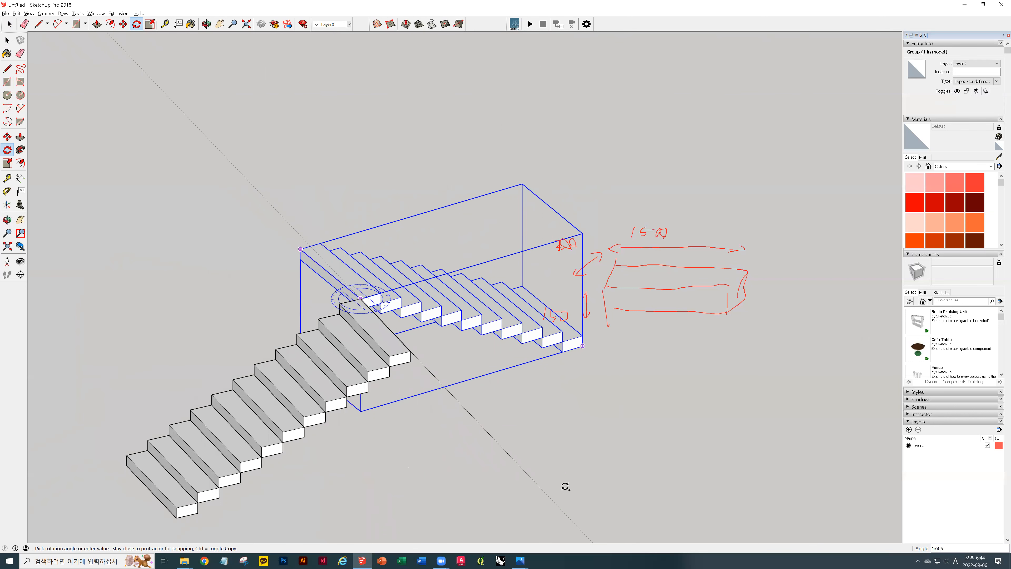
pyautogui.write('1')
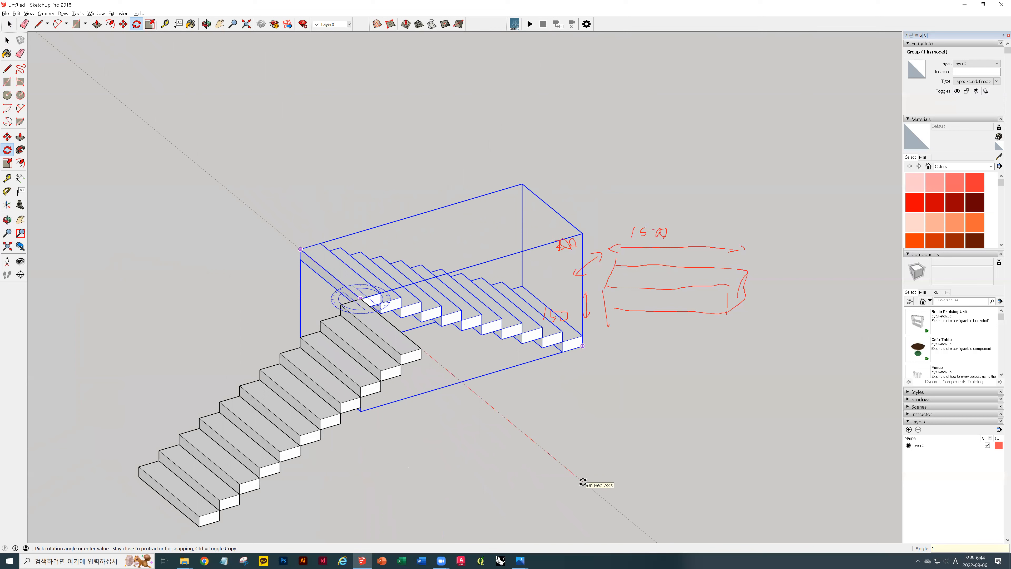
pyautogui.write('80')
pyautogui.press('Return')
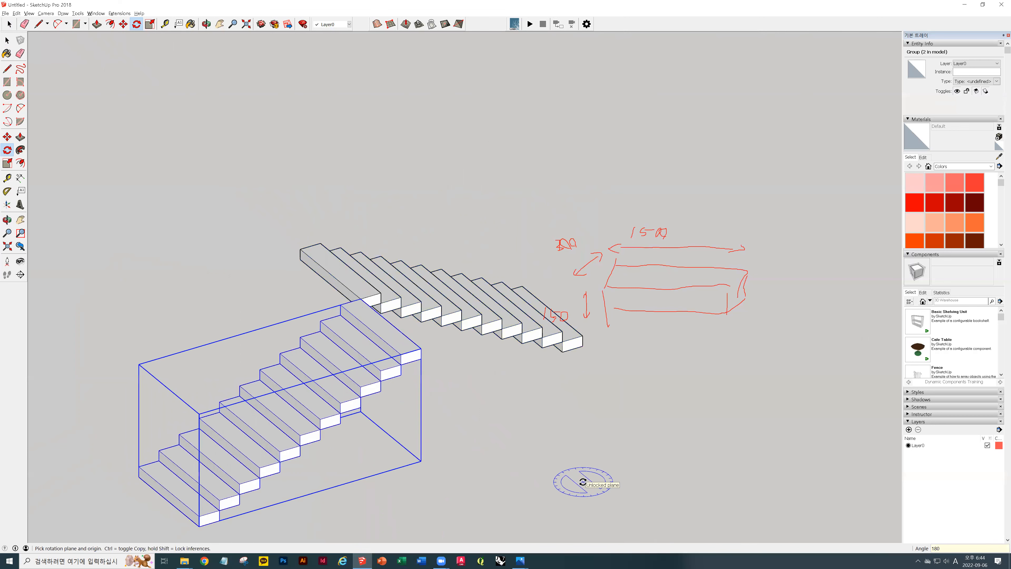
# Move the rotated flight by its lowest step's bottom corner onto the upper corner of the first flight's top step.
pyautogui.moveTo(545, 372); pyautogui.dragTo(476, 363, button='middle')
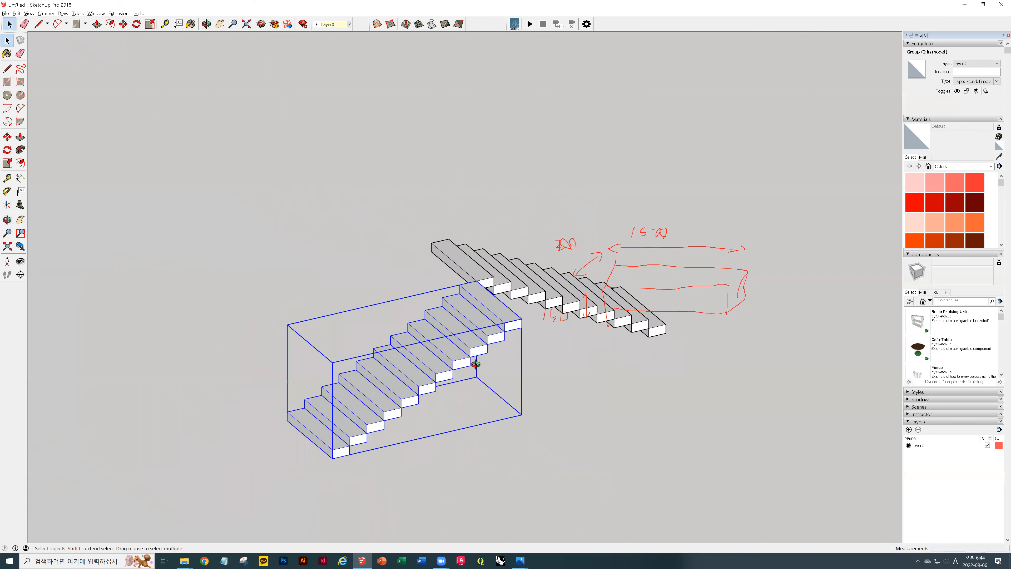
pyautogui.moveTo(660, 357); pyautogui.dragTo(526, 418, button='middle')
pyautogui.press('m')
pyautogui.click(618, 420)
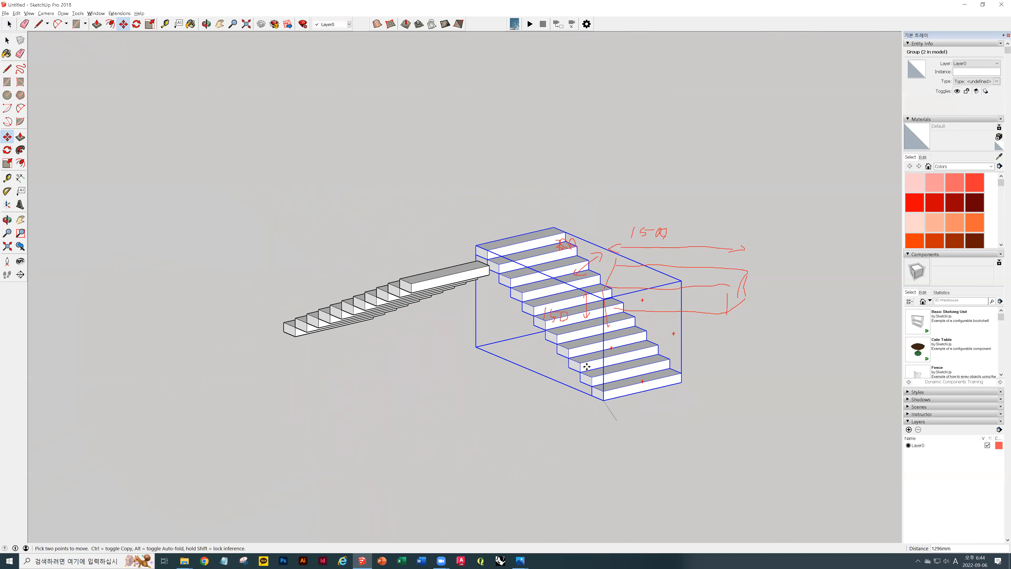
pyautogui.click(490, 264)
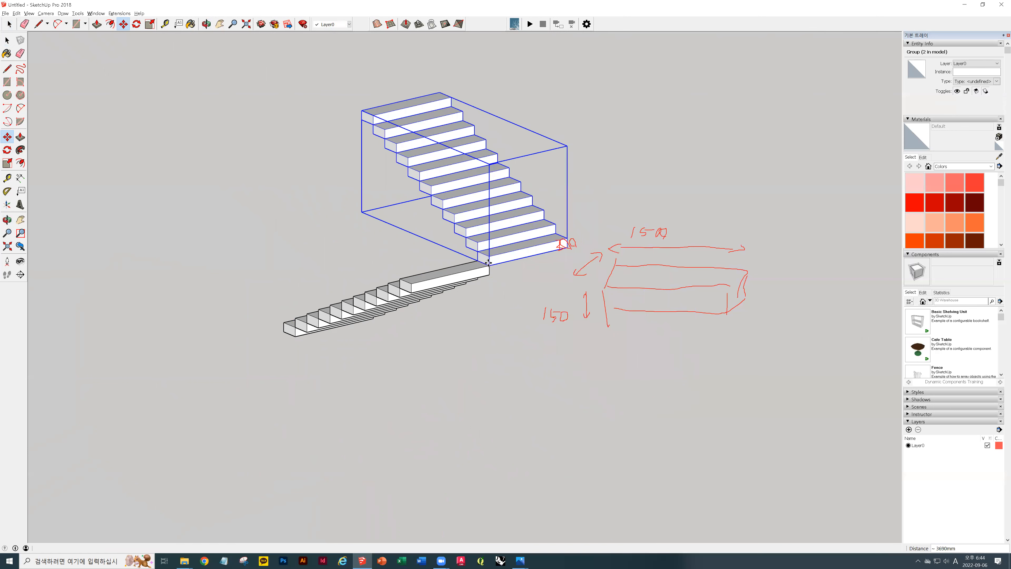
pyautogui.press('space')
pyautogui.click(418, 356)
pyautogui.moveTo(418, 356); pyautogui.dragTo(457, 360, button='middle')
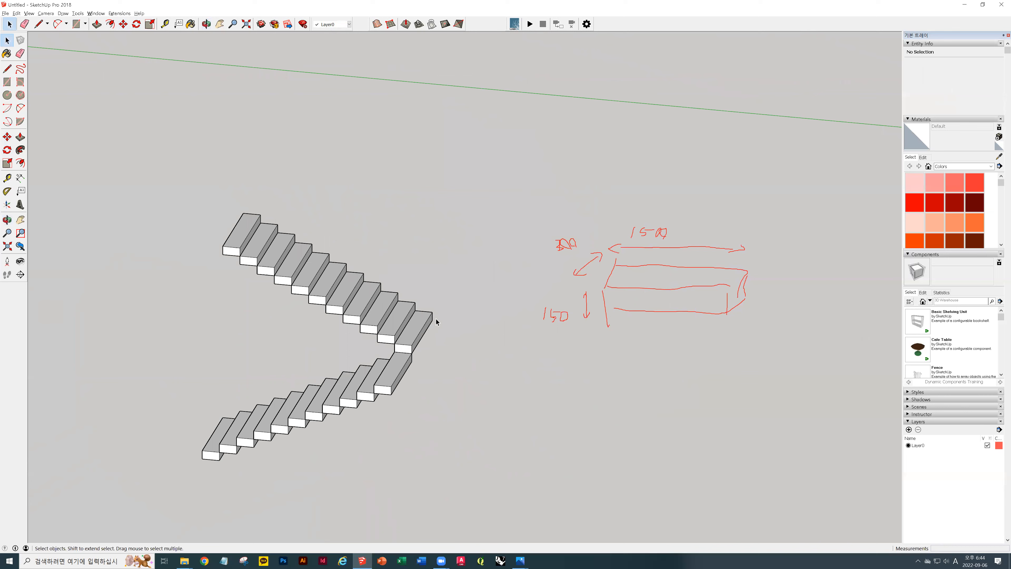
# Draw a landing rectangle about 3000 mm wide outward from the first flight's top step and the second flight's lowest step.
pyautogui.moveTo(427, 396); pyautogui.dragTo(378, 289, button='middle')
pyautogui.press('r')
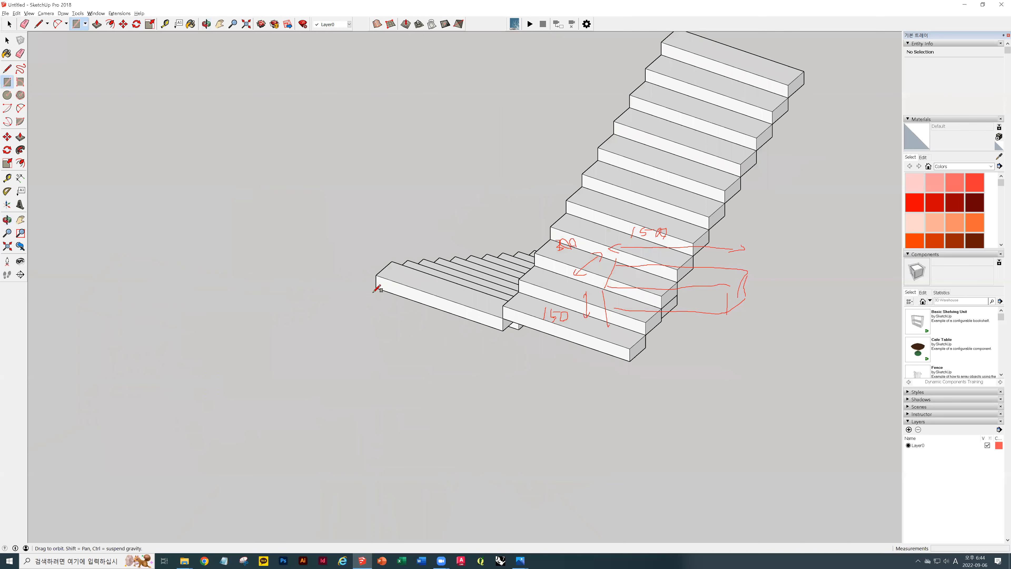
pyautogui.scroll(3, 383, 291)
pyautogui.click(382, 296)
pyautogui.keyDown('shift'); pyautogui.moveTo(651, 319); pyautogui.dragTo(428, 259, button='middle'); pyautogui.keyUp('shift')
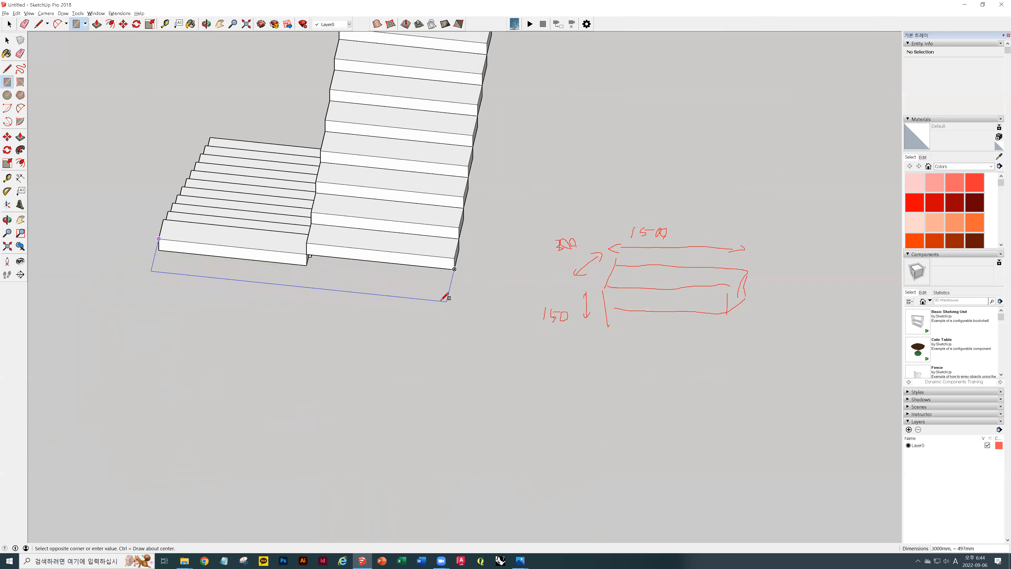
pyautogui.moveTo(264, 199); pyautogui.dragTo(412, 223, button='middle')
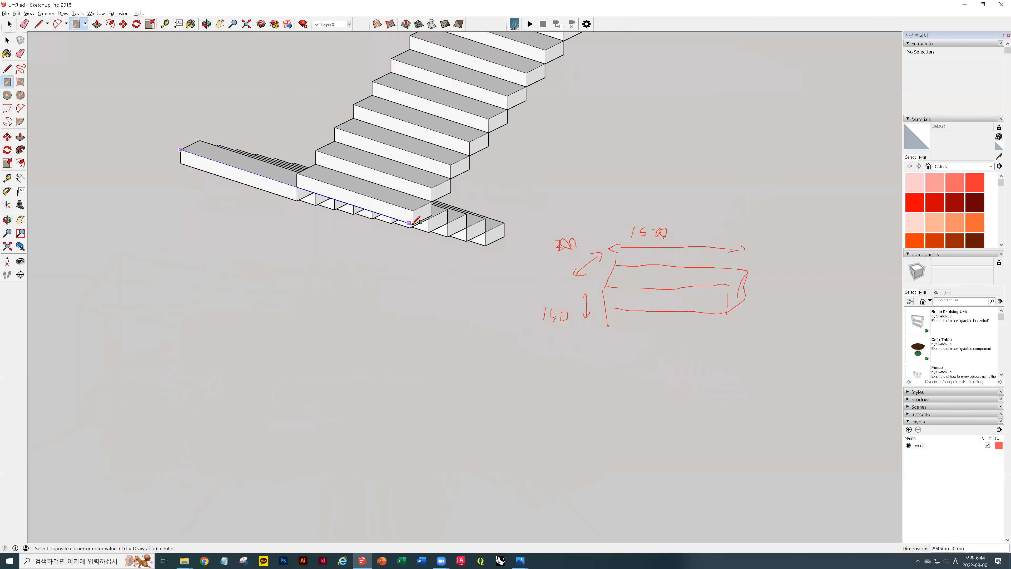
pyautogui.click(355, 252)
pyautogui.moveTo(459, 280); pyautogui.dragTo(278, 277, button='middle')
# Push/Pull the landing face up 150 mm, level with the top of the second flight's lowest step.
pyautogui.press('space')
pyautogui.click(336, 190)
pyautogui.press('p')
pyautogui.click(310, 205)
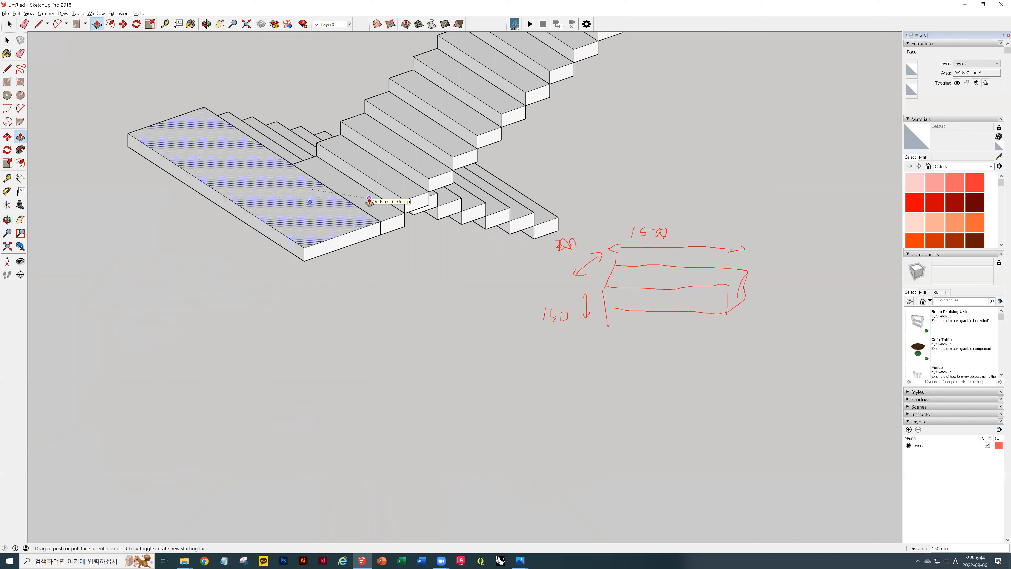
pyautogui.click(360, 199)
pyautogui.press('space')
# Make a group from all faces and edges of the landing slab.
pyautogui.click(464, 285)
pyautogui.scroll(-3, 466, 281)
pyautogui.moveTo(465, 280); pyautogui.dragTo(513, 142, button='middle')
pyautogui.click(490, 223)
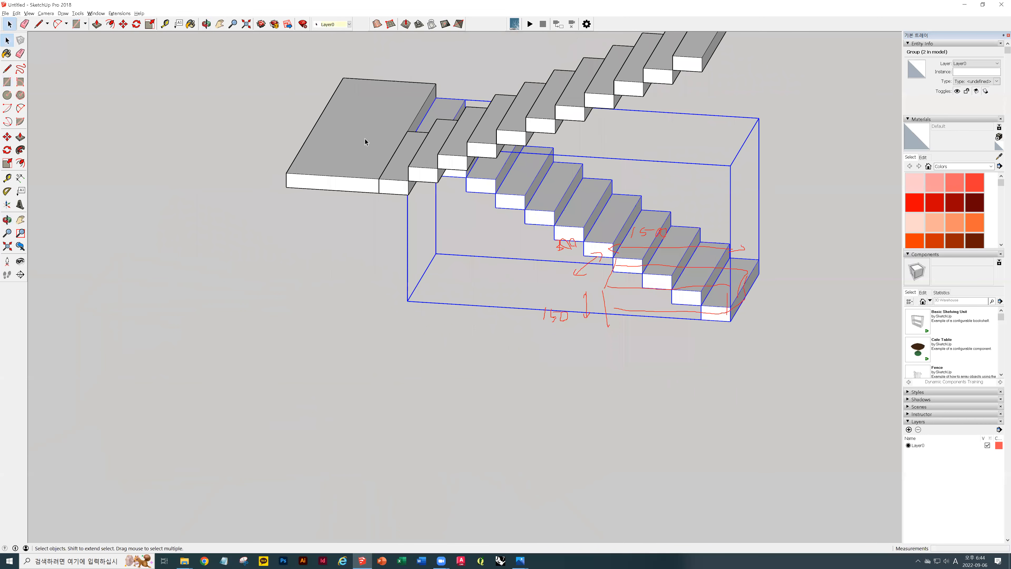
pyautogui.click(350, 203)
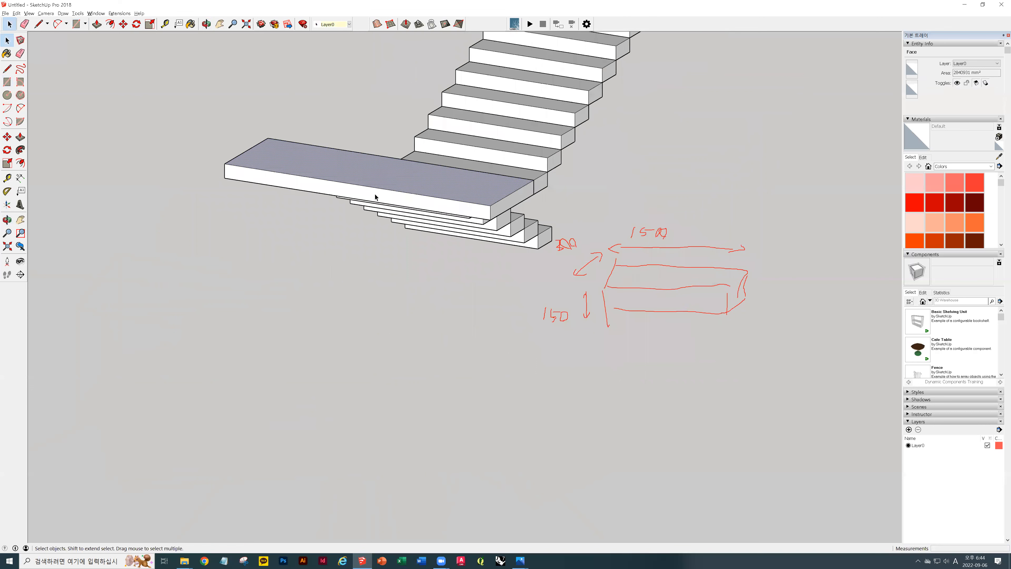
pyautogui.click(375, 193)
pyautogui.tripleClick(417, 212)
pyautogui.moveTo(417, 212); pyautogui.dragTo(449, 262, button='middle')
pyautogui.rightClick(380, 182)
pyautogui.click(431, 251)
pyautogui.click(431, 250)
# Combine both flights and the landing into one staircase group.
pyautogui.moveTo(169, 225); pyautogui.dragTo(354, 219, button='middle')
pyautogui.moveTo(597, 237); pyautogui.dragTo(319, 377)
pyautogui.press('space')
pyautogui.click(373, 260)
pyautogui.rightClick(374, 260)
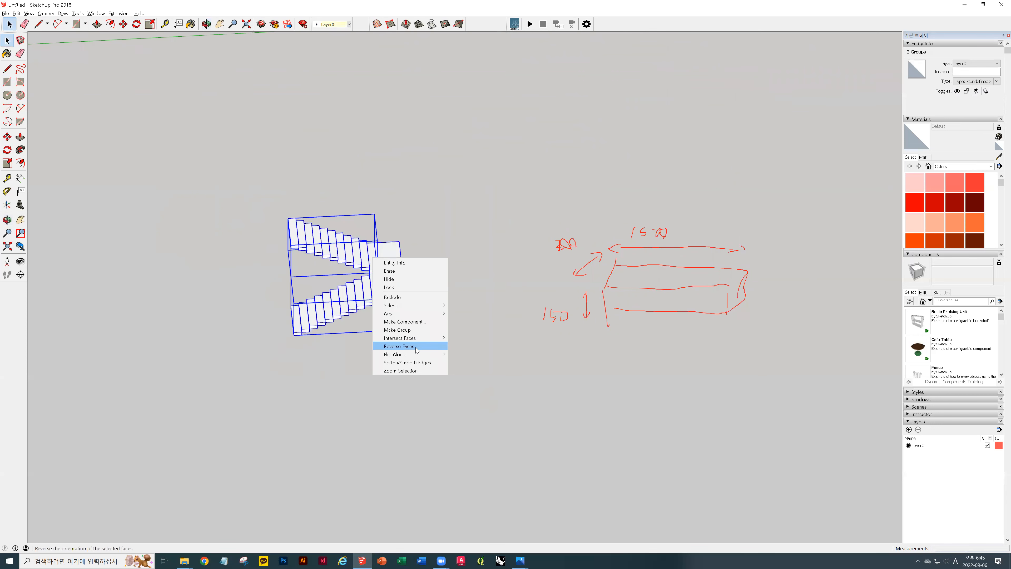
pyautogui.click(412, 329)
pyautogui.moveTo(214, 337); pyautogui.dragTo(330, 239, button='middle')
pyautogui.click(377, 335)
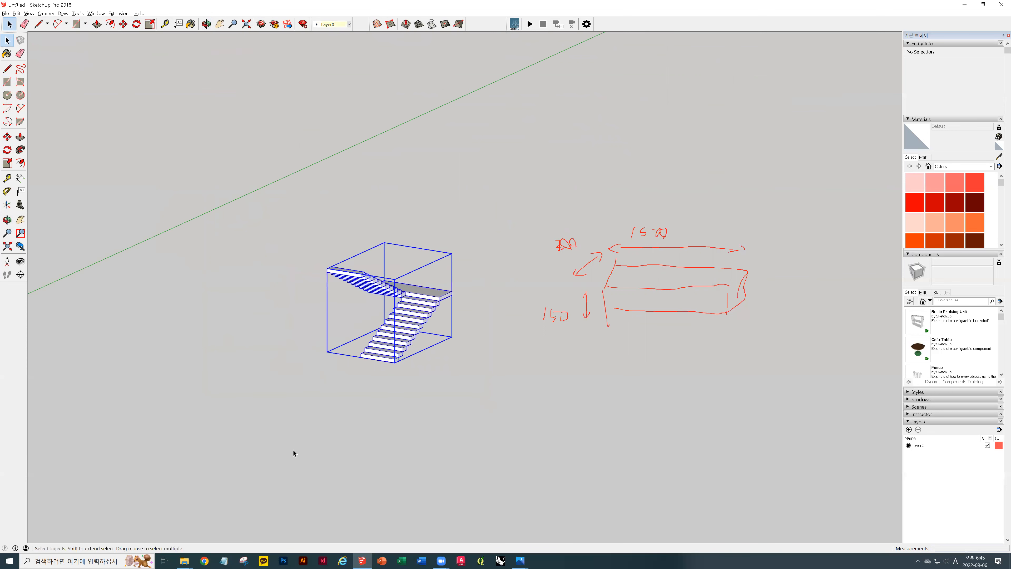
pyautogui.click(334, 443)
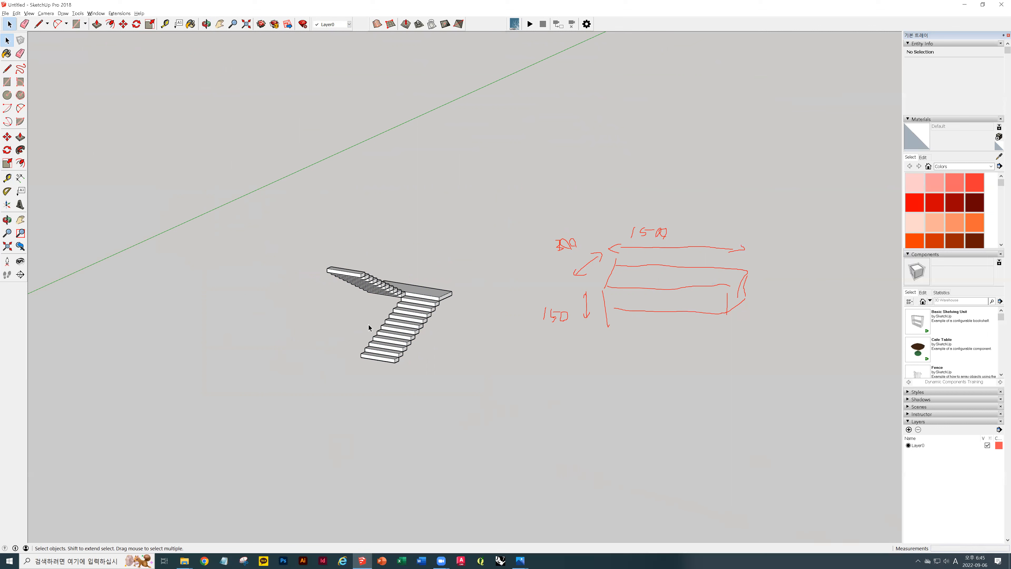
pyautogui.moveTo(467, 318); pyautogui.dragTo(568, 218, button='middle')
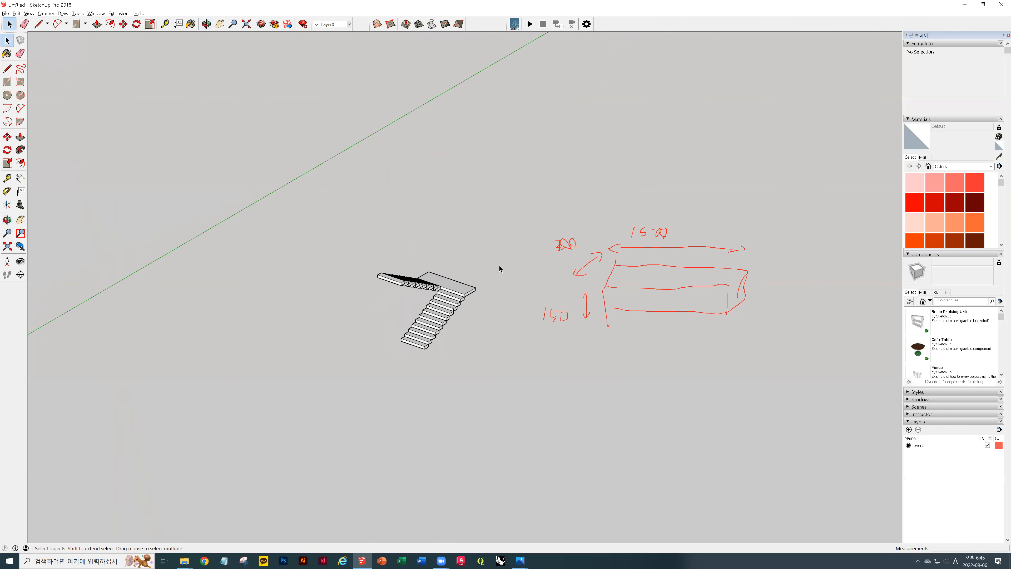
pyautogui.moveTo(515, 252)
pyautogui.mouseDown(button='middle')
pyautogui.moveTo(277, 217)
pyautogui.moveTo(469, 310)
pyautogui.moveTo(318, 236)
pyautogui.mouseUp(button='middle')
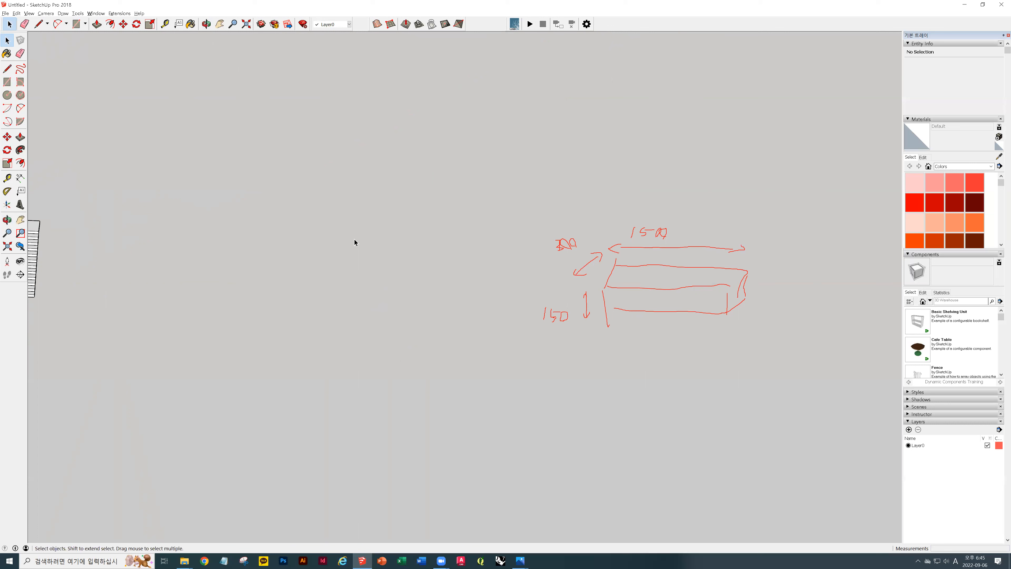
pyautogui.moveTo(287, 198); pyautogui.dragTo(118, 138, button='middle')
pyautogui.moveTo(370, 235); pyautogui.dragTo(537, 290, button='middle')
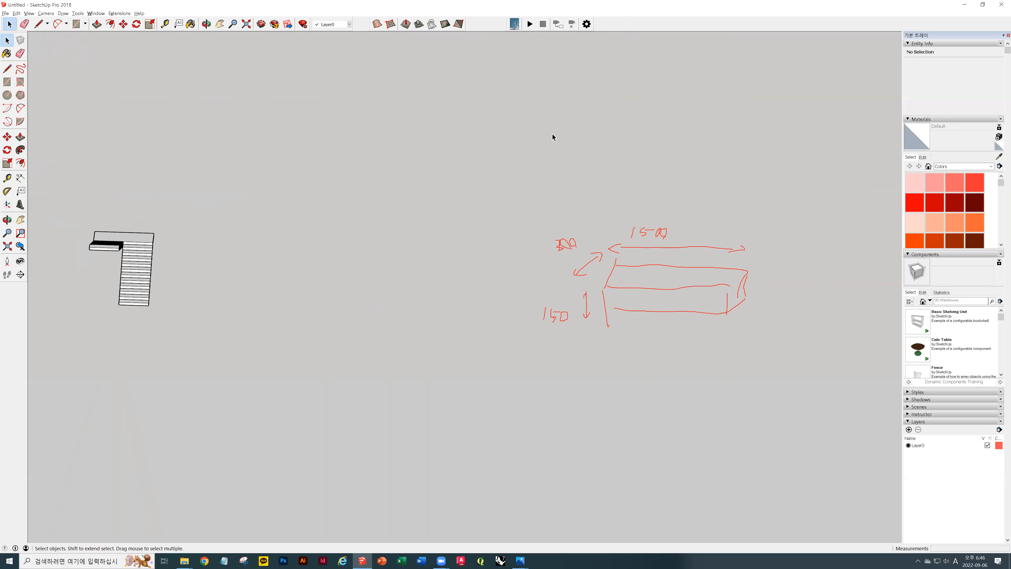
pyautogui.click(623, 57)
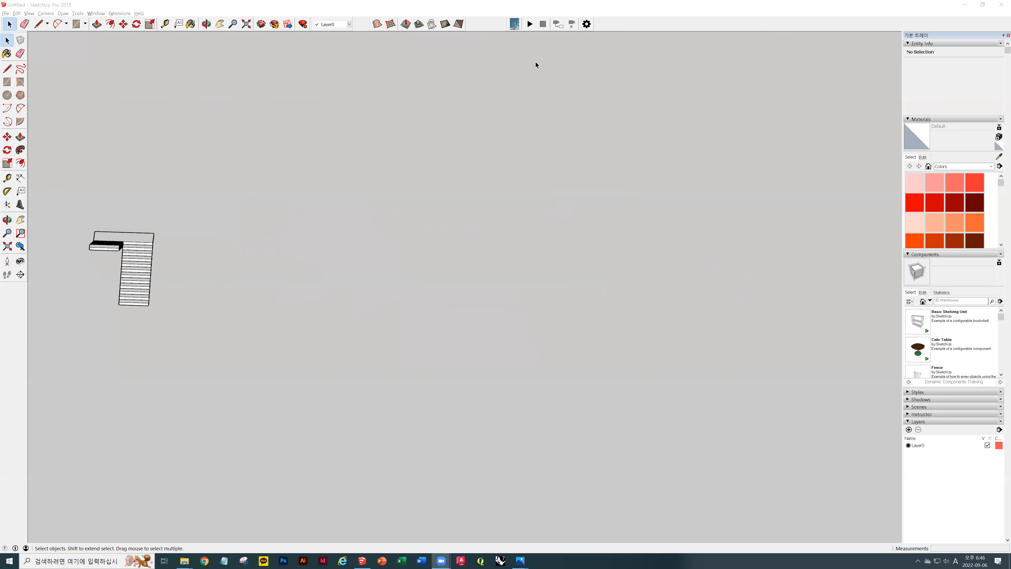
pyautogui.click(608, 254)
# Draw a 24-sided circle on the ground in the empty area away from the staircase.
pyautogui.scroll(3, 571, 228)
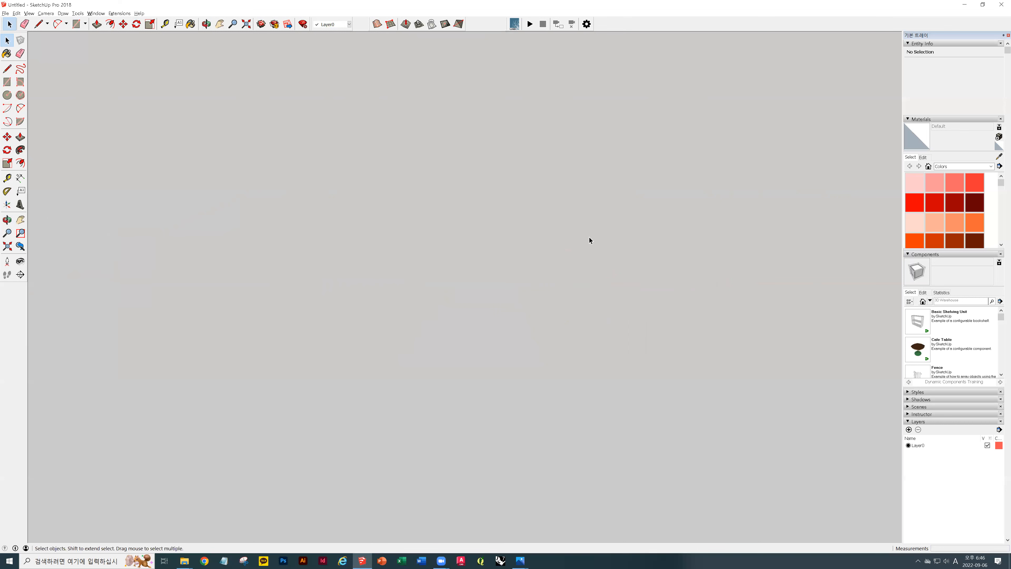
pyautogui.press('c')
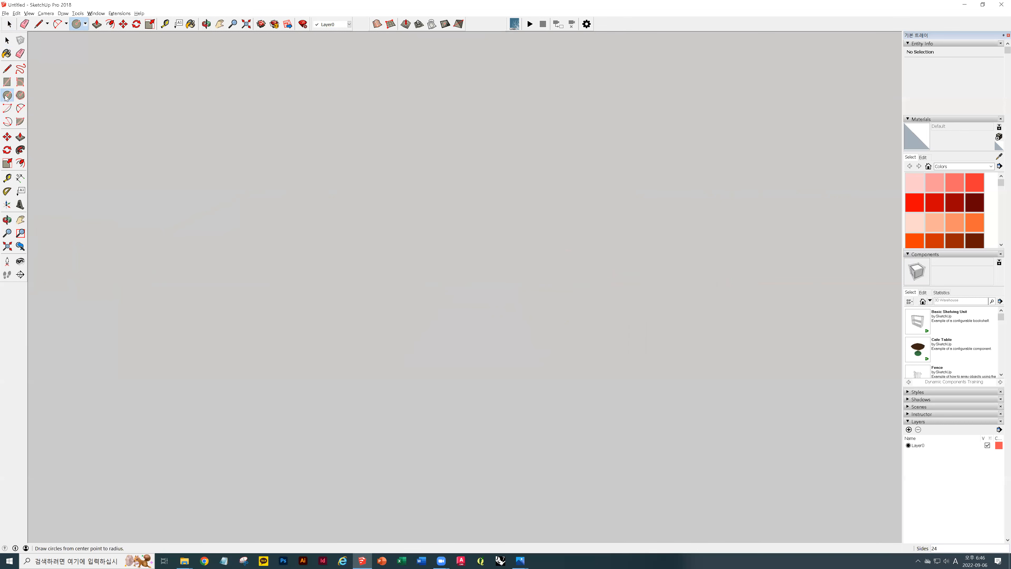
pyautogui.click(628, 240)
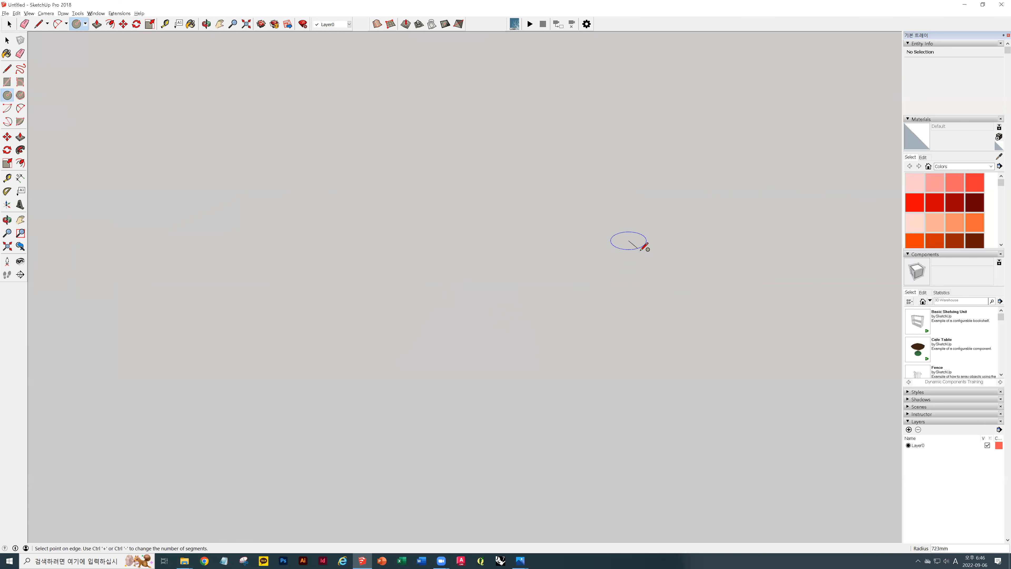
pyautogui.click(652, 258)
pyautogui.press('space')
pyautogui.moveTo(735, 429); pyautogui.dragTo(647, 273, button='middle')
pyautogui.scroll(-3, 682, 320)
# Try rotating a copy of the circle 270° about a ground point outside it, and delete the copy.
pyautogui.click(648, 272)
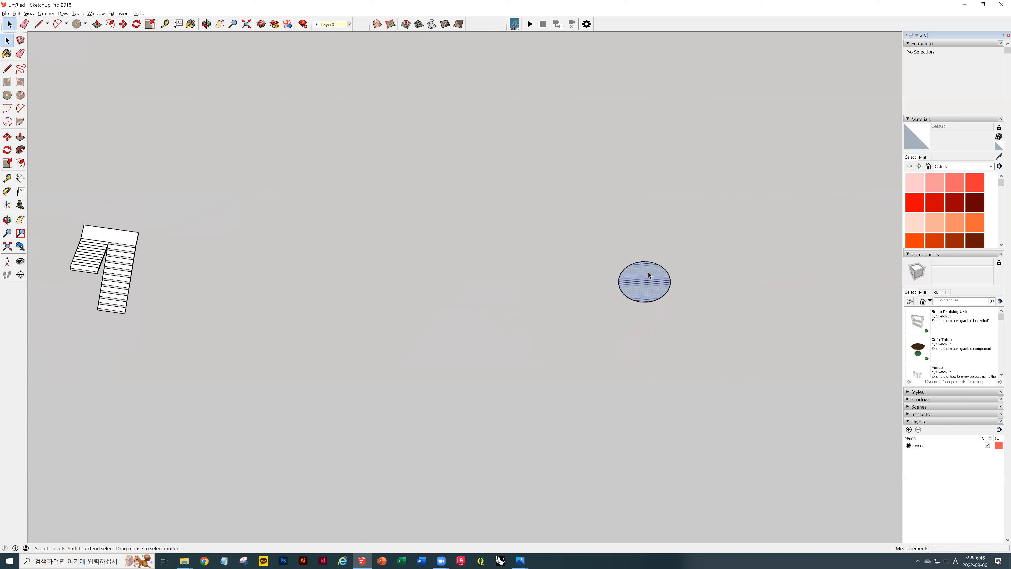
pyautogui.scroll(3, 648, 275)
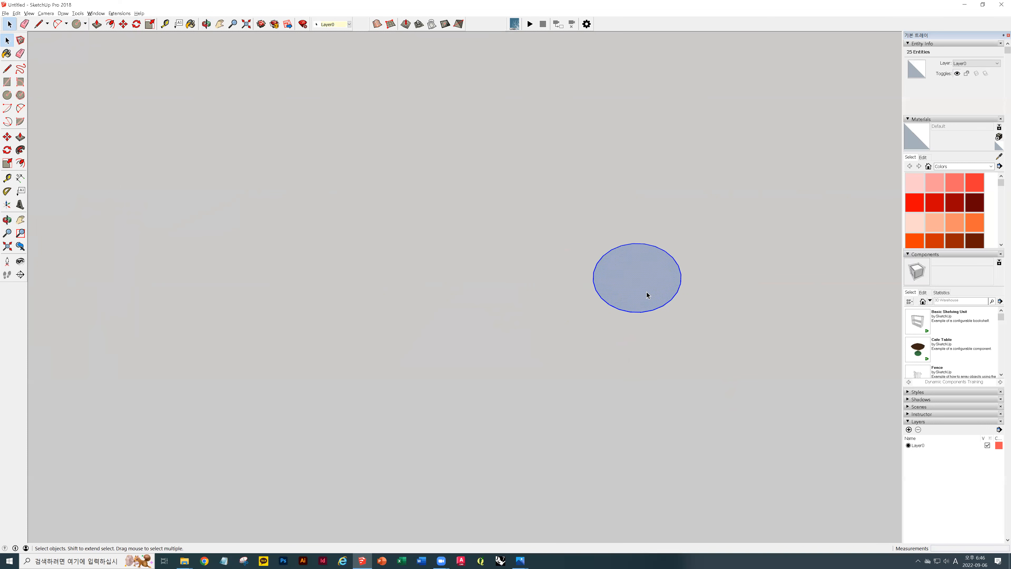
pyautogui.press('q')
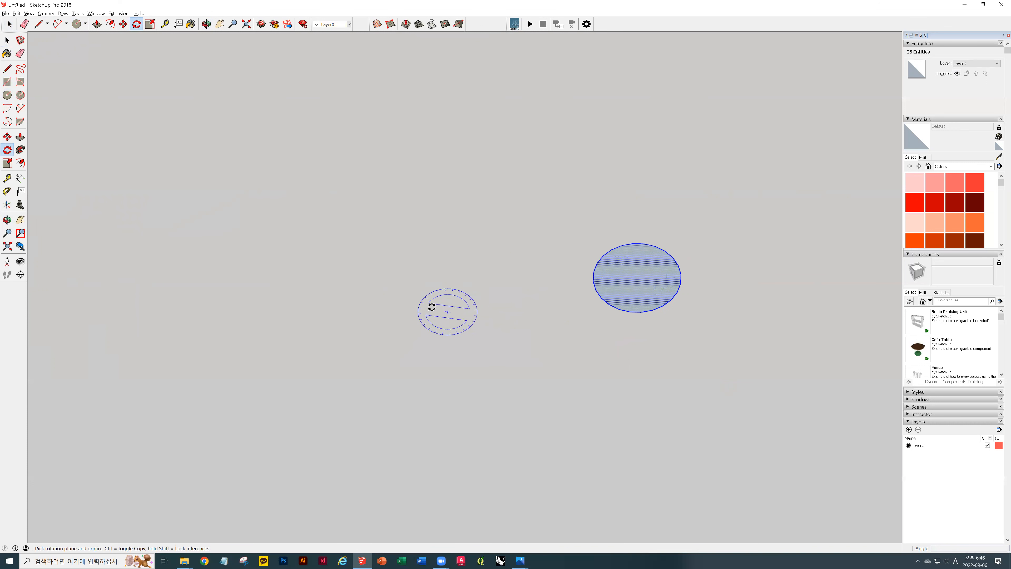
pyautogui.click(408, 222)
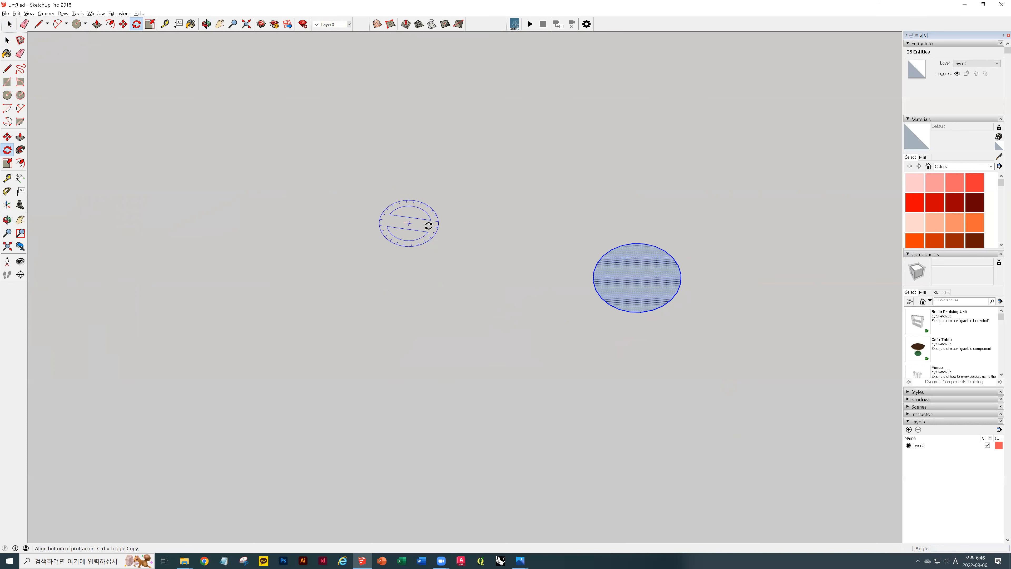
pyautogui.click(787, 310)
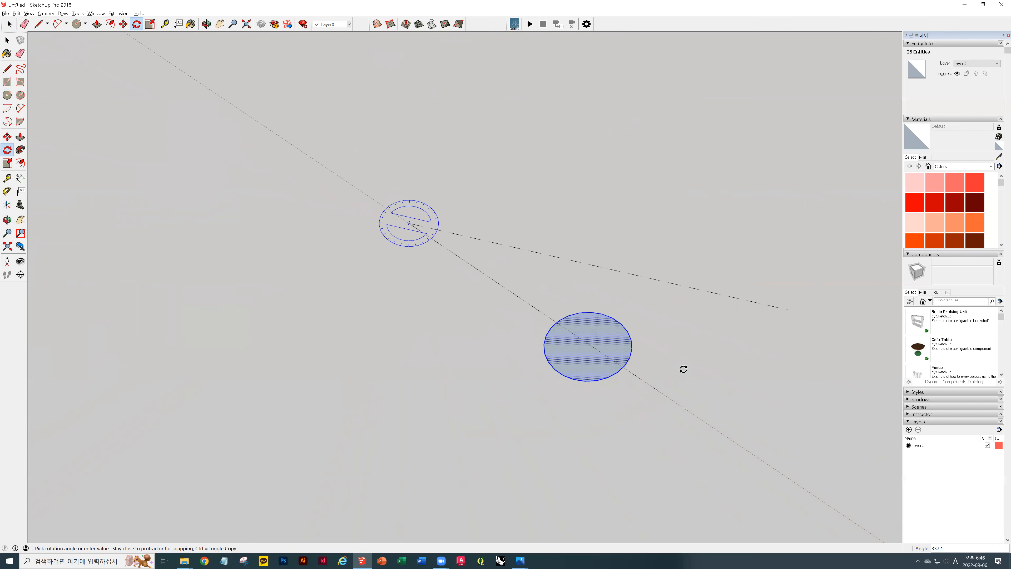
pyautogui.press('ctrl')
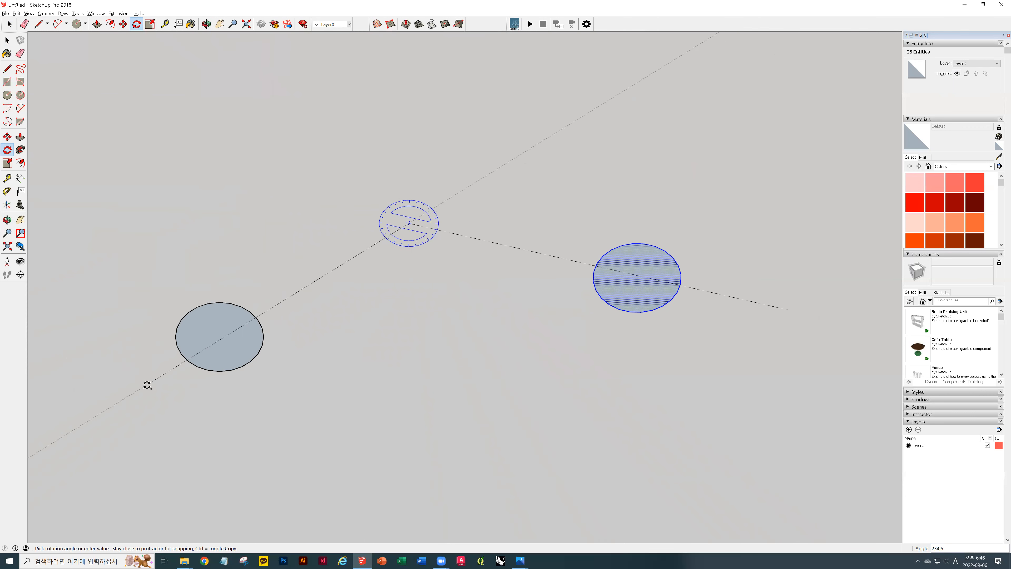
pyautogui.write('270')
pyautogui.press('Return')
pyautogui.press('space')
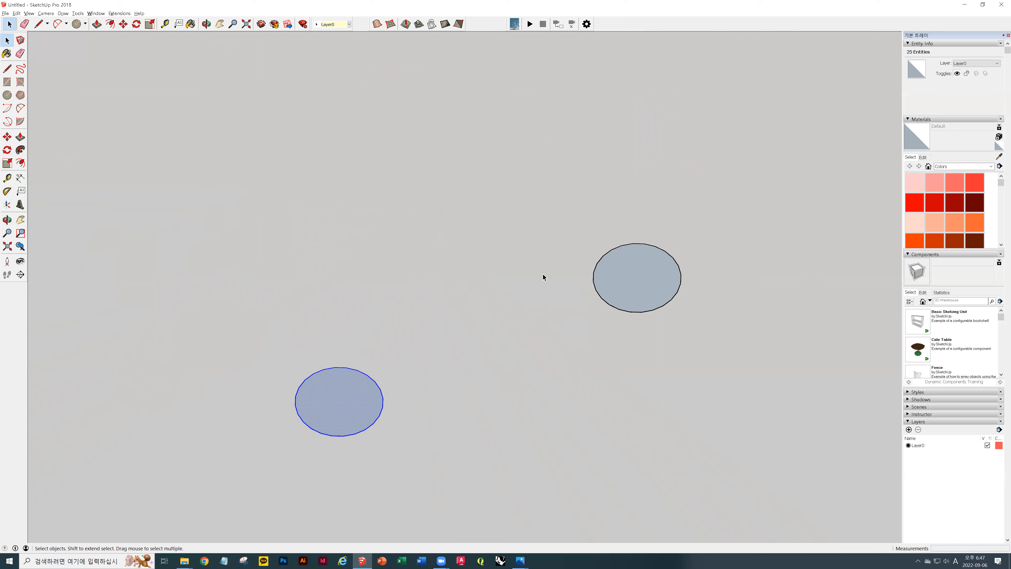
pyautogui.press('Delete')
# Try rotating the circle itself 270° about a ground point beside it, and undo the rotation.
pyautogui.doubleClick(633, 271)
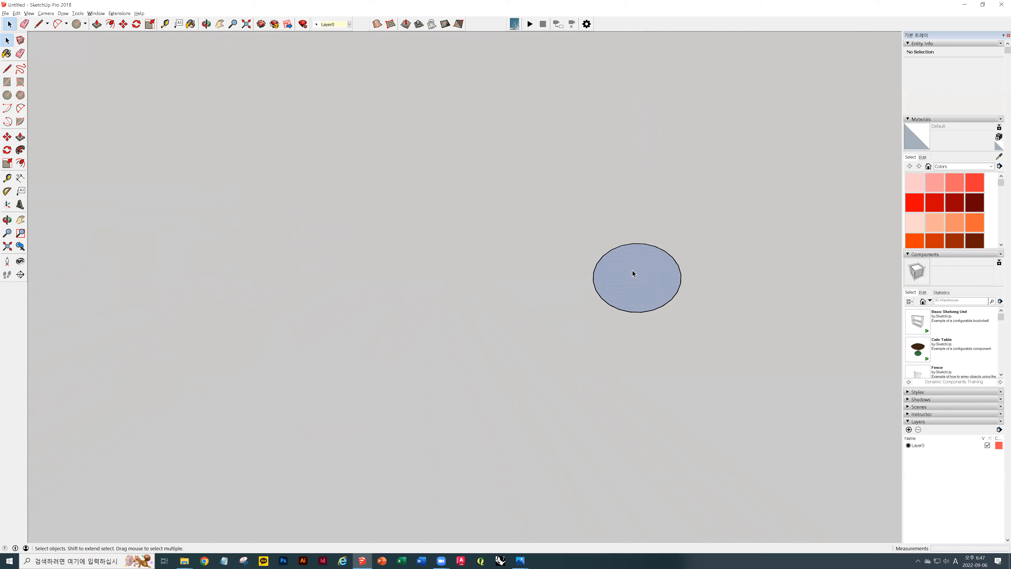
pyautogui.press('q')
pyautogui.click(430, 283)
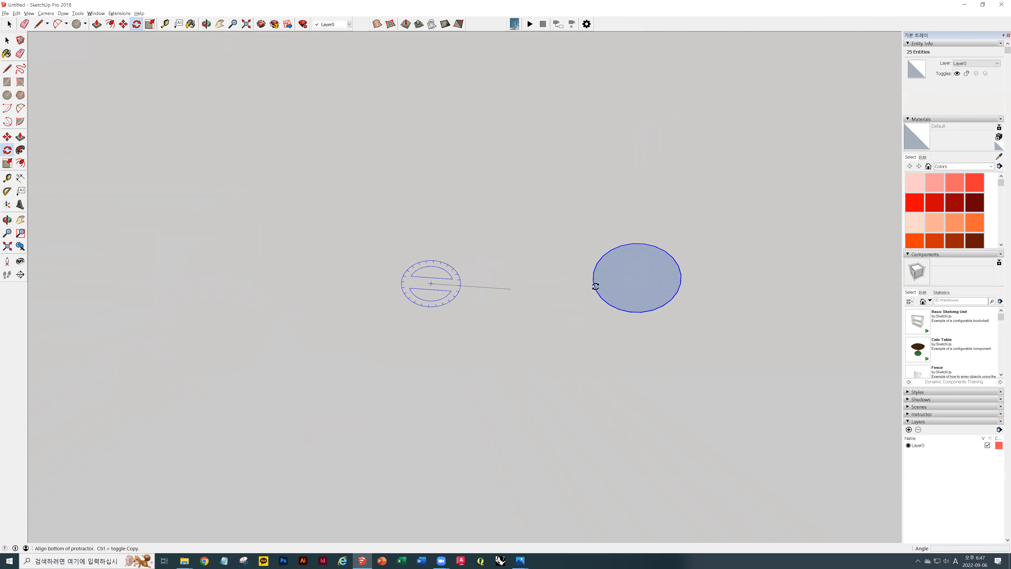
pyautogui.click(635, 273)
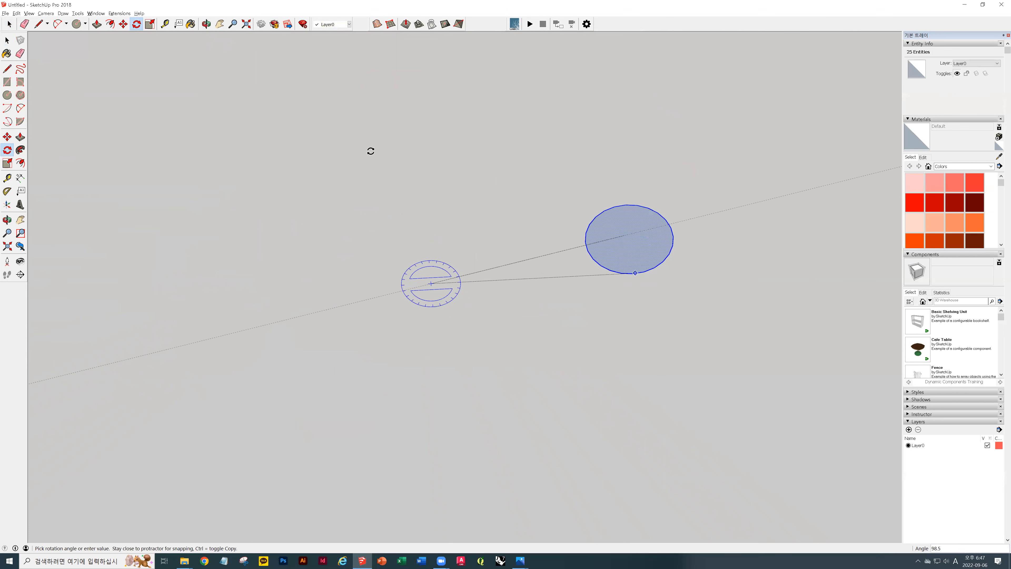
pyautogui.write('270')
pyautogui.press('Return')
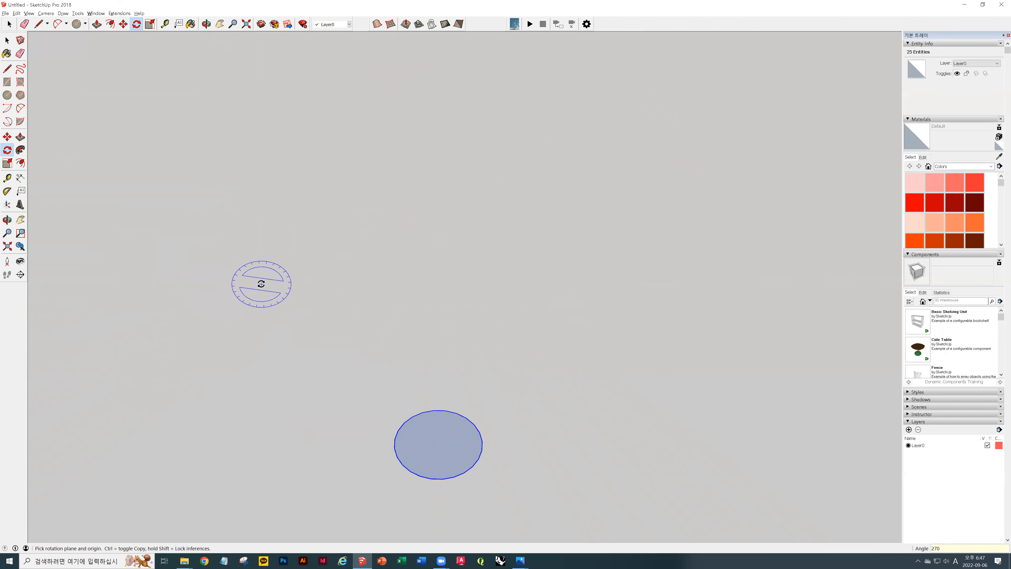
pyautogui.hotkey('ctrl', 'z')
# Rotate a copy of the circle 270° about a ground point beside it, dividing the angle into 12 equal intervals.
pyautogui.moveTo(442, 280); pyautogui.dragTo(777, 274)
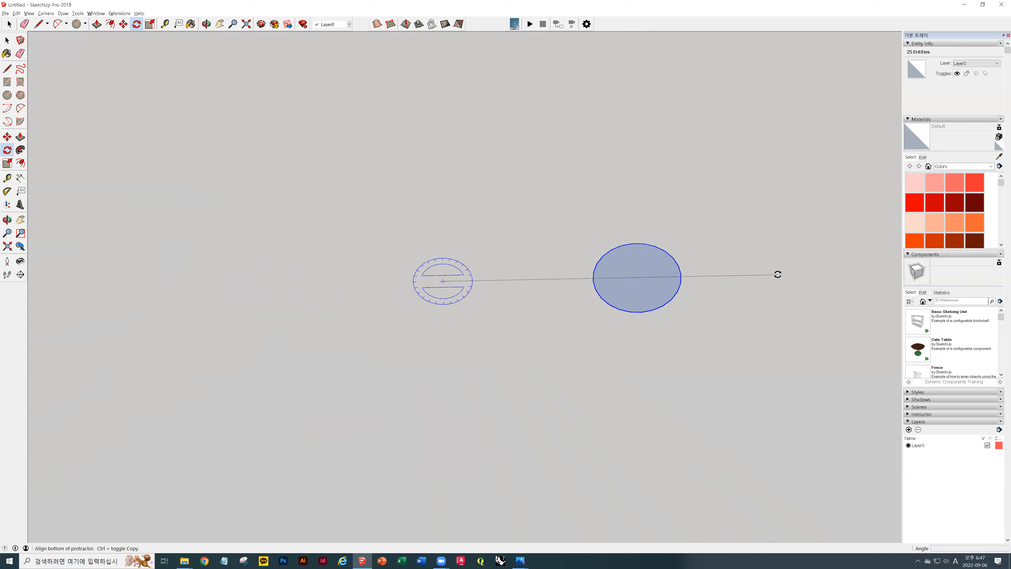
pyautogui.write('270')
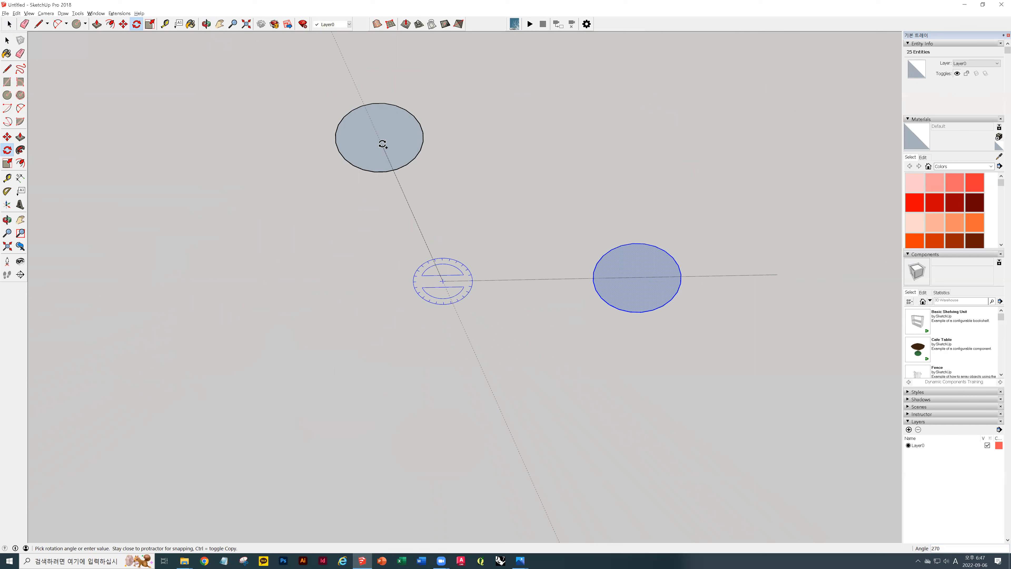
pyautogui.click(382, 144)
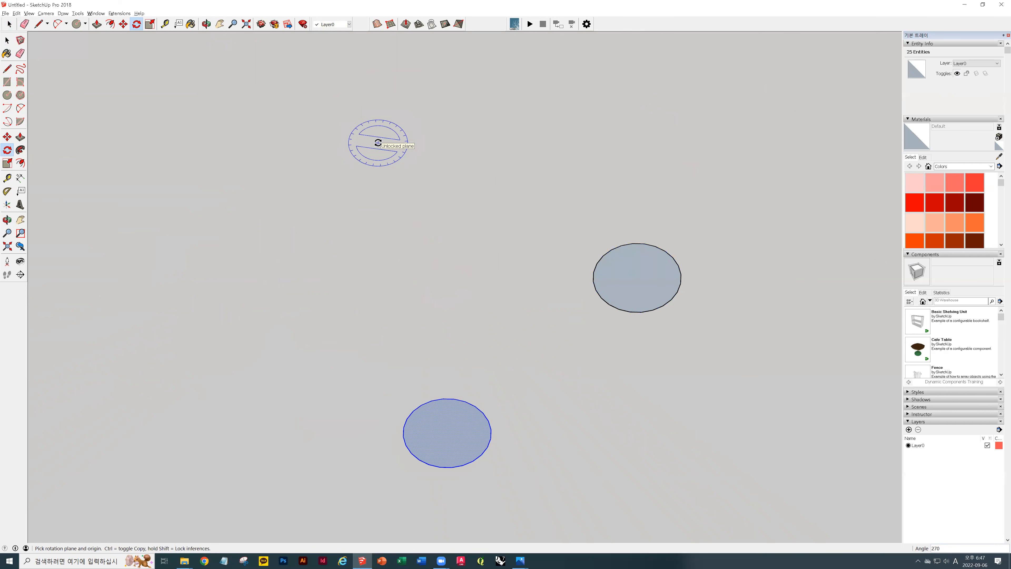
pyautogui.write('/12')
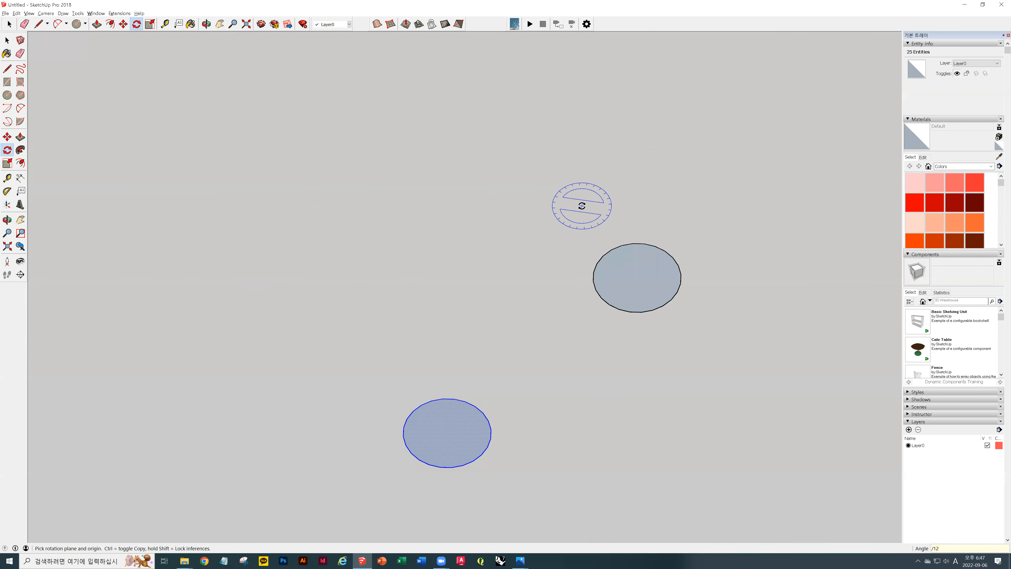
pyautogui.press('Return')
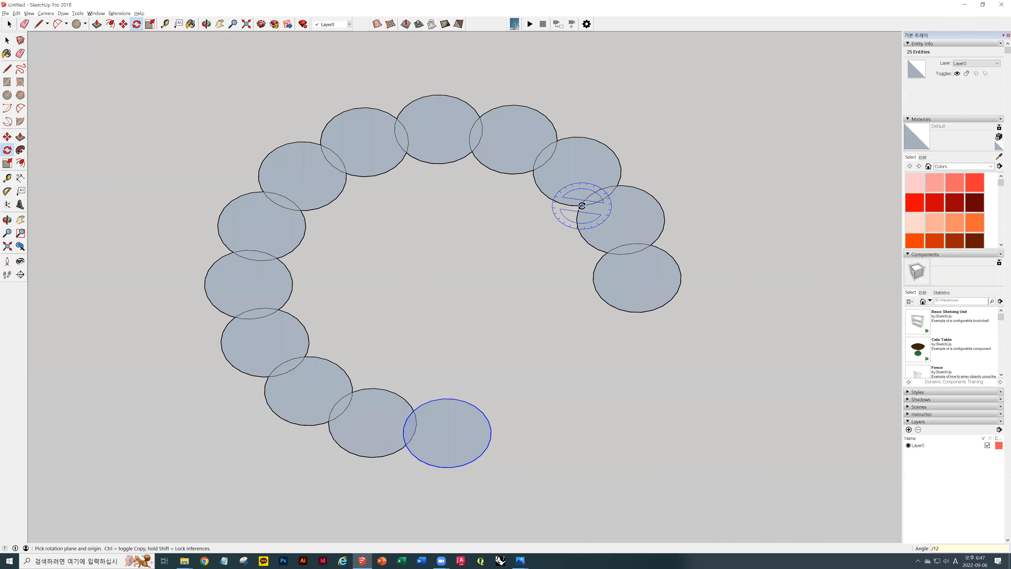
pyautogui.press('space')
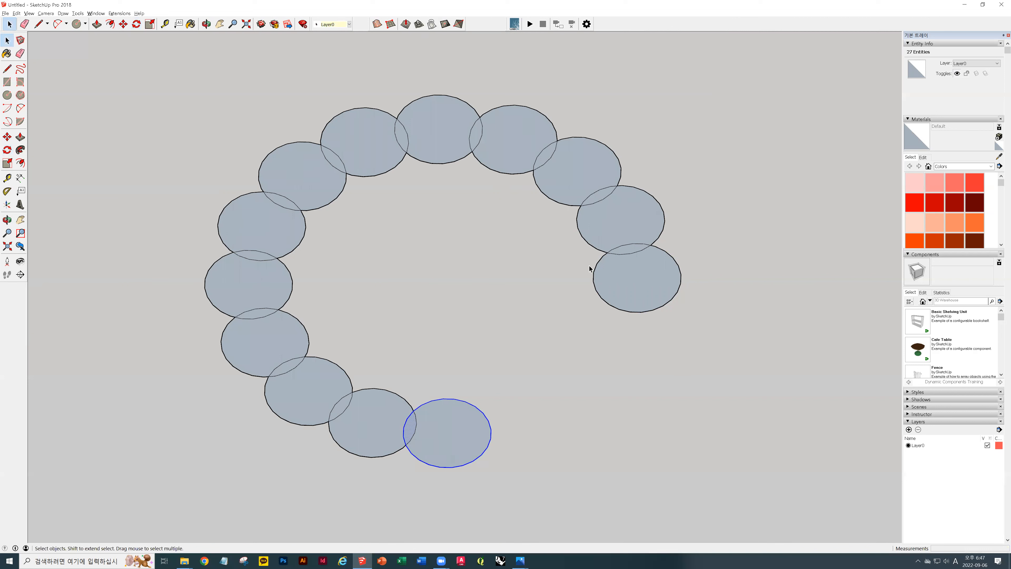
# Count the circles one by one along the 270° array.
pyautogui.click(604, 345)
pyautogui.click(633, 217)
pyautogui.click(595, 170)
pyautogui.click(492, 117)
pyautogui.click(437, 113)
pyautogui.click(369, 140)
pyautogui.click(305, 160)
pyautogui.click(281, 229)
pyautogui.click(275, 308)
pyautogui.click(292, 344)
pyautogui.click(328, 395)
pyautogui.click(382, 418)
pyautogui.click(454, 476)
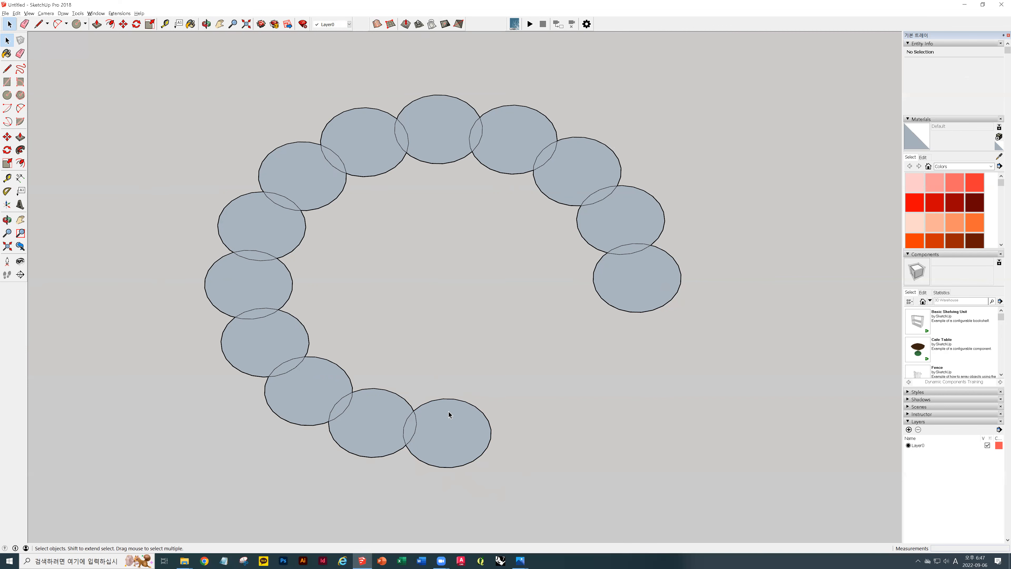
pyautogui.moveTo(614, 230); pyautogui.dragTo(274, 237, button='middle')
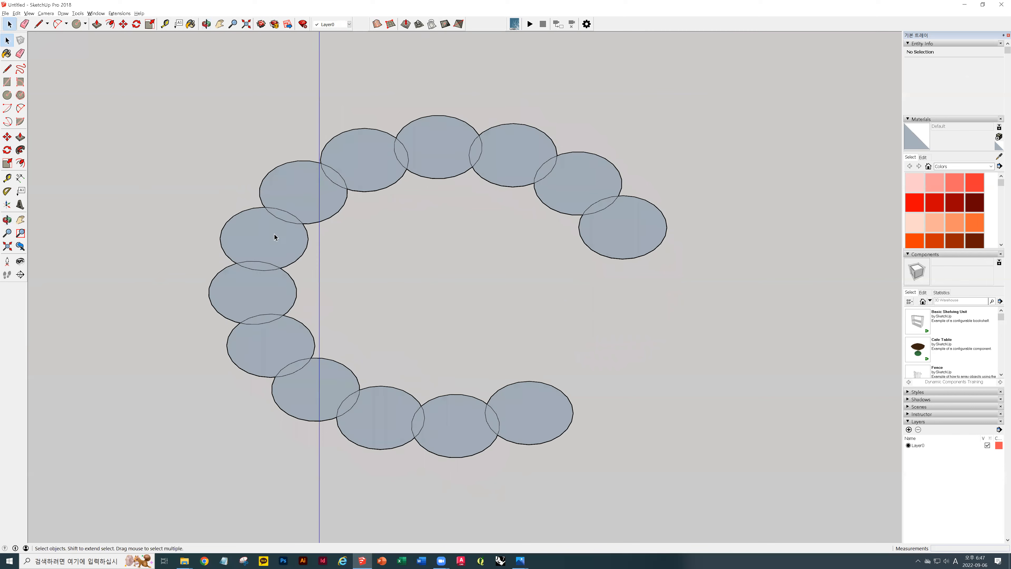
# Undo the 270° circle array and rotate a copy of the remaining circle 72° about a ground point beside it, divided into 3 equal intervals.
pyautogui.moveTo(606, 234); pyautogui.dragTo(699, 319, button='middle')
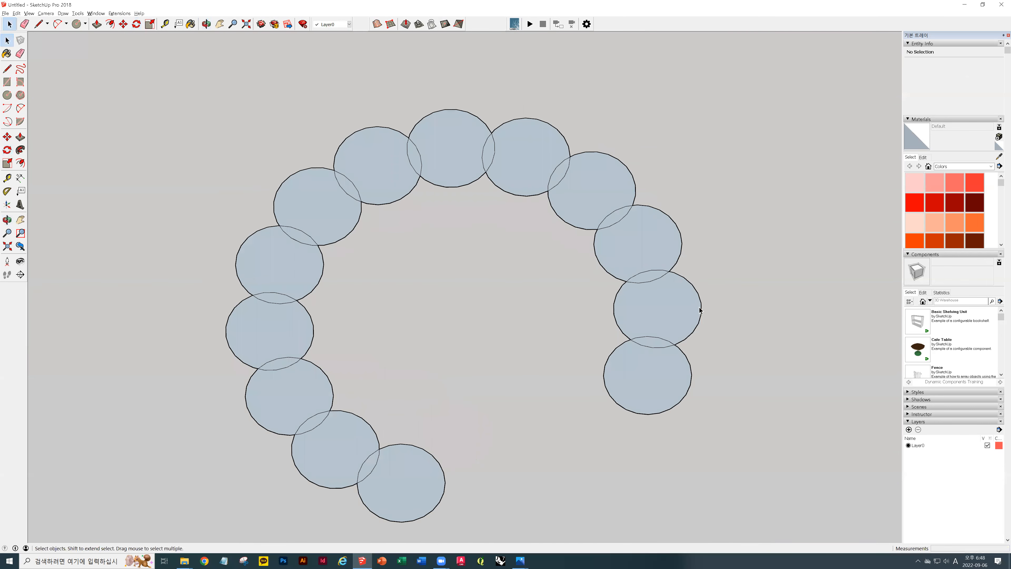
pyautogui.hotkey('ctrl', 'z')
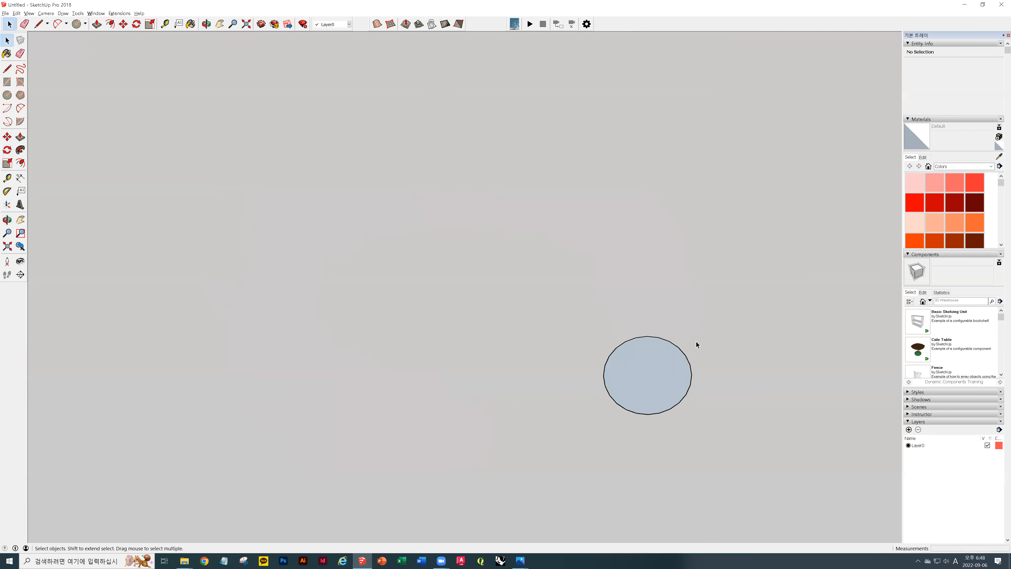
pyautogui.moveTo(673, 409); pyautogui.dragTo(484, 221)
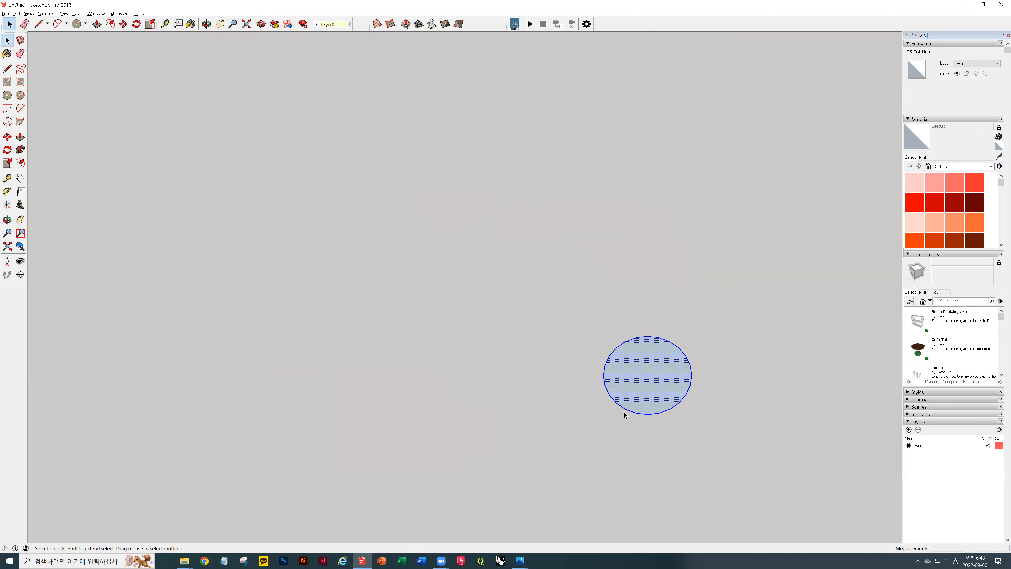
pyautogui.press('q')
pyautogui.click(409, 370)
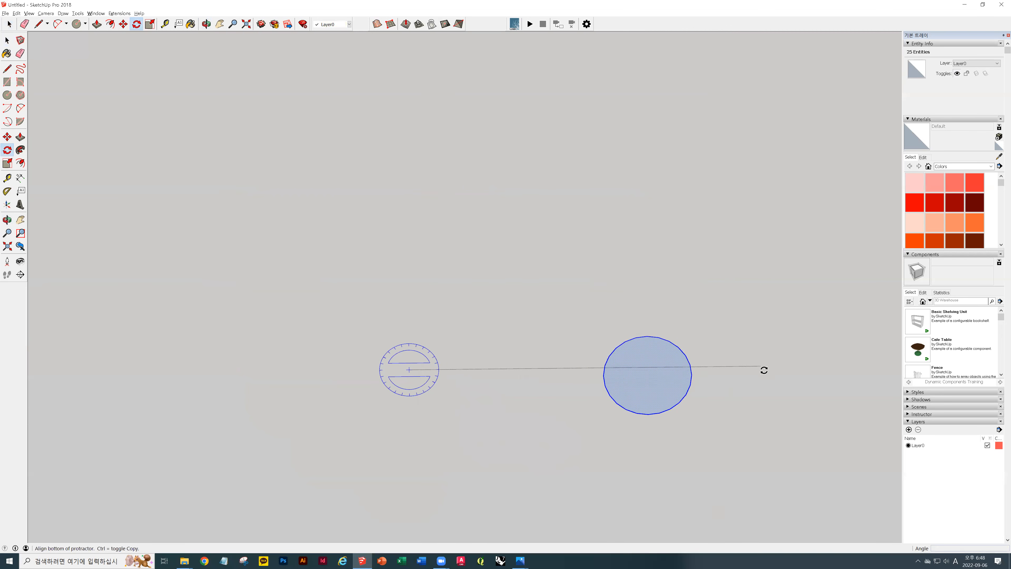
pyautogui.click(765, 377)
pyautogui.press('ctrl')
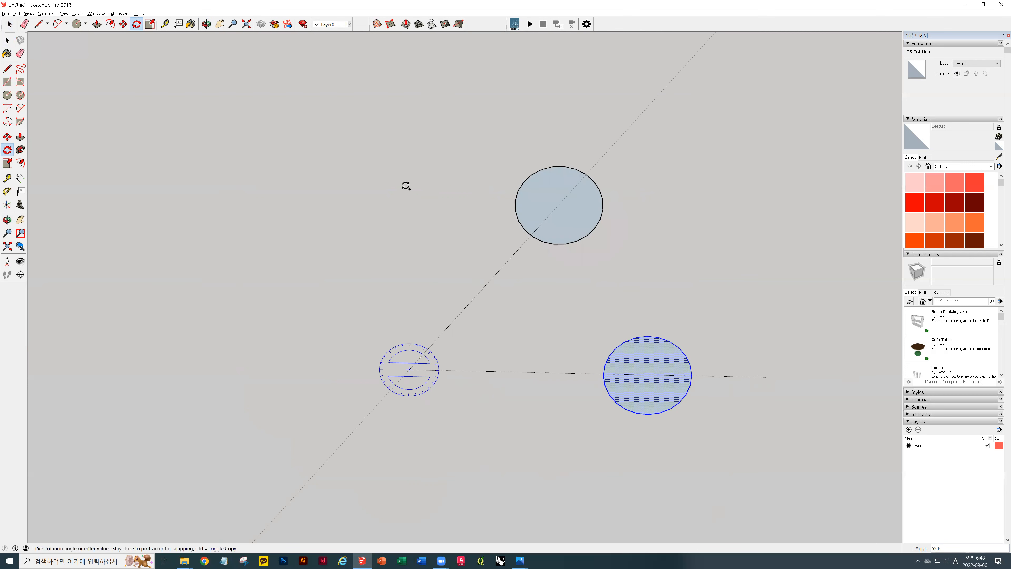
pyautogui.write('7')
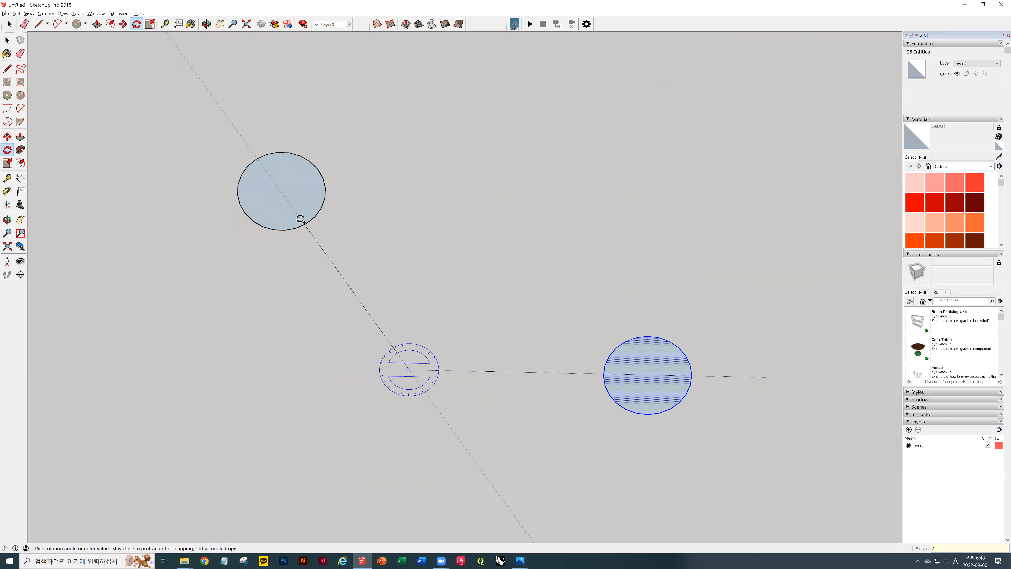
pyautogui.write('2')
pyautogui.press('Return')
pyautogui.write('/')
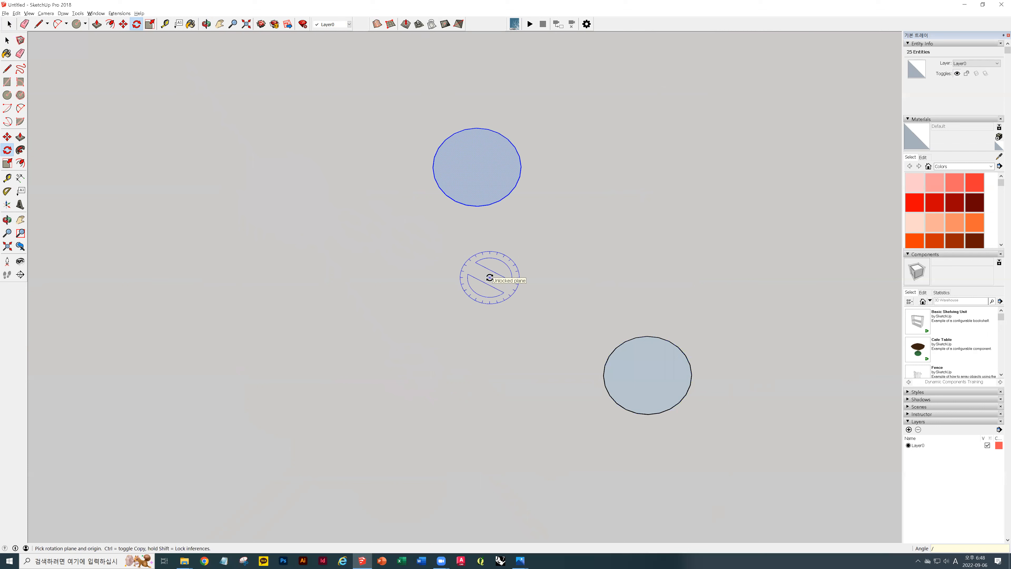
pyautogui.write('3')
pyautogui.press('Return')
# Count the circles one by one along the 72° array.
pyautogui.press('space')
pyautogui.click(768, 240)
pyautogui.click(618, 275)
pyautogui.click(565, 209)
pyautogui.click(445, 167)
pyautogui.click(708, 415)
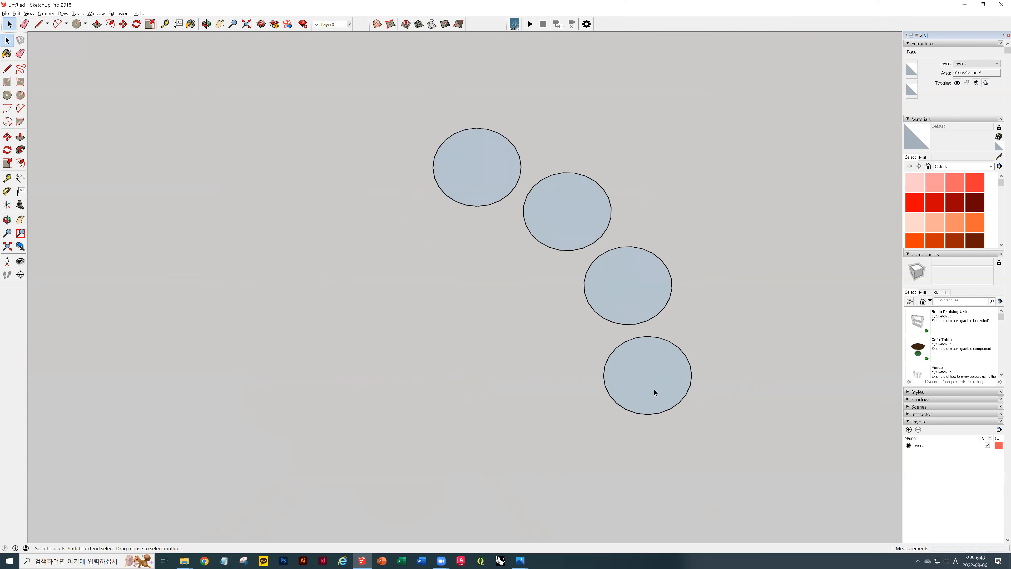
pyautogui.click(596, 182)
pyautogui.click(627, 285)
pyautogui.click(507, 185)
pyautogui.moveTo(779, 220); pyautogui.dragTo(779, 219)
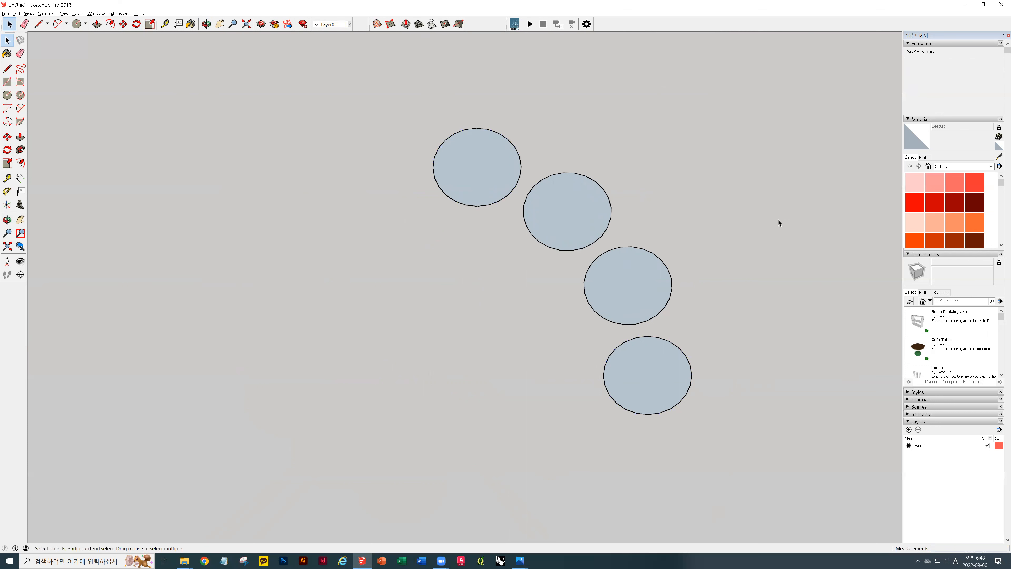
# Try out a light pink from the Colors materials and Concrete Scored Jointless from Asphalt and Concrete as the paint material.
pyautogui.moveTo(711, 219); pyautogui.dragTo(618, 284, button='middle')
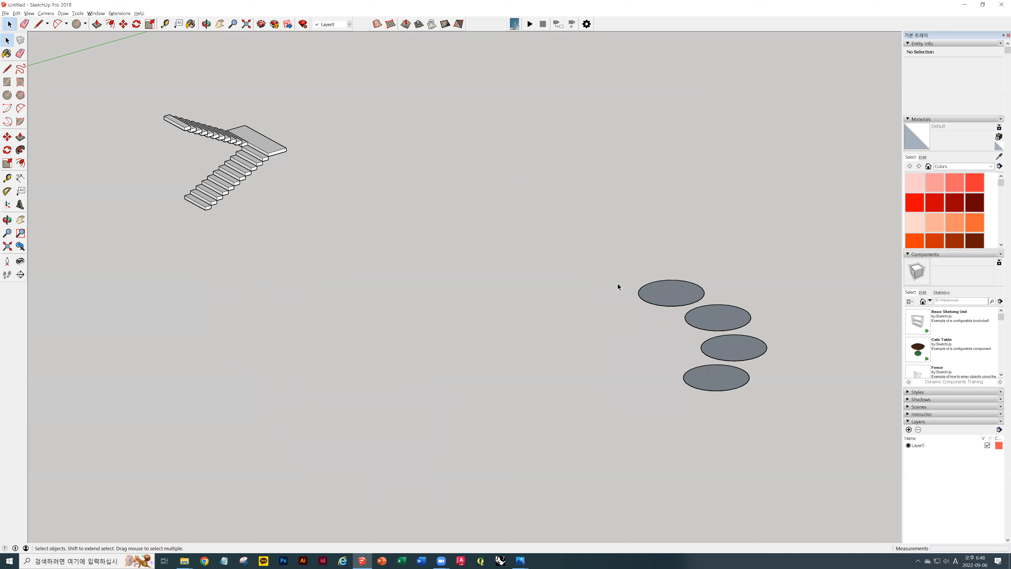
pyautogui.moveTo(618, 284); pyautogui.dragTo(891, 305, button='middle')
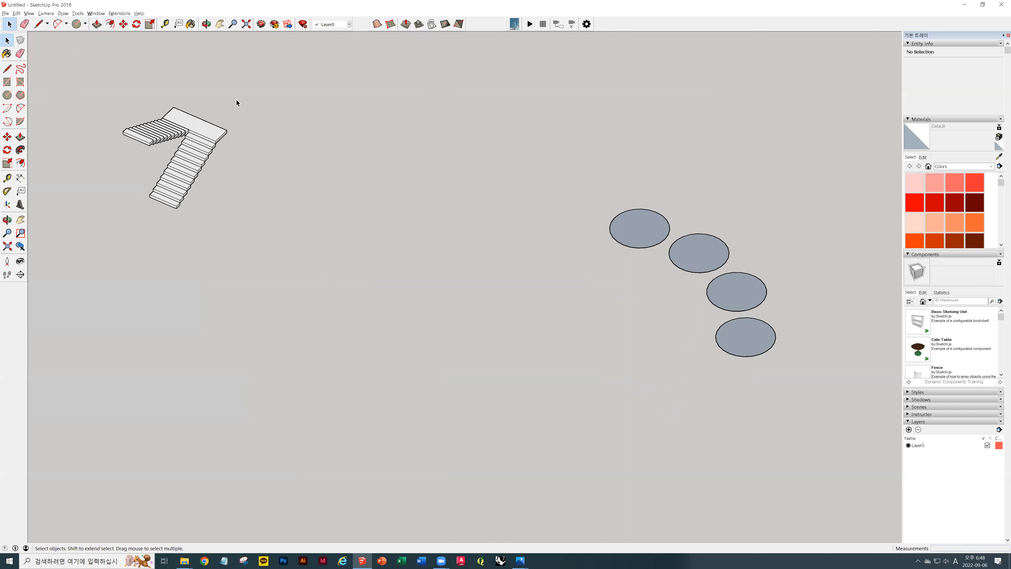
pyautogui.click(197, 25)
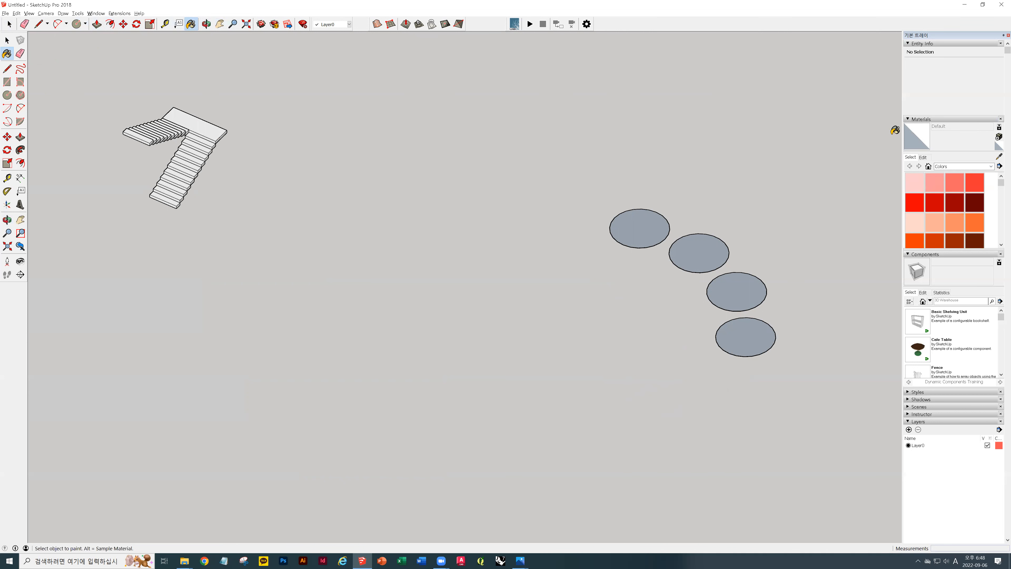
pyautogui.scroll(-3, 940, 210)
pyautogui.scroll(-8, 940, 210)
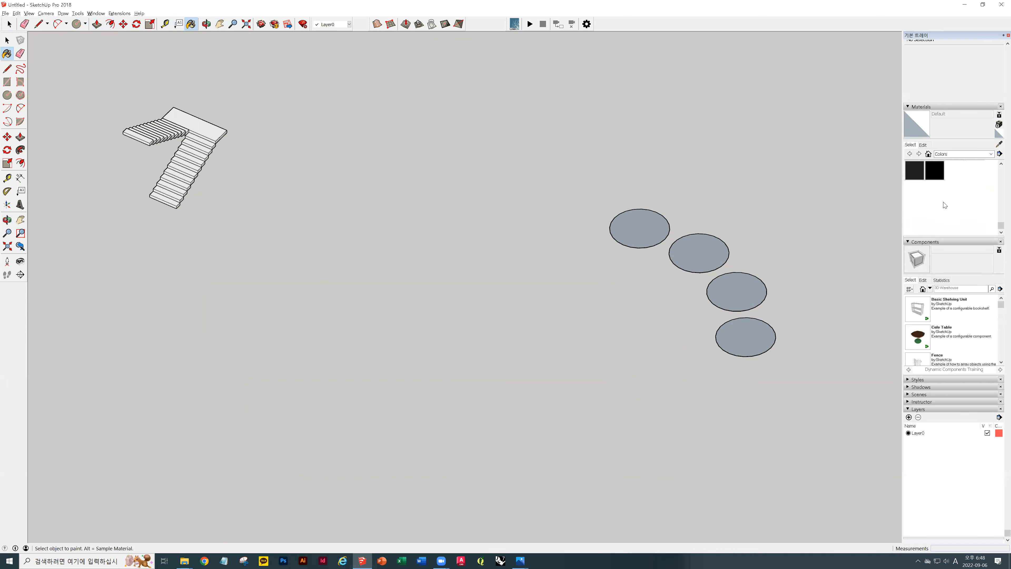
pyautogui.click(922, 171)
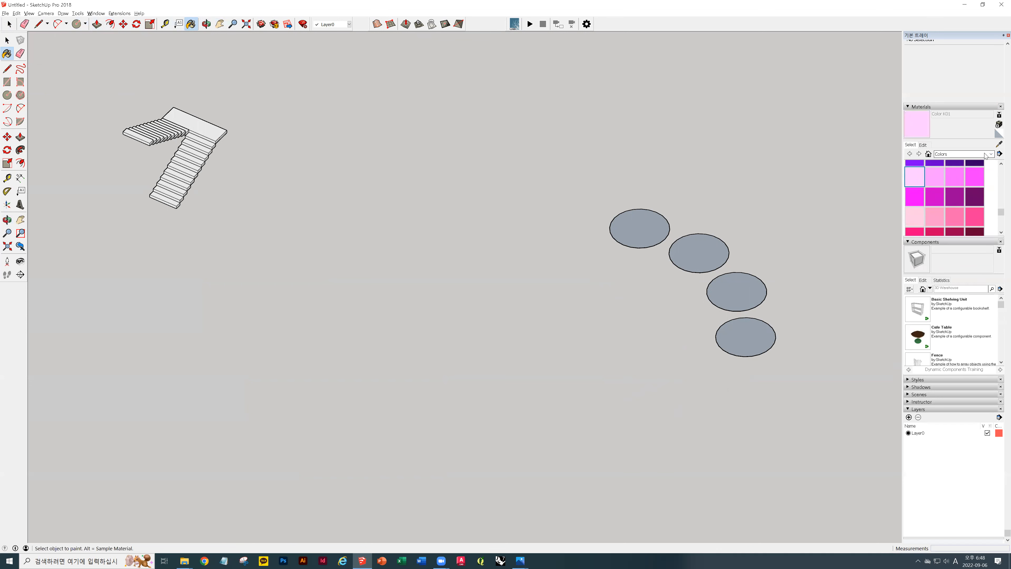
pyautogui.click(985, 154)
pyautogui.click(970, 177)
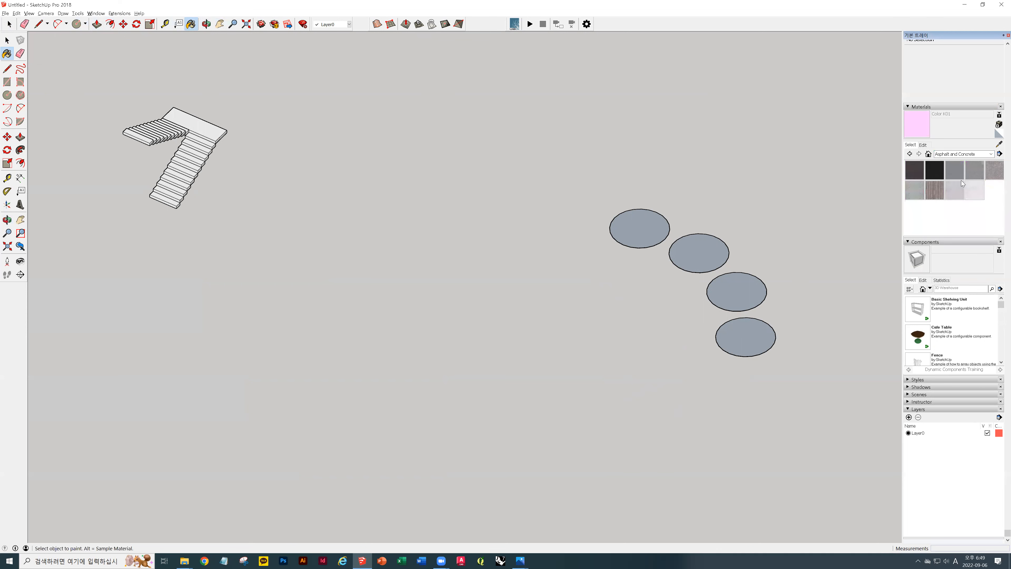
pyautogui.click(936, 188)
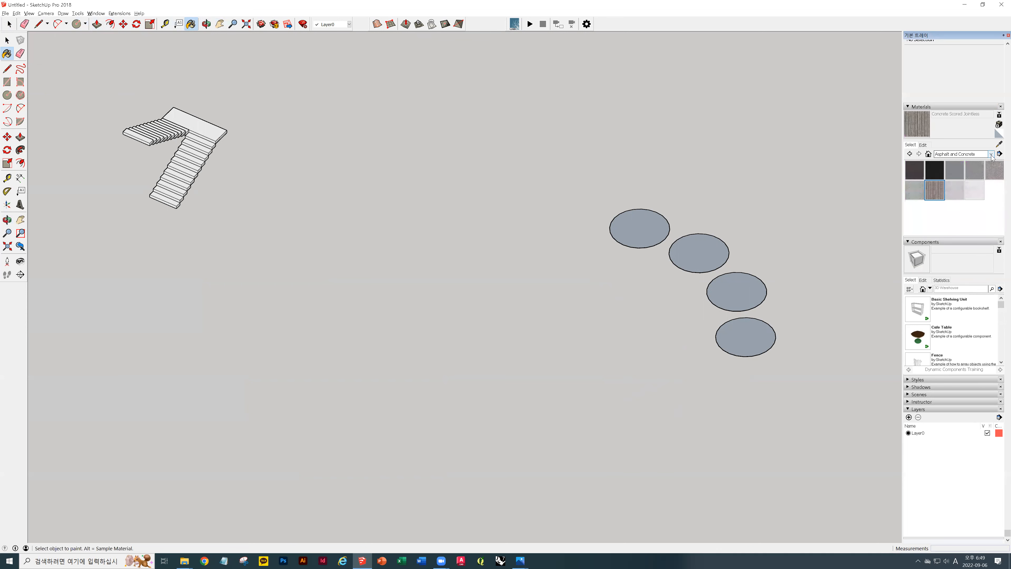
# Paint the original circle at the lower end of the array with Metal Corrugated Shiny from the Metal materials.
pyautogui.click(964, 154)
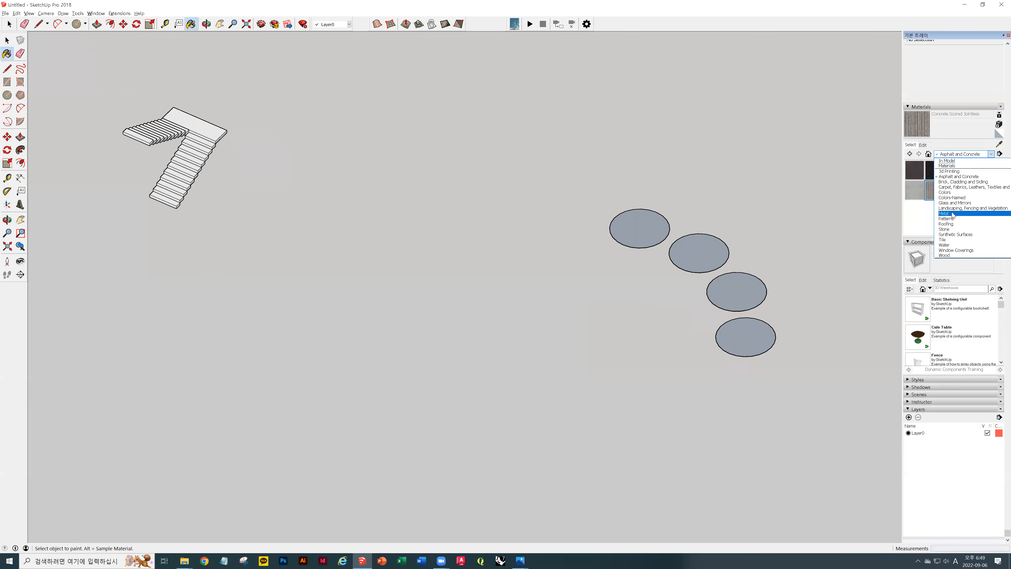
pyautogui.click(956, 213)
pyautogui.click(955, 170)
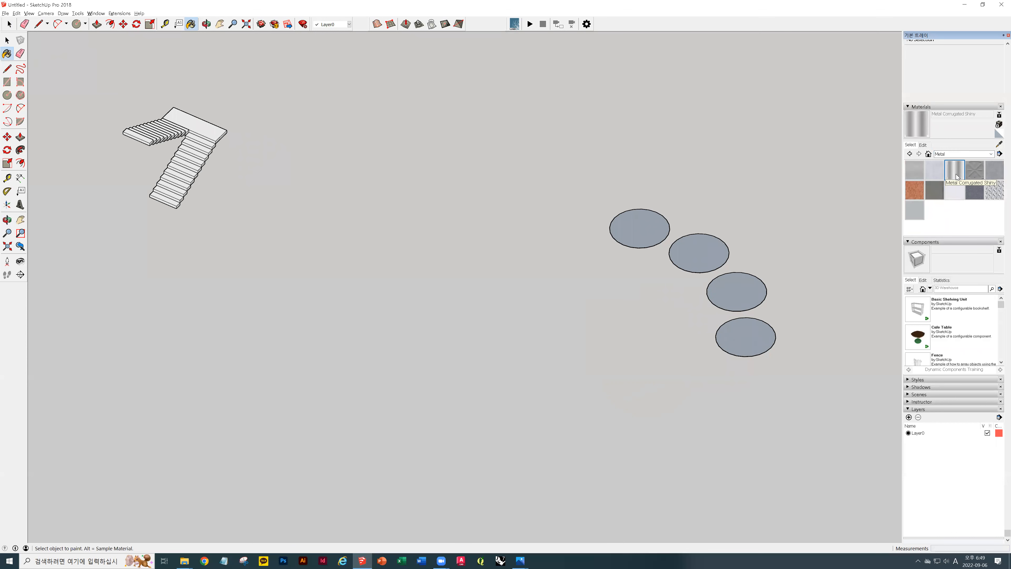
pyautogui.moveTo(431, 102); pyautogui.dragTo(472, 245, button='middle')
pyautogui.moveTo(693, 334)
pyautogui.mouseDown(button='middle')
pyautogui.moveTo(591, 323)
pyautogui.moveTo(516, 388)
pyautogui.mouseUp(button='middle')
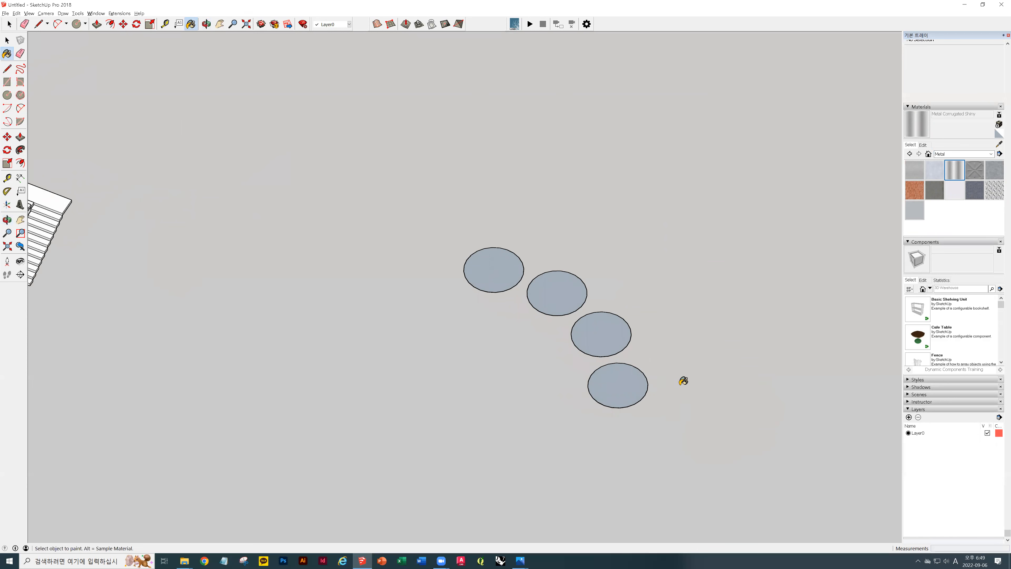
pyautogui.scroll(5, 623, 378)
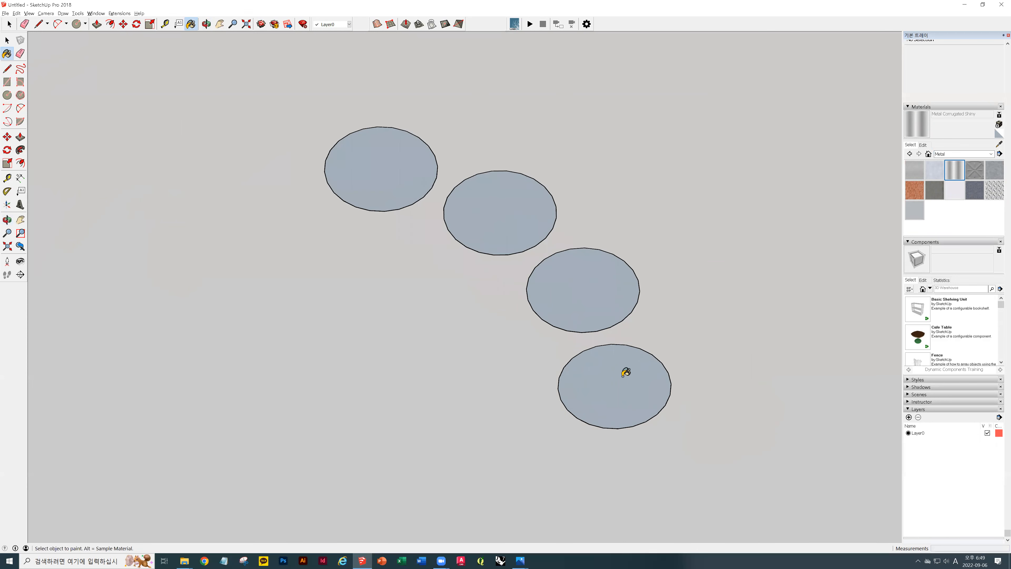
pyautogui.click(630, 380)
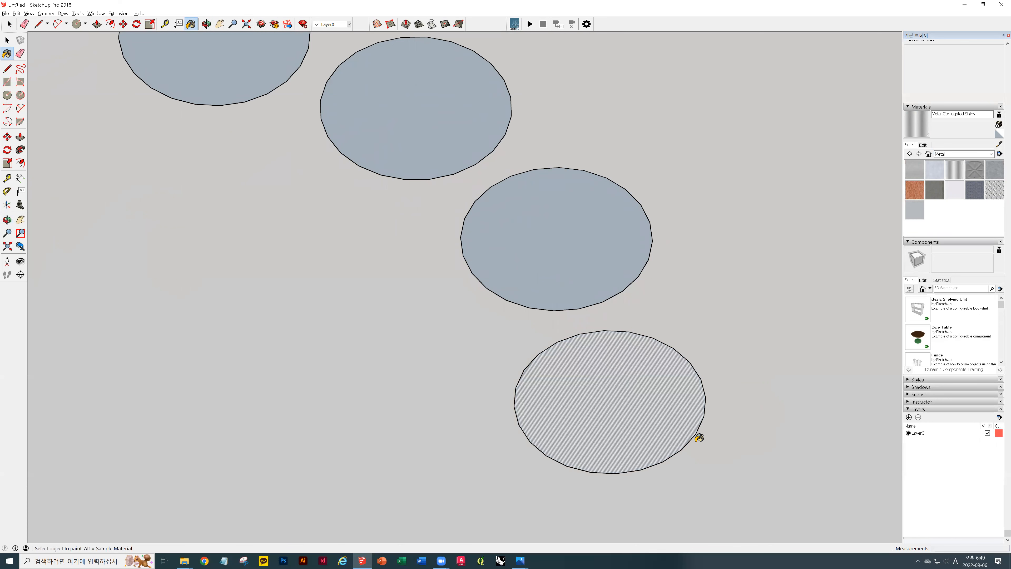
# Paint the circle next to the metal one with Metal Corrugated Shiny as well.
pyautogui.scroll(1, 647, 381)
pyautogui.scroll(-3, 647, 380)
pyautogui.moveTo(647, 380)
pyautogui.mouseDown(button='middle')
pyautogui.moveTo(406, 295)
pyautogui.moveTo(443, 289)
pyautogui.mouseUp(button='middle')
pyautogui.press('space')
pyautogui.moveTo(603, 300); pyautogui.dragTo(601, 271, button='middle')
pyautogui.click(601, 271)
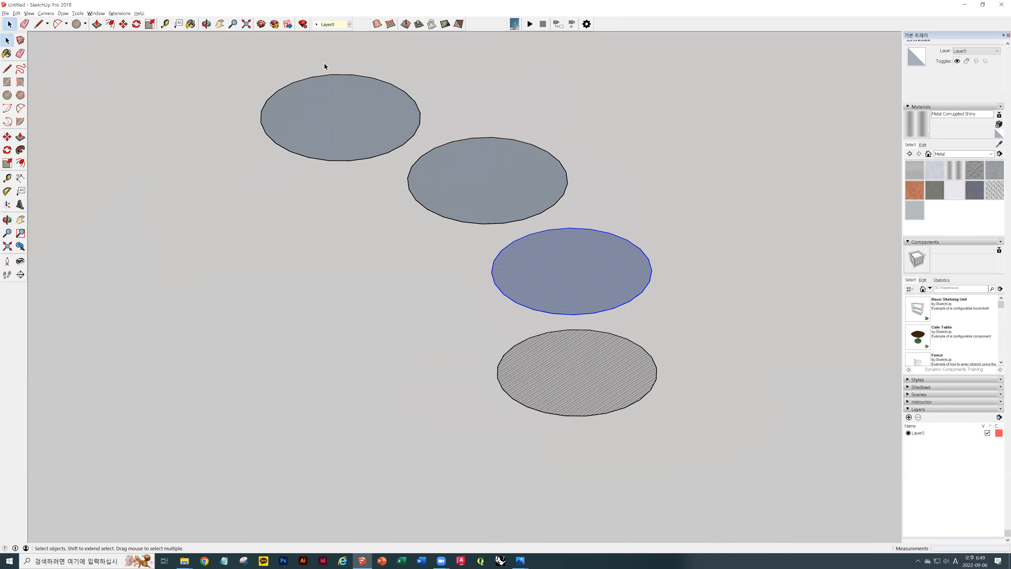
pyautogui.click(191, 24)
pyautogui.click(564, 264)
pyautogui.press('space')
pyautogui.click(694, 288)
# Open the staircase group and the lower flight group nested inside it for editing.
pyautogui.scroll(-3, 415, 290)
pyautogui.moveTo(416, 290); pyautogui.dragTo(338, 285, button='middle')
pyautogui.moveTo(163, 207)
pyautogui.keyDown('shift'); pyautogui.mouseDown(button='middle')
pyautogui.moveTo(334, 289)
pyautogui.moveTo(600, 319)
pyautogui.moveTo(459, 302)
pyautogui.moveTo(700, 353)
pyautogui.mouseUp(button='middle'); pyautogui.keyUp('shift')
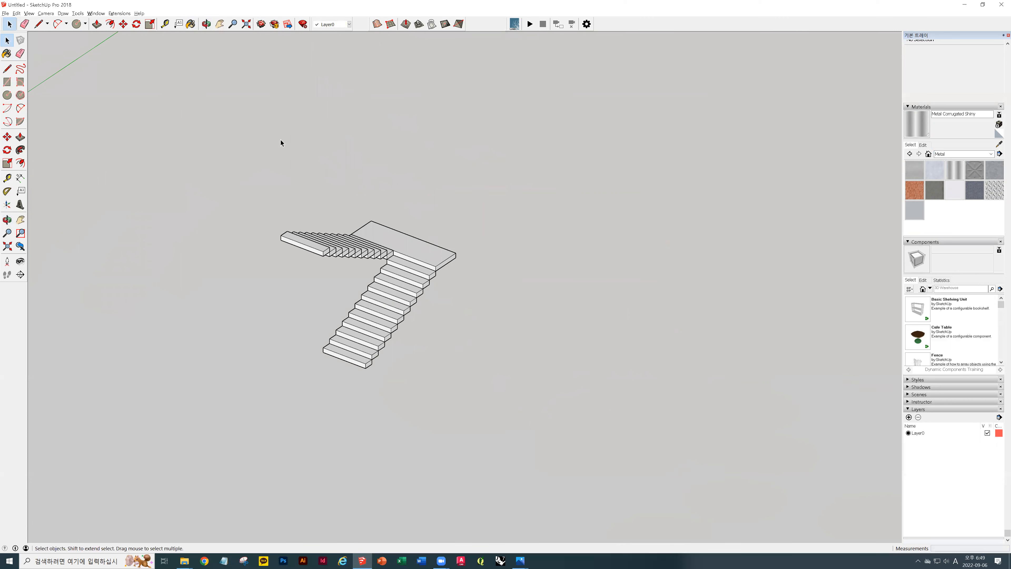
pyautogui.click(344, 248)
pyautogui.doubleClick(395, 304)
pyautogui.doubleClick(390, 310)
# Paint one step midway up the lower flight with Metal Corrugated Shiny and close the open groups.
pyautogui.click(389, 310)
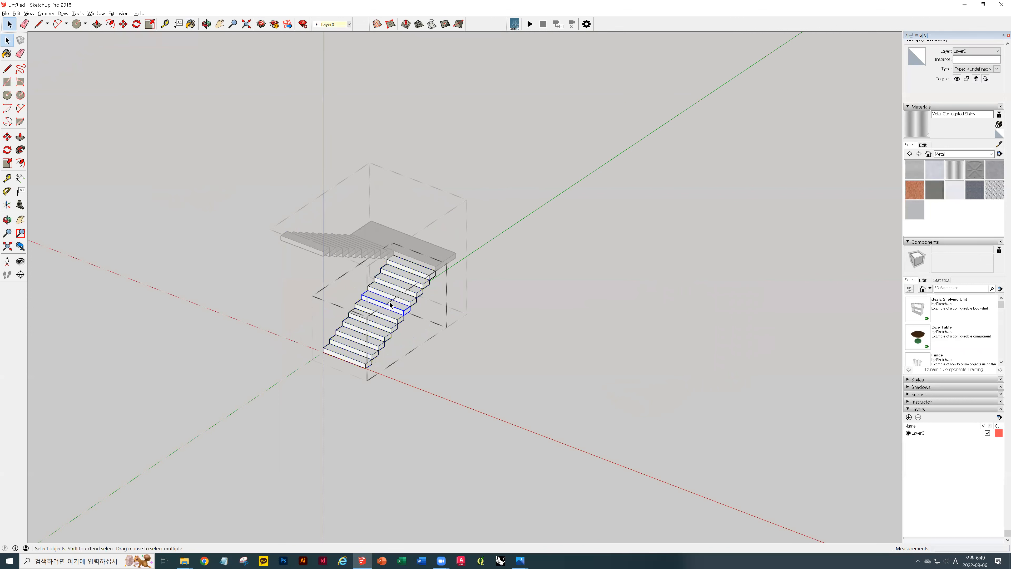
pyautogui.click(498, 327)
pyautogui.click(395, 309)
pyautogui.click(954, 170)
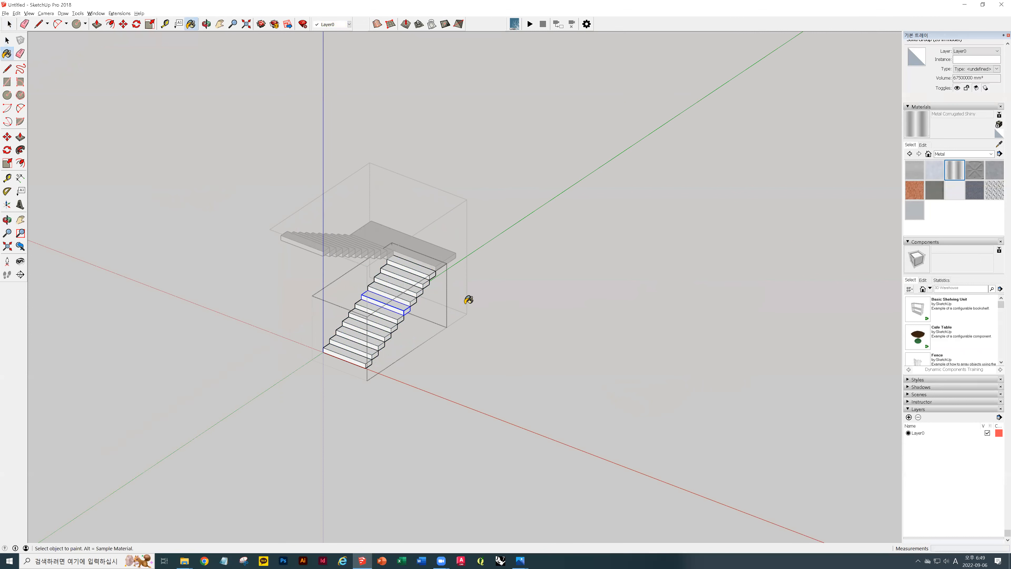
pyautogui.click(400, 306)
pyautogui.press('space')
pyautogui.click(596, 301)
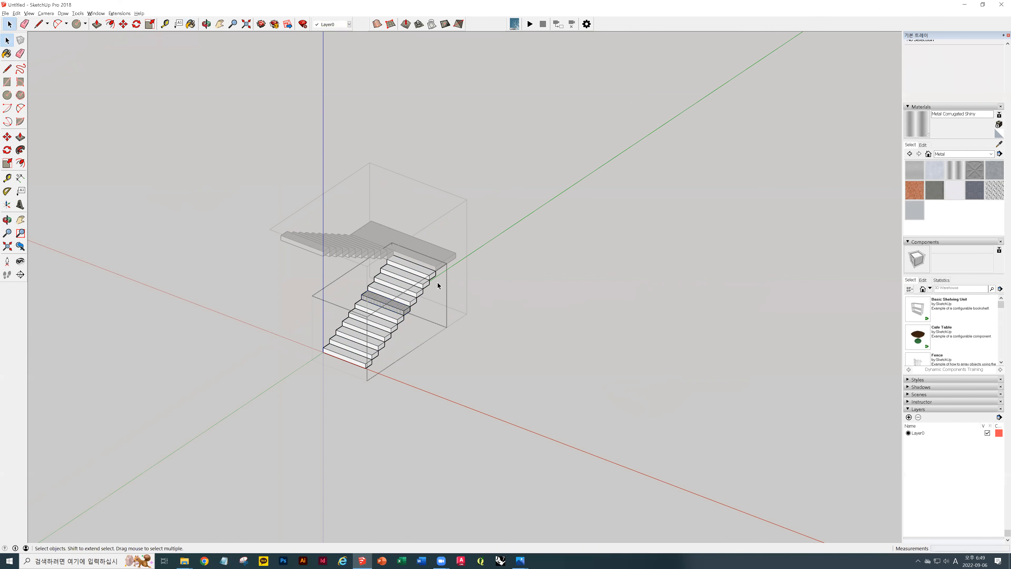
pyautogui.press('Escape')
pyautogui.press('Escape')
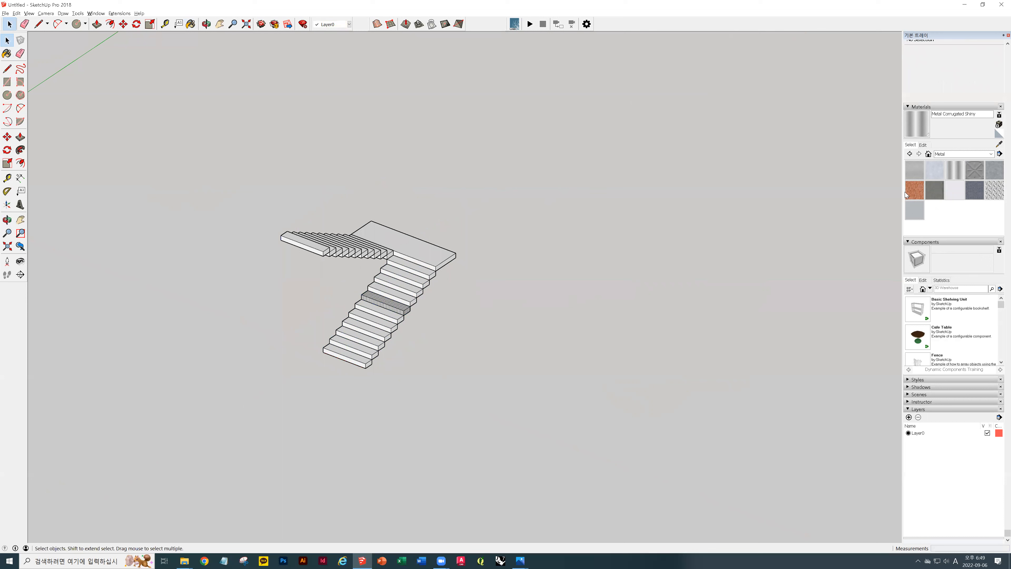
# Paint the whole staircase group with Metal Rusted.
pyautogui.click(913, 190)
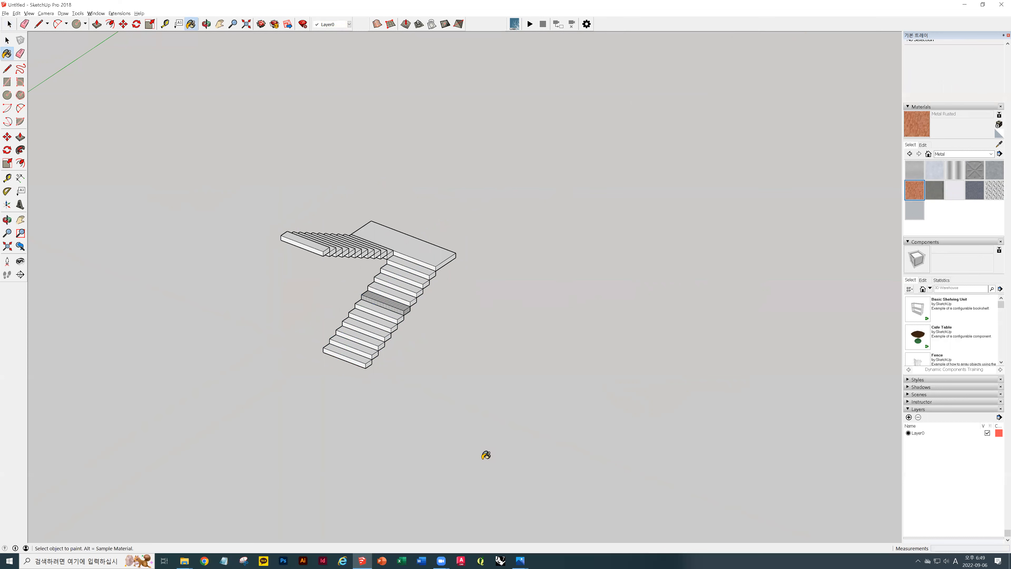
pyautogui.rightClick(411, 249)
pyautogui.press('Escape')
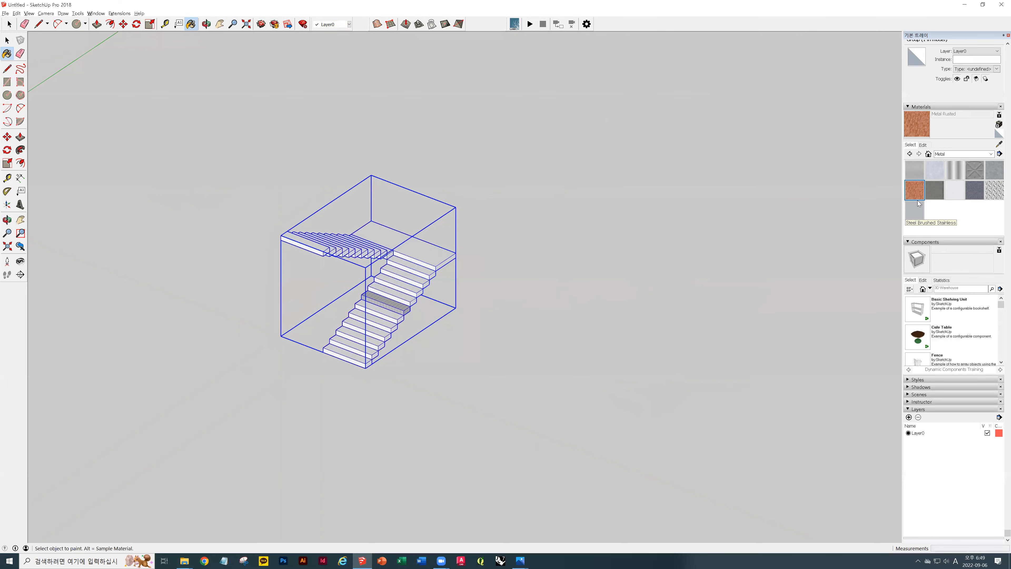
pyautogui.click(387, 248)
pyautogui.press('space')
pyautogui.click(453, 303)
# Repaint the corrugated metal step inside the lower flight group with Metal Rusted and leave the flight group.
pyautogui.moveTo(407, 312); pyautogui.dragTo(391, 286, button='middle')
pyautogui.scroll(5, 390, 286)
pyautogui.click(389, 285)
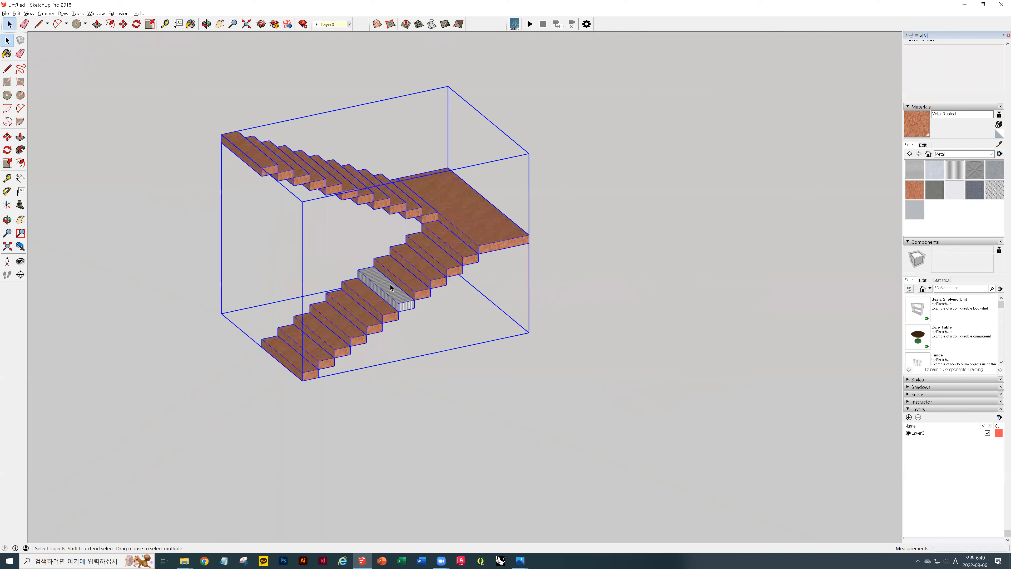
pyautogui.doubleClick(393, 297)
pyautogui.click(394, 296)
pyautogui.doubleClick(394, 299)
pyautogui.click(394, 299)
pyautogui.press('b')
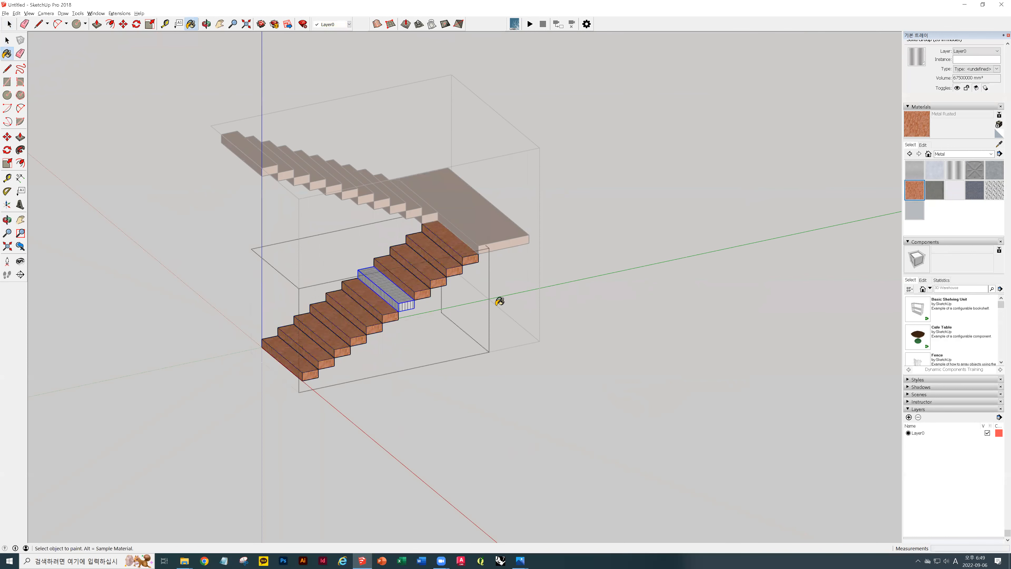
pyautogui.click(382, 278)
pyautogui.press('space')
pyautogui.click(678, 313)
pyautogui.press('F2')
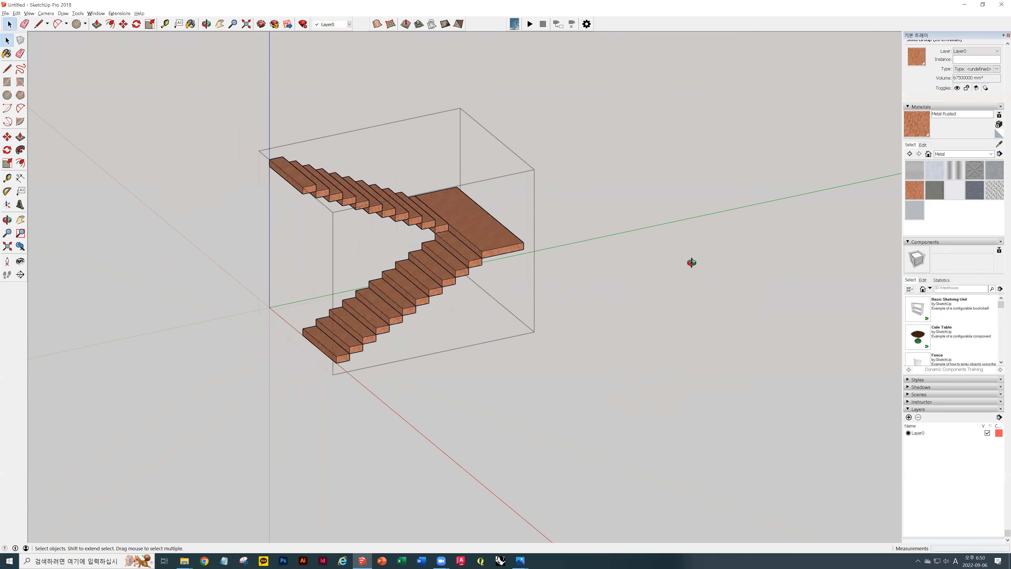
# Make a group from the two unpainted circles at the far end of the array.
pyautogui.press('F1')
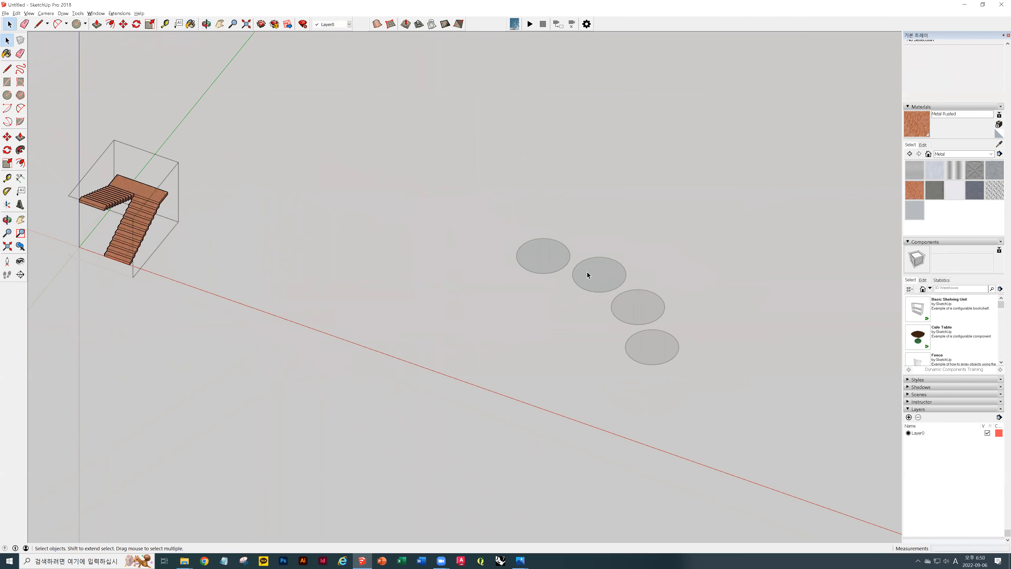
pyautogui.scroll(3, 587, 275)
pyautogui.moveTo(429, 174); pyautogui.dragTo(673, 321)
pyautogui.moveTo(738, 332); pyautogui.dragTo(474, 109, button='middle')
pyautogui.moveTo(408, 41); pyautogui.dragTo(581, 166)
pyautogui.rightClick(576, 95)
pyautogui.click(610, 157)
pyautogui.moveTo(610, 156); pyautogui.dragTo(836, 188, button='middle')
# Paint the group of two circles with Metal Rusted.
pyautogui.click(912, 192)
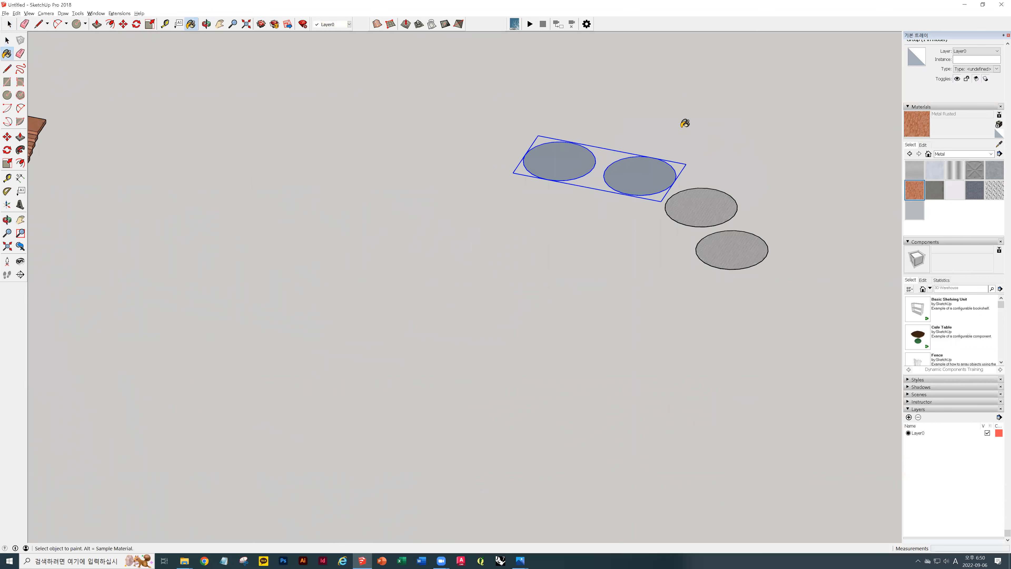
pyautogui.click(565, 151)
pyautogui.moveTo(612, 224)
pyautogui.mouseDown(button='middle')
pyautogui.moveTo(242, 171)
pyautogui.moveTo(373, 179)
pyautogui.moveTo(805, 285)
pyautogui.moveTo(601, 329)
pyautogui.moveTo(314, 251)
pyautogui.moveTo(576, 282)
pyautogui.moveTo(519, 246)
pyautogui.moveTo(508, 328)
pyautogui.moveTo(542, 320)
pyautogui.moveTo(682, 149)
pyautogui.mouseUp(button='middle')
pyautogui.press('space')
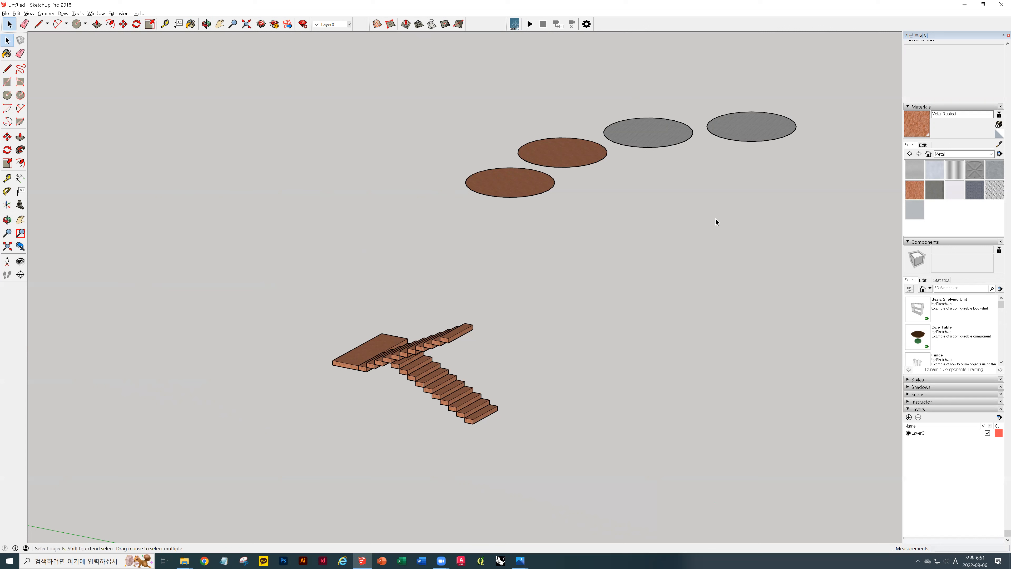
pyautogui.moveTo(769, 238); pyautogui.dragTo(783, 11, button='middle')
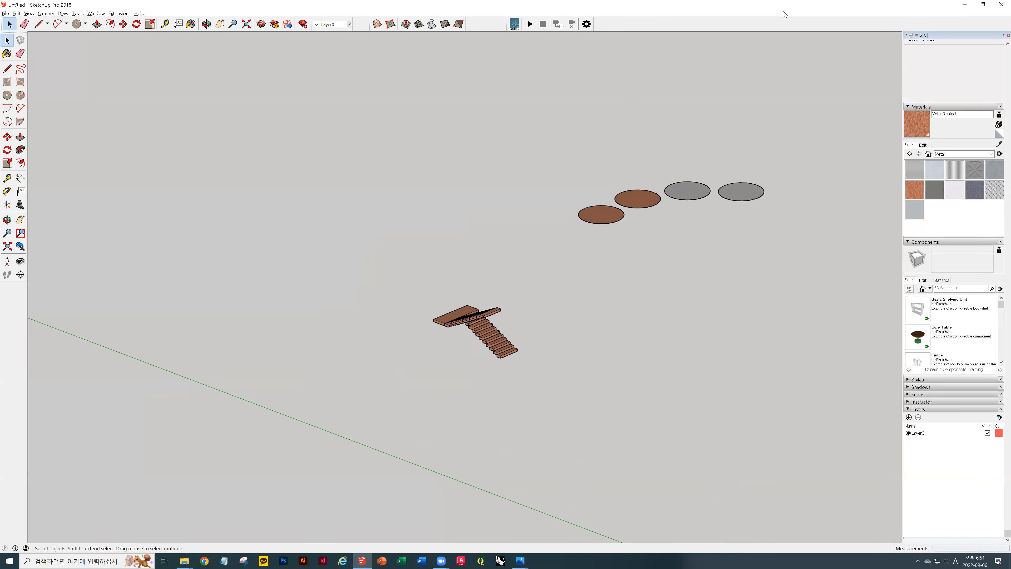